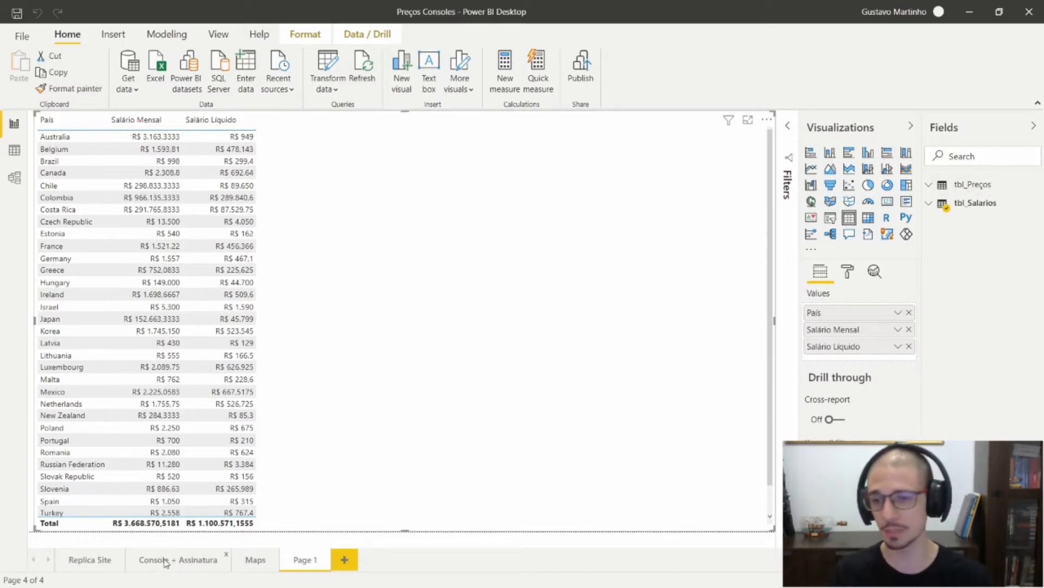
# View the console and subscription price charts on the Replica Site page and return to Page 1
pyautogui.click(87, 563)
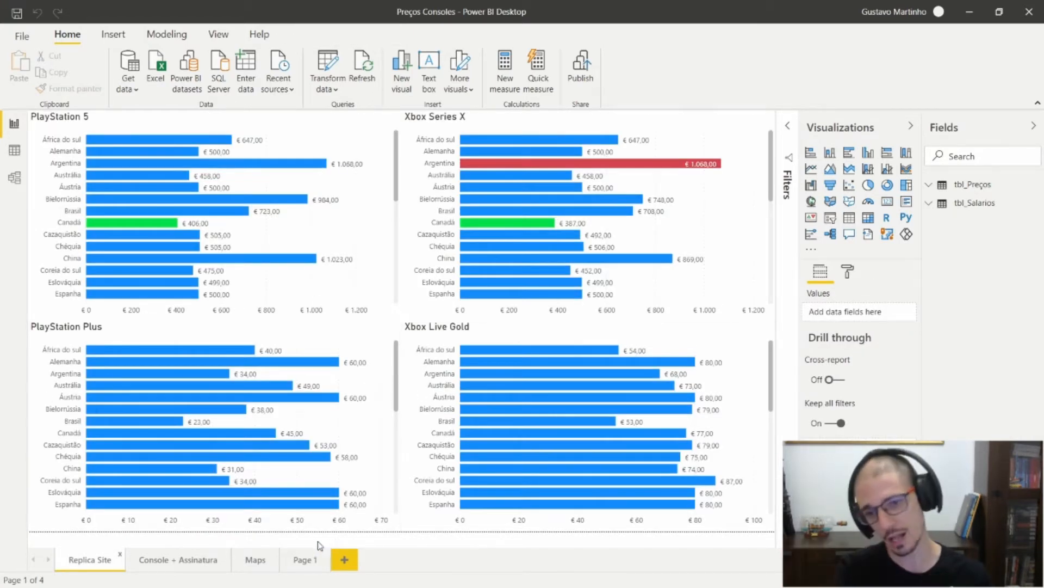
pyautogui.click(303, 561)
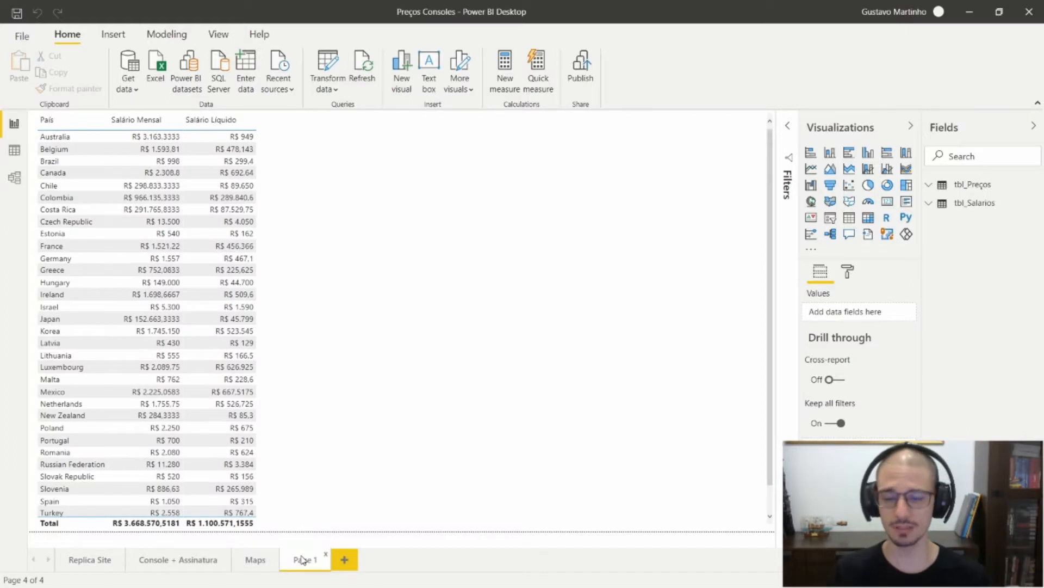
# Switch to the Exchange Rate file and open its Exchange Rate query in Power Query Editor
pyautogui.hotkey('alt', 'Tab')
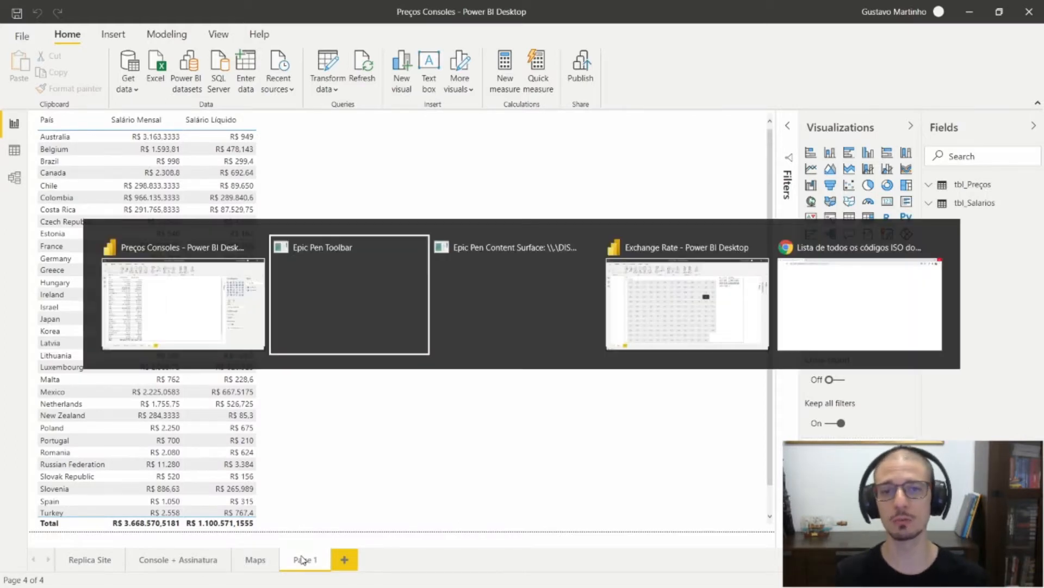
pyautogui.hotkey('alt', 'Tab')
pyautogui.hotkey('alt', 'Tab')
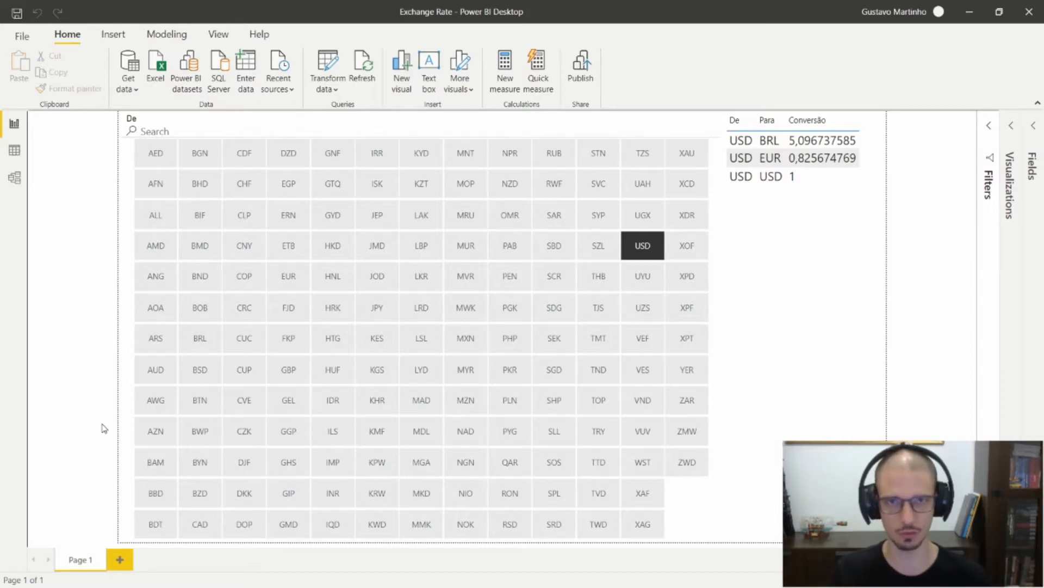
pyautogui.click(327, 64)
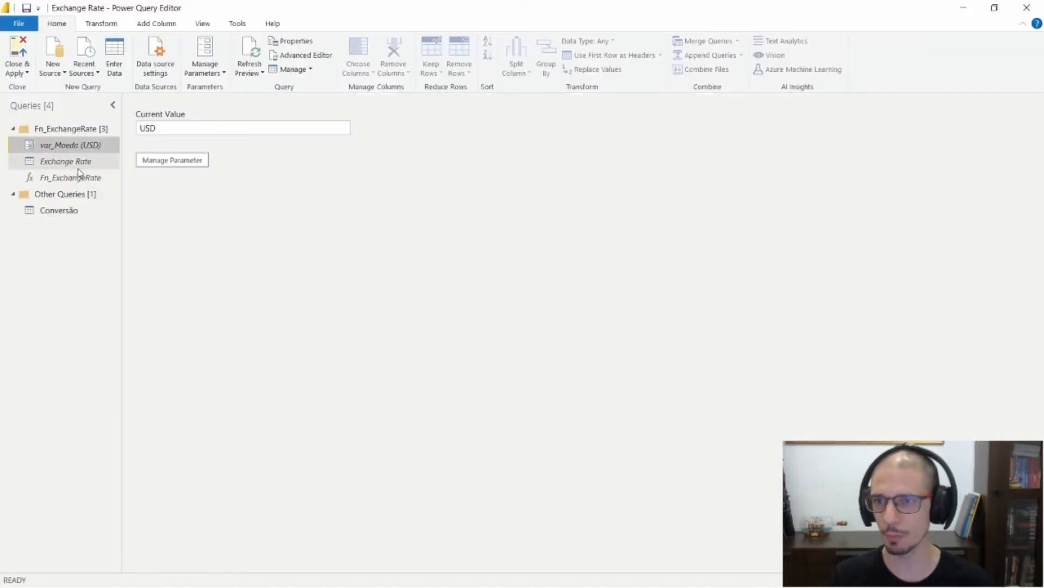
pyautogui.click(78, 164)
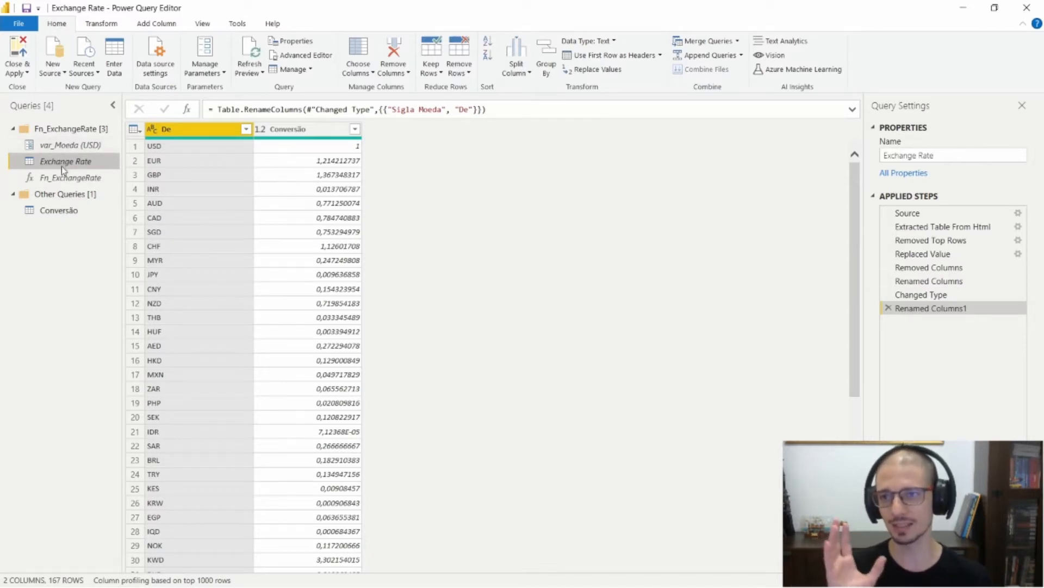
# Examine the var_Moeda parameter and the EUR and GBP conversion rates in the Exchange Rate query
pyautogui.click(85, 146)
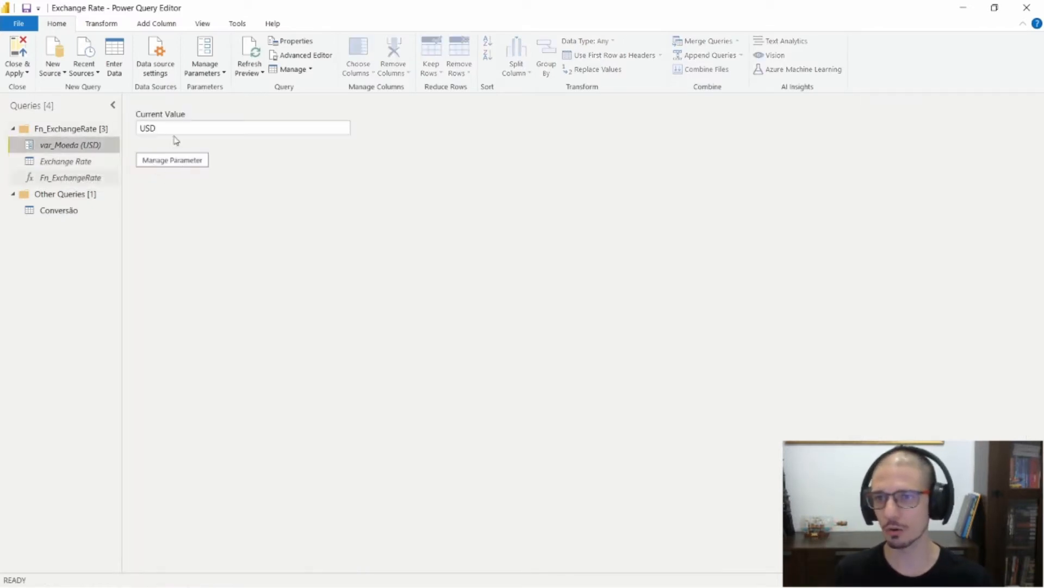
pyautogui.click(71, 161)
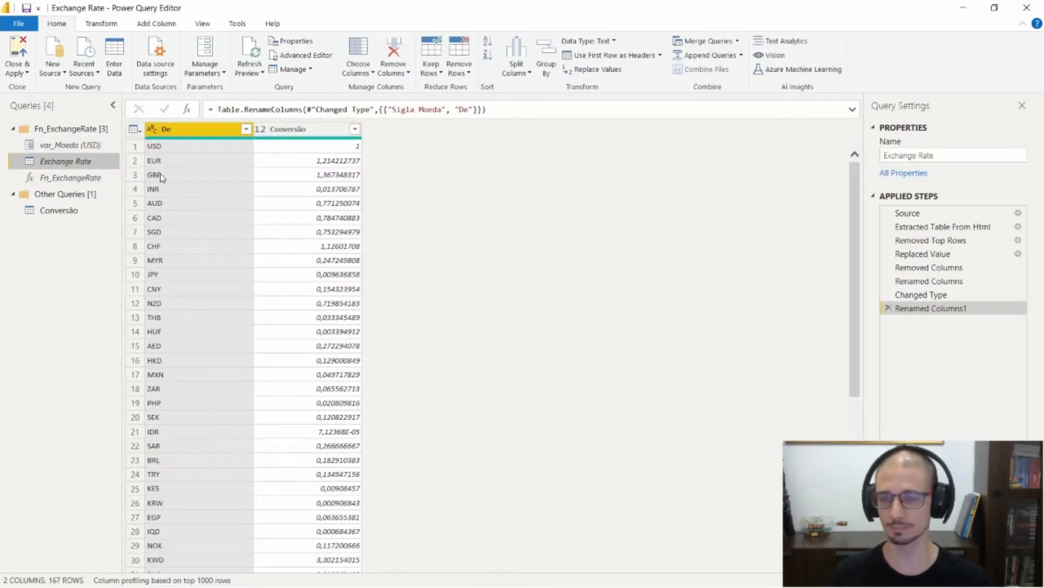
pyautogui.click(190, 162)
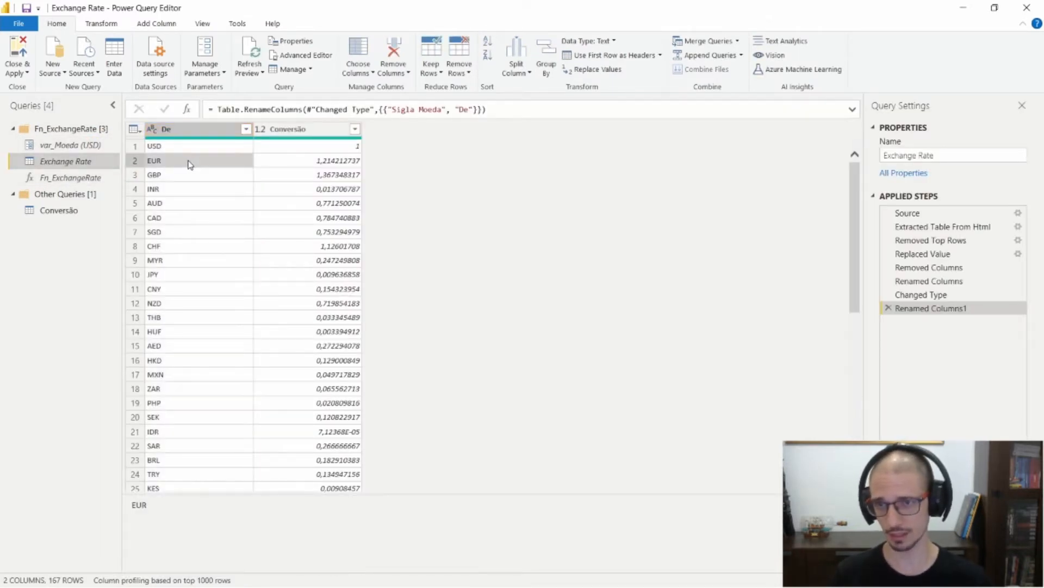
pyautogui.click(340, 162)
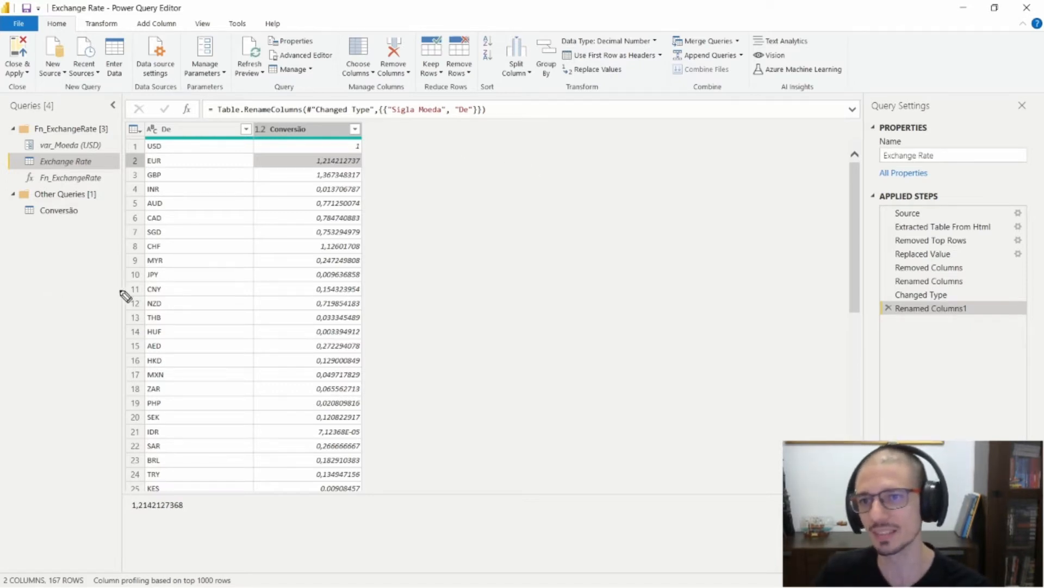
pyautogui.moveTo(179, 124)
pyautogui.mouseDown()
pyautogui.moveTo(193, 115)
pyautogui.moveTo(158, 109)
pyautogui.mouseUp()
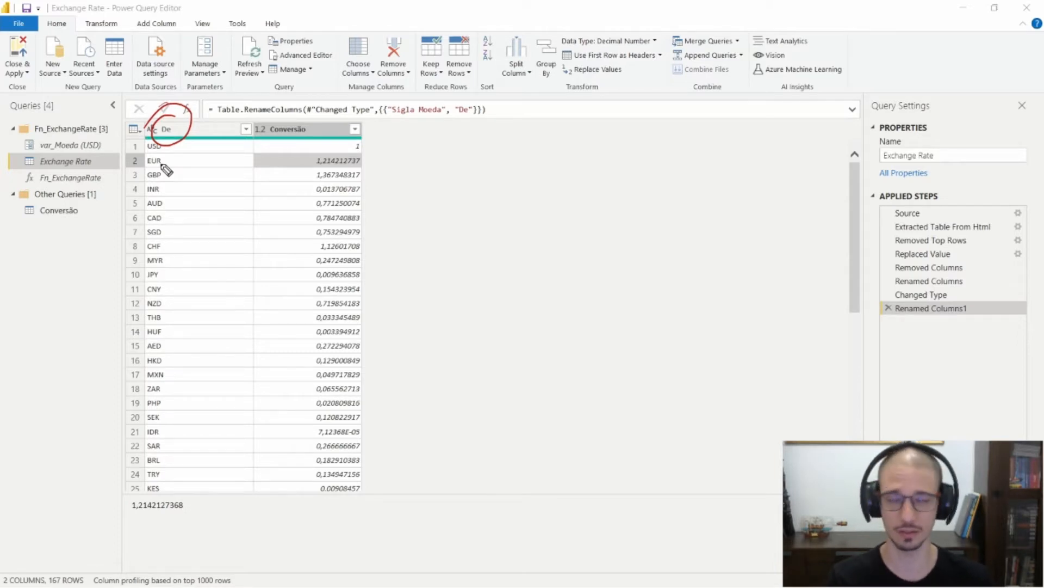
pyautogui.press('Escape')
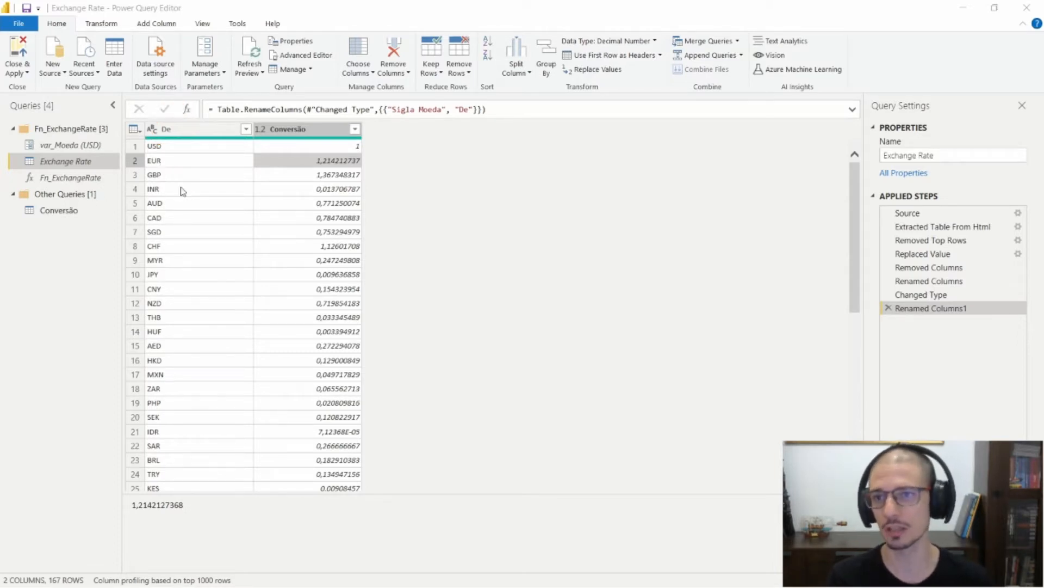
pyautogui.click(198, 151)
pyautogui.click(180, 163)
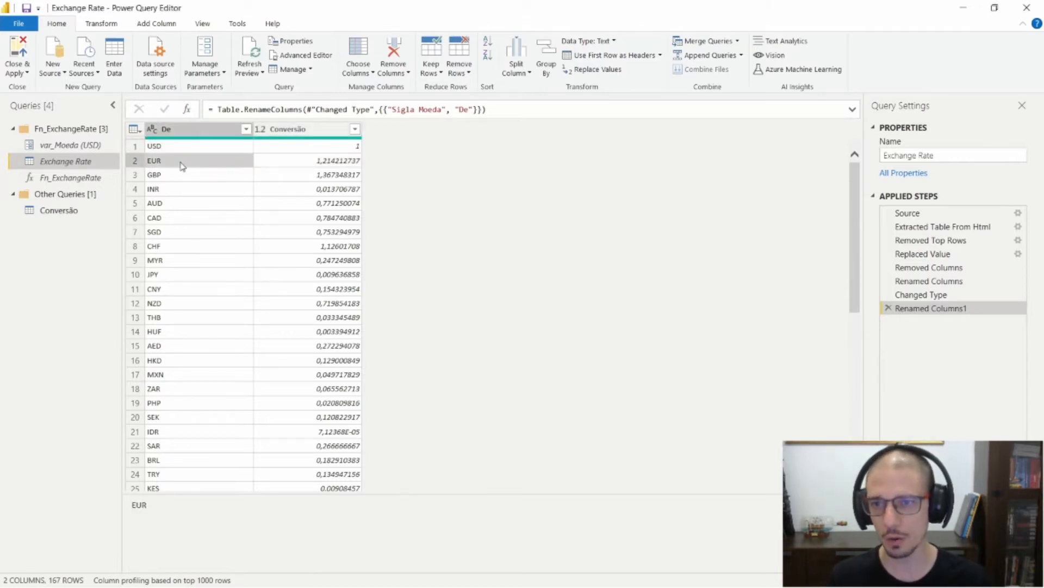
pyautogui.click(315, 166)
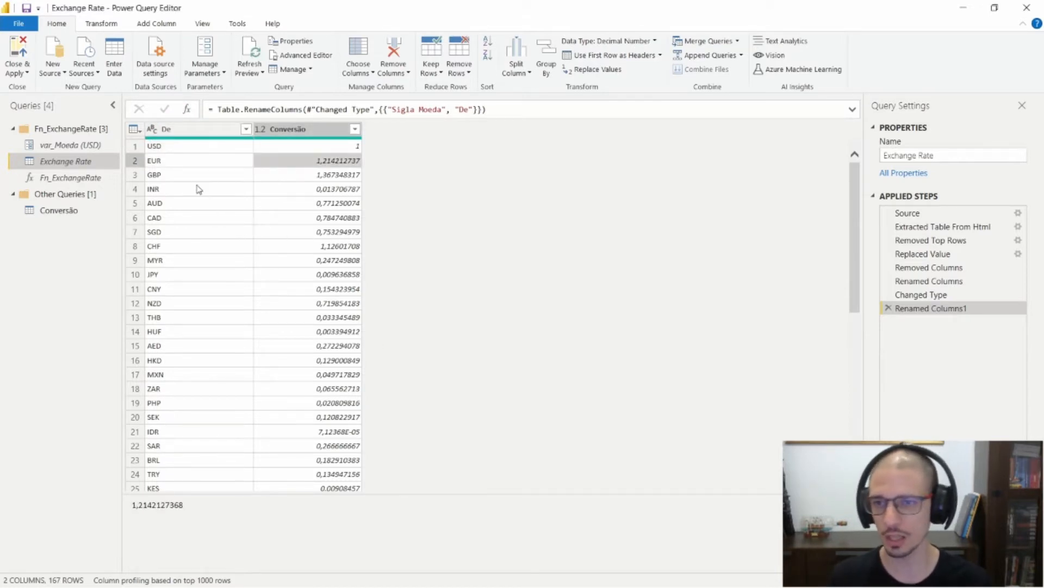
pyautogui.click(182, 177)
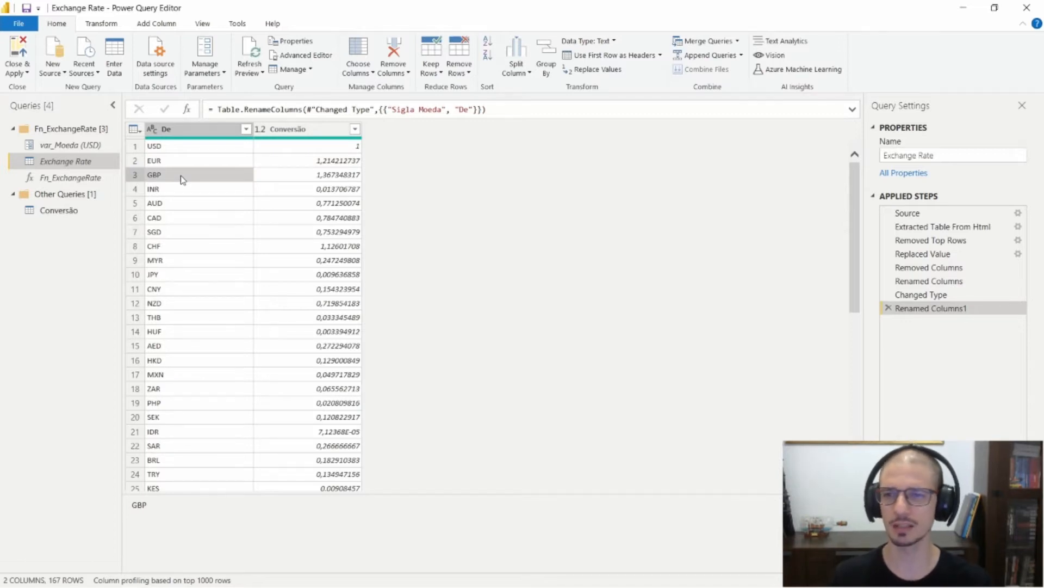
pyautogui.click(290, 174)
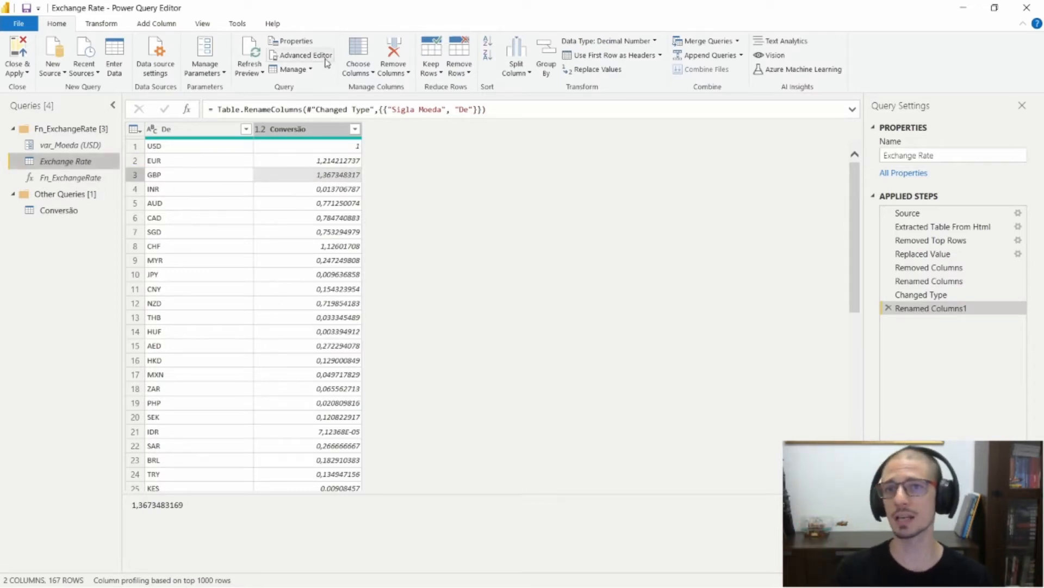
# Copy the complete M code of the Exchange Rate query from the Advanced Editor
pyautogui.click(294, 57)
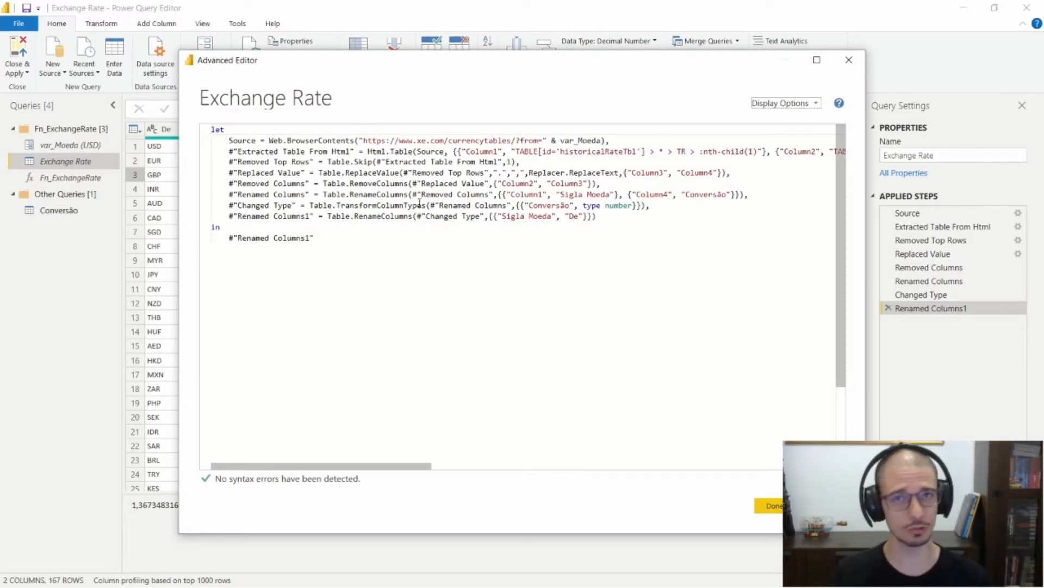
pyautogui.click(355, 268)
pyautogui.hotkey('ctrl', 'a')
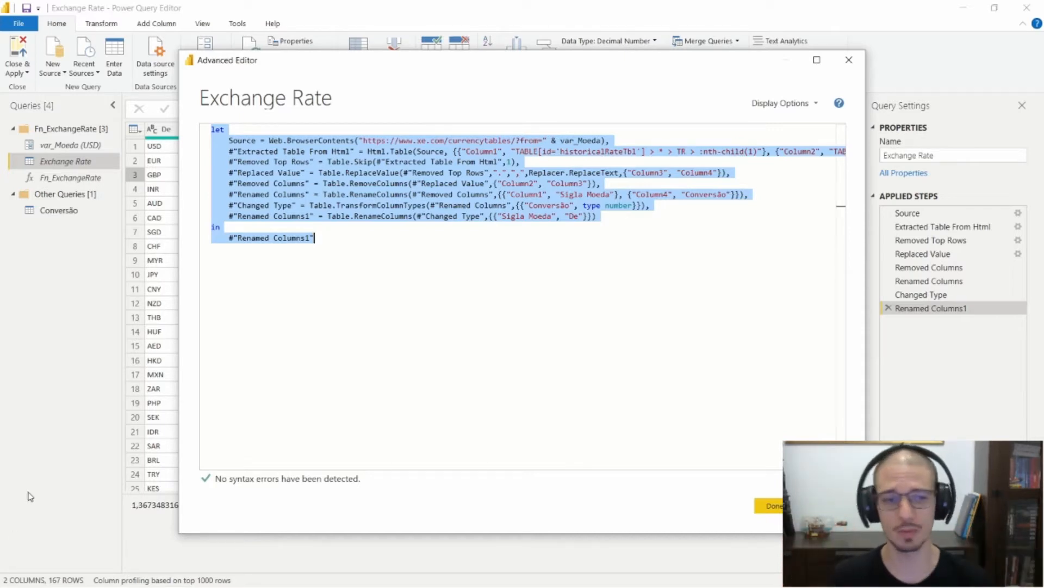
pyautogui.click(822, 506)
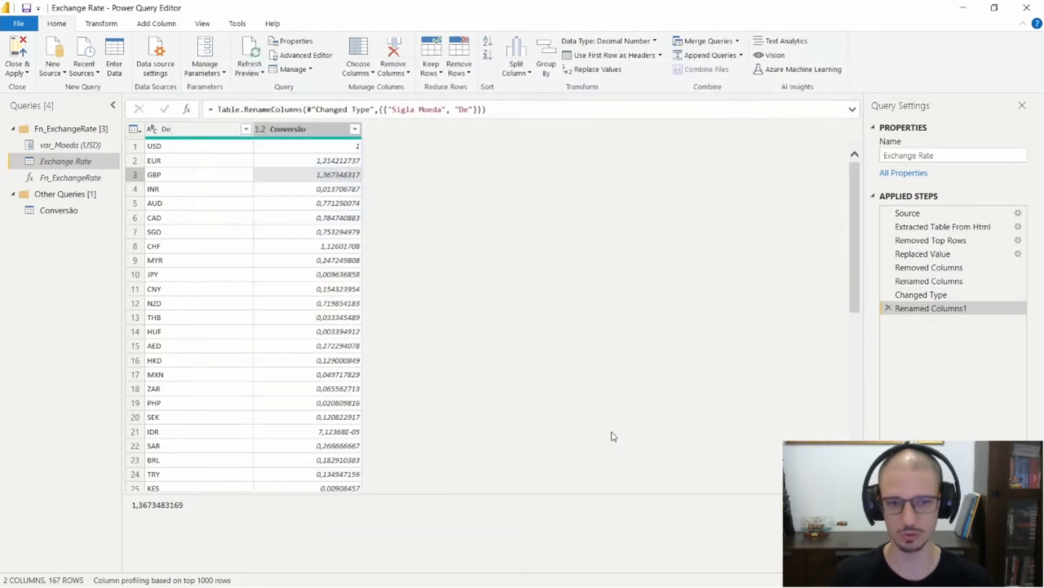
# Switch back to the Preços Consoles file and add a blank query in its Power Query Editor
pyautogui.hotkey('alt', 'Tab')
pyautogui.click(1027, 7)
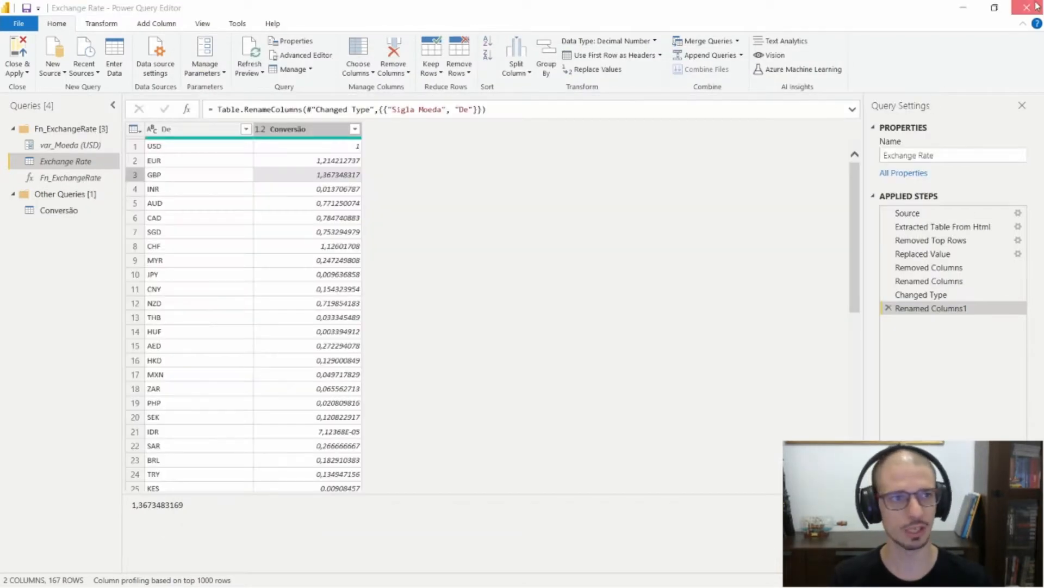
pyautogui.hotkey('alt', 'Tab')
pyautogui.hotkey('alt', 'Tab')
pyautogui.hotkey('alt', 'Tab')
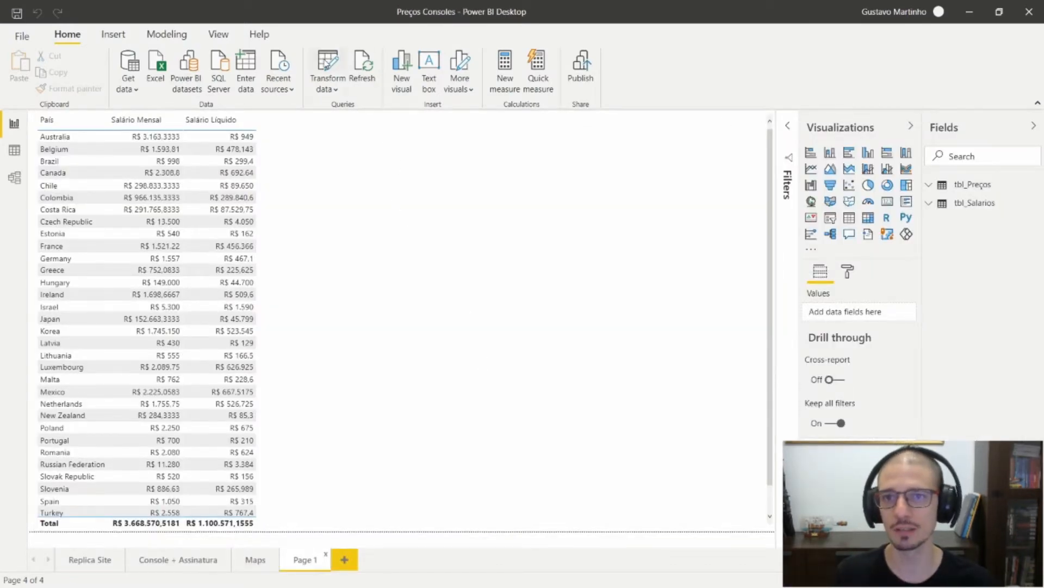
pyautogui.click(328, 64)
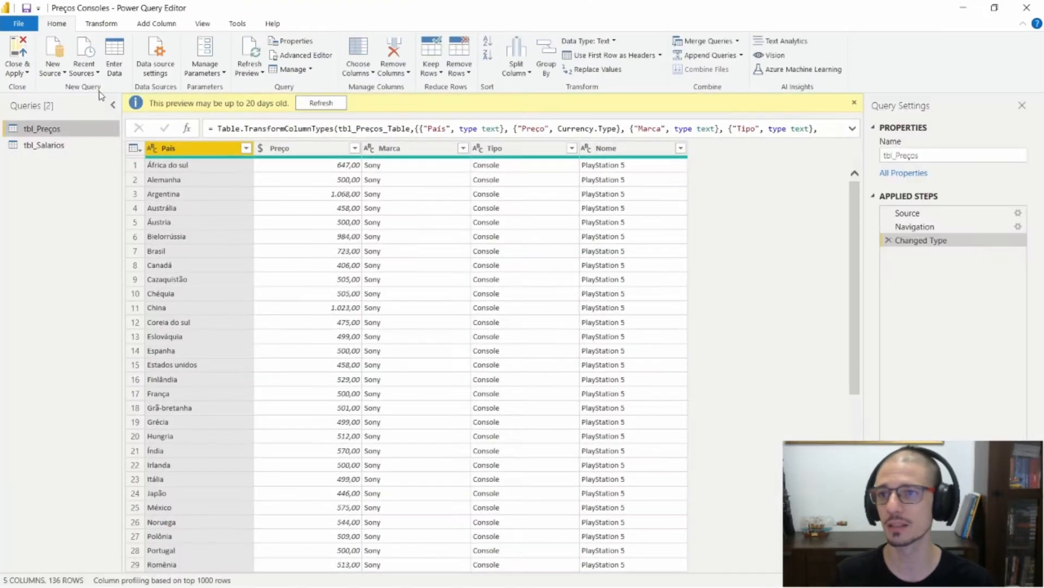
pyautogui.click(52, 68)
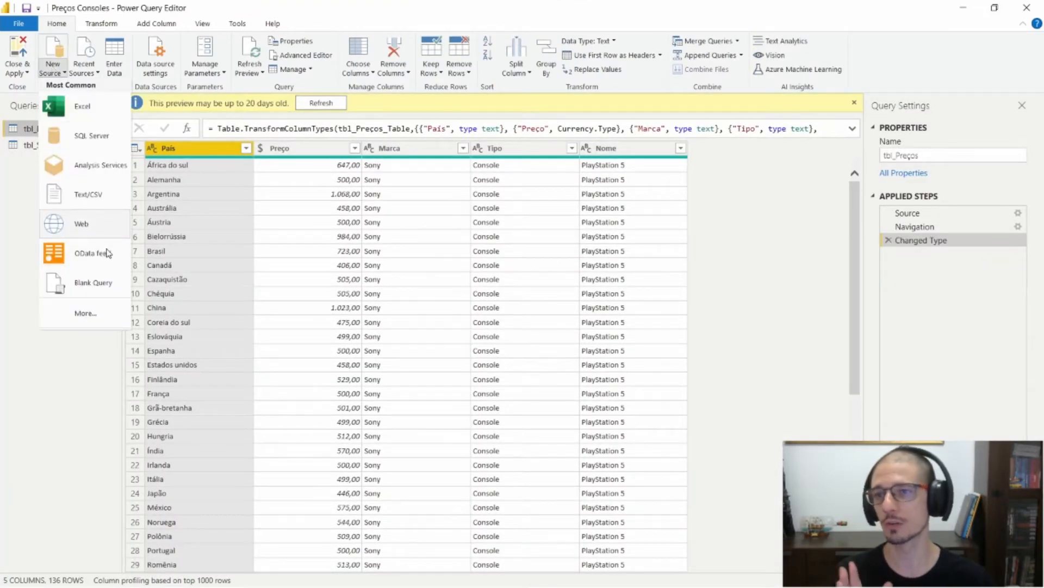
pyautogui.click(93, 282)
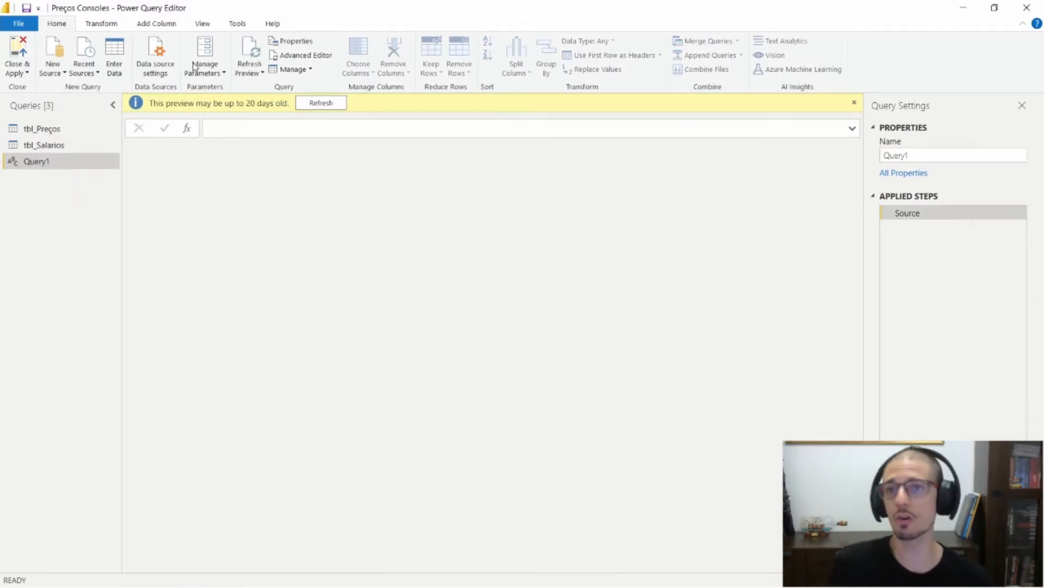
# Replace the blank query's code with the copied exchange rate code, substituting "EUR" for var_Moeda in the Source line
pyautogui.click(294, 56)
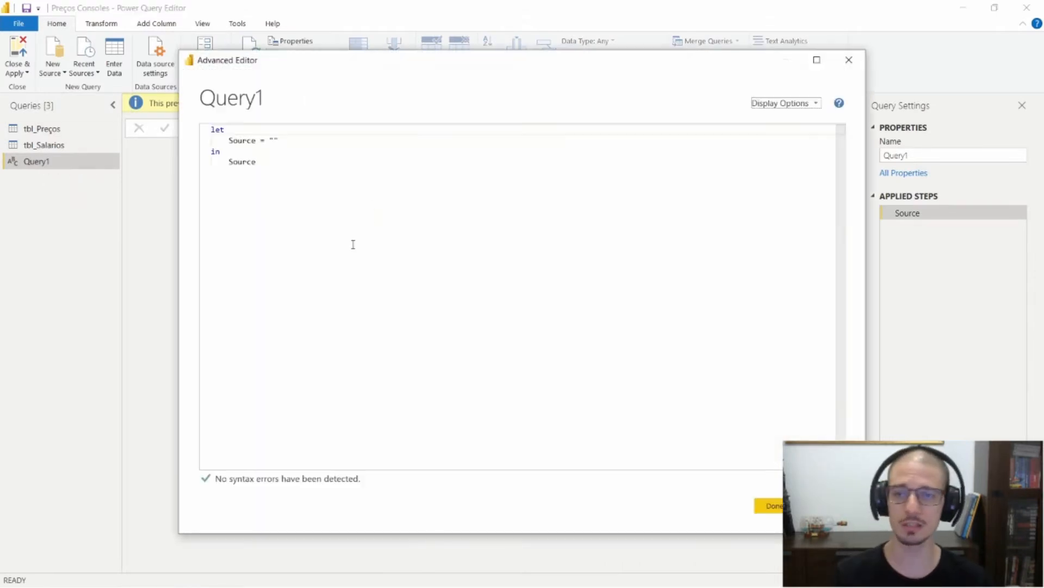
pyautogui.hotkey('ctrl', 'a')
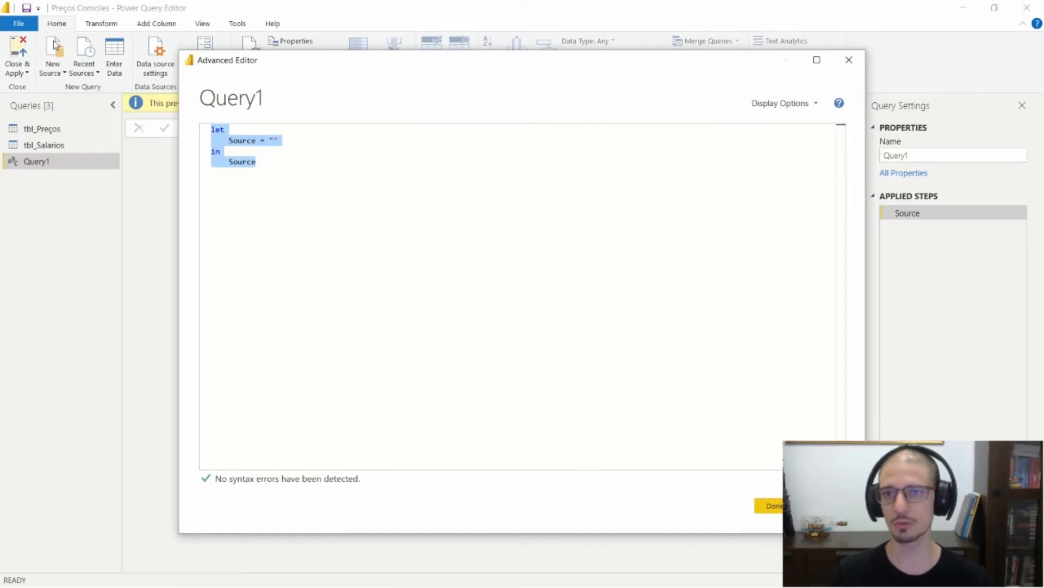
pyautogui.hotkey('ctrl', 'v')
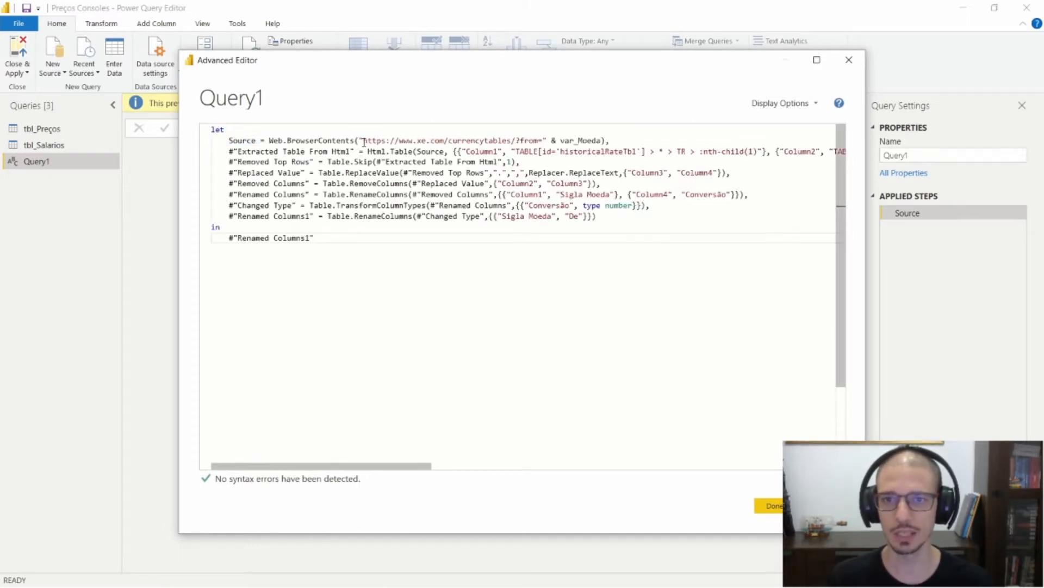
pyautogui.moveTo(359, 140); pyautogui.dragTo(603, 140)
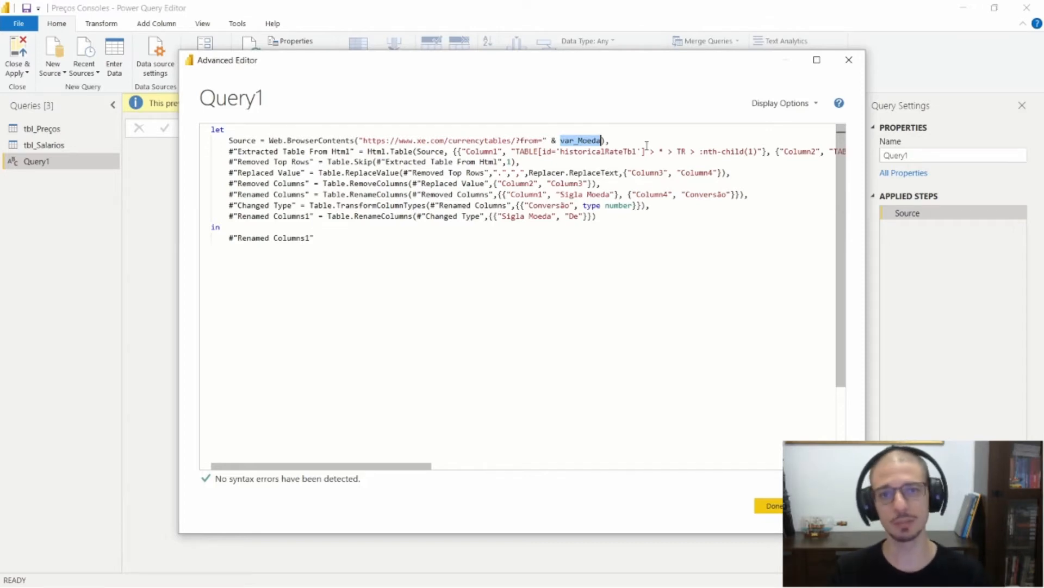
pyautogui.write('"EUR')
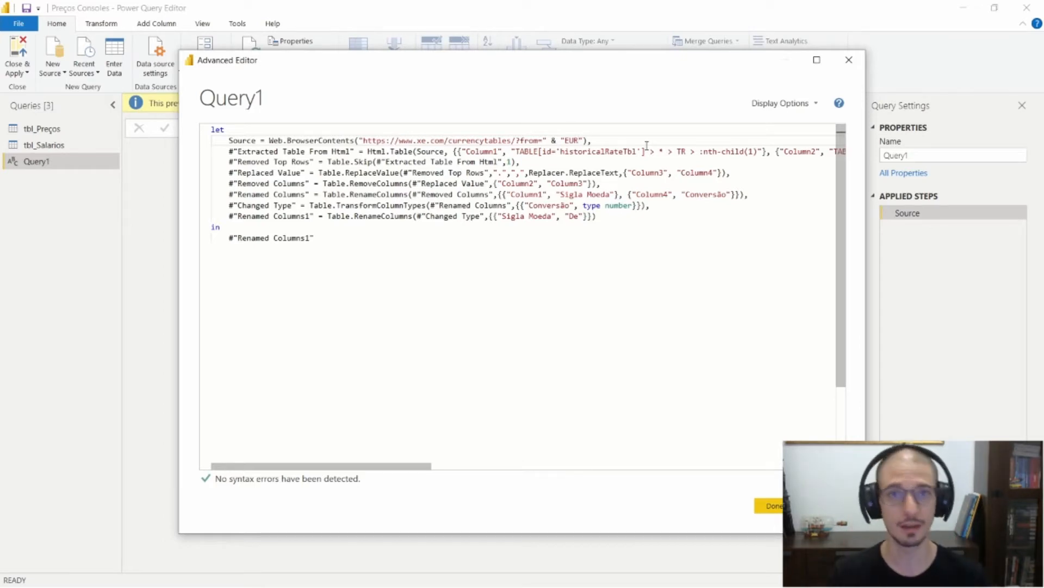
pyautogui.click(774, 506)
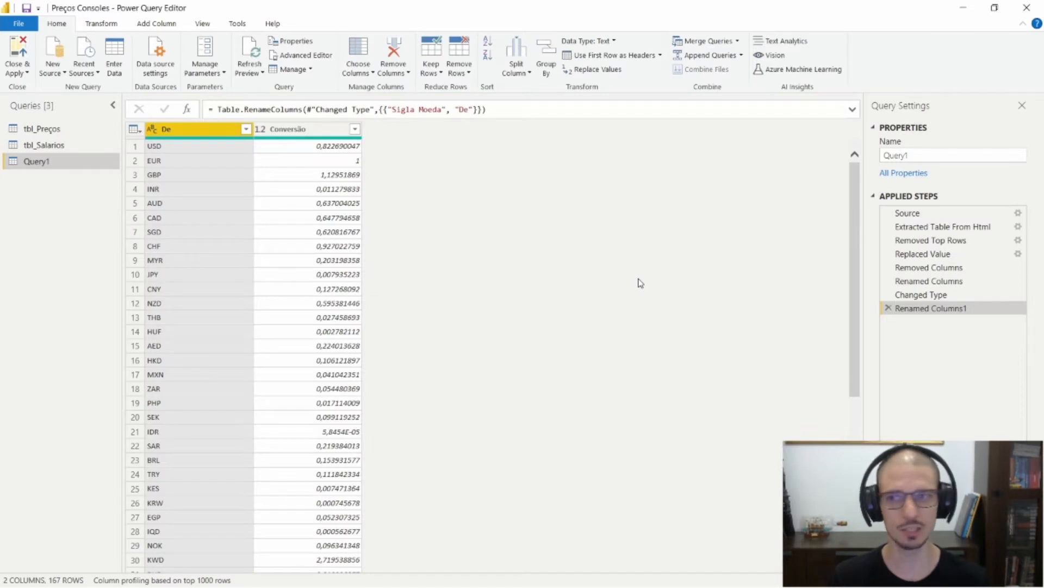
# Rename the new query as Exchange_Rate
pyautogui.doubleClick(93, 163)
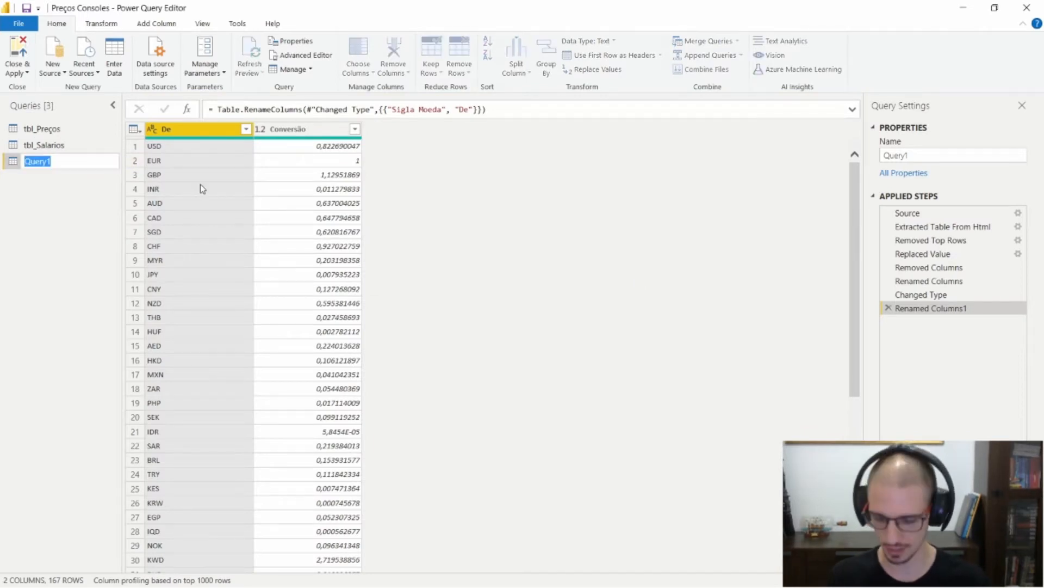
pyautogui.write('Exchange_')
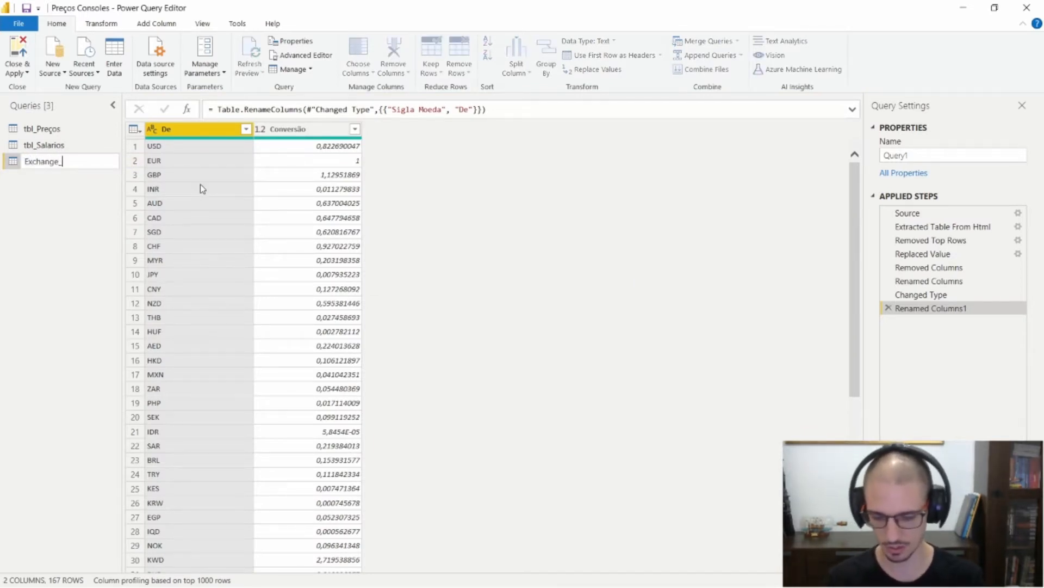
pyautogui.write('Rate')
pyautogui.press('Return')
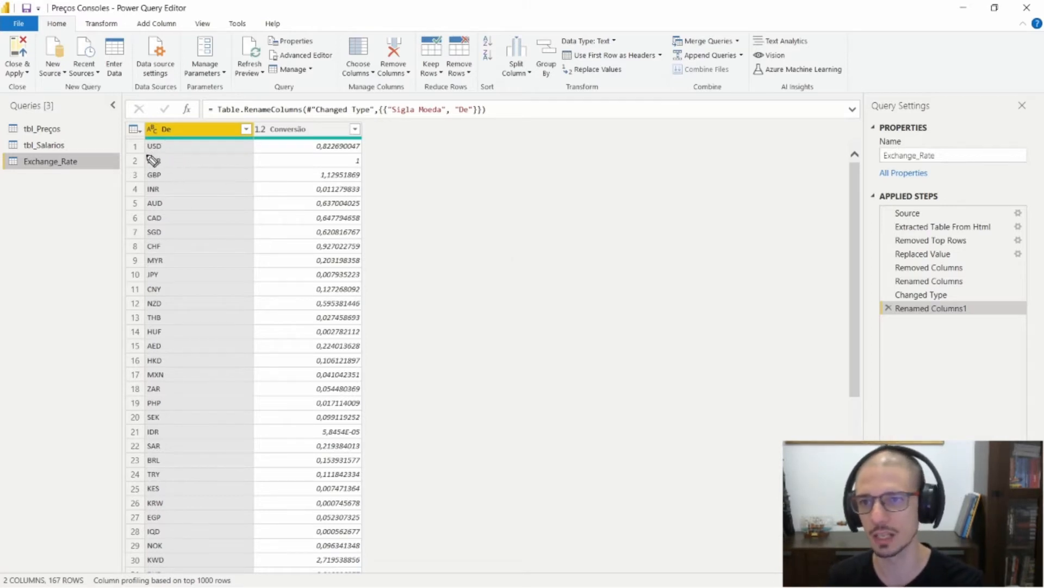
# Examine the USD row's conversion rate in the Exchange_Rate query
pyautogui.moveTo(146, 151); pyautogui.dragTo(161, 154)
pyautogui.moveTo(316, 155); pyautogui.dragTo(369, 155)
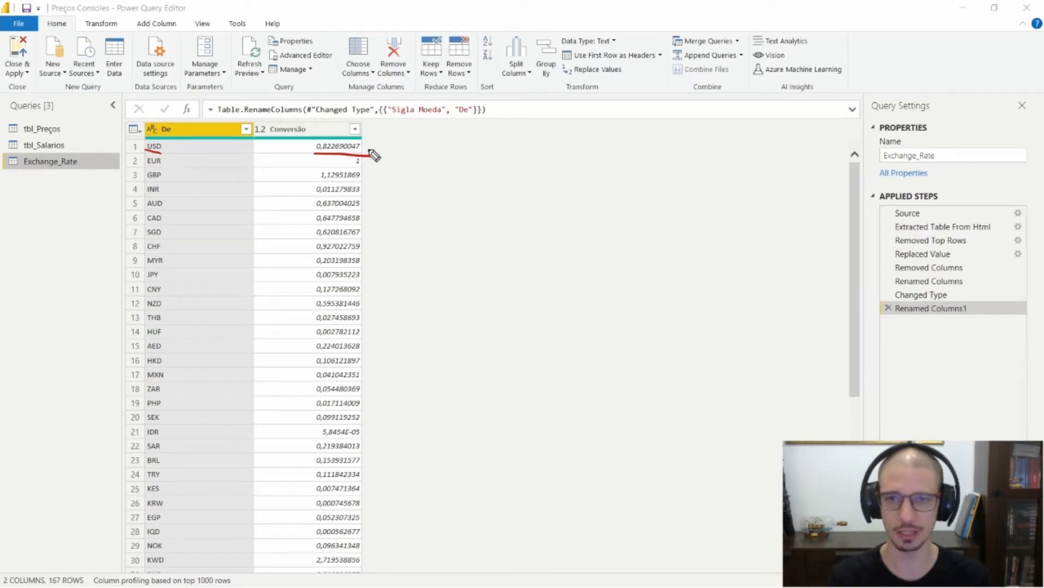
pyautogui.press('e')
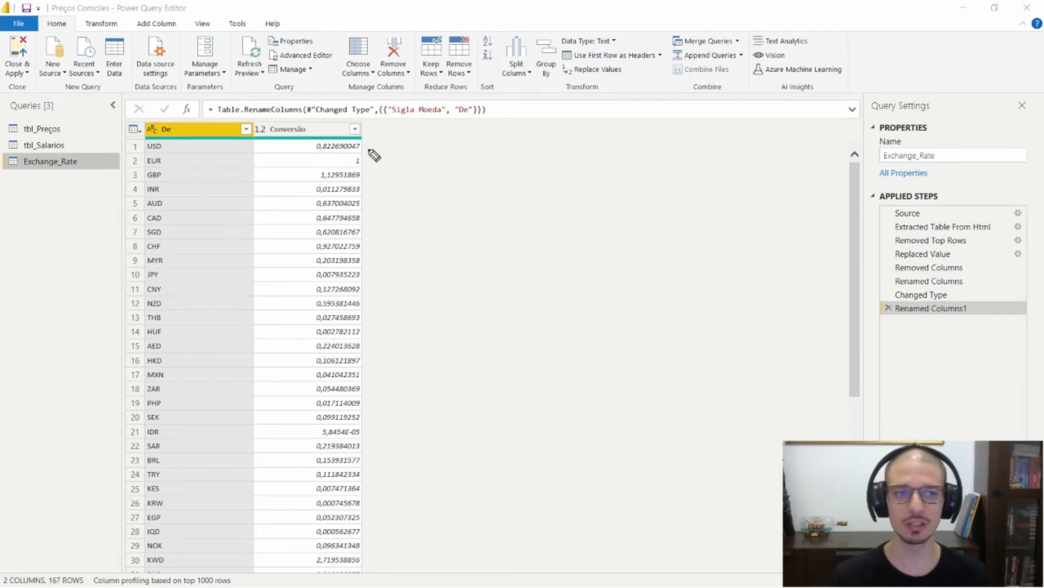
# Open the tbl_Salarios query and examine its Salário Anual and Salário Mensal columns
pyautogui.press('Escape')
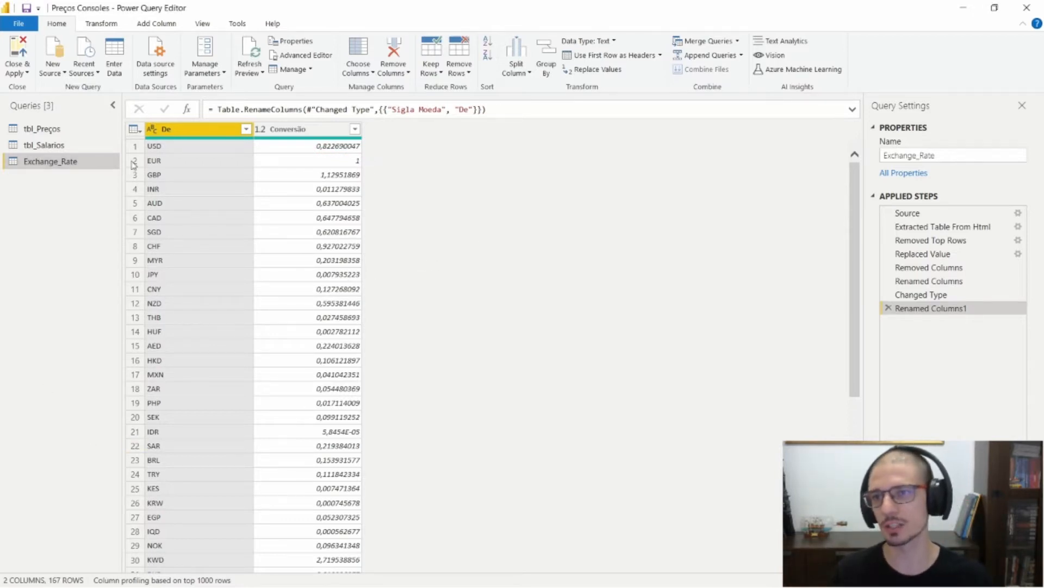
pyautogui.click(93, 144)
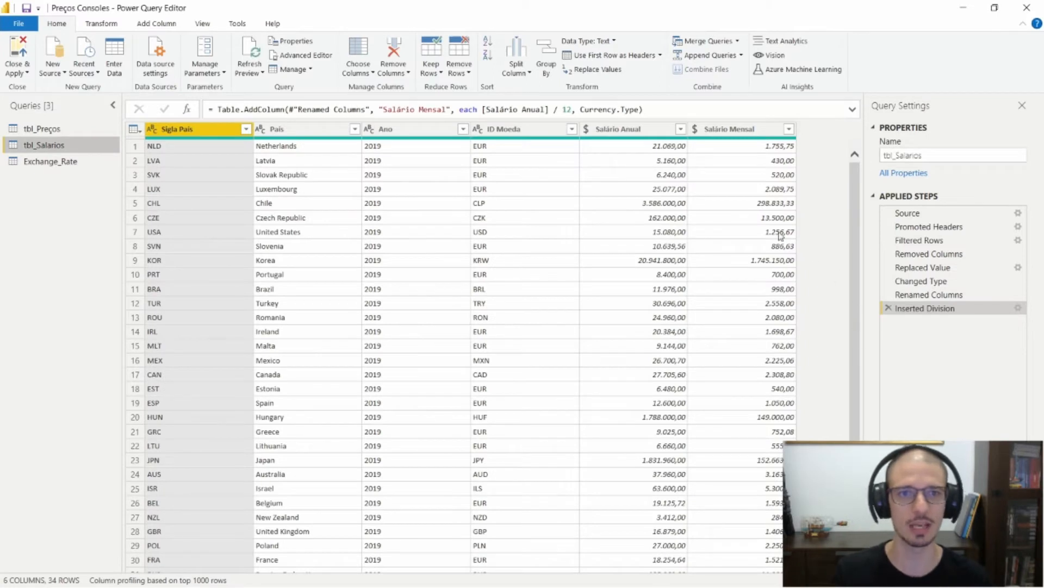
pyautogui.click(647, 131)
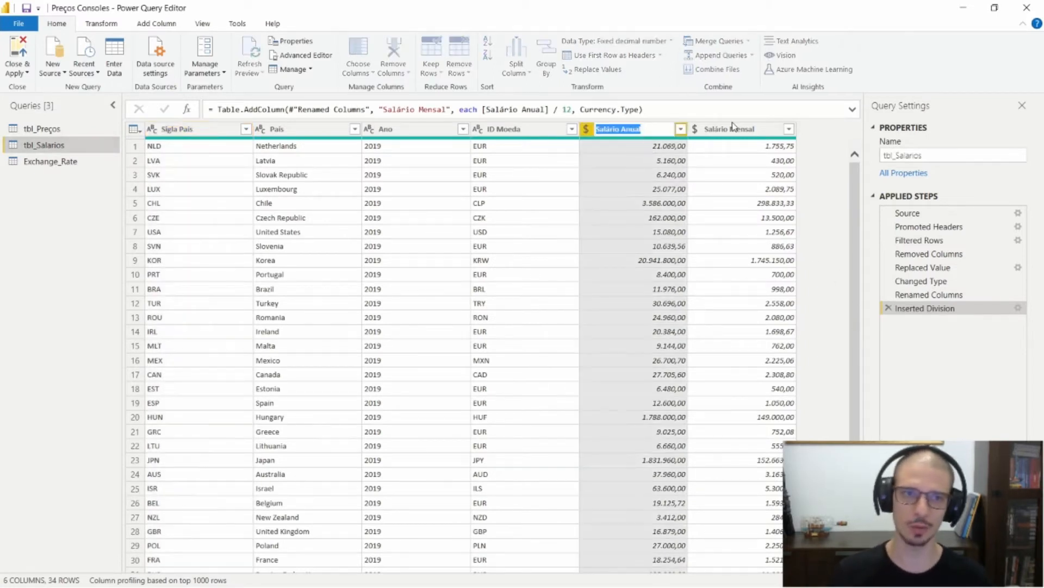
pyautogui.click(745, 135)
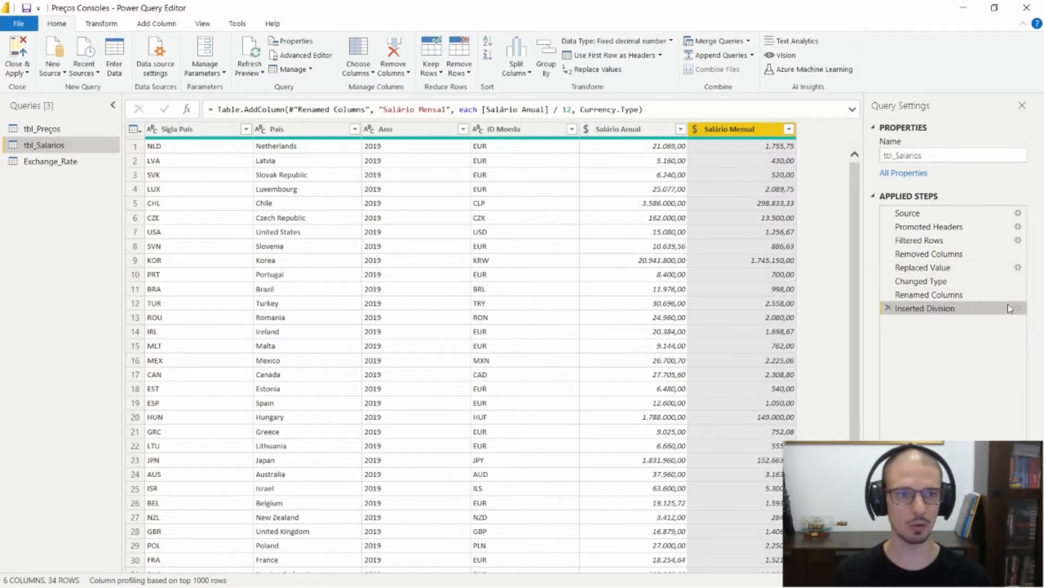
# Start a query merge in tbl_Salarios as an intermediate step inserted right after Renamed Columns
pyautogui.click(961, 296)
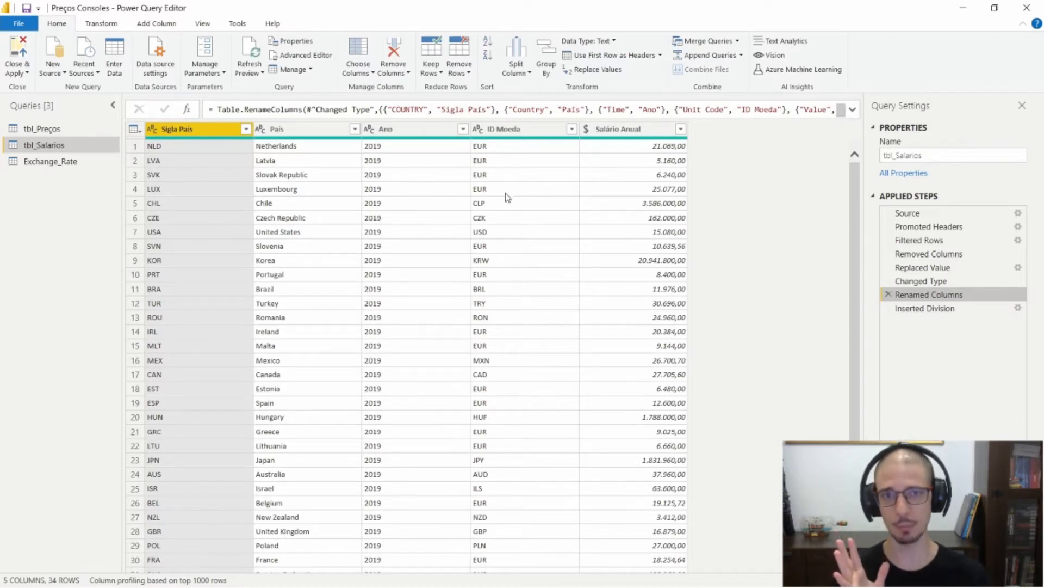
pyautogui.scroll(-1, 513, 247)
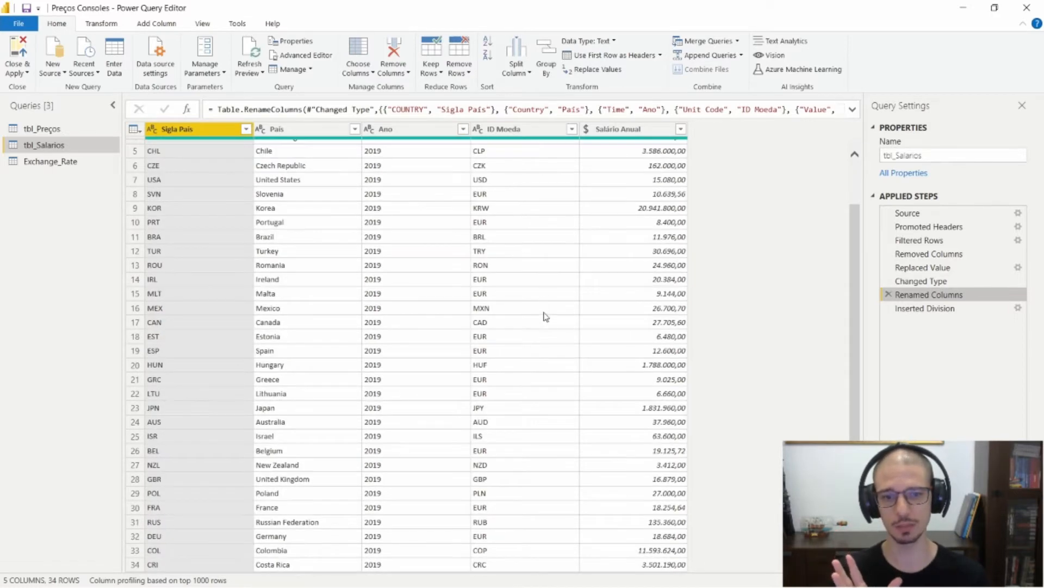
pyautogui.scroll(1, 547, 310)
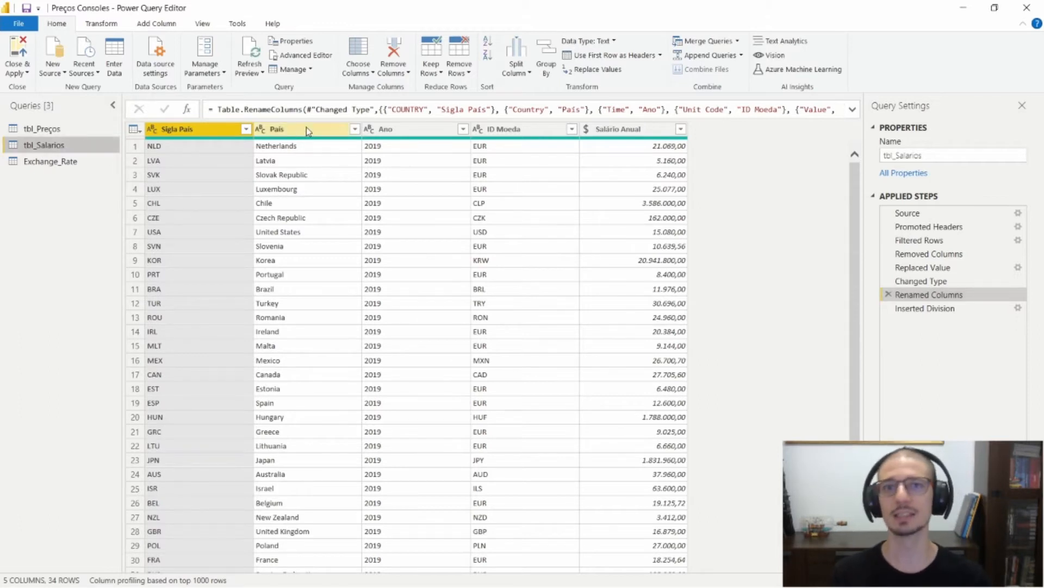
pyautogui.click(145, 28)
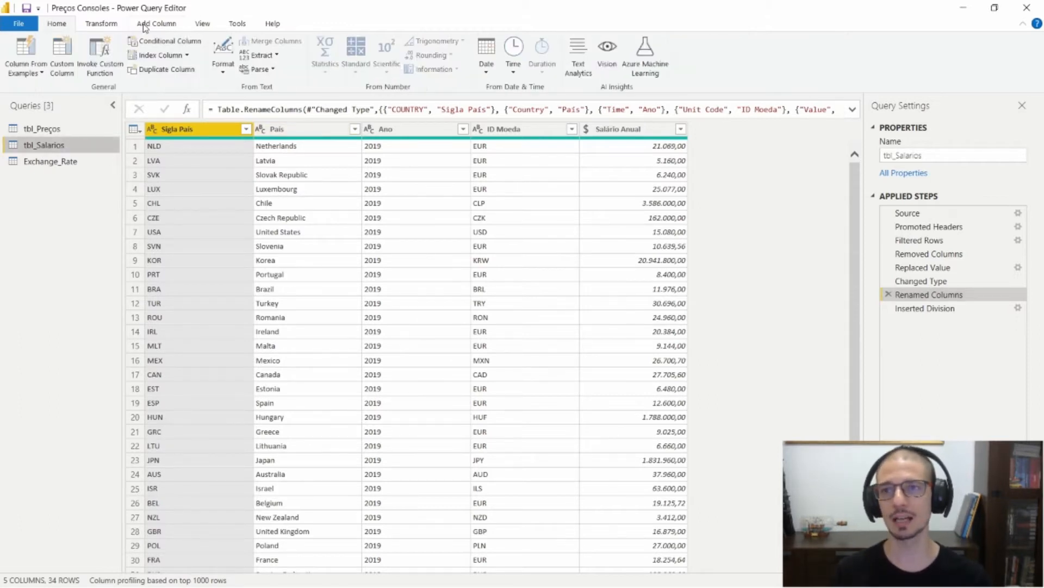
pyautogui.click(59, 26)
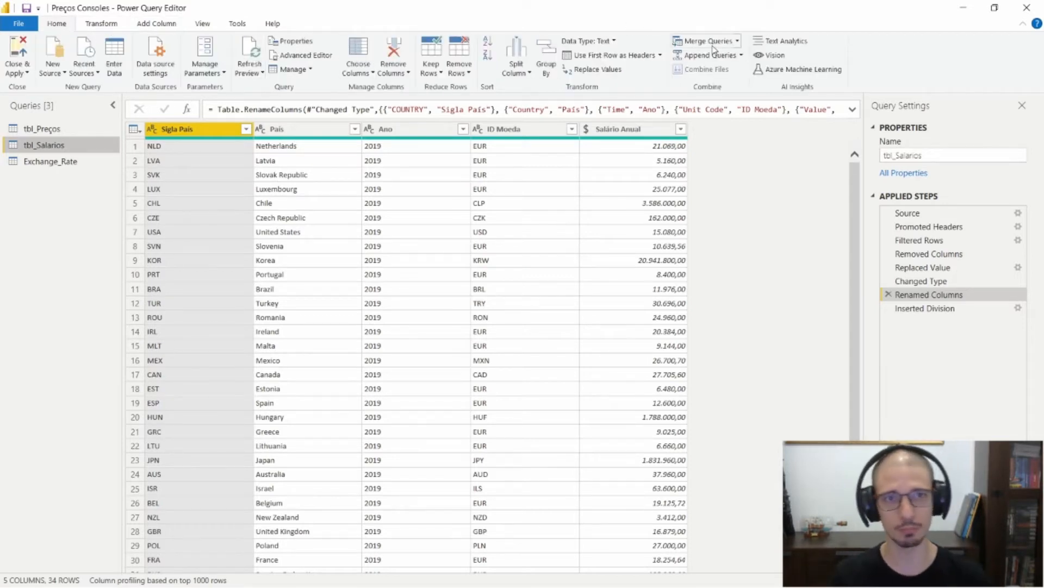
pyautogui.click(715, 46)
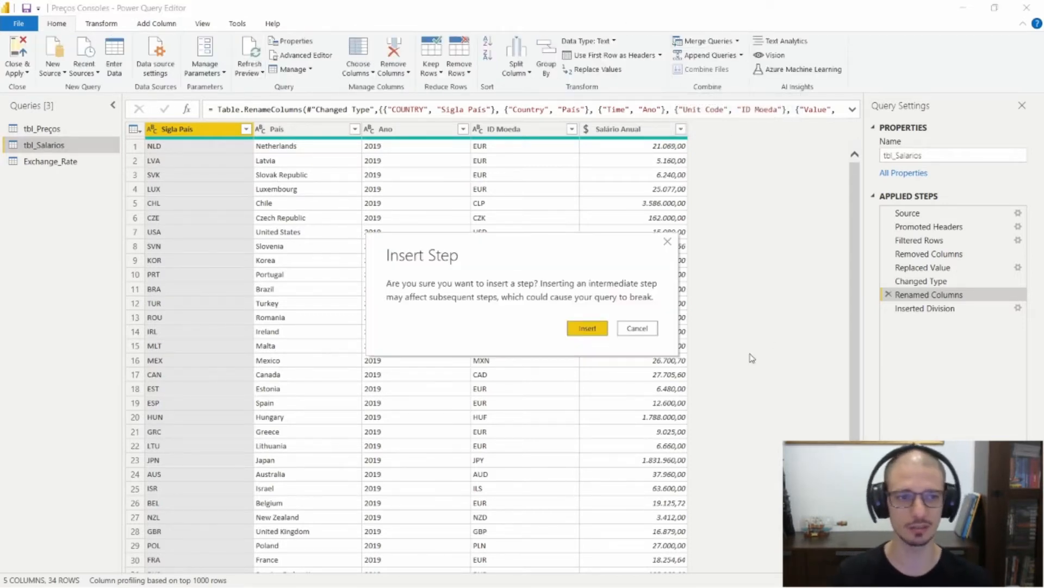
pyautogui.click(588, 329)
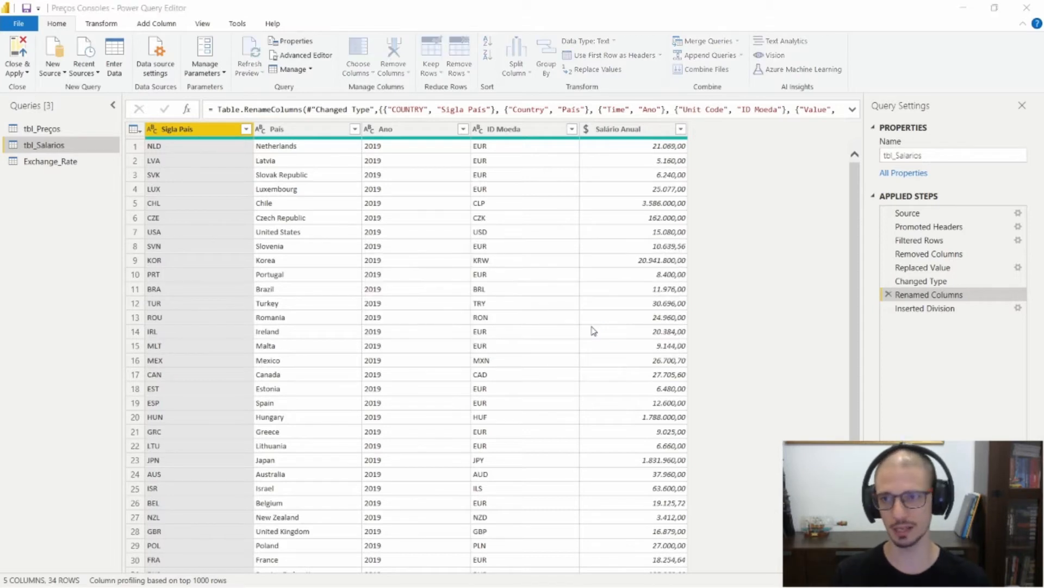
# Merge tbl_Salarios with Exchange_Rate as a left outer join matching ID Moeda to De, ignoring privacy level checks for the file
pyautogui.click(455, 279)
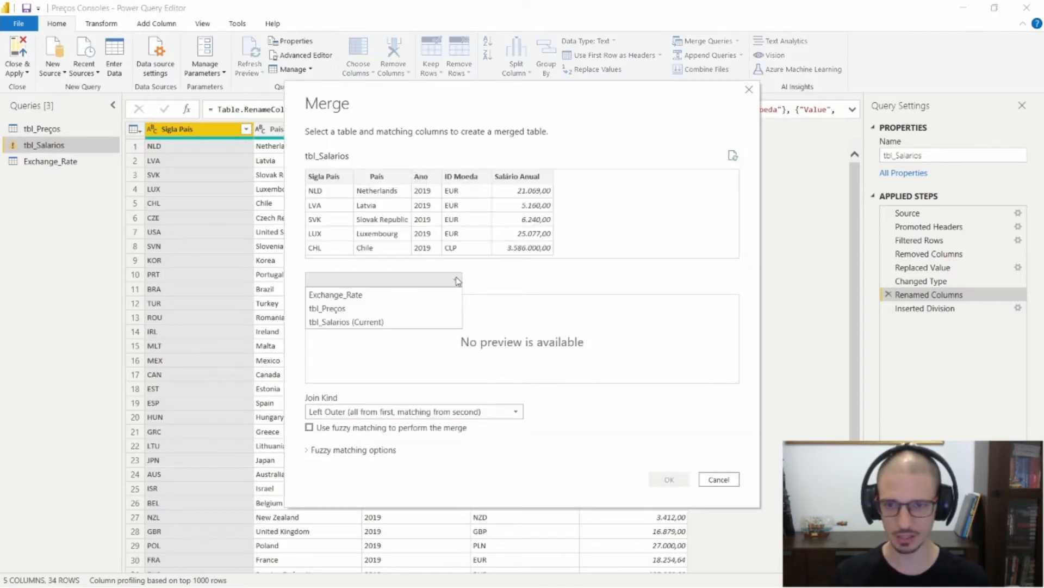
pyautogui.click(409, 294)
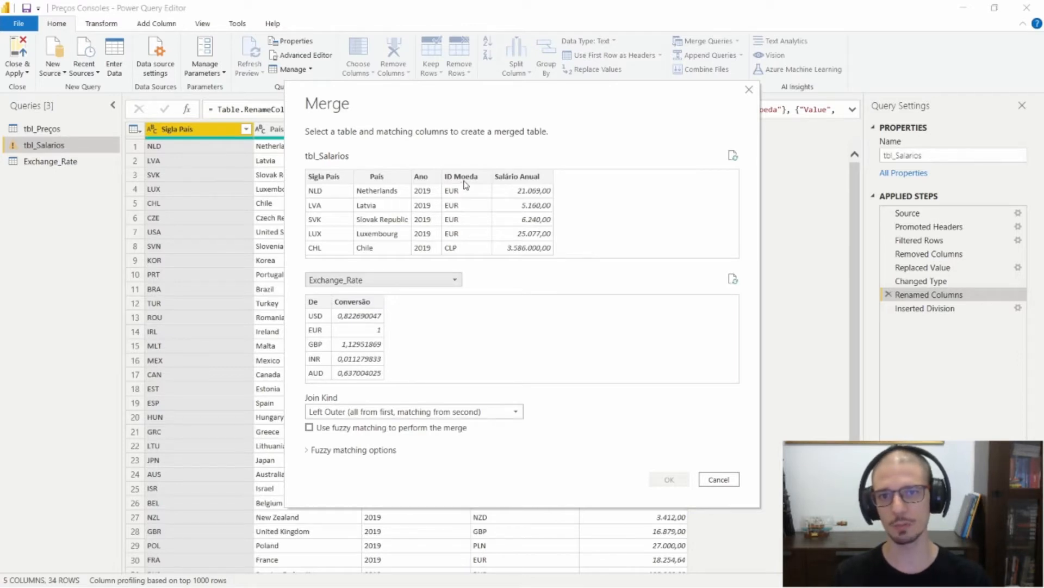
pyautogui.click(466, 184)
pyautogui.click(315, 303)
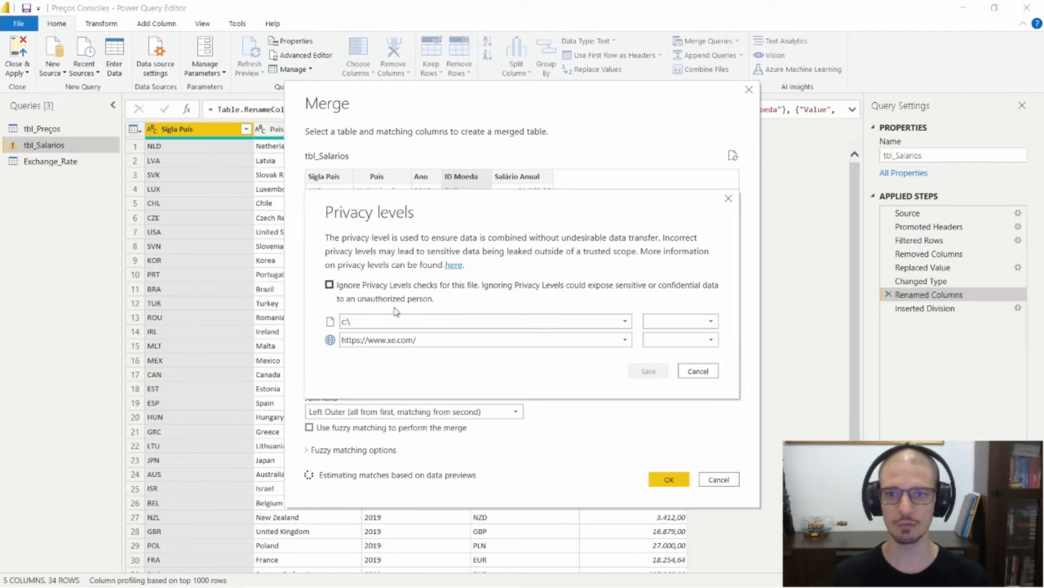
pyautogui.click(351, 292)
pyautogui.click(648, 372)
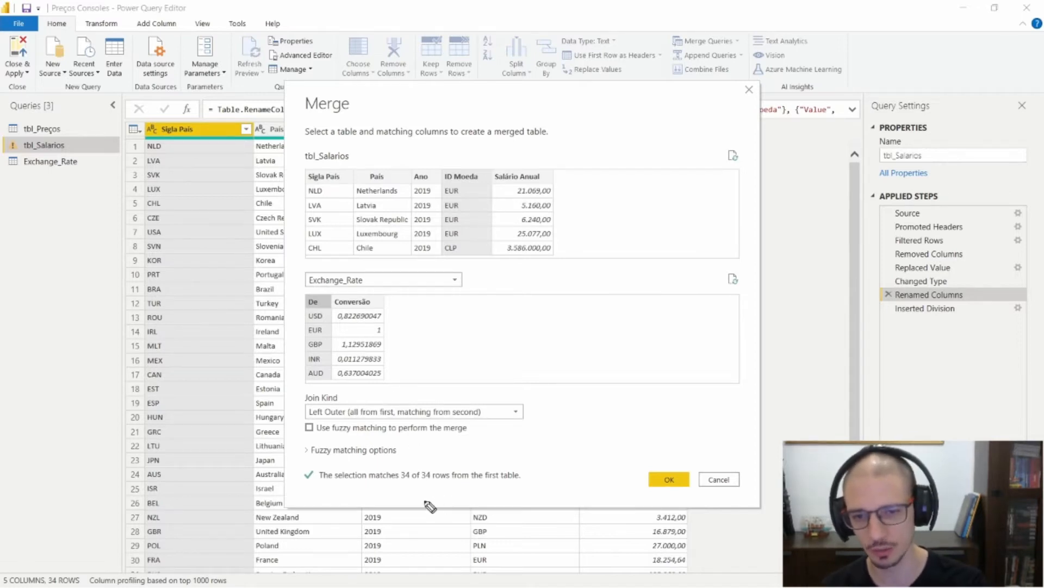
pyautogui.moveTo(400, 482); pyautogui.dragTo(450, 481)
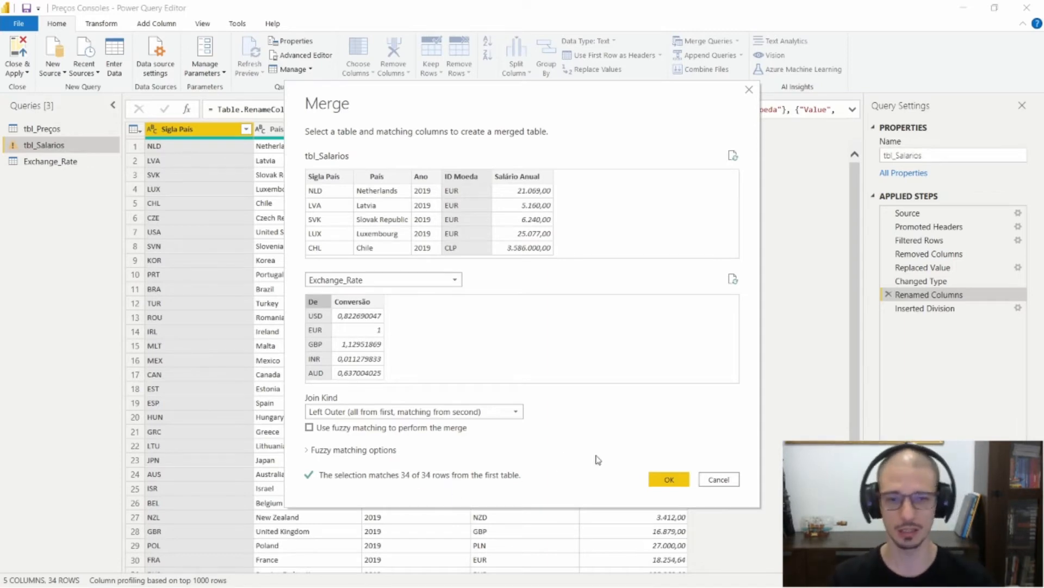
pyautogui.click(669, 480)
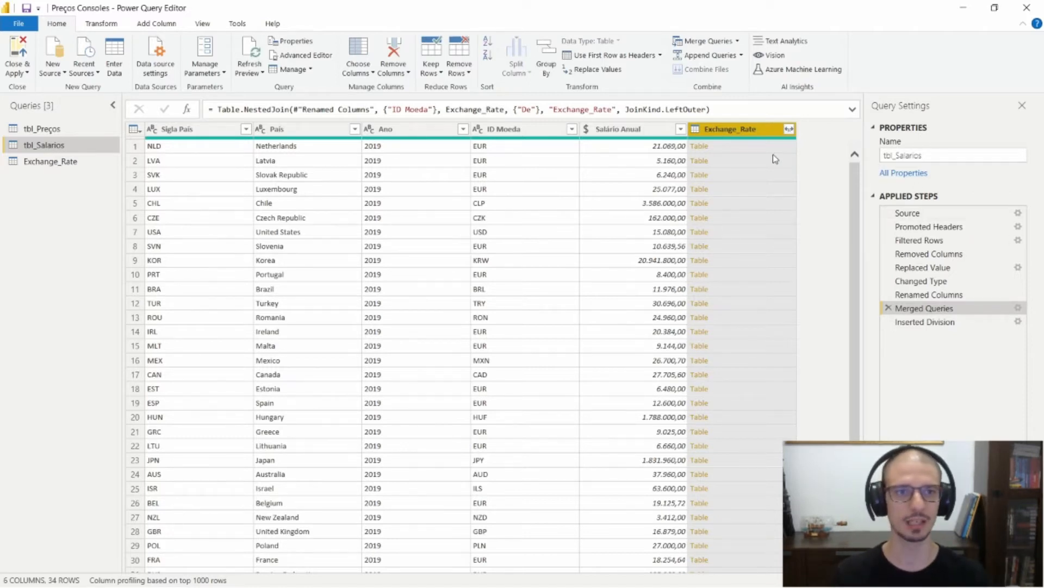
# Rename the Merged Queries applied step as "Merged Exchange Rate"
pyautogui.rightClick(953, 316)
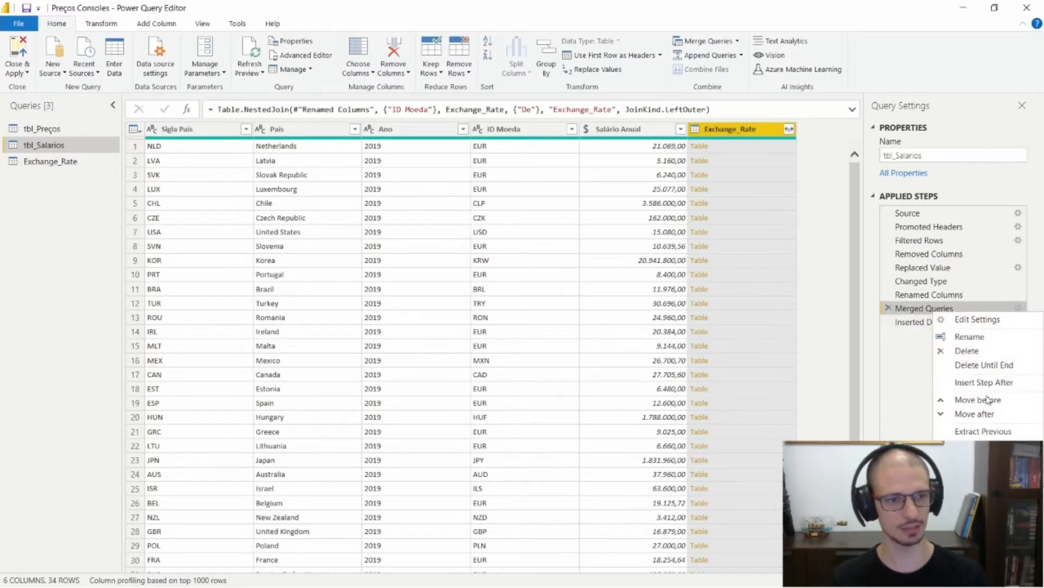
pyautogui.click(986, 336)
pyautogui.press('End')
pyautogui.hotkey('ctrl', 'shift', 'Left')
pyautogui.write('E')
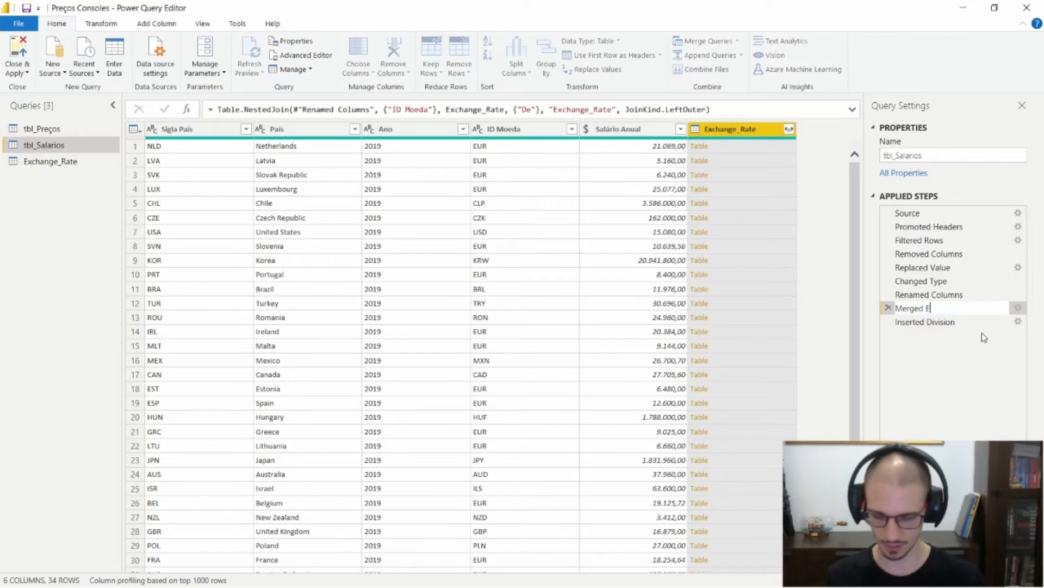
pyautogui.write('xchange')
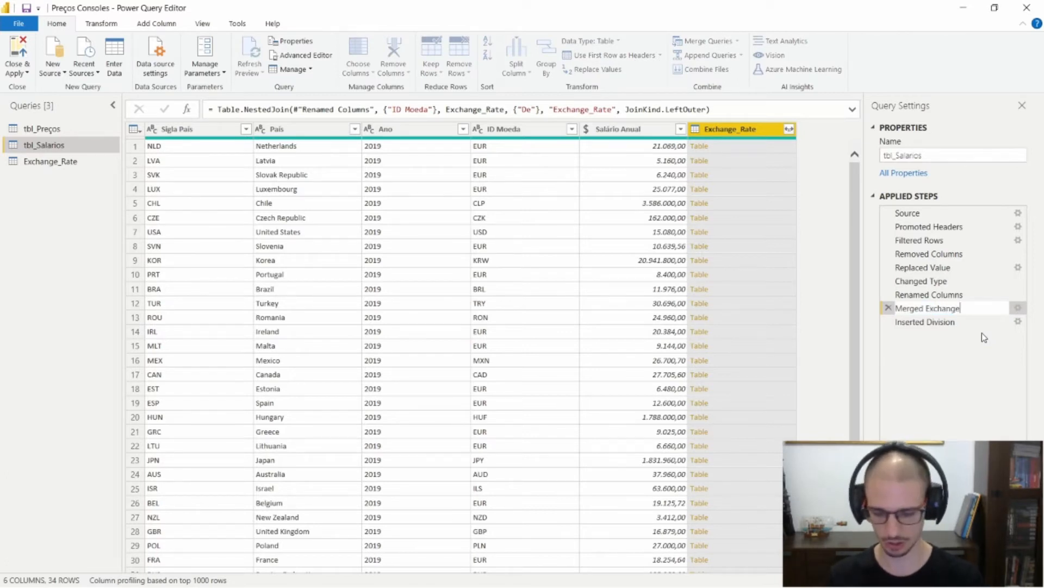
pyautogui.write(' Rate')
pyautogui.press('Return')
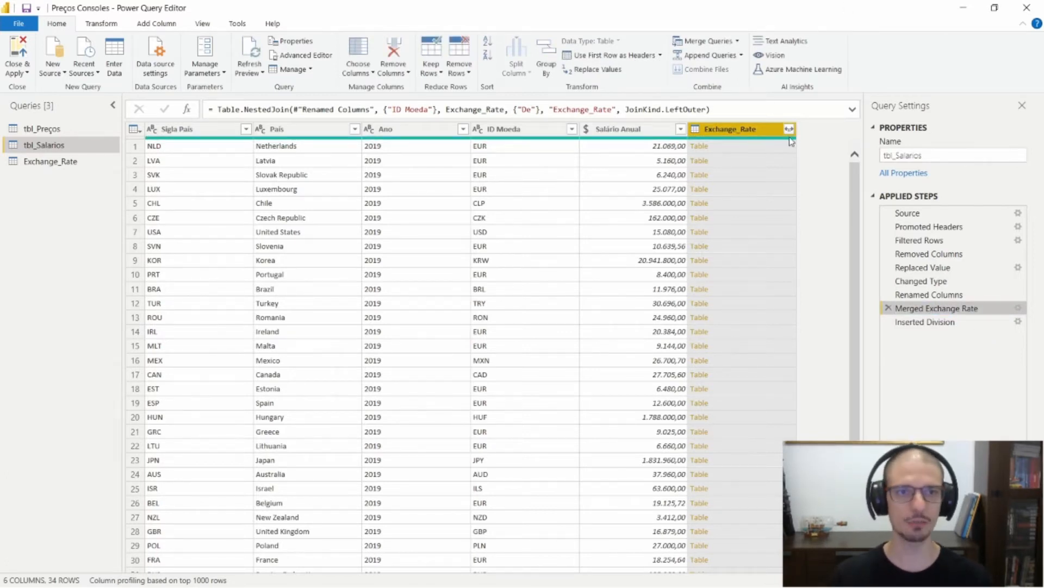
# Expand the Exchange_Rate column to Conversão only, without the original column name as prefix, and insert it as an intermediate step
pyautogui.click(789, 129)
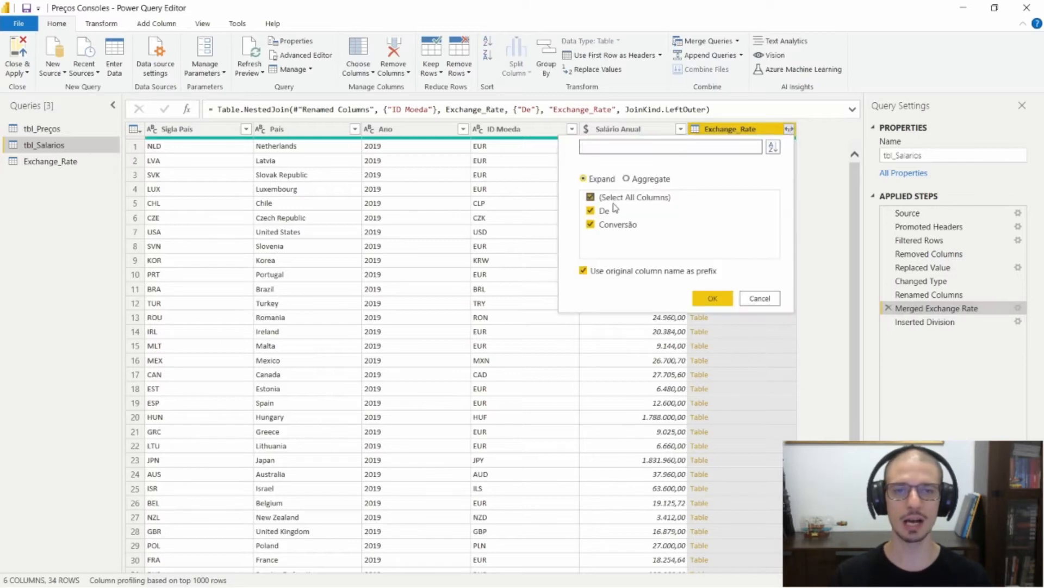
pyautogui.click(604, 211)
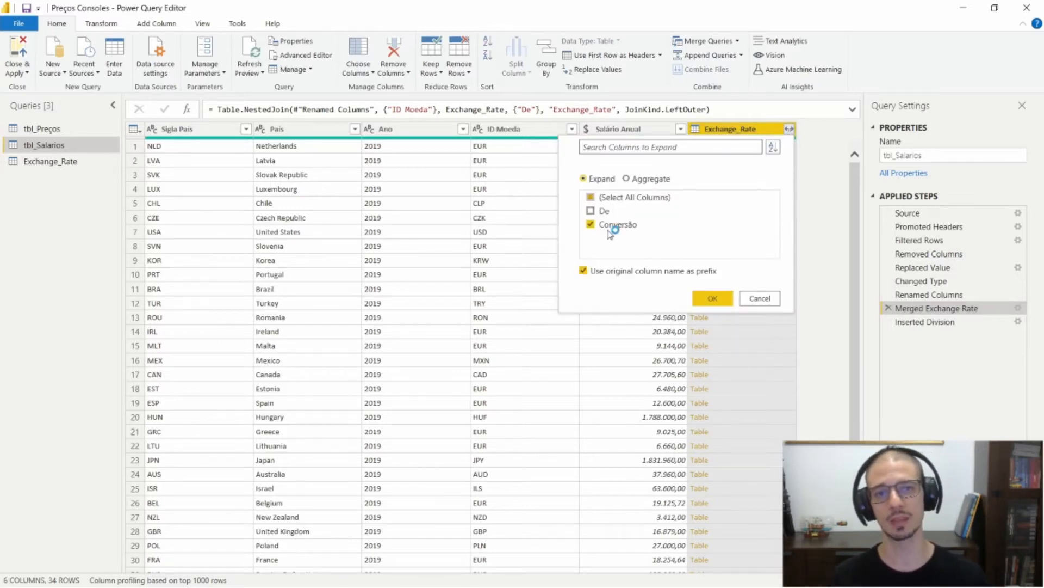
pyautogui.click(583, 271)
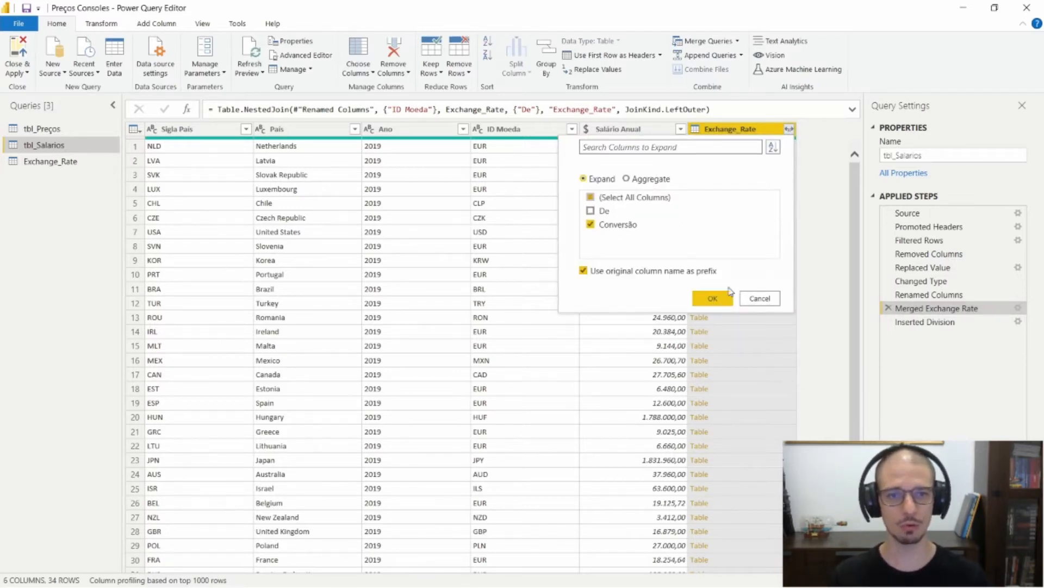
pyautogui.click(717, 298)
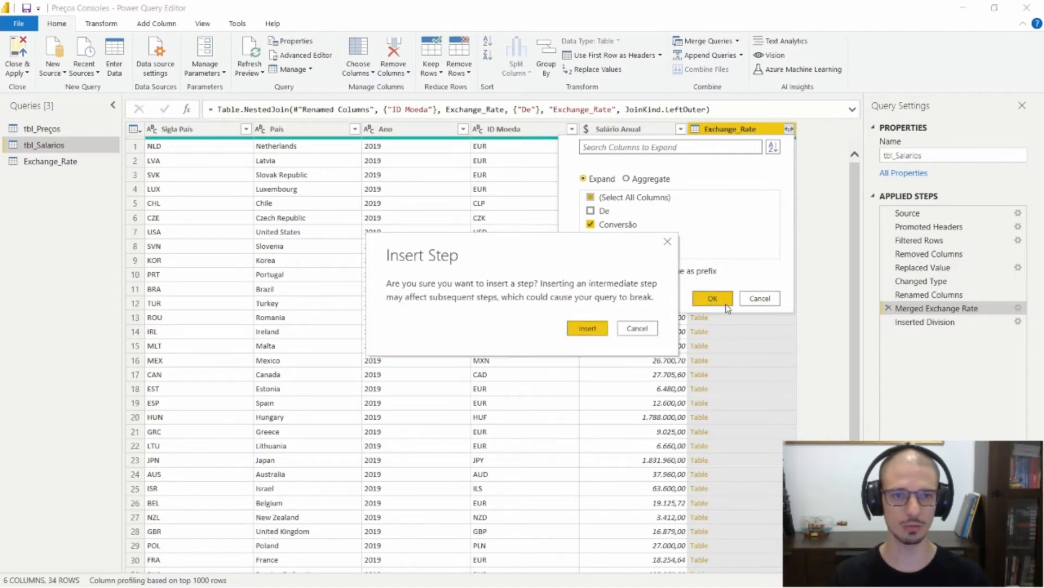
pyautogui.click(587, 329)
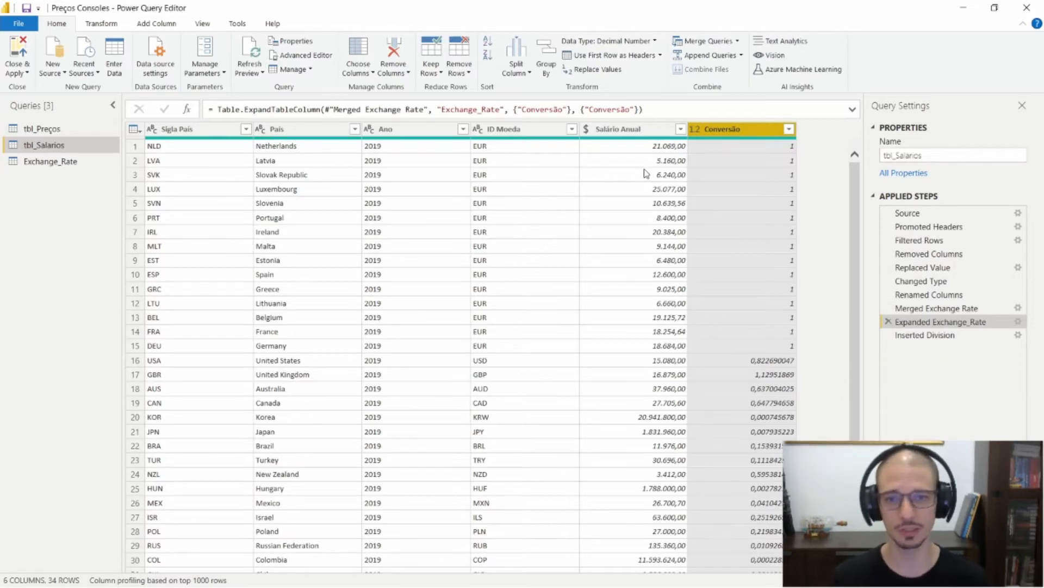
# Compare the annual salary and conversion rate in the United States and United Kingdom rows
pyautogui.click(521, 362)
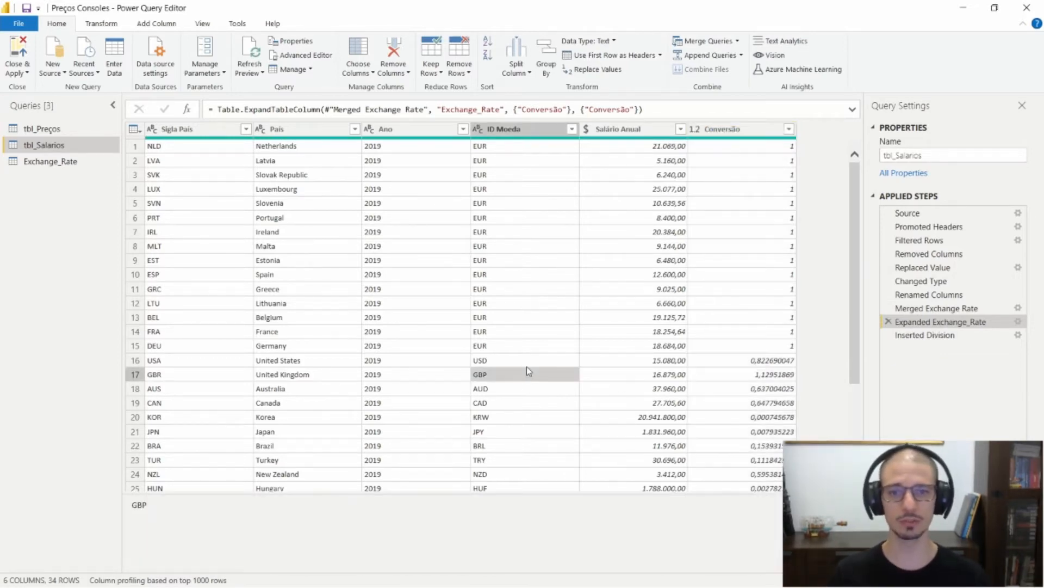
pyautogui.click(656, 361)
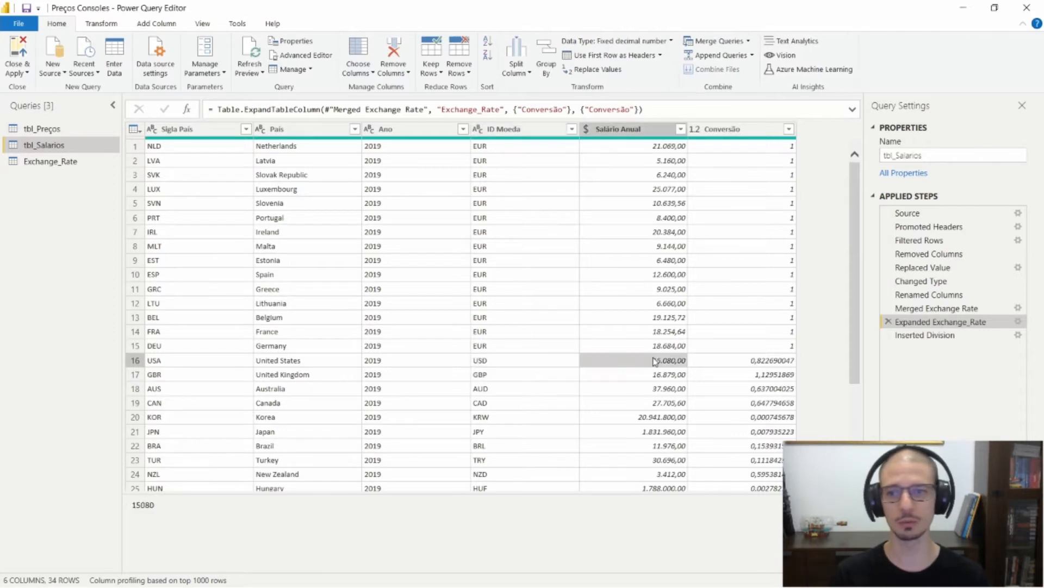
pyautogui.click(731, 363)
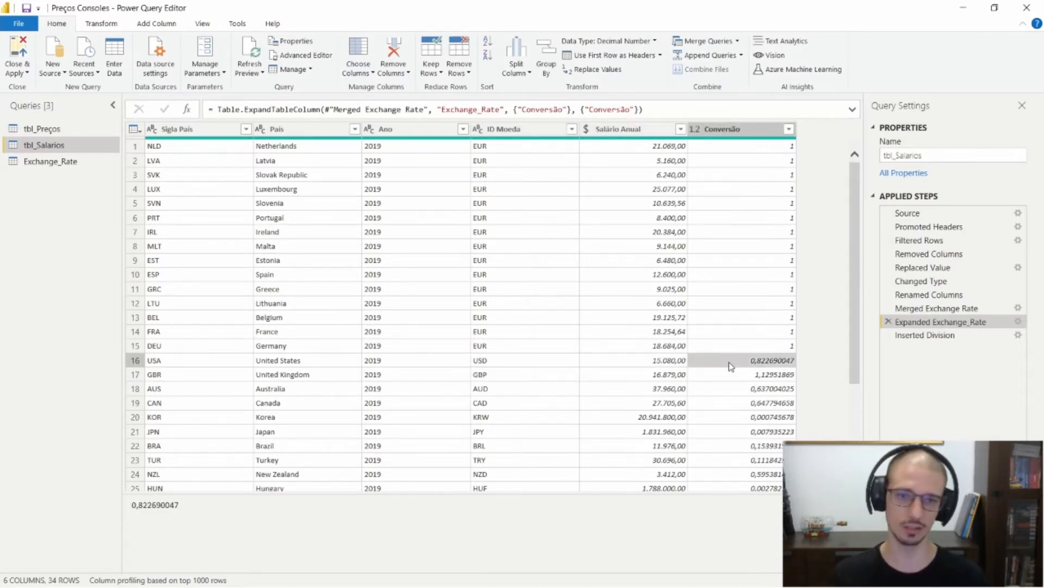
pyautogui.click(636, 365)
pyautogui.click(651, 375)
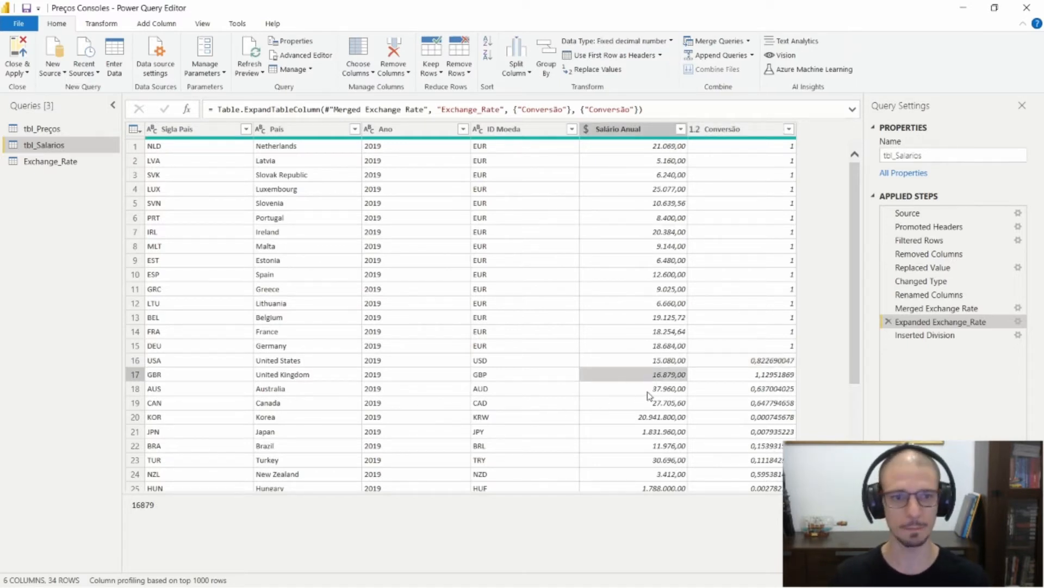
pyautogui.click(734, 376)
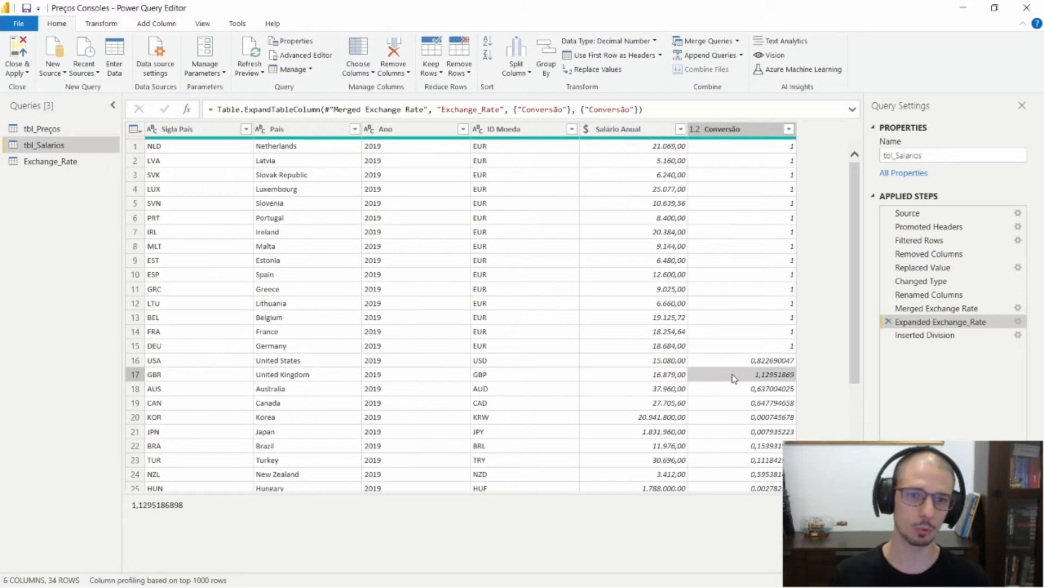
# Insert a custom column after the Expanded Exchange_Rate step and name it "Salário Anual Euro"
pyautogui.rightClick(962, 325)
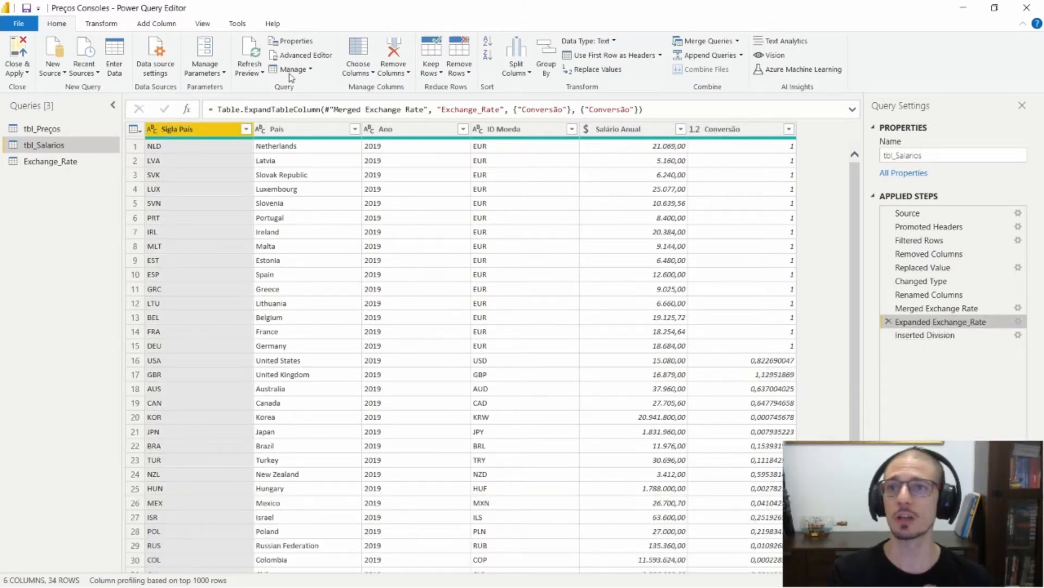
pyautogui.click(136, 26)
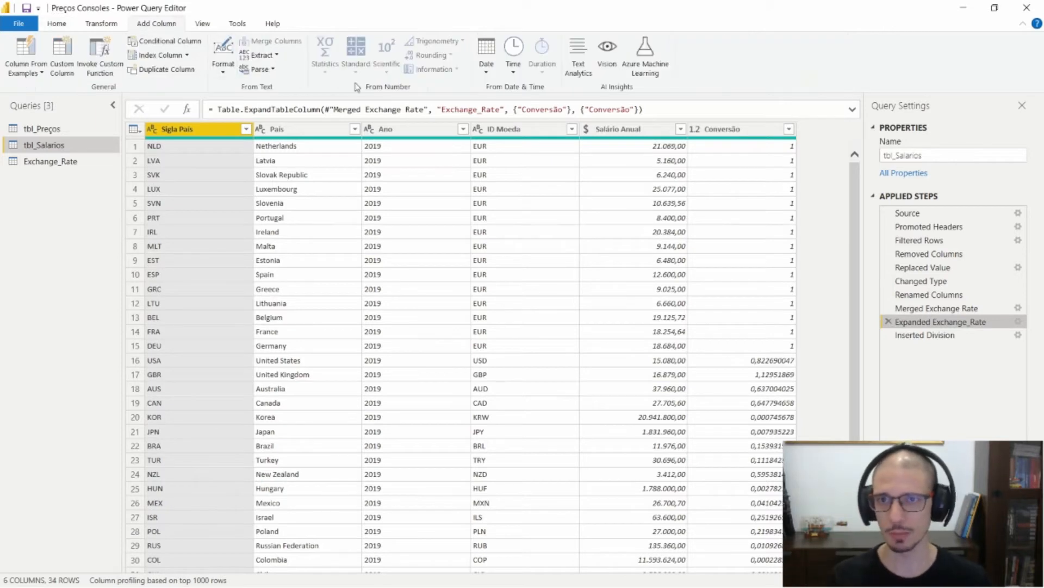
pyautogui.click(637, 130)
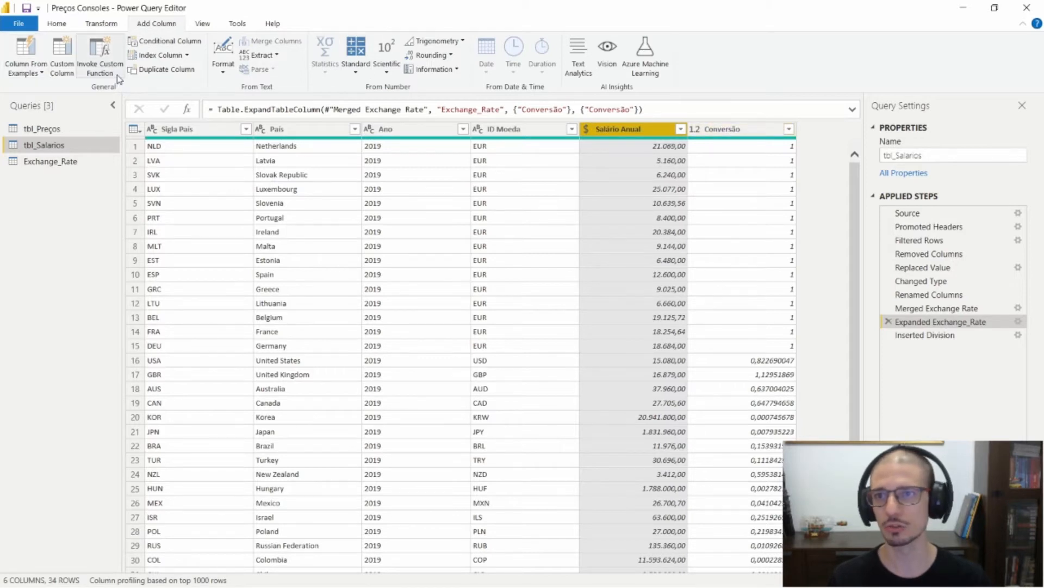
pyautogui.click(60, 70)
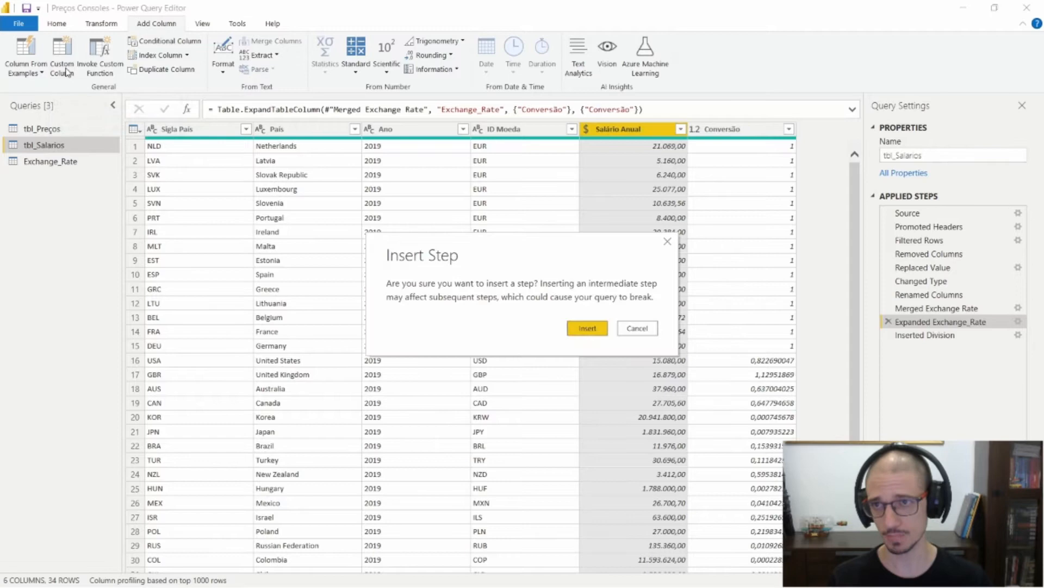
pyautogui.click(586, 329)
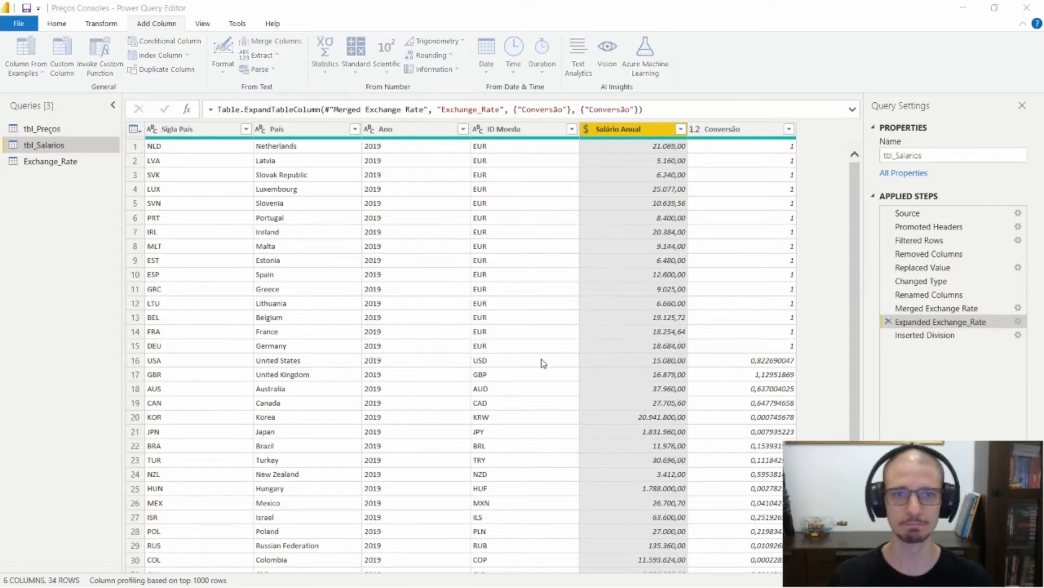
pyautogui.moveTo(436, 225); pyautogui.dragTo(50, 247)
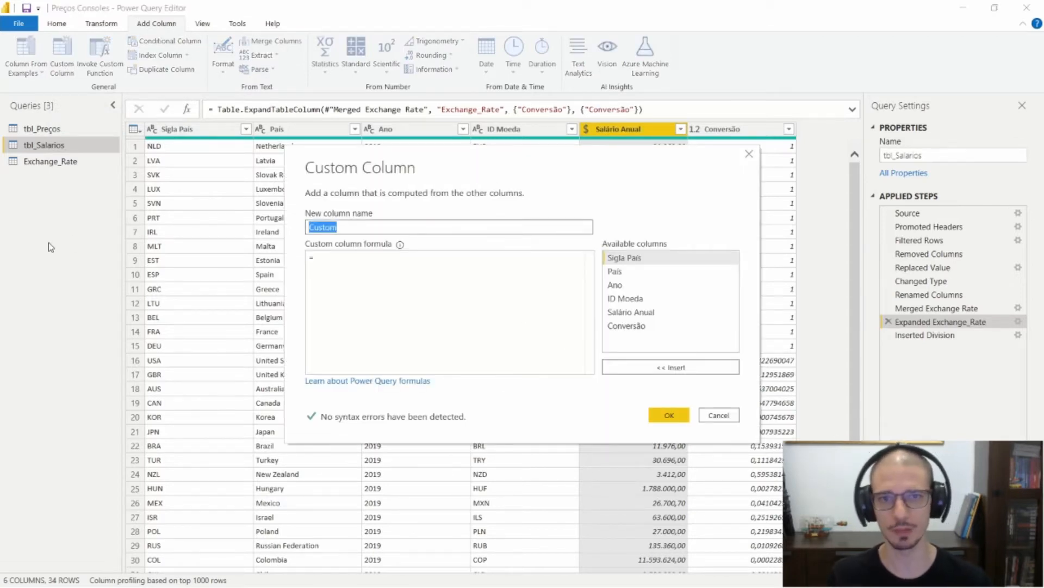
pyautogui.write('Salário Anual')
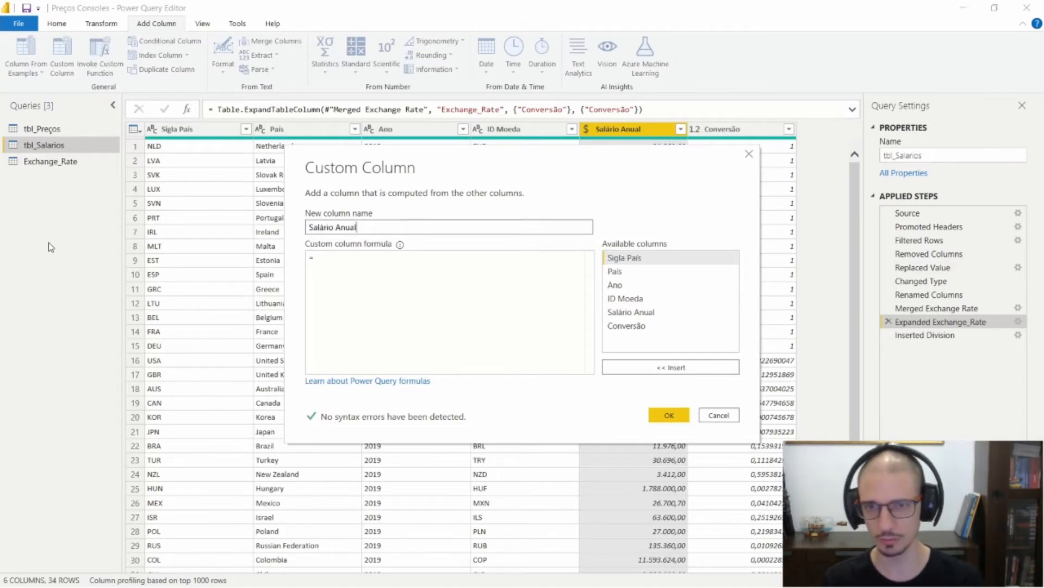
pyautogui.press('Tab')
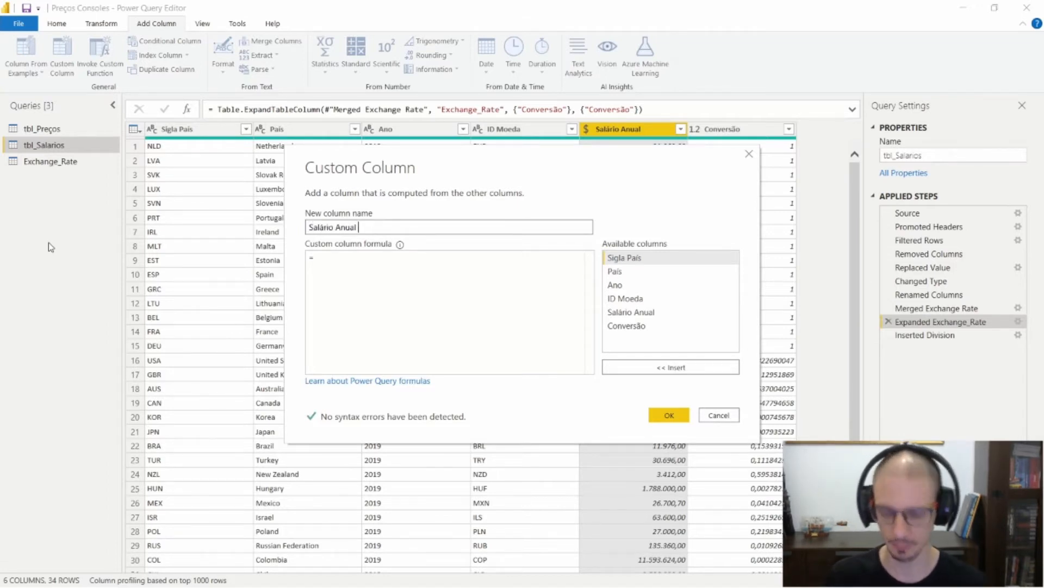
pyautogui.write('alário Anual Euro')
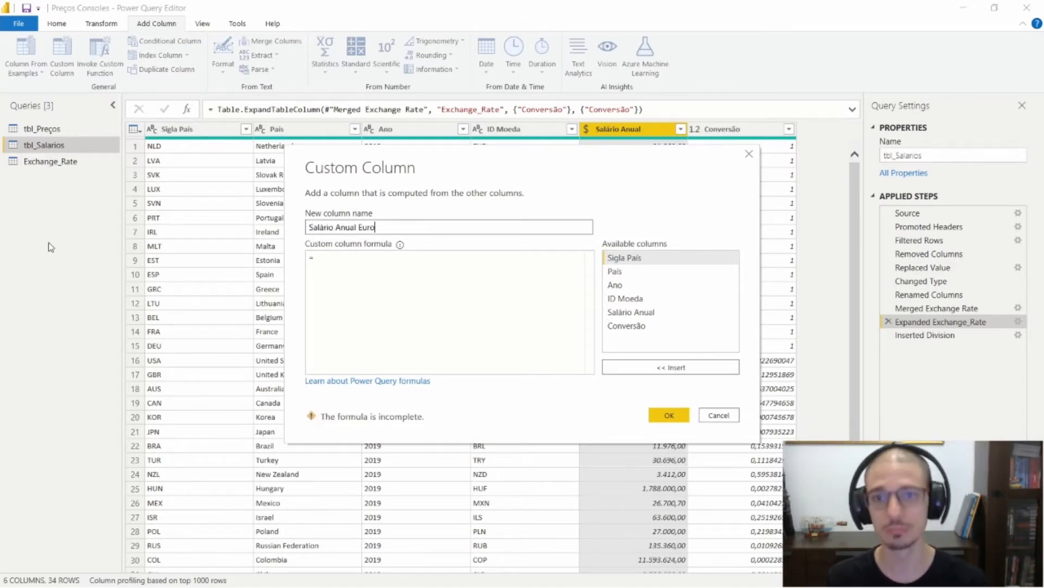
# Define the custom column's formula as [Salário Anual]*[Conversão] and create the column
pyautogui.click(392, 299)
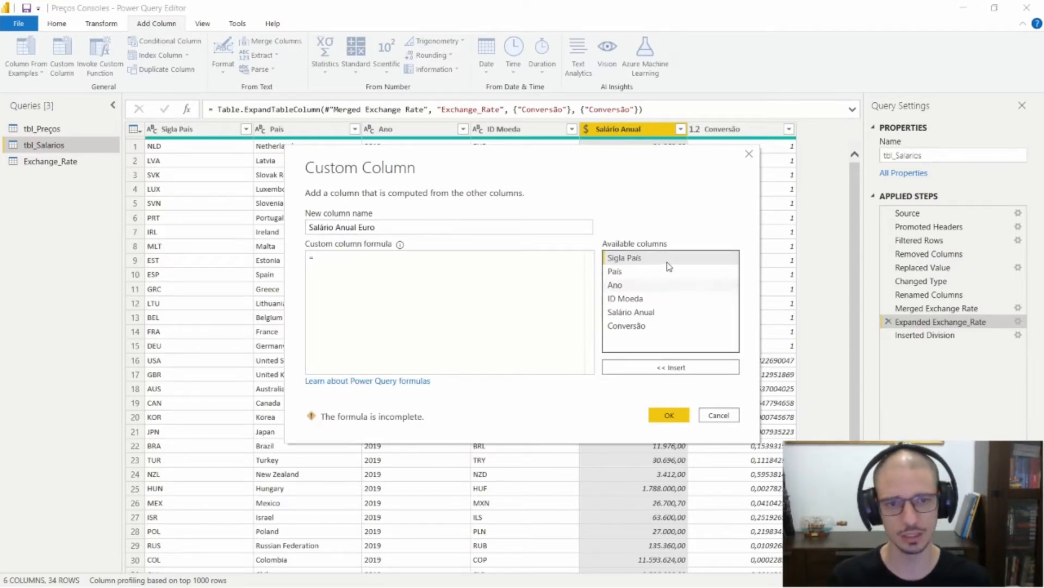
pyautogui.click(647, 313)
pyautogui.doubleClick(647, 313)
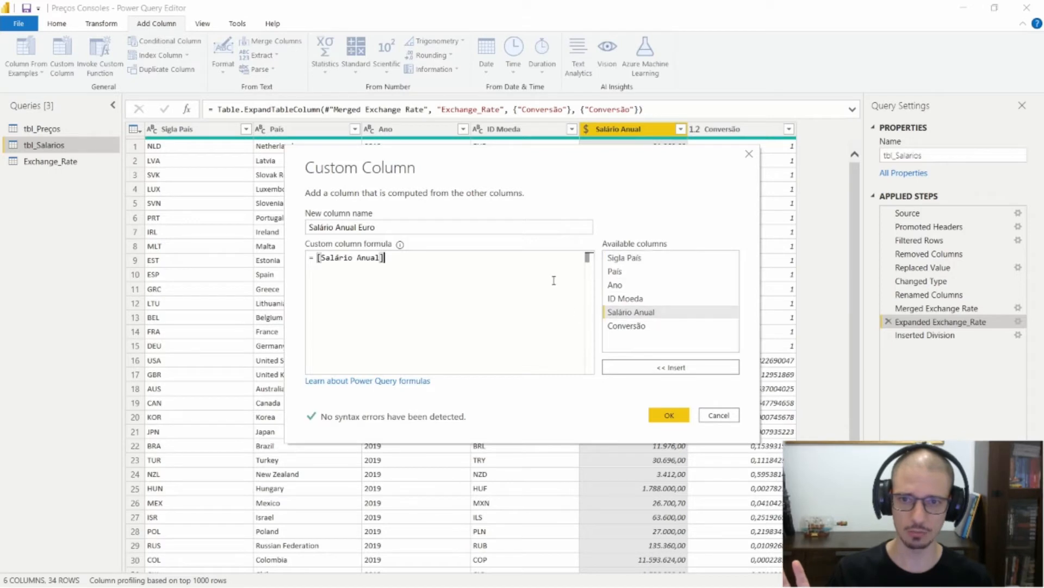
pyautogui.write('*')
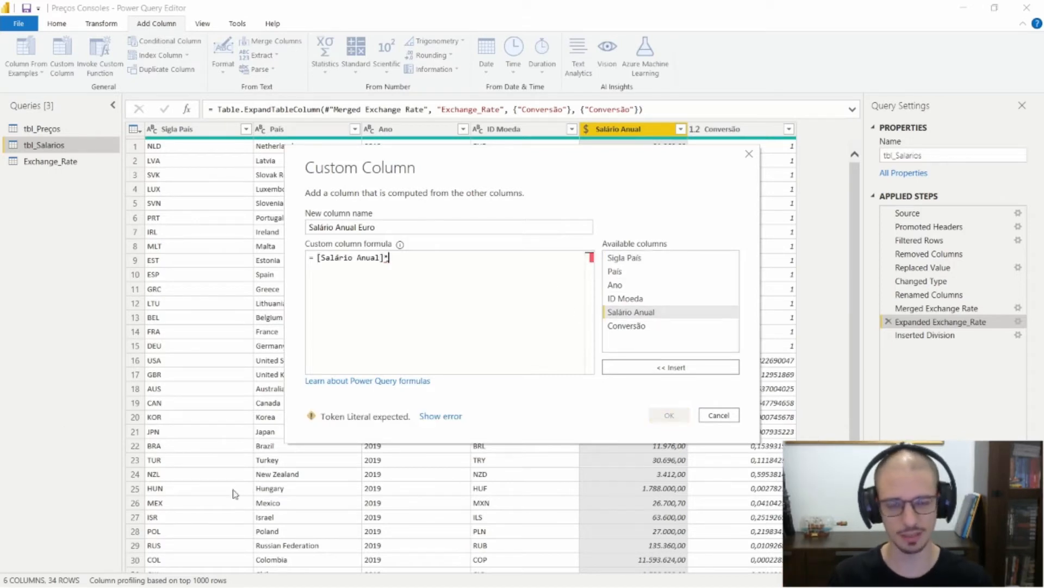
pyautogui.doubleClick(628, 327)
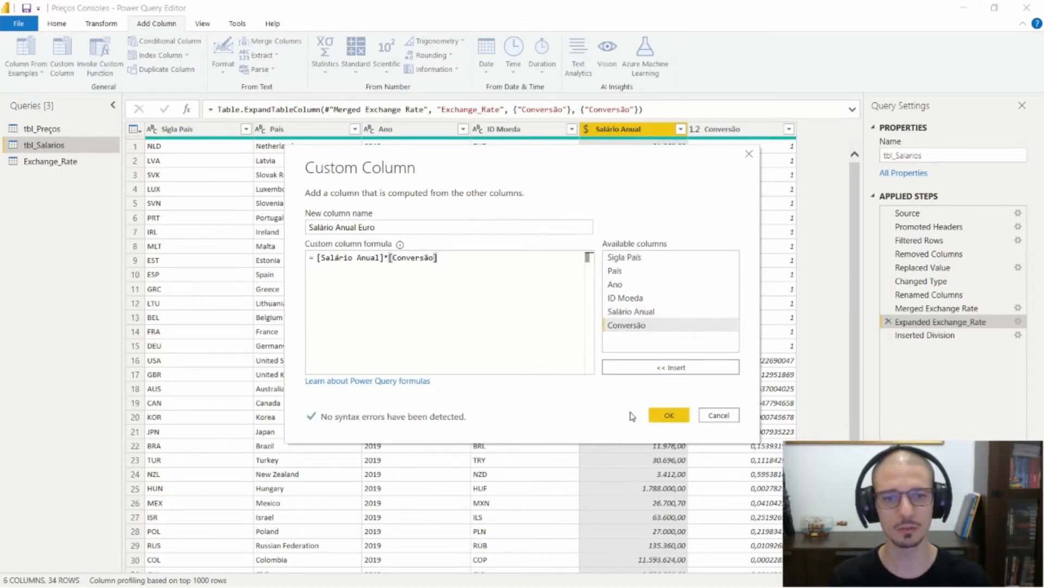
pyautogui.click(669, 416)
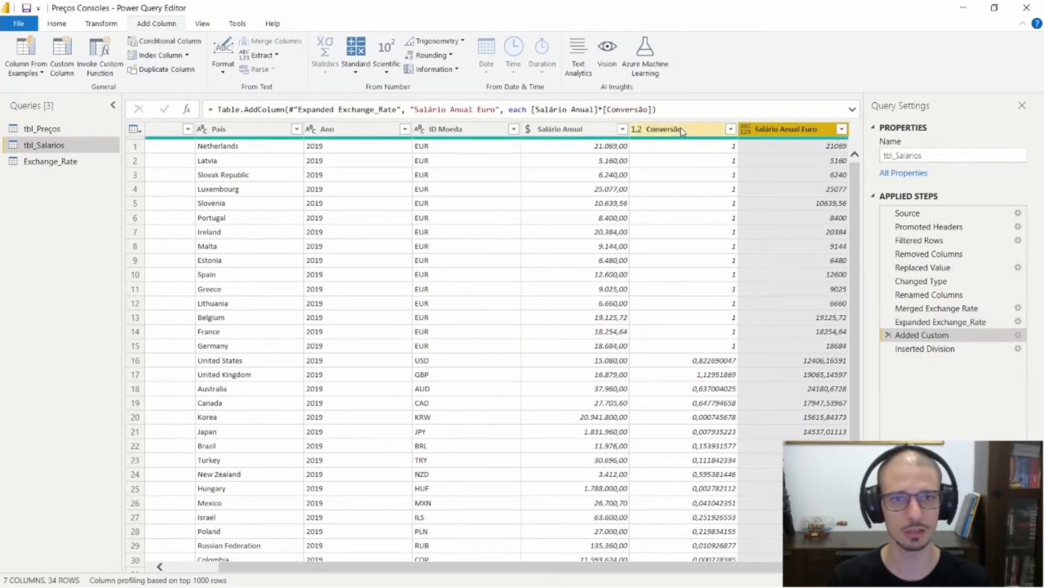
# Try to declare the Salário Anual Euro column's data type by adding "type Currency" as the last argument of its Table.AddColumn formula
pyautogui.click(686, 110)
pyautogui.press('Left')
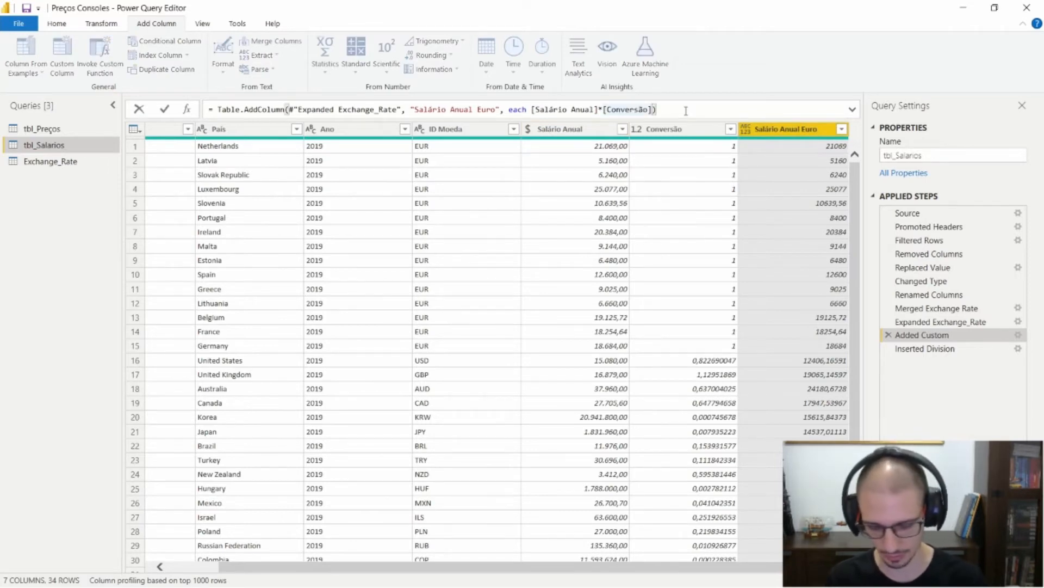
pyautogui.write(', ')
pyautogui.write('type cu')
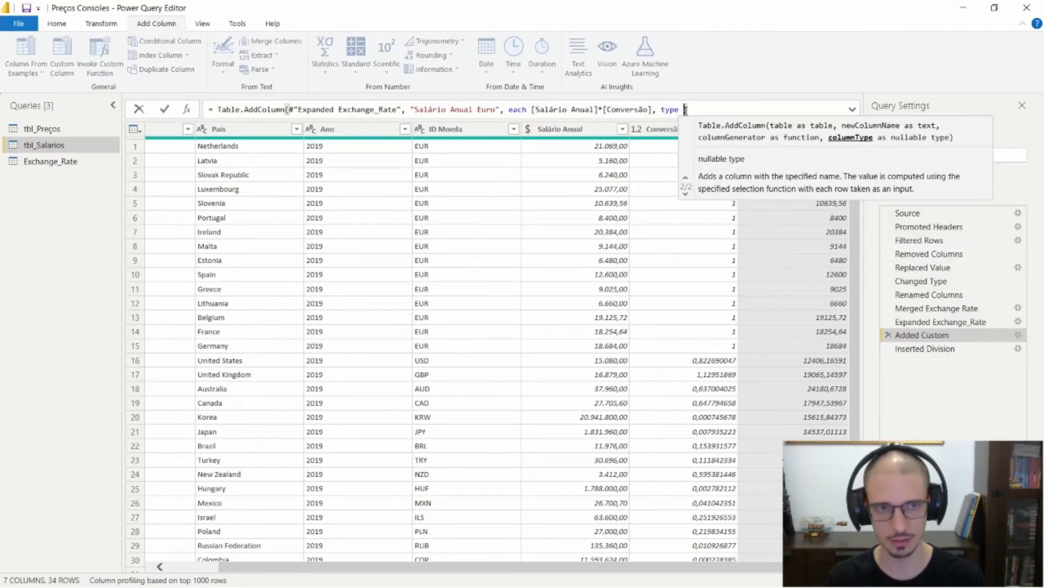
pyautogui.write('rren')
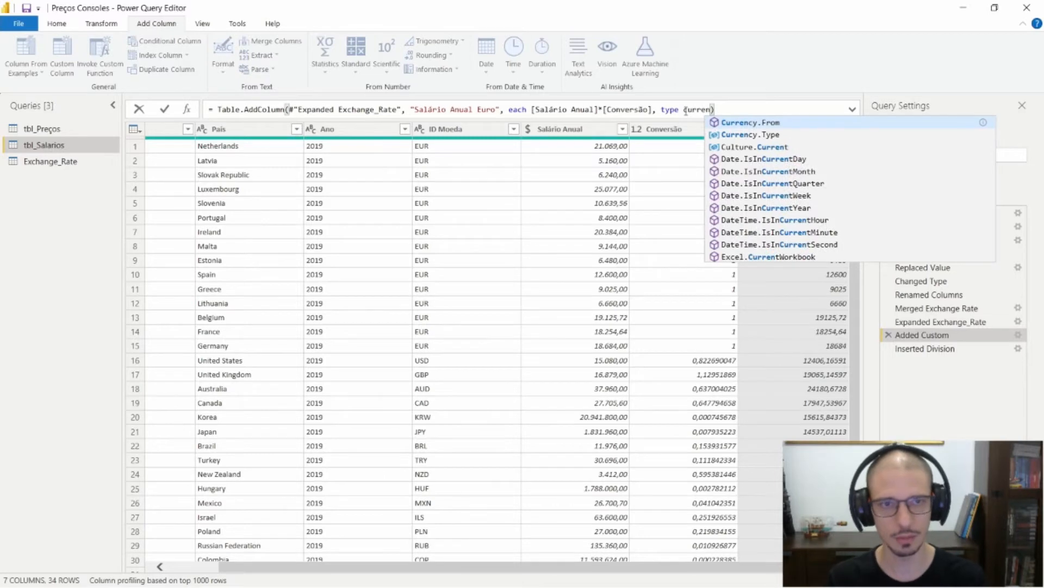
pyautogui.hotkey('shift', 'Left')
pyautogui.hotkey('shift', 'Left')
pyautogui.hotkey('shift', 'Left')
pyautogui.hotkey('shift', 'Left')
pyautogui.hotkey('shift', 'Left')
pyautogui.hotkey('shift', 'Left')
pyautogui.hotkey('shift', 'Left')
pyautogui.press('Right')
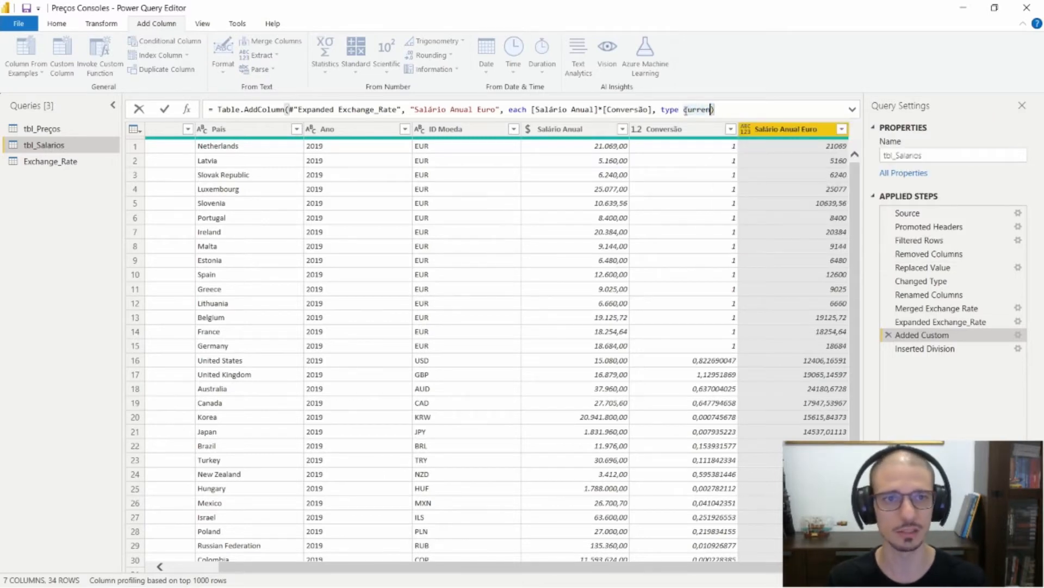
pyautogui.hotkey('ctrl', 'shift', 'Left')
pyautogui.write('Currency.From')
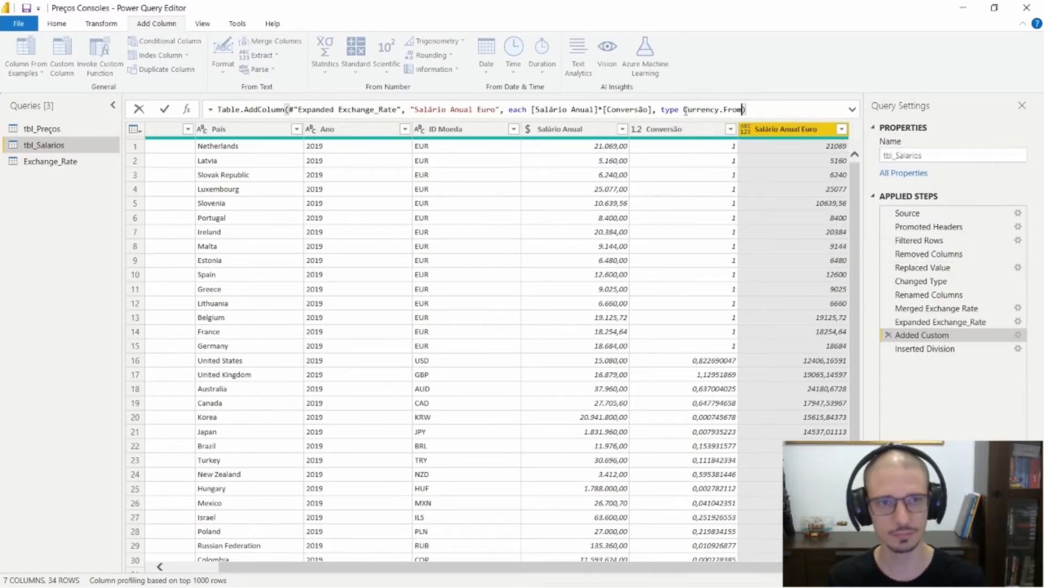
pyautogui.press('BackSpace')
pyautogui.press('BackSpace')
pyautogui.press('BackSpace')
pyautogui.press('BackSpace')
pyautogui.press('BackSpace')
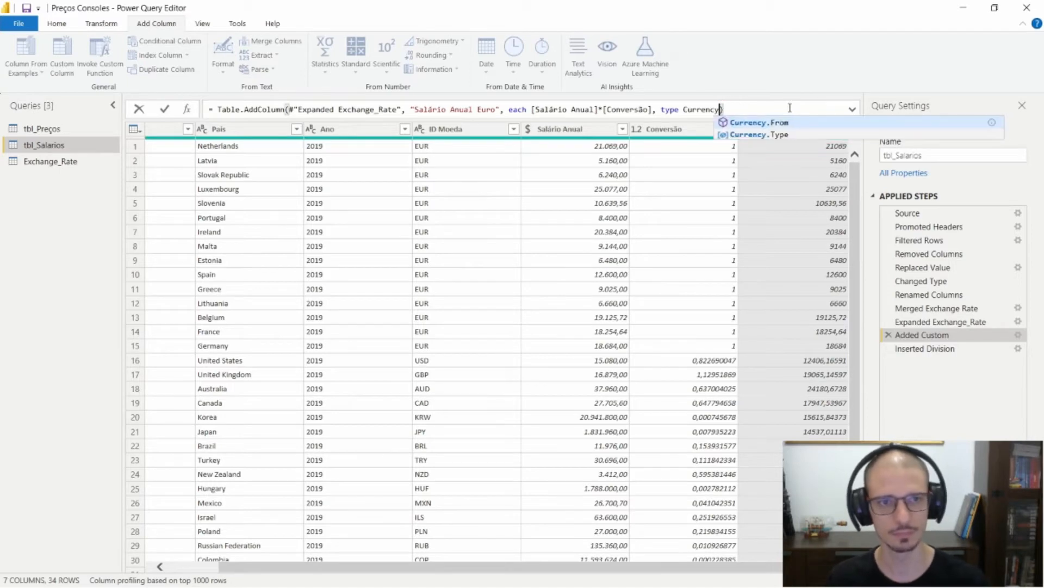
pyautogui.press('Escape')
pyautogui.press('Return')
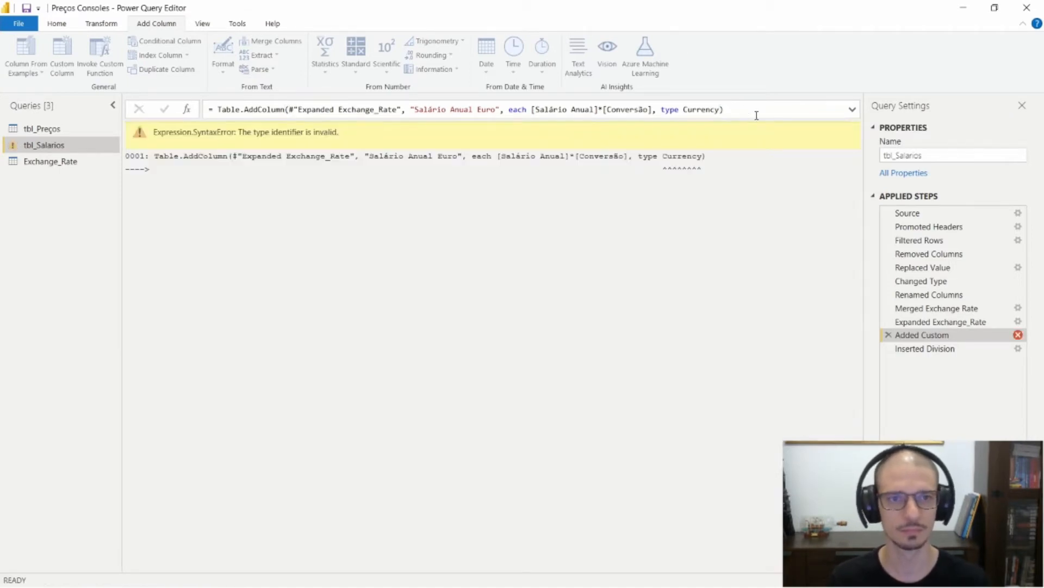
# Check the type syntax in the Changed Type step's formula and set the Added Custom step's column type argument to Currency.Type
pyautogui.click(925, 294)
pyautogui.click(929, 281)
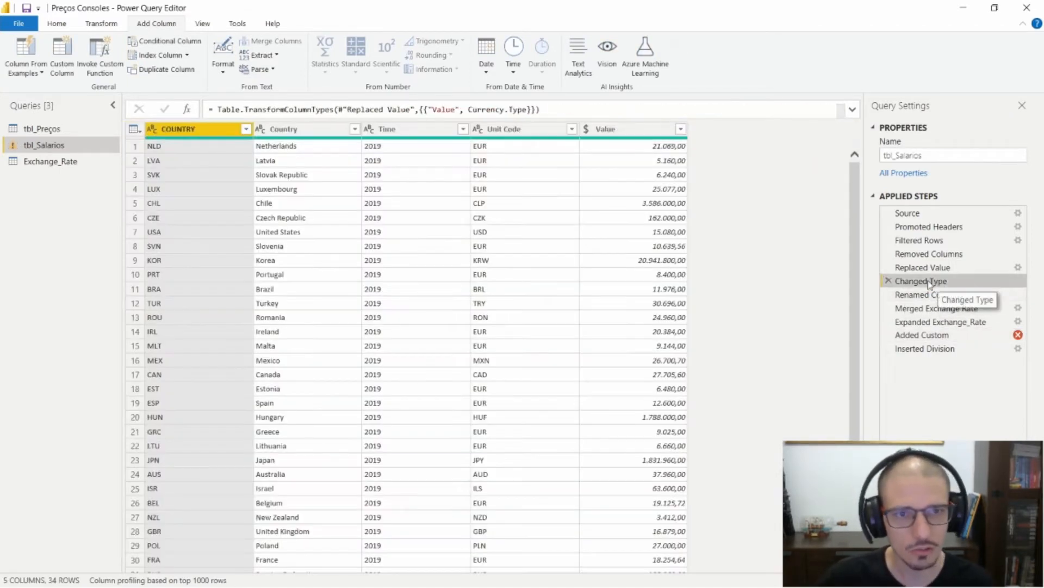
pyautogui.click(466, 111)
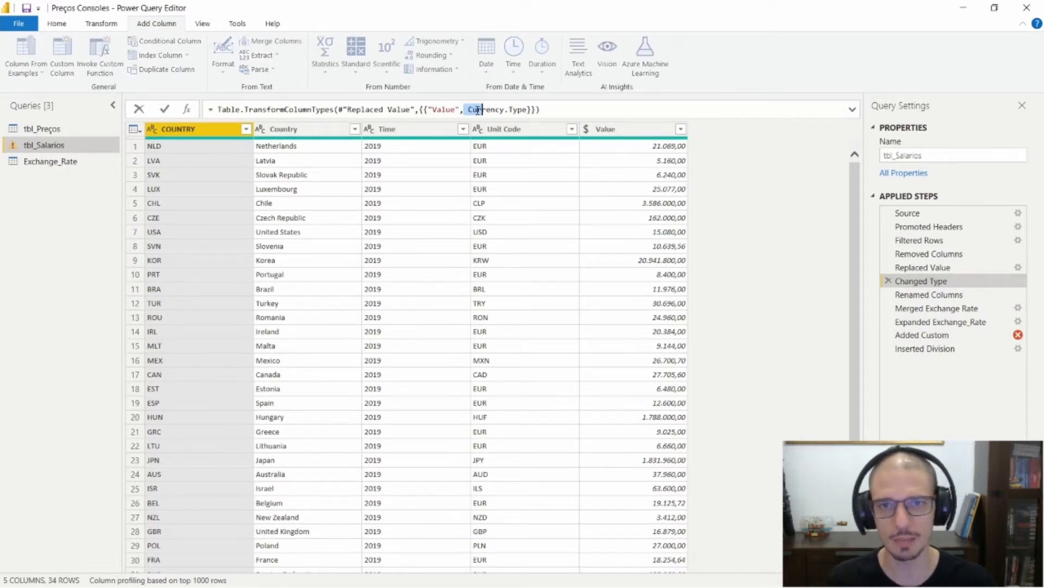
pyautogui.moveTo(468, 111); pyautogui.dragTo(524, 112)
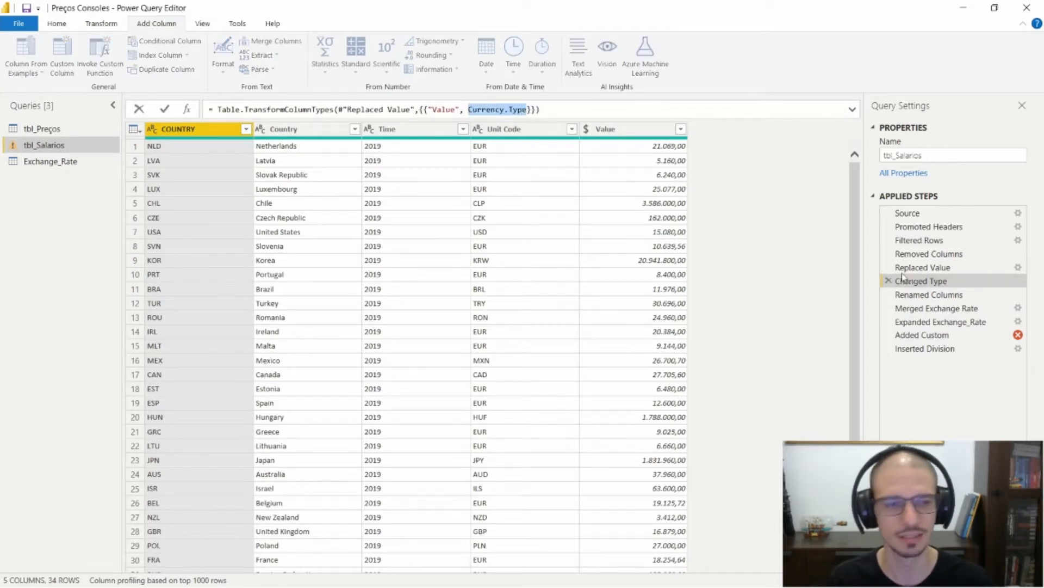
pyautogui.click(963, 335)
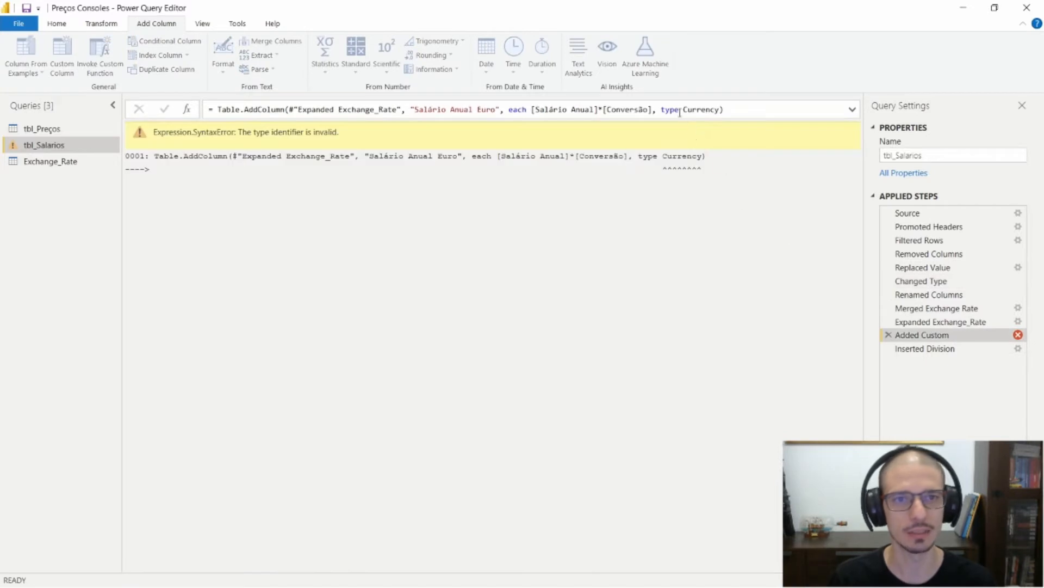
pyautogui.moveTo(661, 110); pyautogui.dragTo(721, 112)
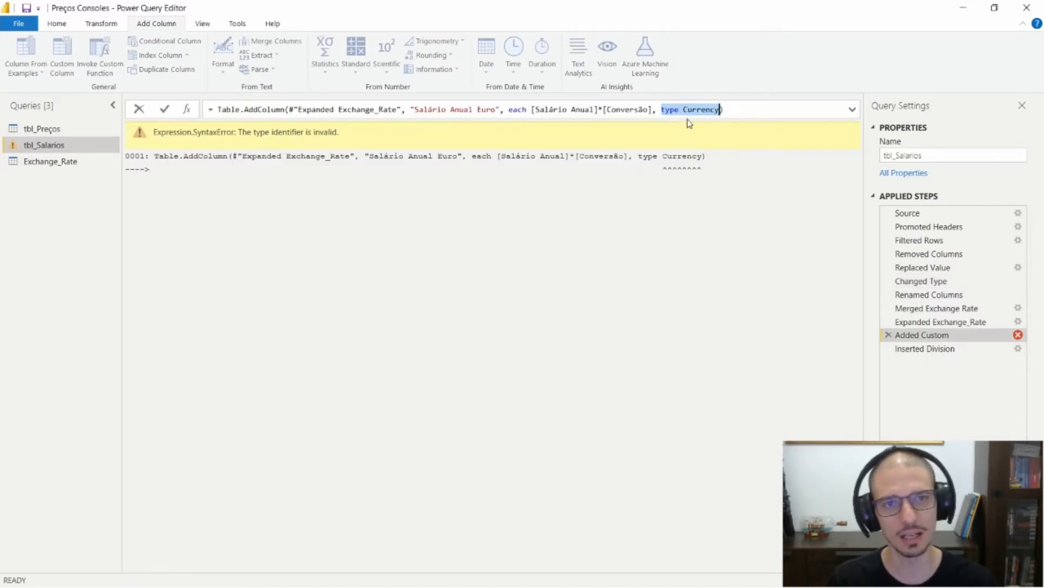
pyautogui.write('Currency.Type')
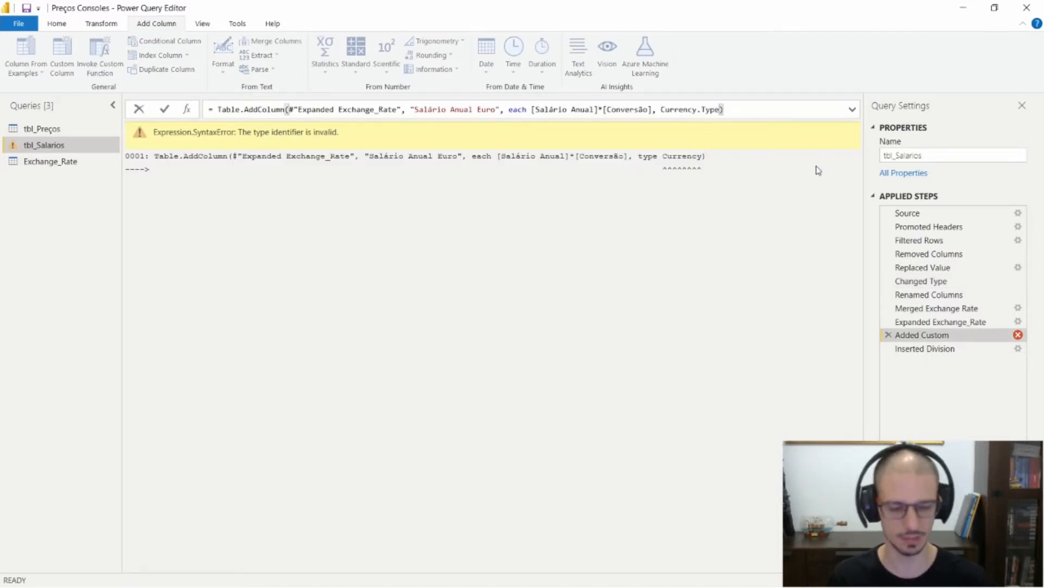
pyautogui.press('Return')
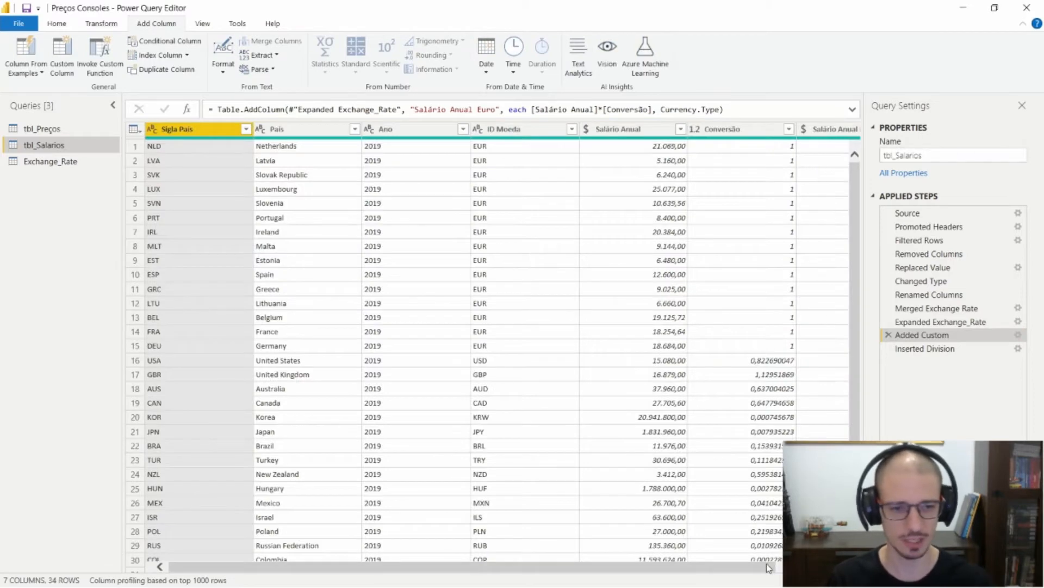
# Compare Salário Anual with Salário Anual Euro in the United States and United Kingdom rows
pyautogui.moveTo(767, 567); pyautogui.dragTo(819, 568)
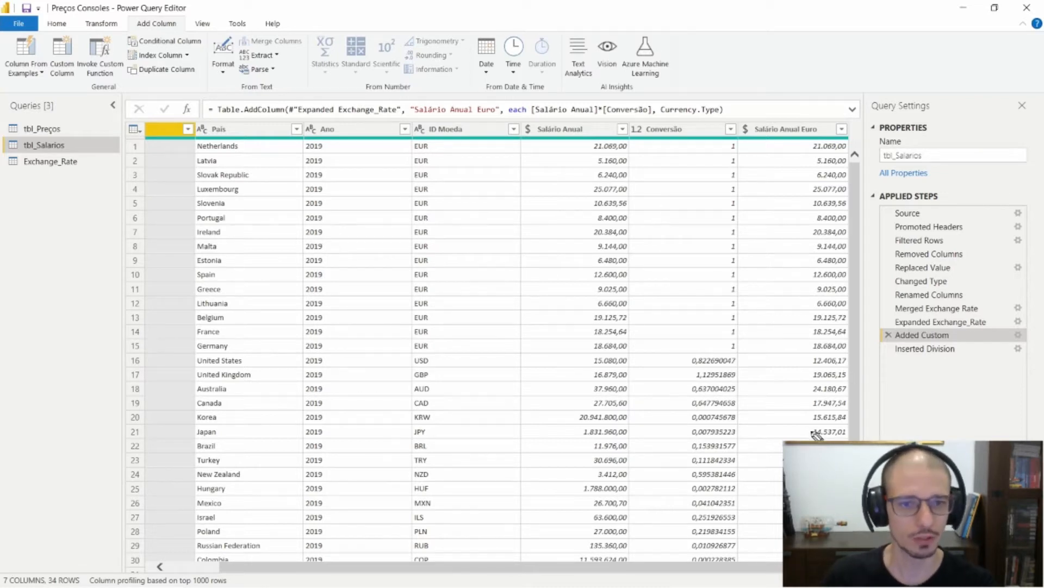
pyautogui.moveTo(614, 363)
pyautogui.mouseDown()
pyautogui.moveTo(629, 341)
pyautogui.moveTo(545, 385)
pyautogui.mouseUp()
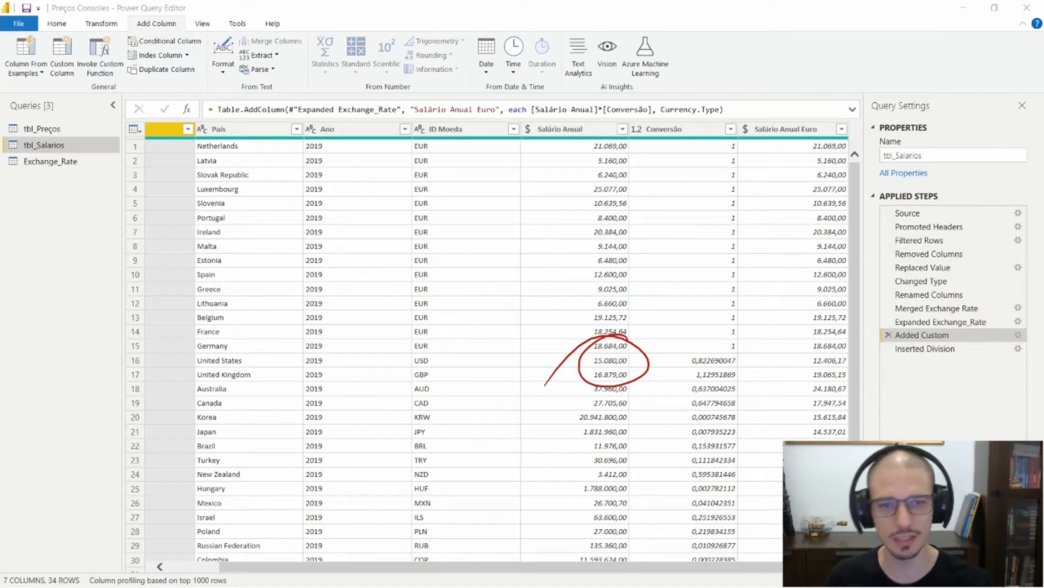
pyautogui.moveTo(838, 370)
pyautogui.mouseDown()
pyautogui.moveTo(851, 351)
pyautogui.moveTo(801, 375)
pyautogui.mouseUp()
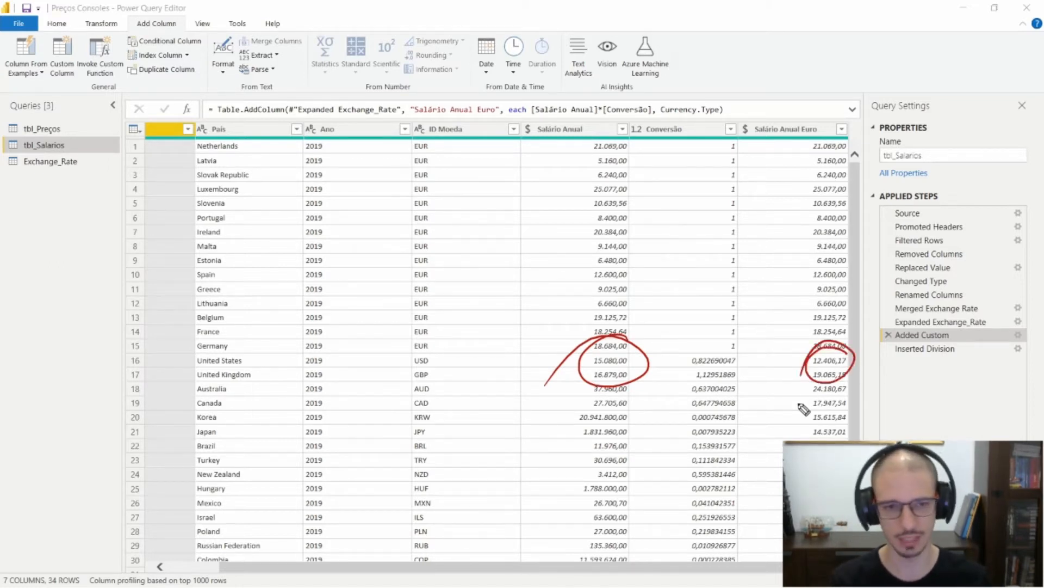
pyautogui.press('e')
pyautogui.press('Escape')
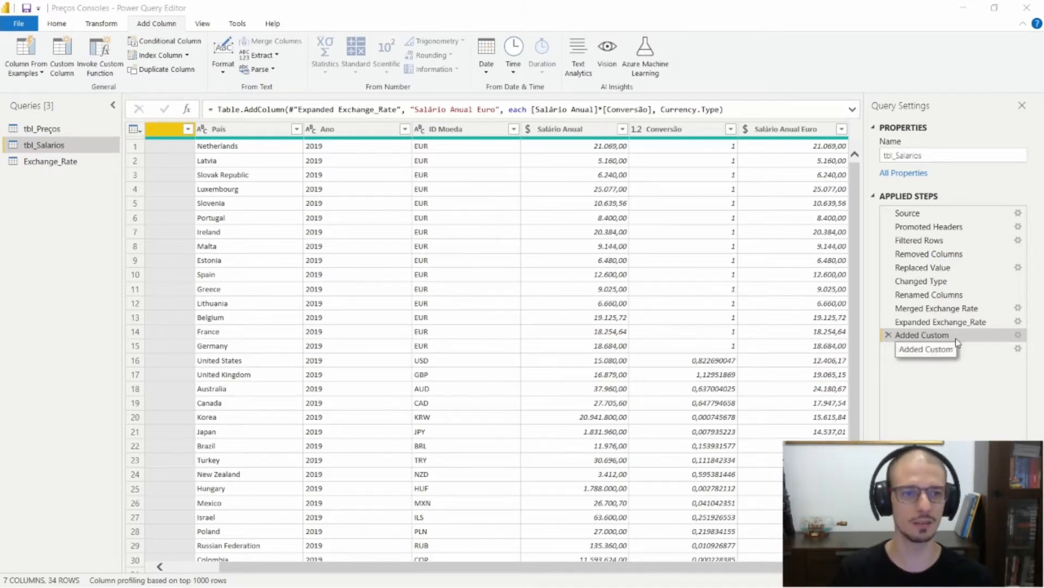
# Rename the Added Custom applied step as Added Salary Conv
pyautogui.rightClick(933, 336)
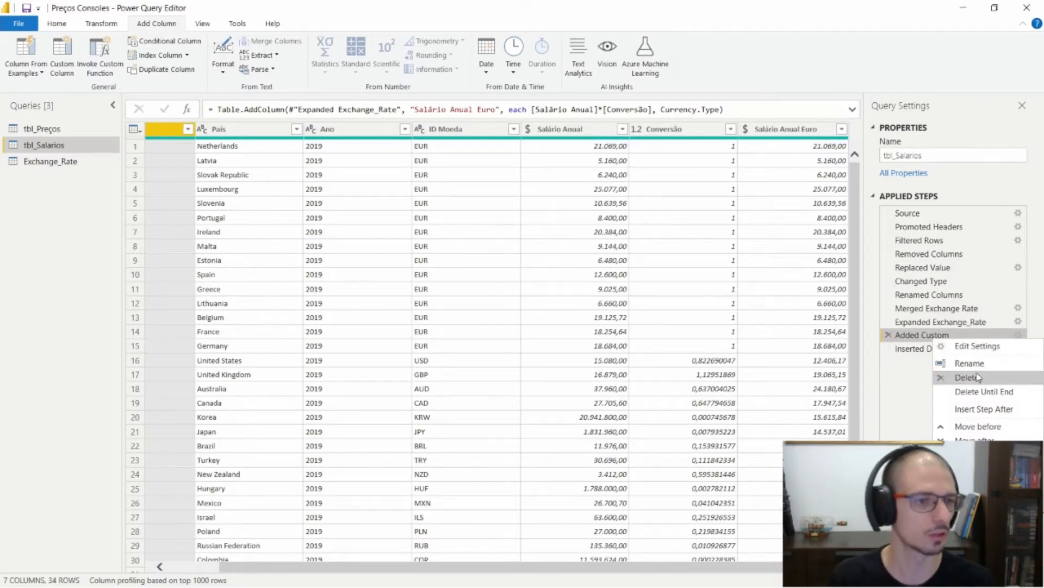
pyautogui.click(974, 364)
pyautogui.press('End')
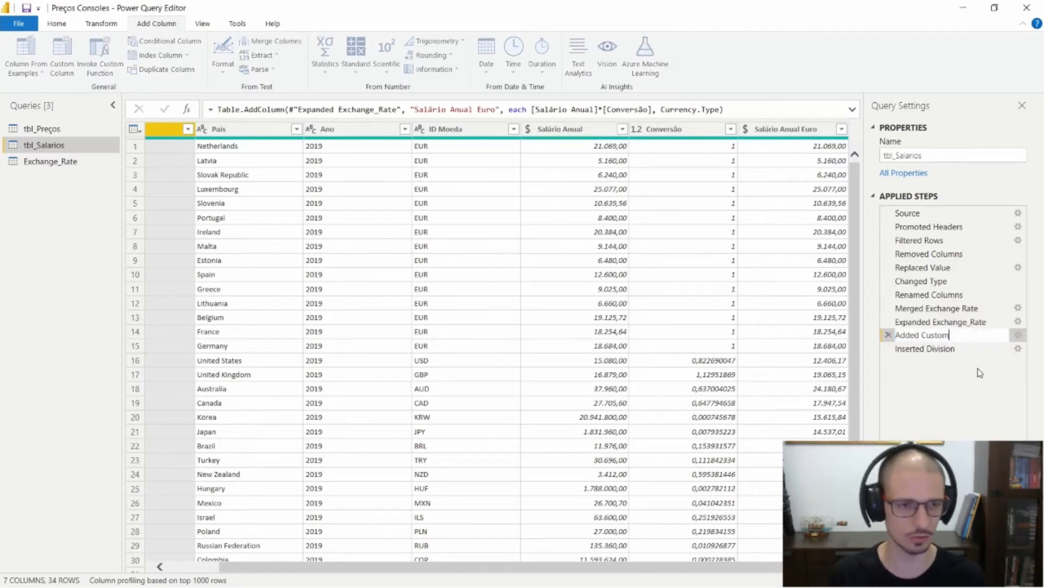
pyautogui.hotkey('ctrl', 'shift', 'Left')
pyautogui.press('BackSpace')
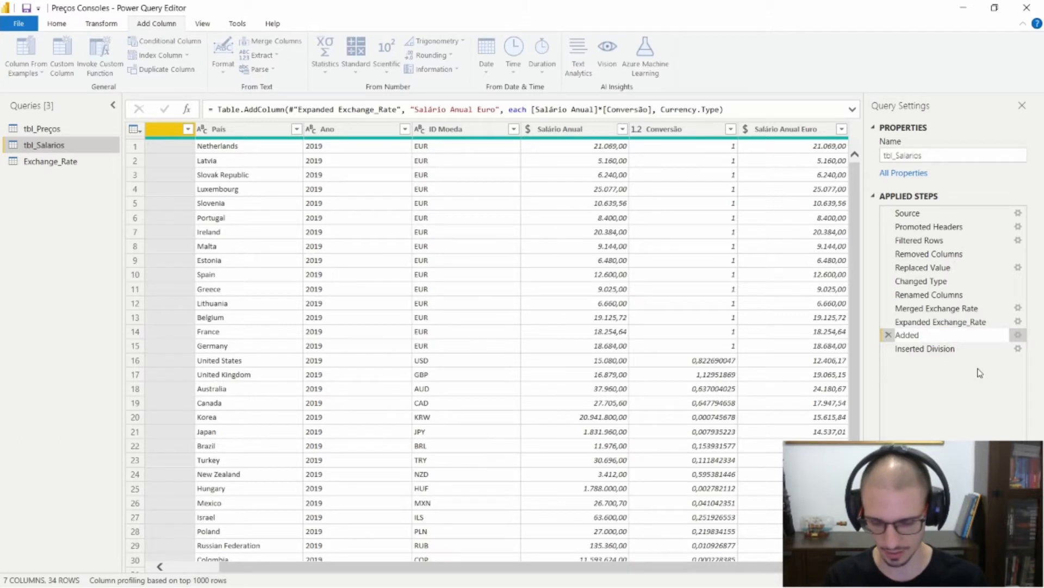
pyautogui.write('Sala')
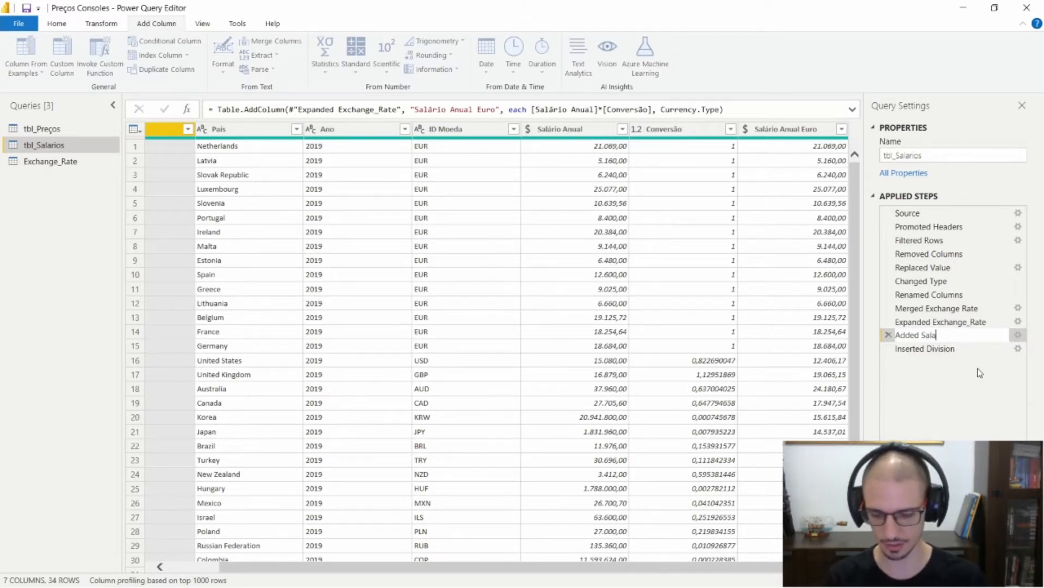
pyautogui.write('ry Conv')
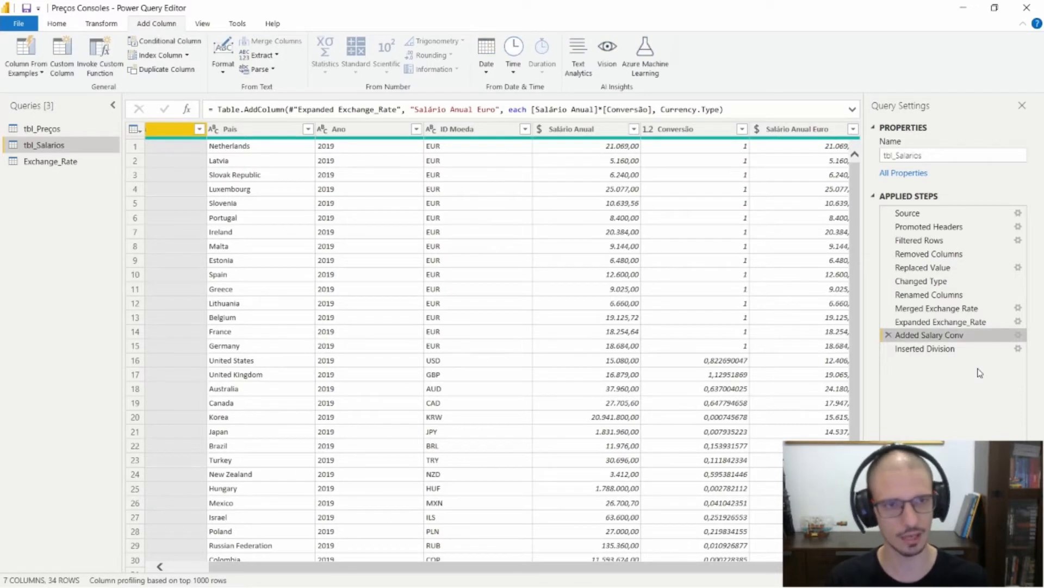
# Remove the Salário Anual and Conversão columns right after the Added Salary Conv step, accepting the inserted intermediate step
pyautogui.click(683, 133)
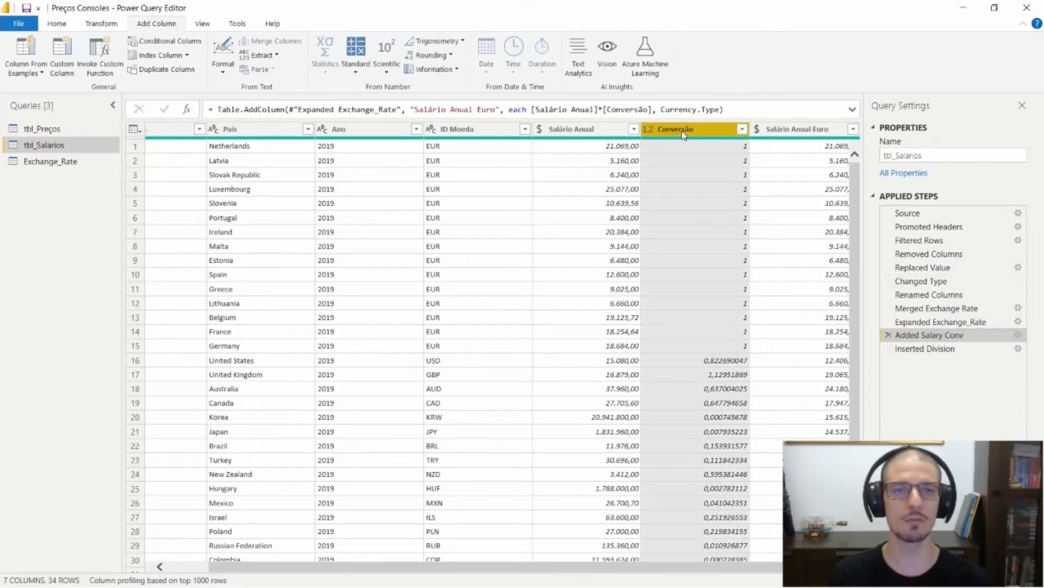
pyautogui.hotkey('shift', 'Left')
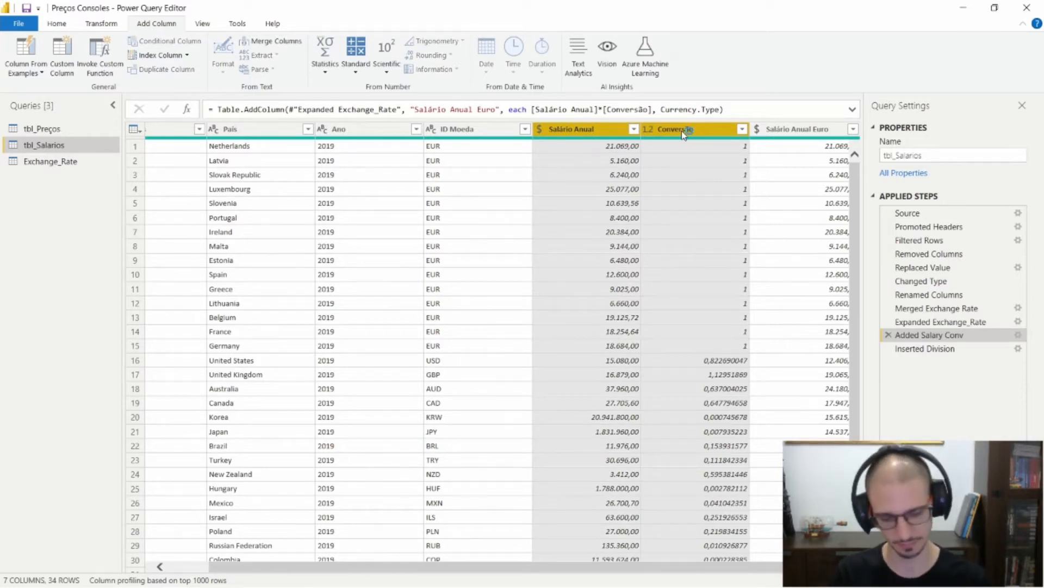
pyautogui.click(586, 333)
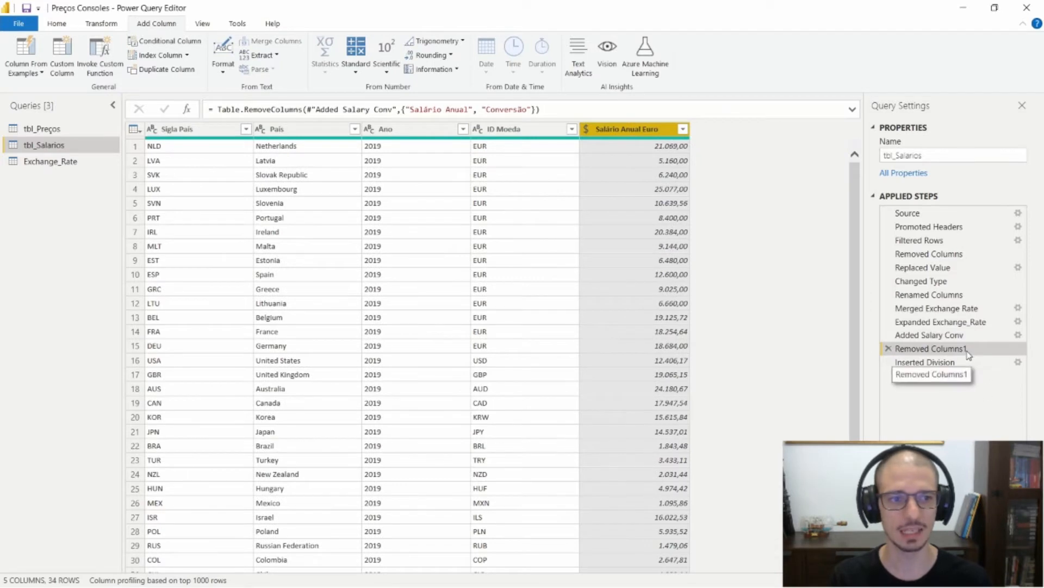
# Rename the Salário Anual Euro column as Salário Anual and accept the inserted intermediate step
pyautogui.doubleClick(659, 132)
pyautogui.click(661, 129)
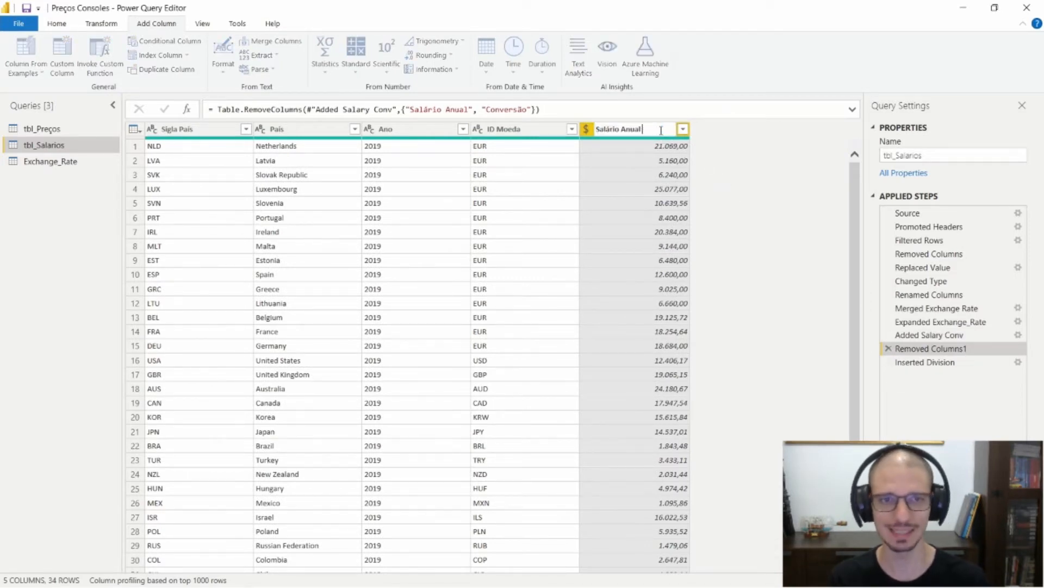
pyautogui.press('Return')
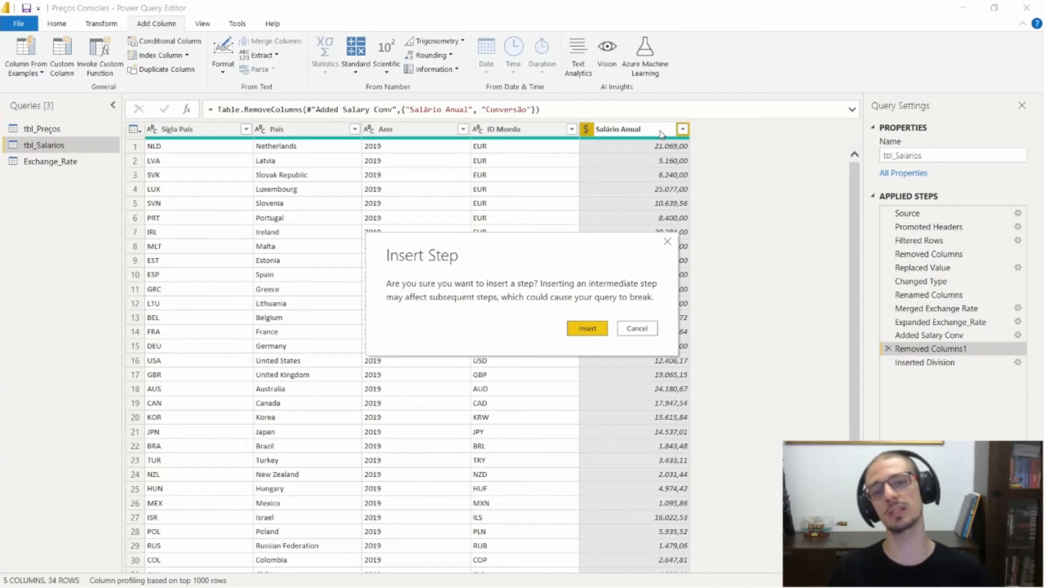
pyautogui.click(586, 329)
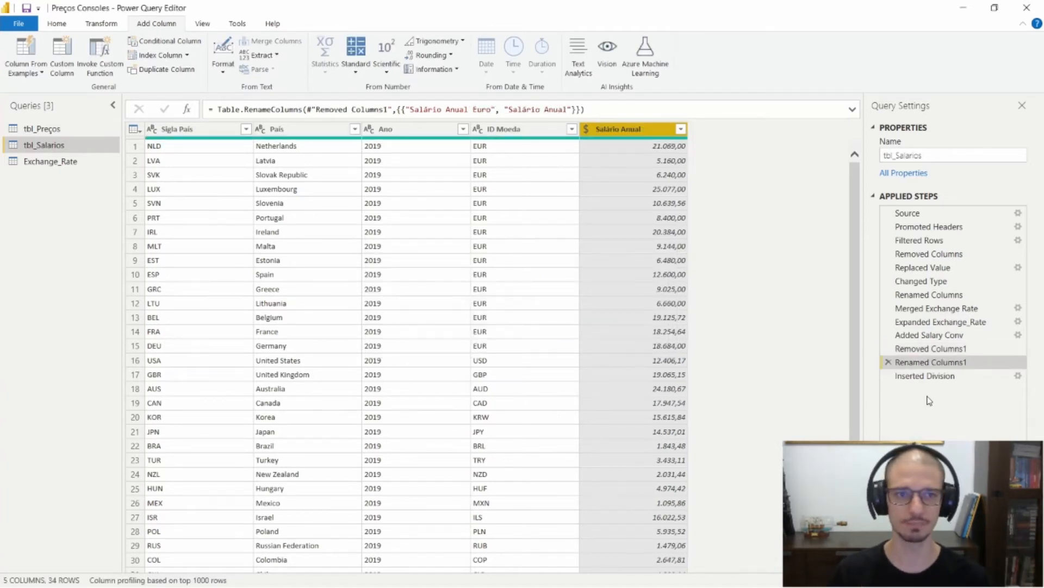
# Return to the Removed Columns1 step and remove the ID Moeda column there as well
pyautogui.click(947, 349)
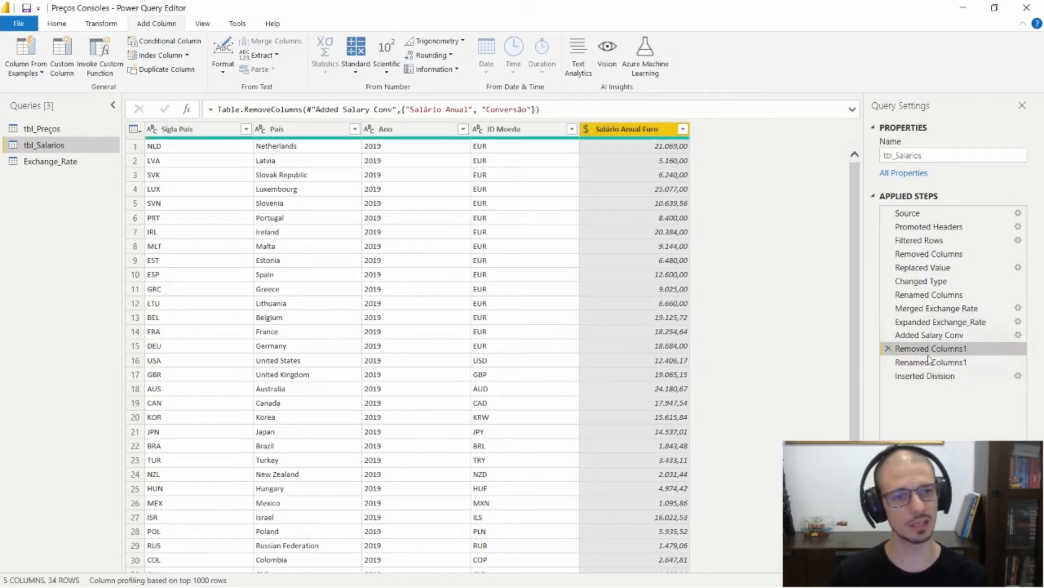
pyautogui.keyDown('ctrl'); pyautogui.click(523, 136); pyautogui.keyUp('ctrl')
pyautogui.click(554, 137)
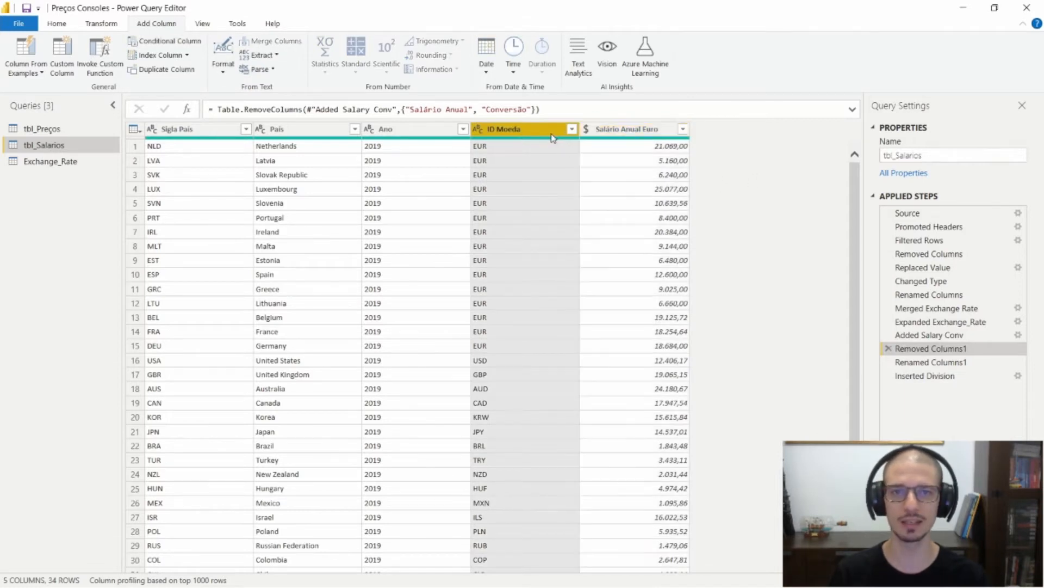
pyautogui.press('Delete')
pyautogui.press('Return')
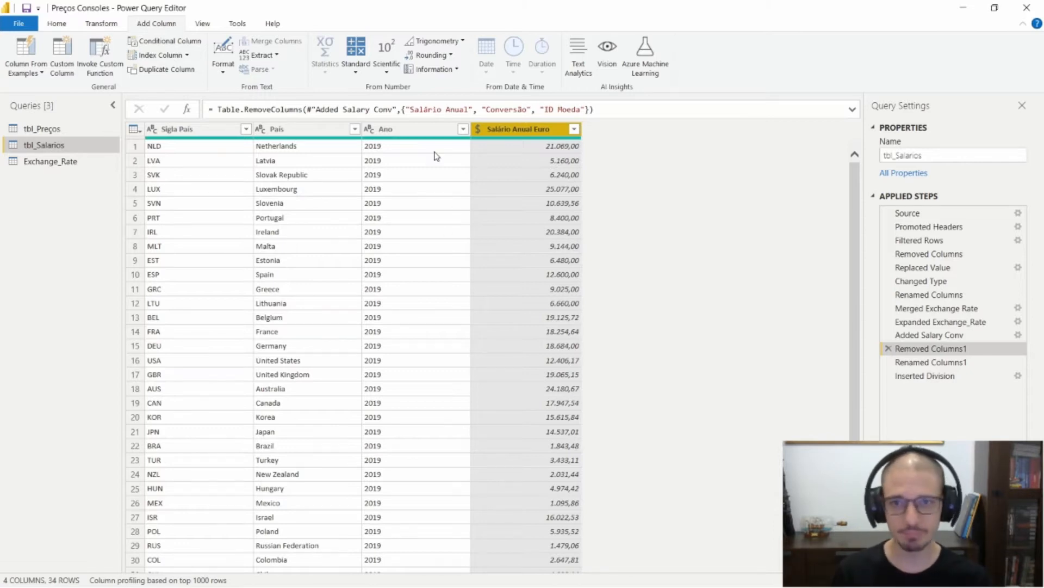
# Check the Salário Mensal values in the final Inserted Division step of tbl_Salarios
pyautogui.click(955, 375)
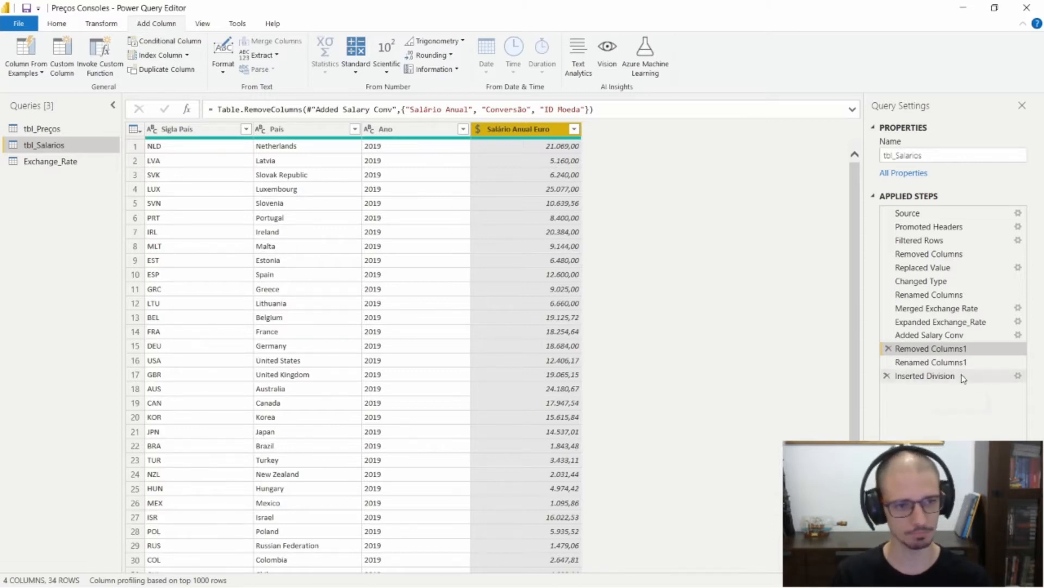
pyautogui.click(582, 145)
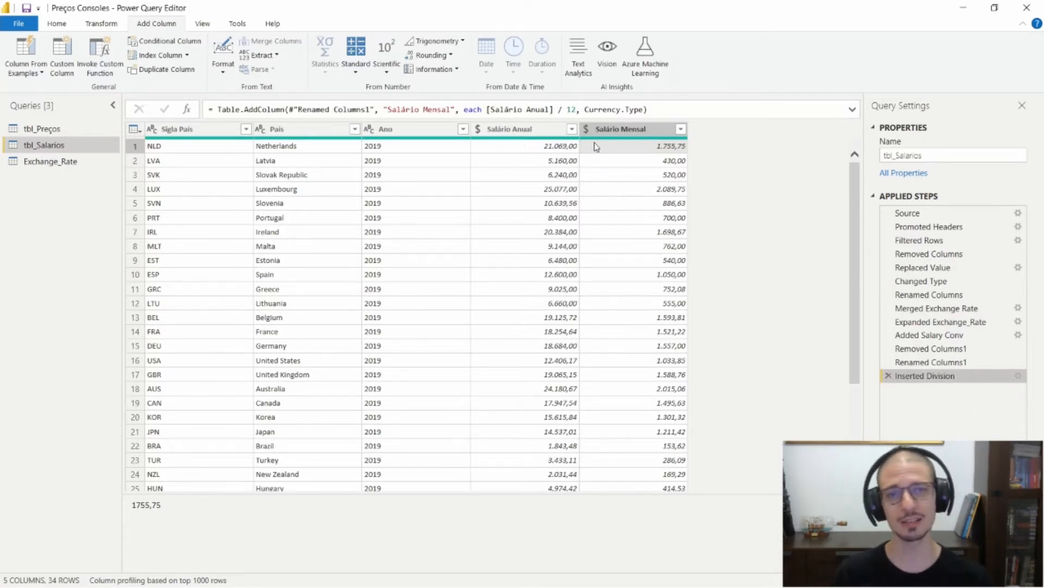
pyautogui.scroll(-3, 670, 365)
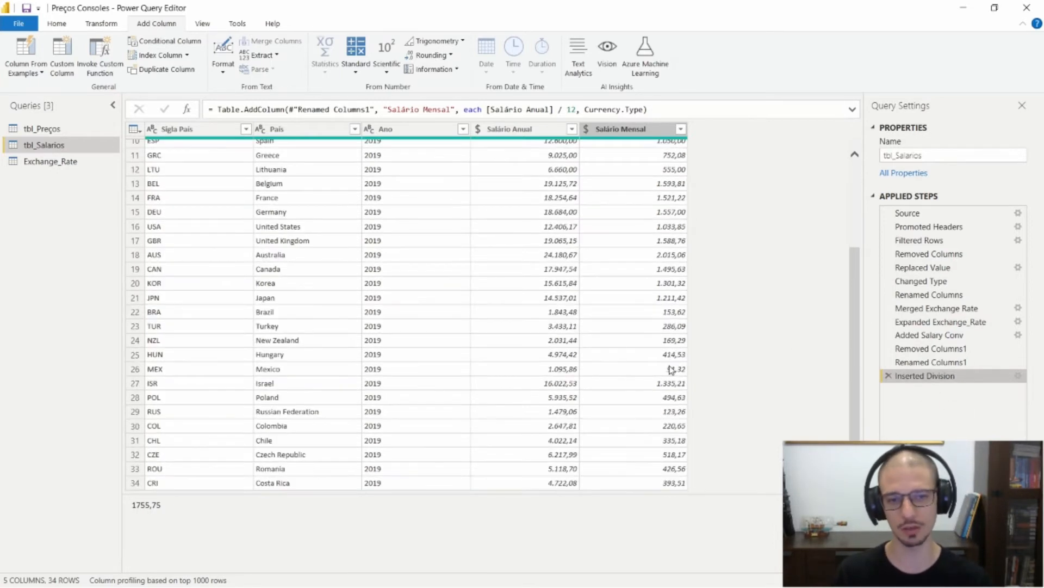
pyautogui.scroll(3, 670, 369)
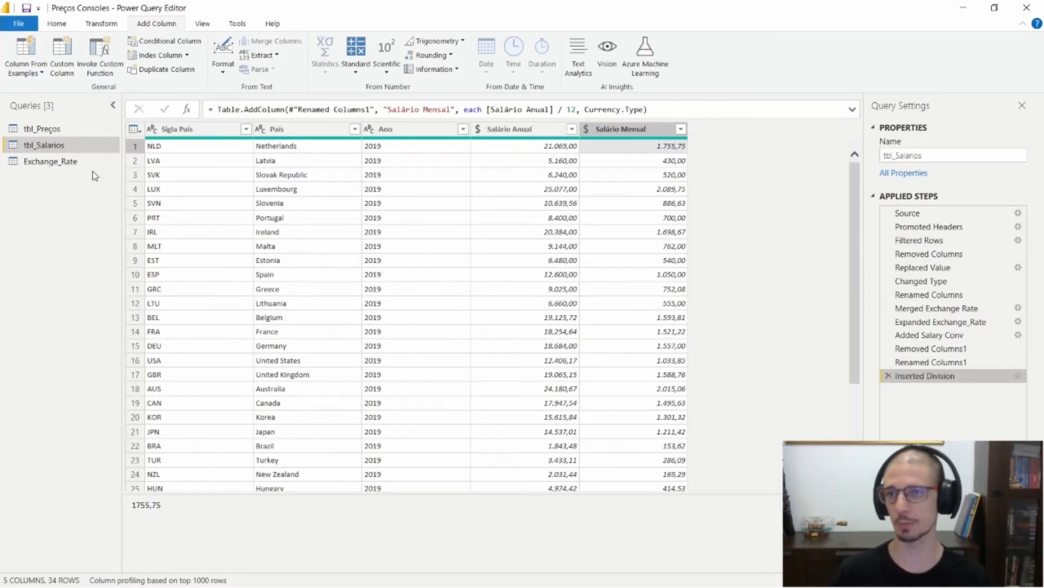
# Turn off loading into the report for the Exchange_Rate query
pyautogui.click(58, 160)
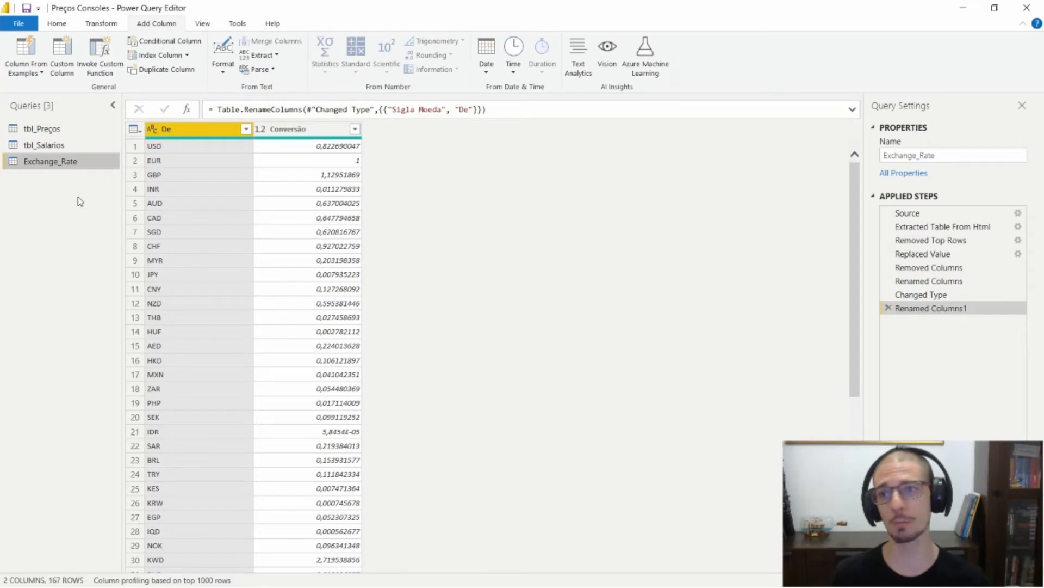
pyautogui.rightClick(75, 162)
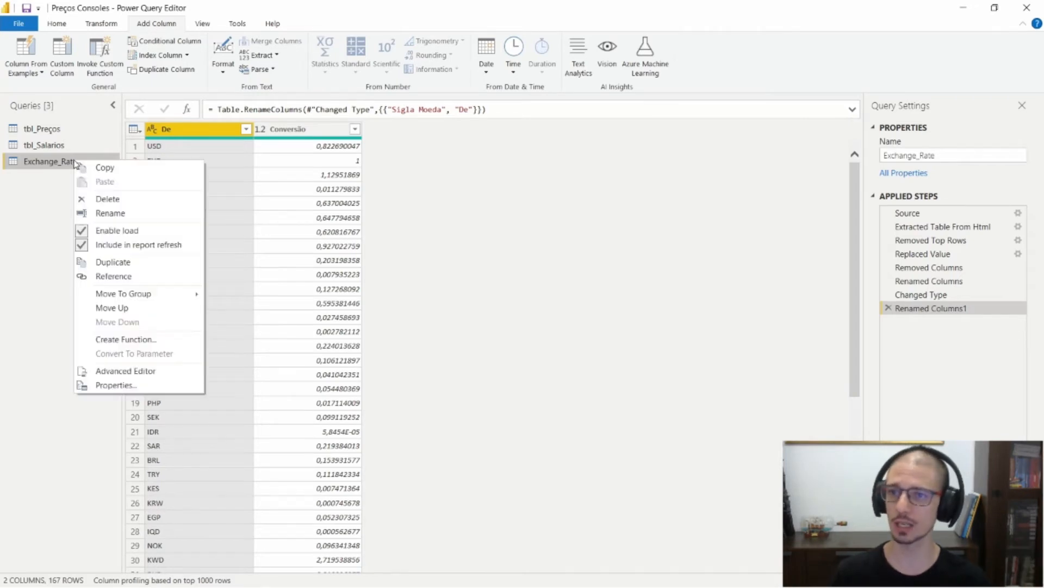
pyautogui.click(111, 231)
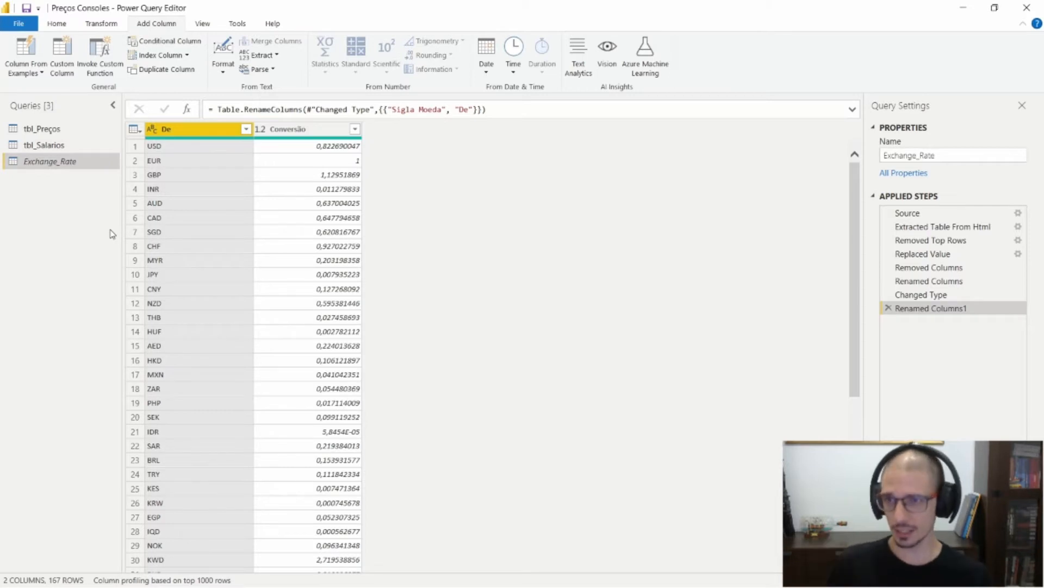
# Compare the language of the country names in tbl_Preços with those in tbl_Salarios, circling examples in both tables
pyautogui.click(53, 145)
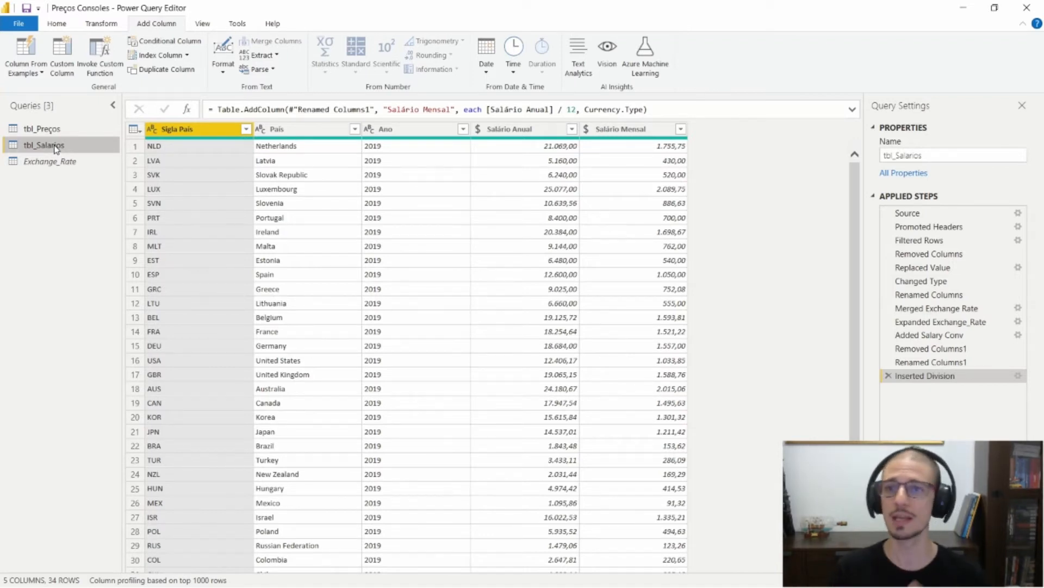
pyautogui.click(54, 132)
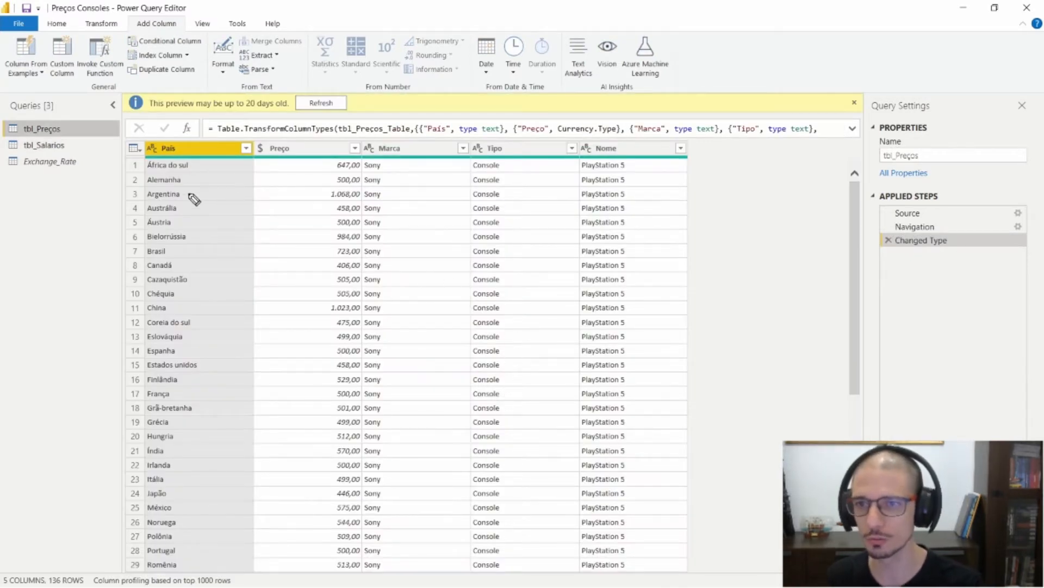
pyautogui.moveTo(184, 155)
pyautogui.mouseDown()
pyautogui.moveTo(150, 159)
pyautogui.moveTo(173, 143)
pyautogui.mouseUp()
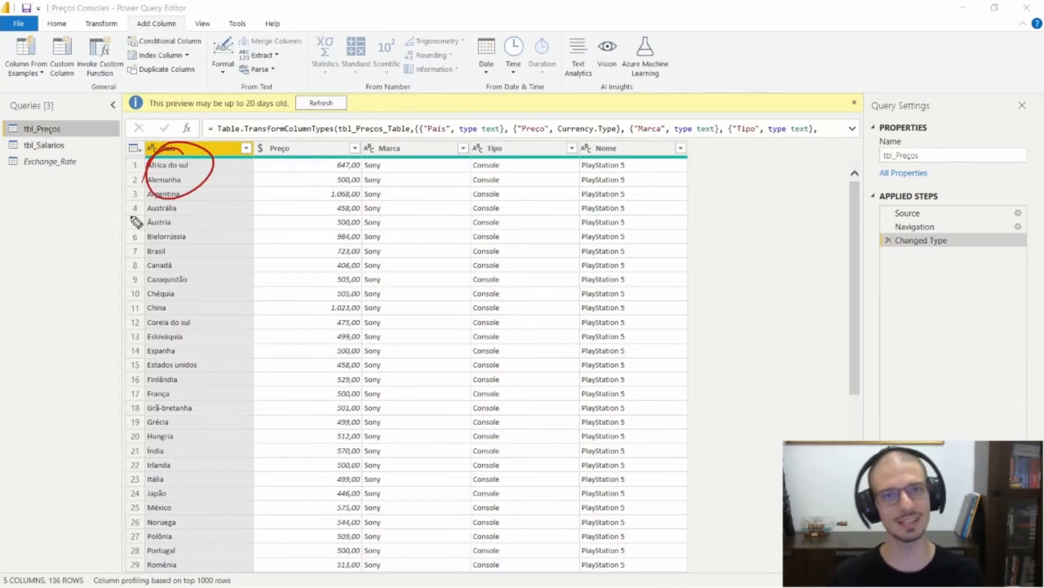
pyautogui.moveTo(90, 144); pyautogui.dragTo(188, 216)
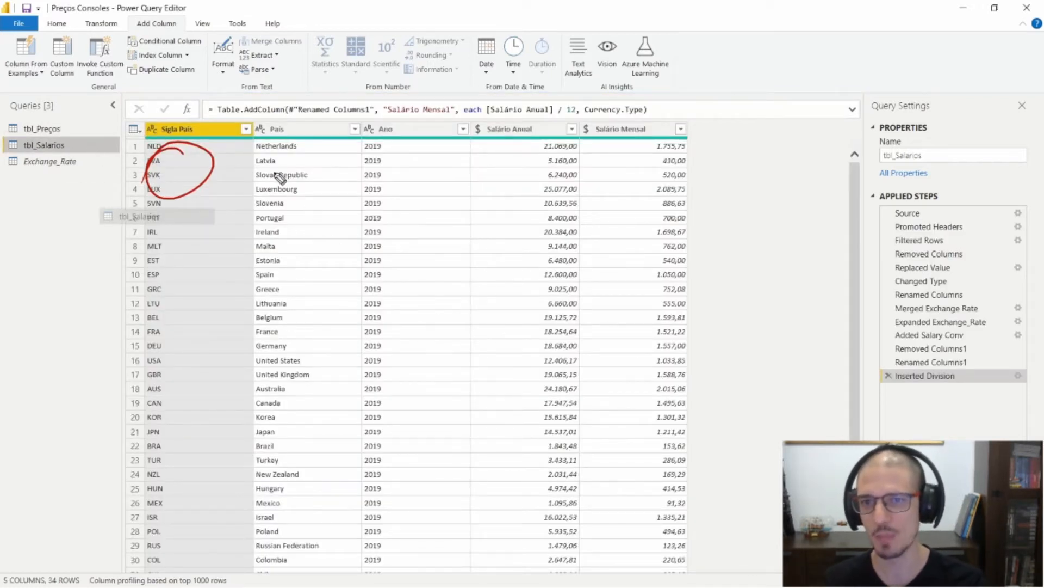
pyautogui.moveTo(299, 162)
pyautogui.mouseDown()
pyautogui.moveTo(269, 158)
pyautogui.moveTo(288, 153)
pyautogui.moveTo(242, 181)
pyautogui.mouseUp()
pyautogui.hotkey('ctrl', 'shift', '7')
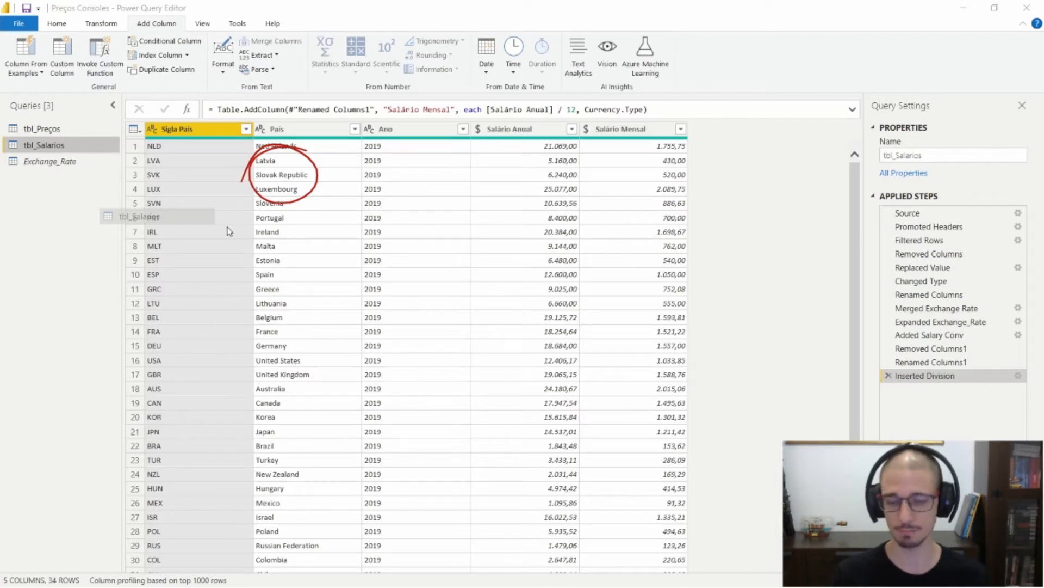
pyautogui.moveTo(229, 231); pyautogui.dragTo(783, 249)
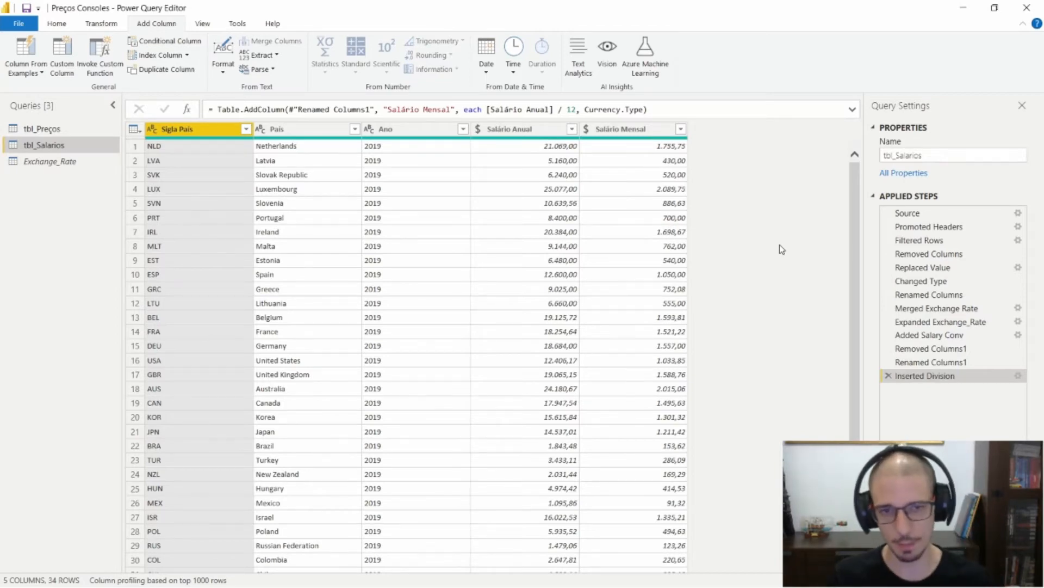
# Switch to the Exchange Rate file in Power BI Desktop and close its window
pyautogui.hotkey('alt', 'Tab')
pyautogui.click(726, 338)
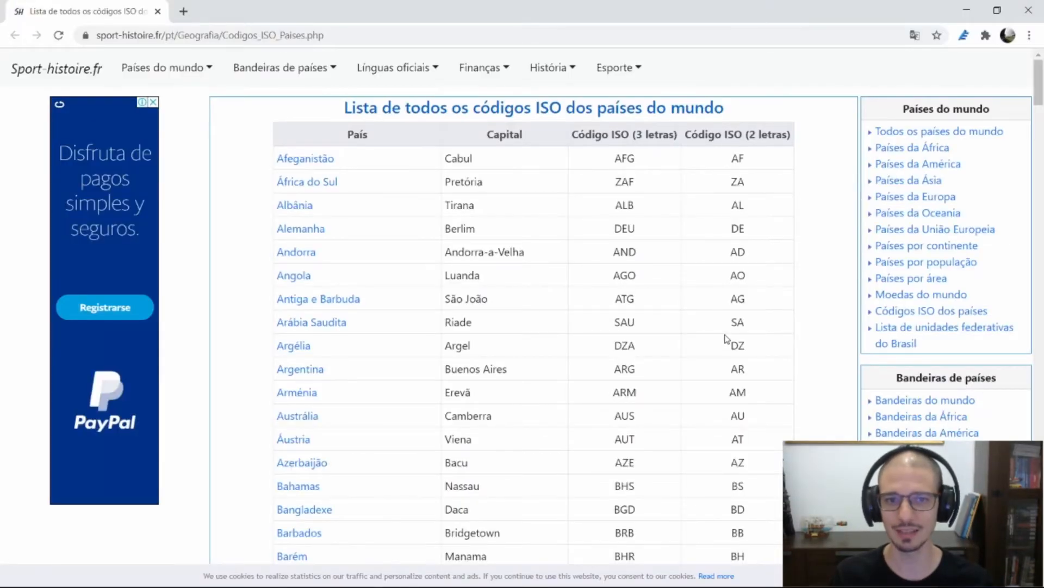
pyautogui.hotkey('alt', 'Tab')
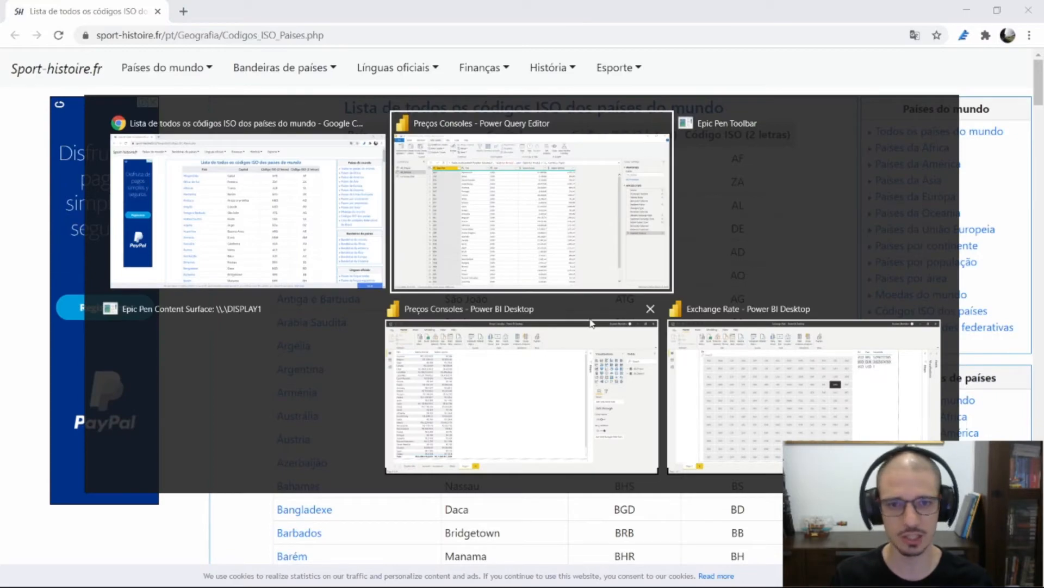
pyautogui.click(723, 342)
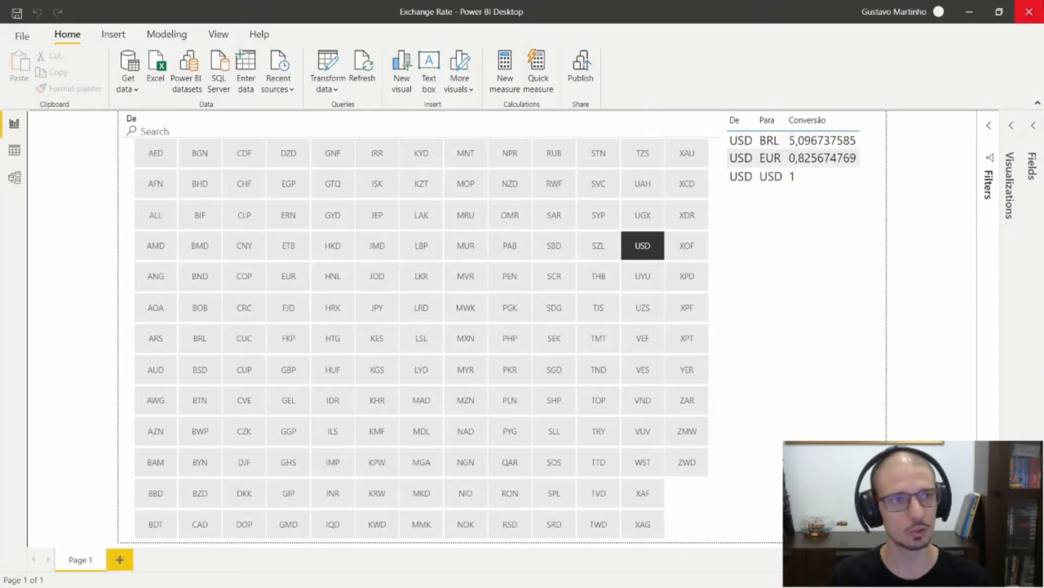
# Switch to Chrome and examine the country names with their three-letter and two-letter ISO codes on the Sport-histoire.fr list
pyautogui.hotkey('alt', 'Tab')
pyautogui.hotkey('alt', 'Tab')
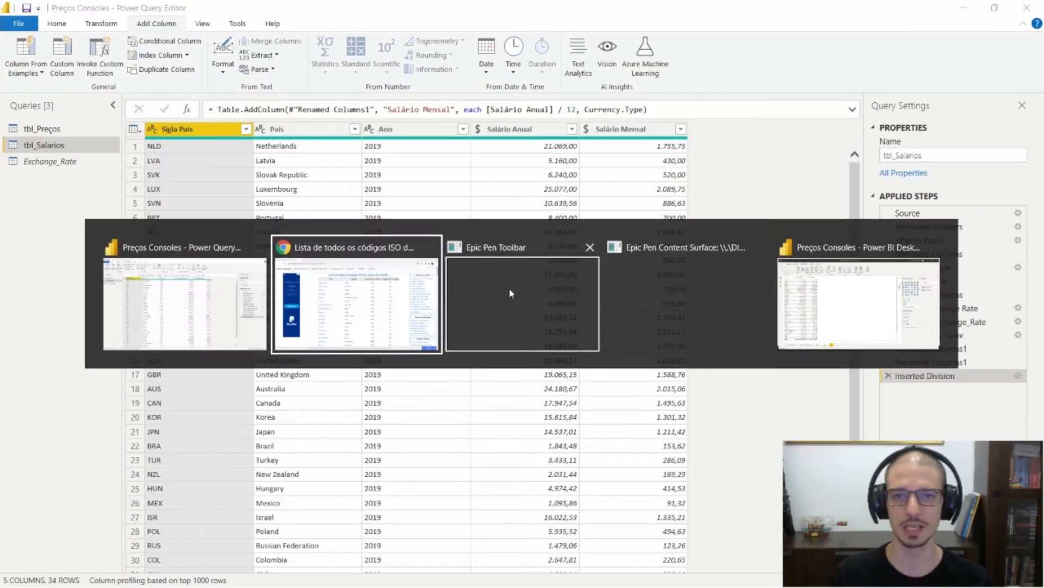
pyautogui.click(349, 303)
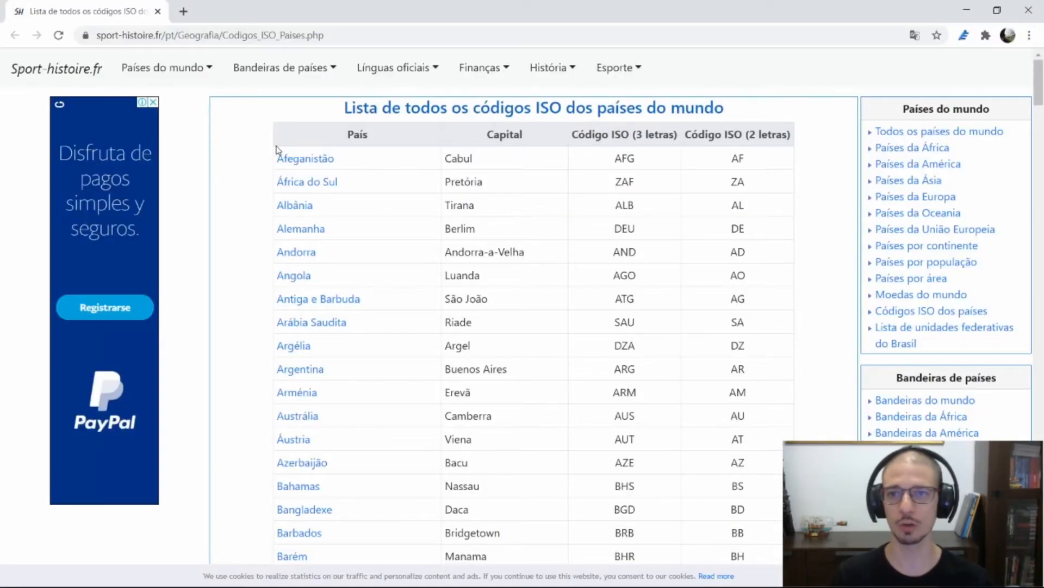
pyautogui.moveTo(276, 150); pyautogui.dragTo(366, 190)
pyautogui.click(579, 199)
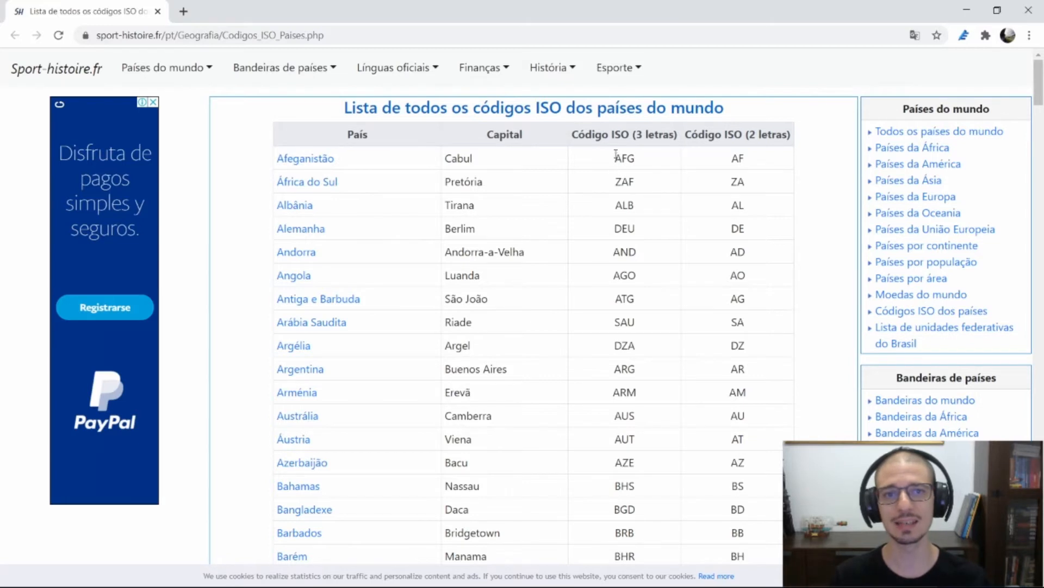
pyautogui.doubleClick(620, 157)
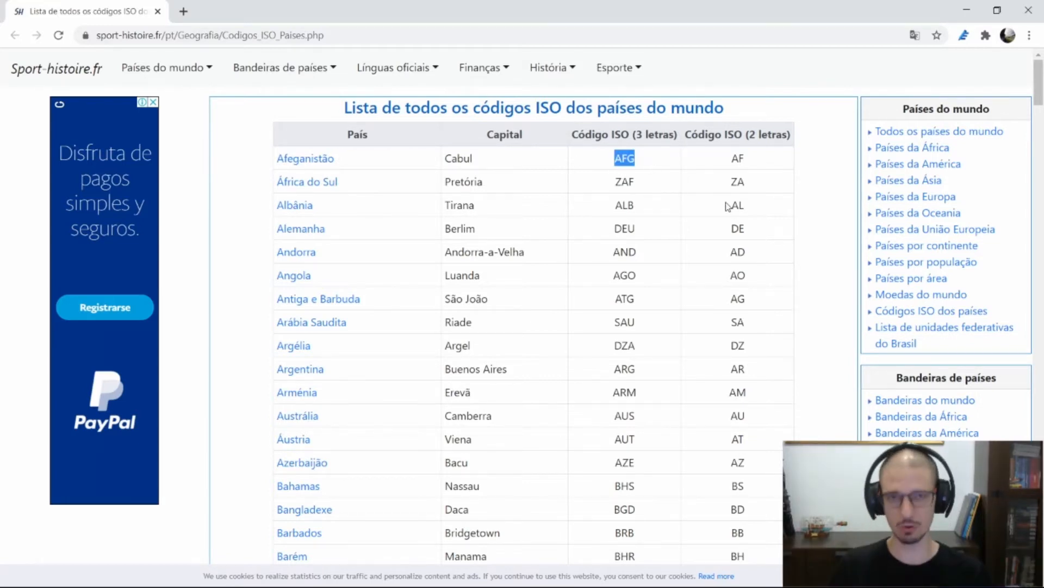
pyautogui.click(725, 157)
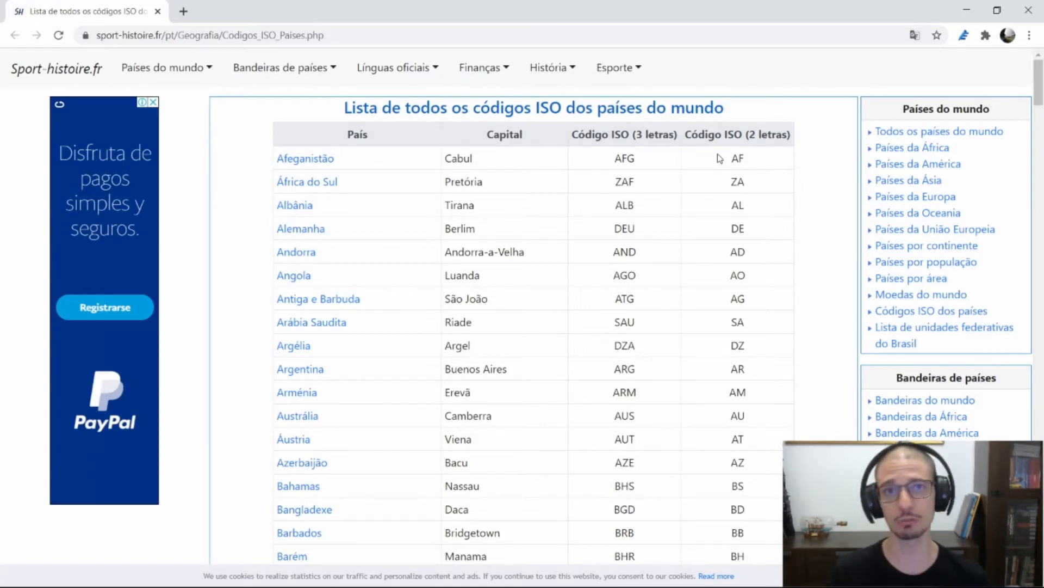
# Switch to Power Query Editor and connect a new web source using the Chrome page address sport-histoire.fr/pt/Geografia/Codigos_ISO_Paises.php
pyautogui.hotkey('alt', 'Tab')
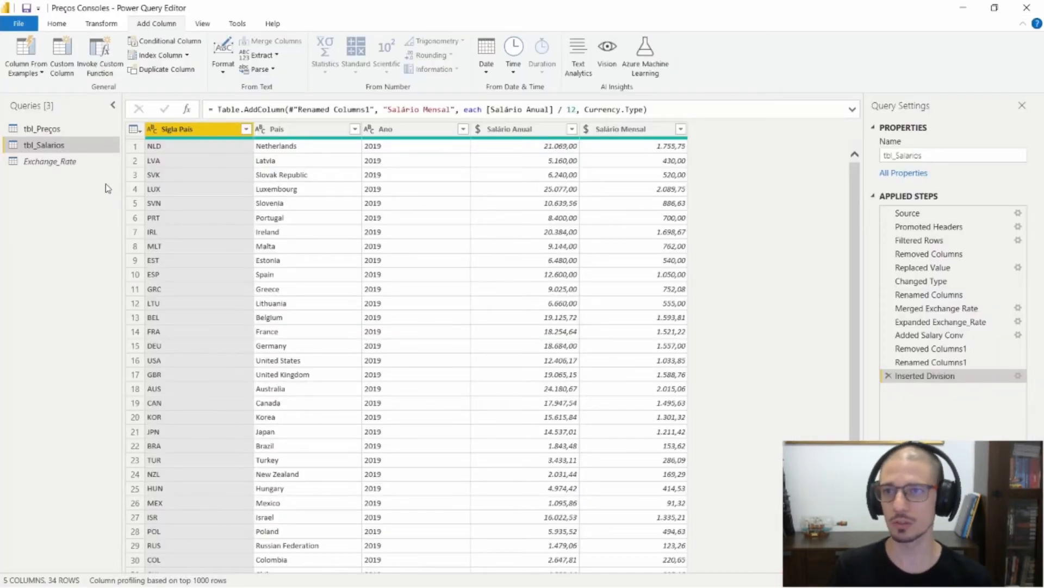
pyautogui.click(57, 24)
pyautogui.click(52, 64)
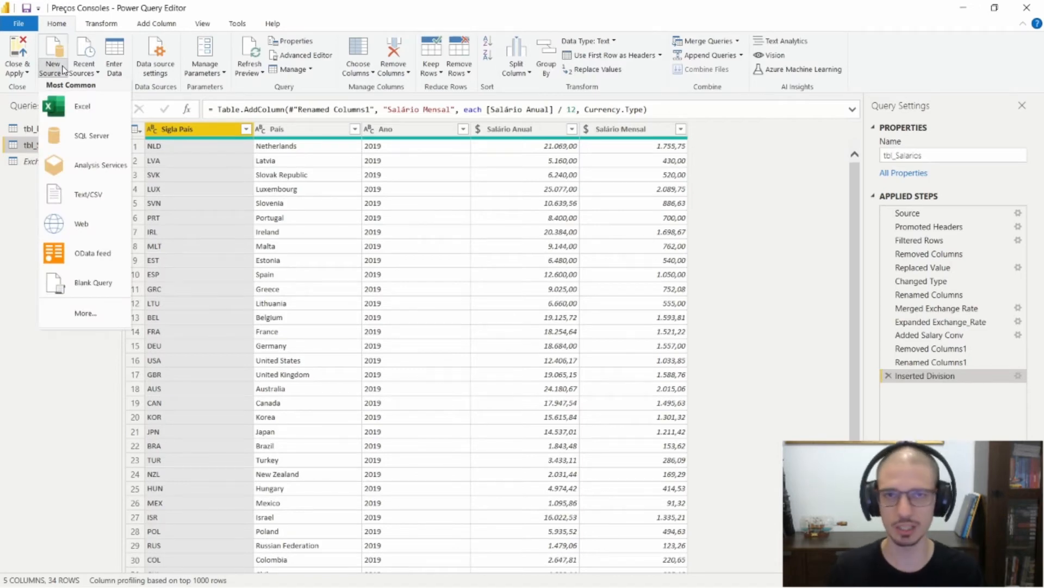
pyautogui.click(98, 220)
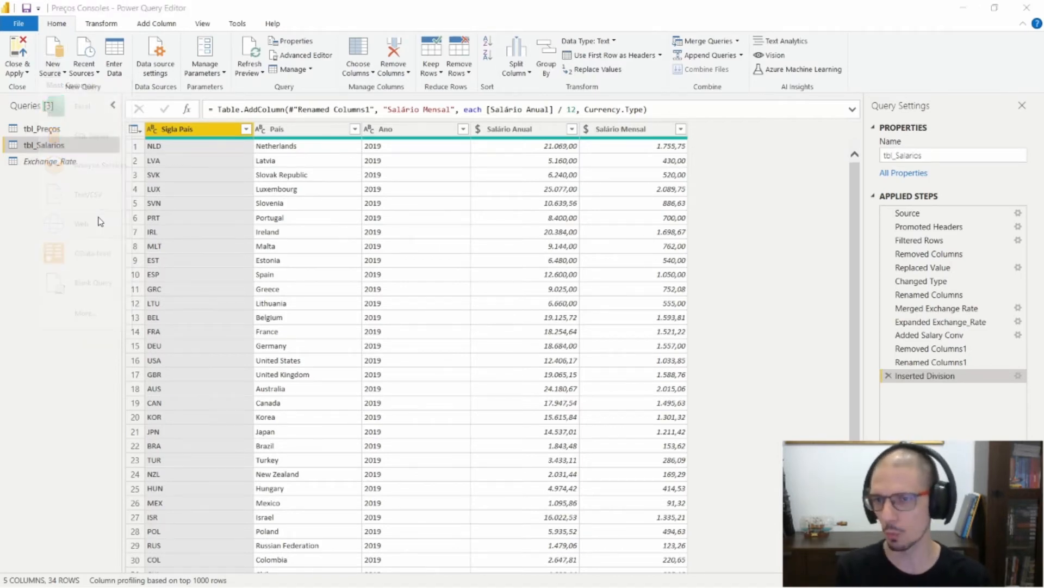
pyautogui.hotkey('alt', 'Tab')
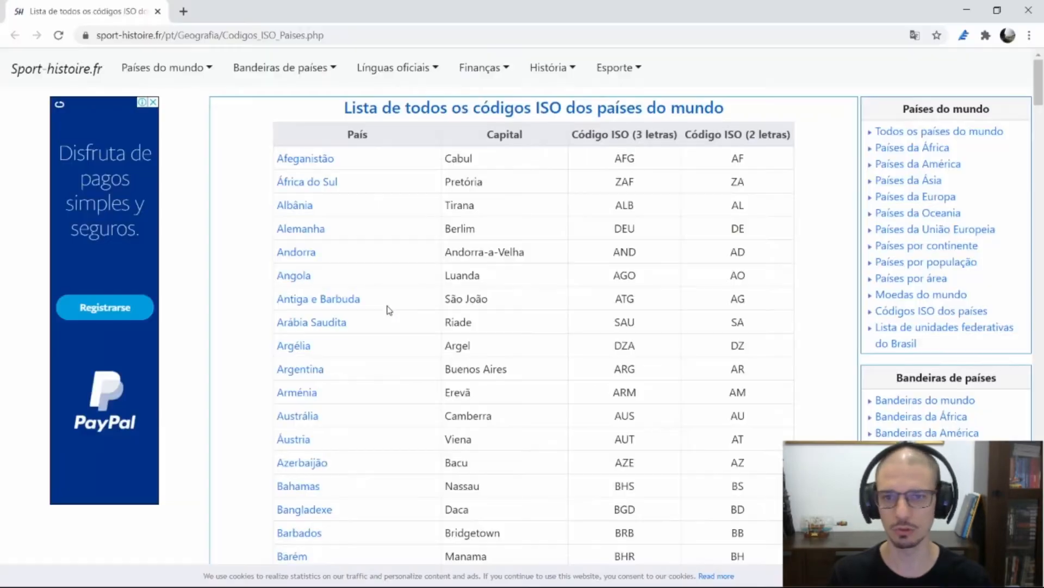
pyautogui.click(344, 34)
pyautogui.hotkey('ctrl', 'c')
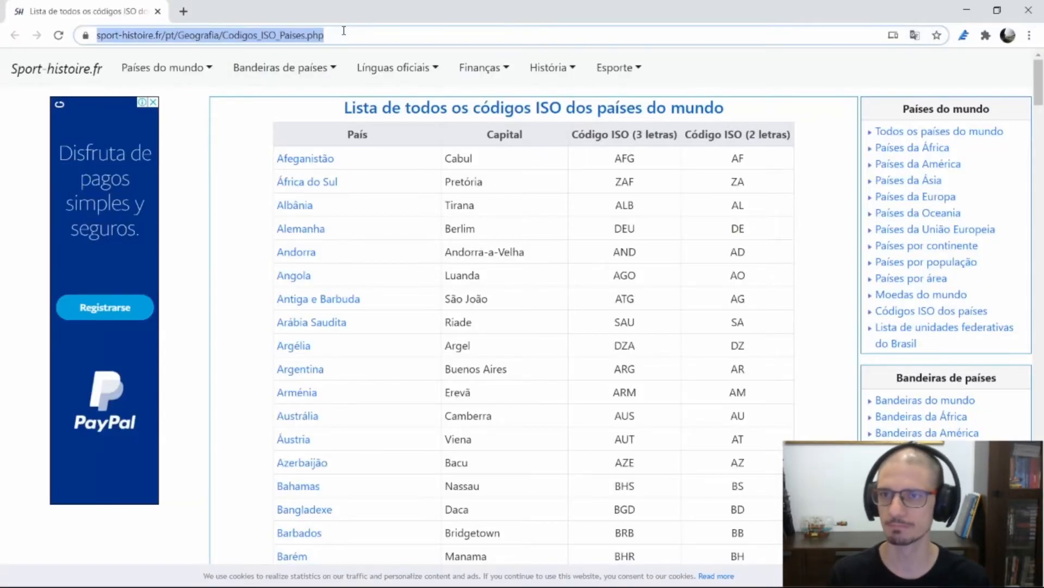
pyautogui.hotkey('alt', 'Tab')
pyautogui.click(347, 296)
pyautogui.hotkey('ctrl', 'v')
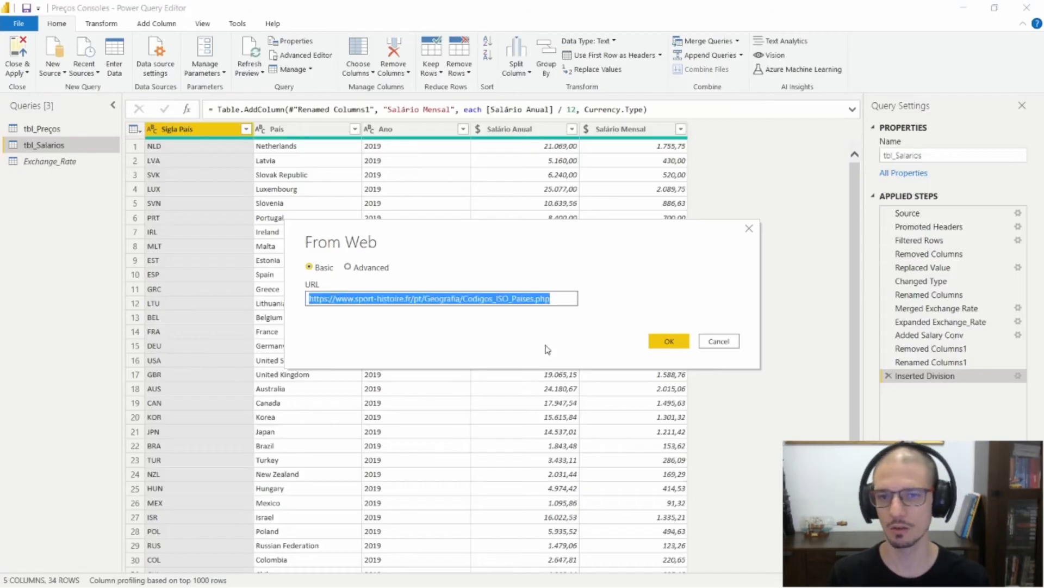
pyautogui.click(683, 343)
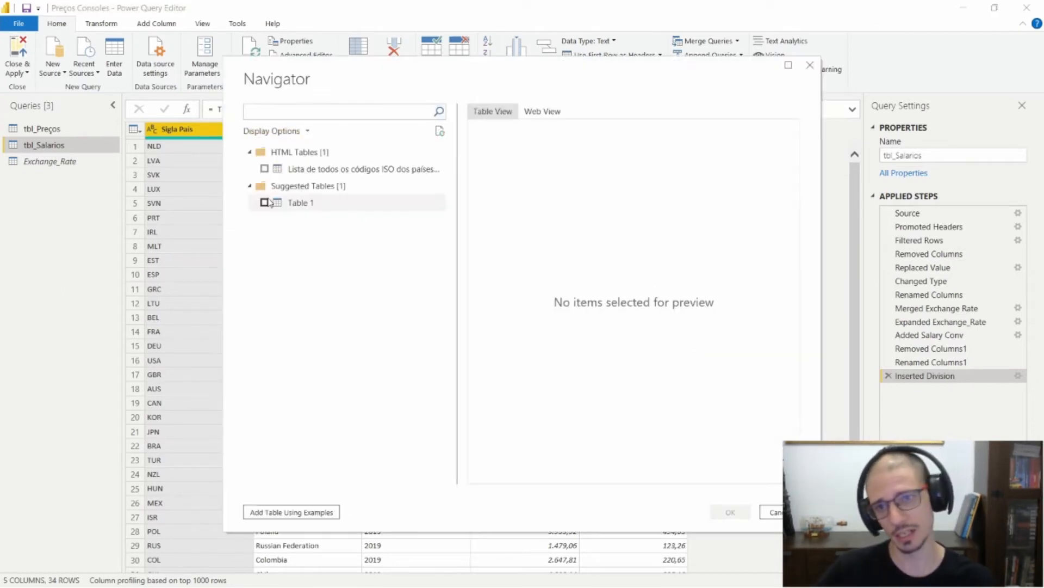
# Preview the HTML table "Lista de todos os códigos ISO dos países do mundo" and import it as a query
pyautogui.click(322, 171)
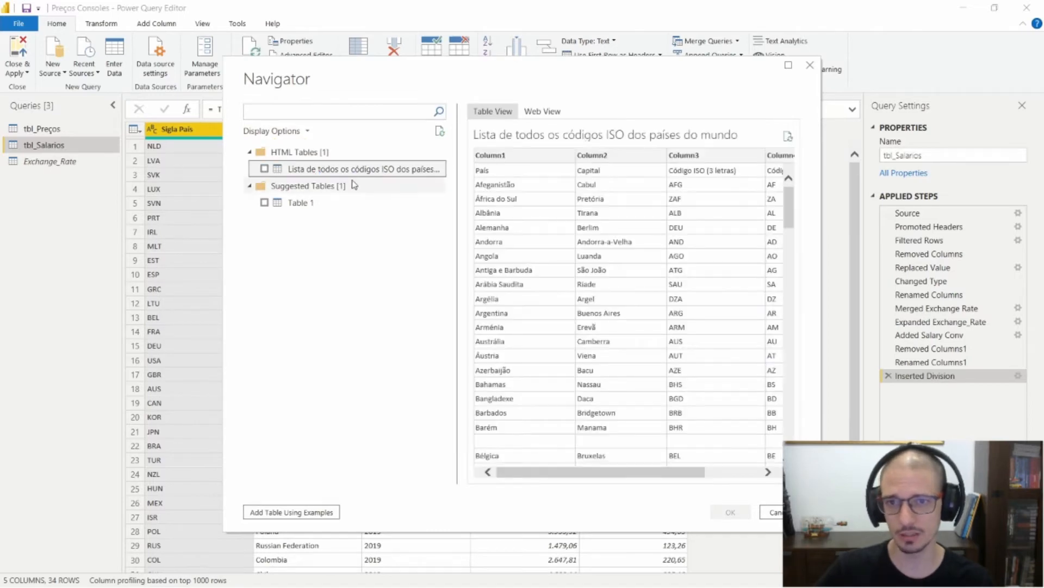
pyautogui.scroll(-3, 673, 262)
pyautogui.scroll(-3, 672, 262)
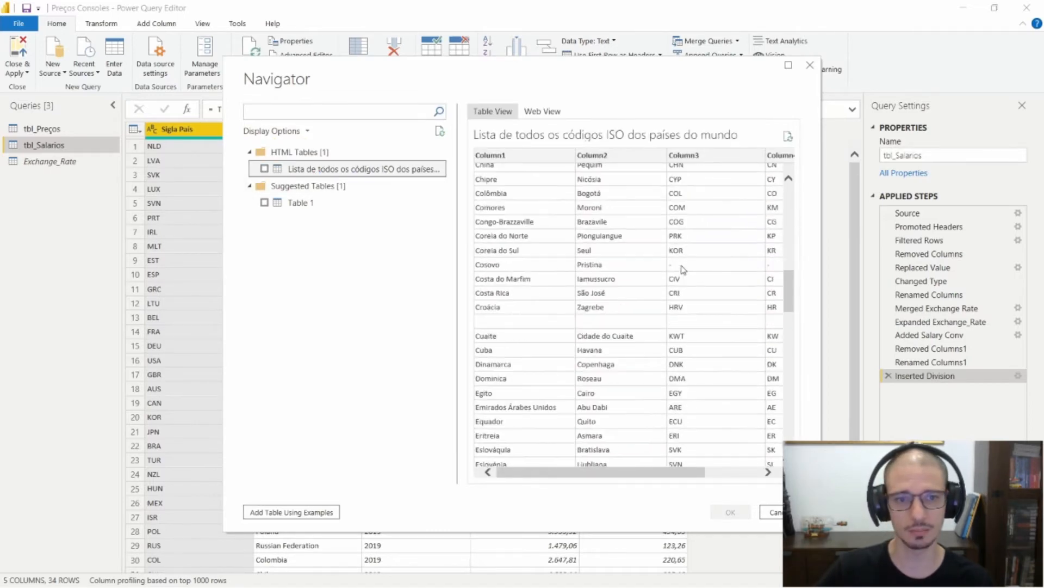
pyautogui.scroll(8, 680, 272)
pyautogui.moveTo(636, 472); pyautogui.dragTo(526, 459)
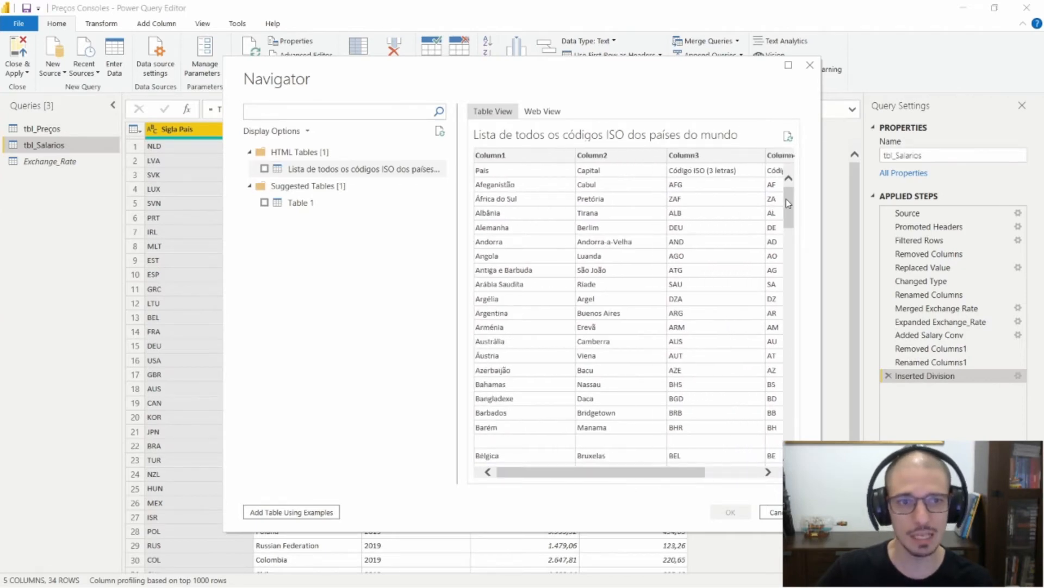
pyautogui.moveTo(786, 200)
pyautogui.mouseDown()
pyautogui.moveTo(805, 420)
pyautogui.moveTo(790, 196)
pyautogui.mouseUp()
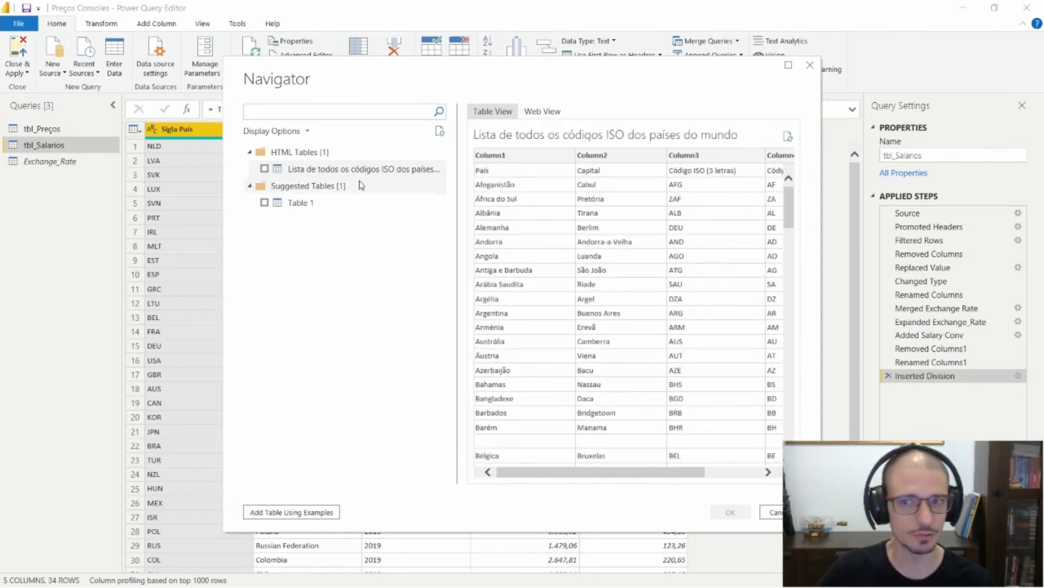
pyautogui.click(265, 169)
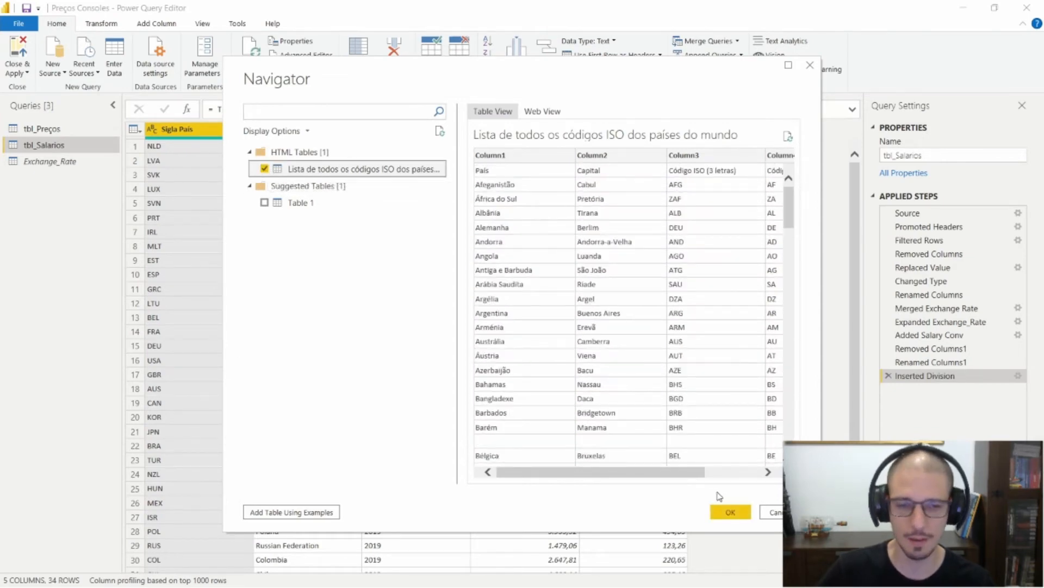
pyautogui.hotkey('alt', 'Tab')
pyautogui.hotkey('alt', 'Tab')
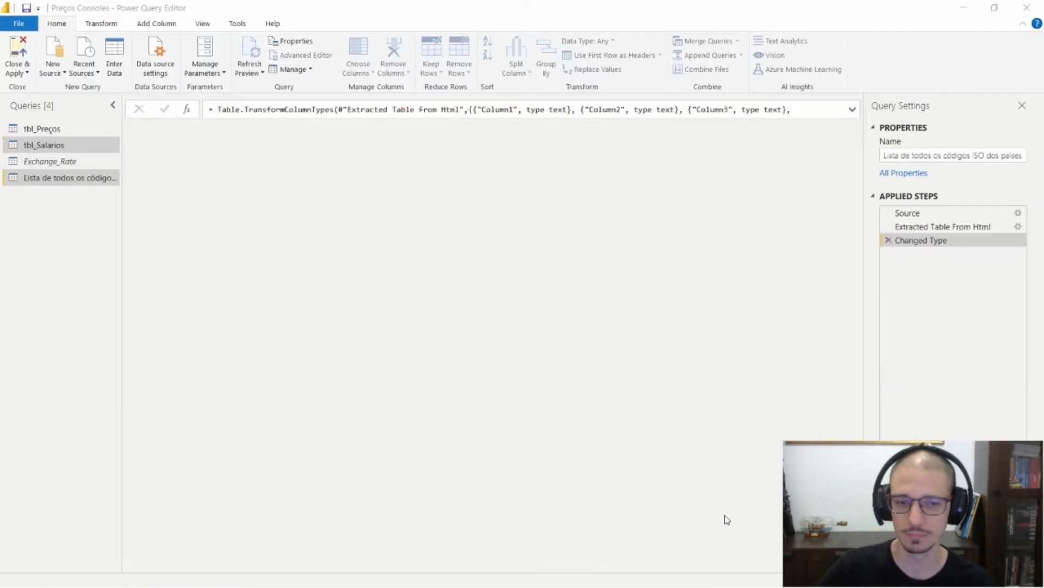
# Rename the imported ISO code list query as Países ISO
pyautogui.doubleClick(52, 177)
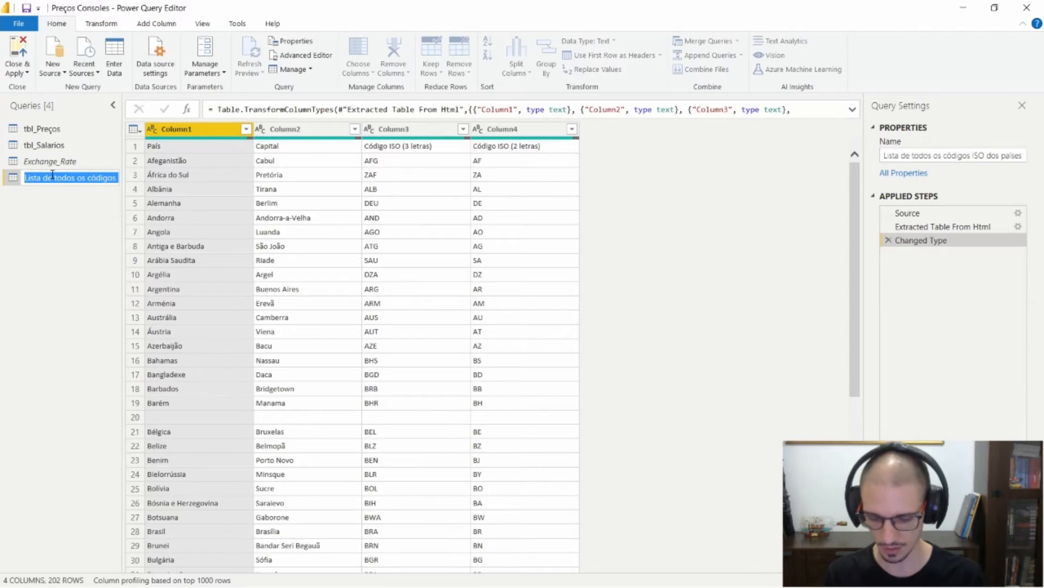
pyautogui.write('Países ISO')
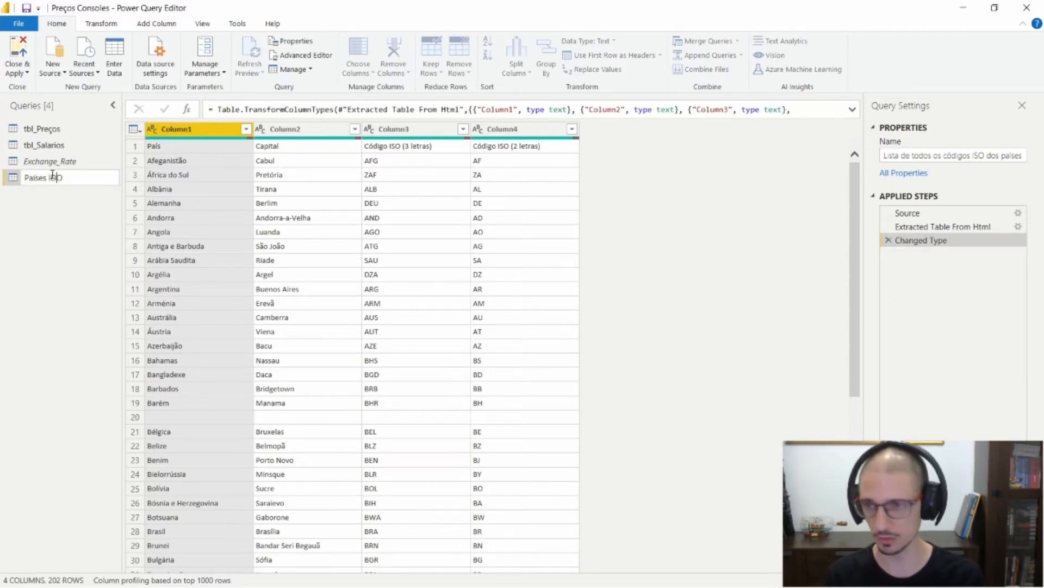
pyautogui.press('Return')
pyautogui.doubleClick(51, 177)
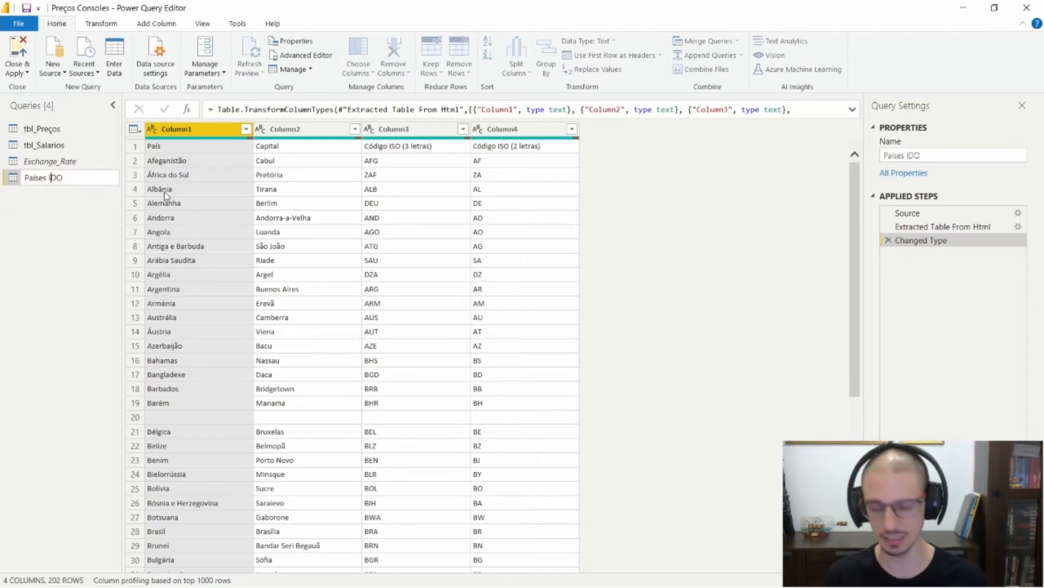
pyautogui.write('S')
pyautogui.press('Return')
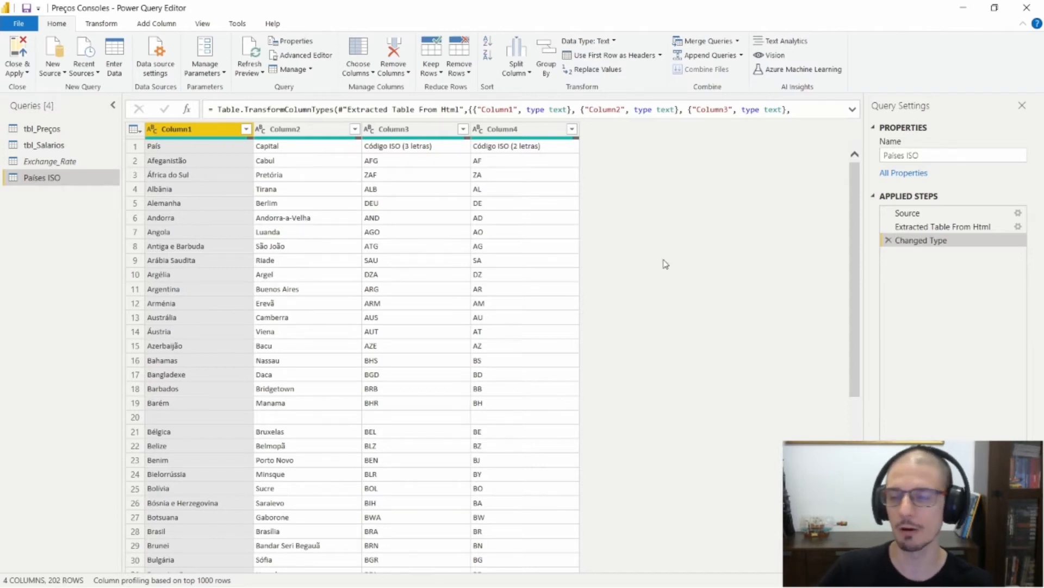
# Promote the first row of the Países ISO table to column headers
pyautogui.click(135, 146)
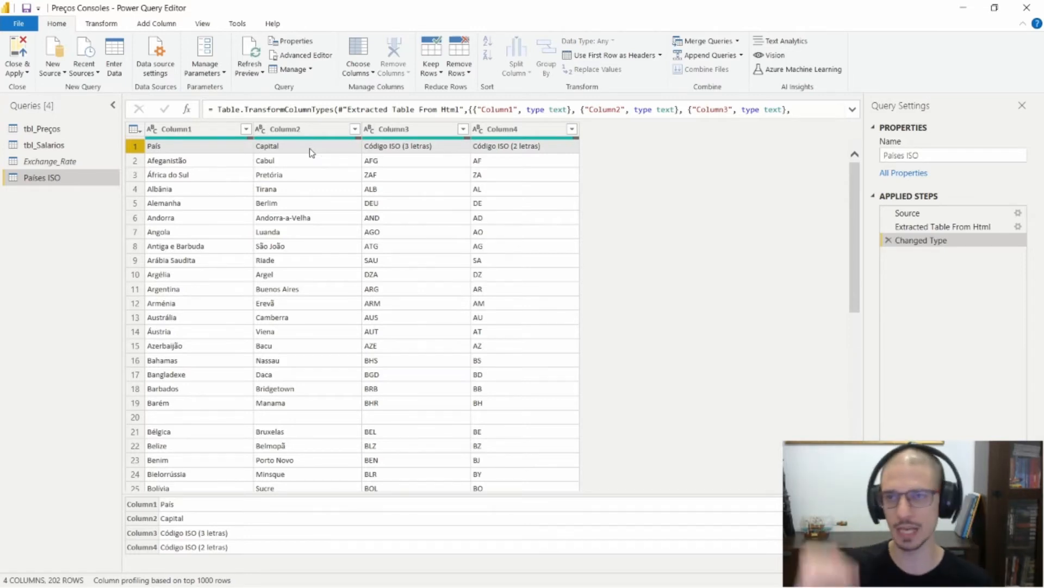
pyautogui.click(116, 25)
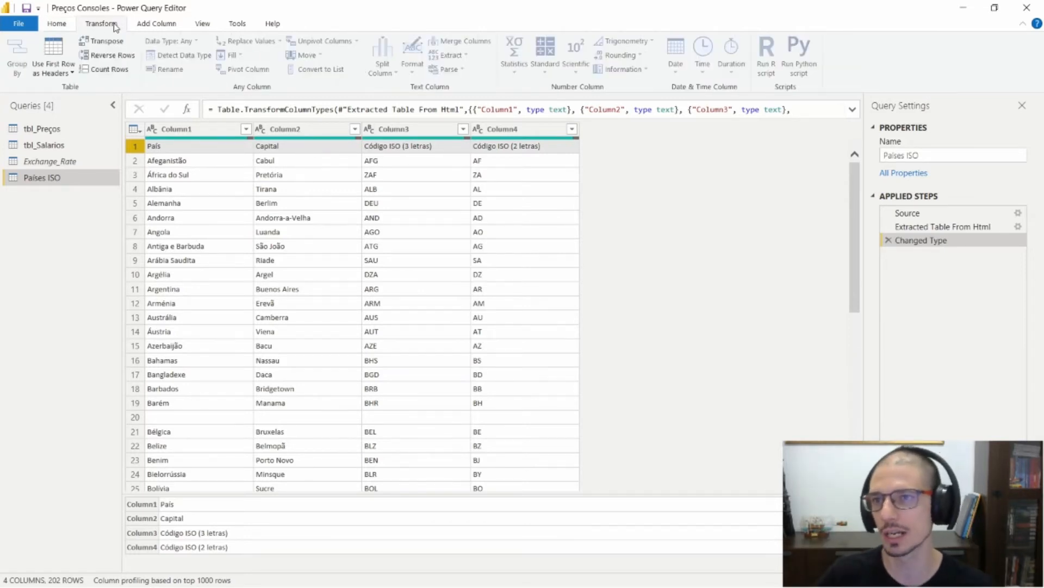
pyautogui.click(61, 53)
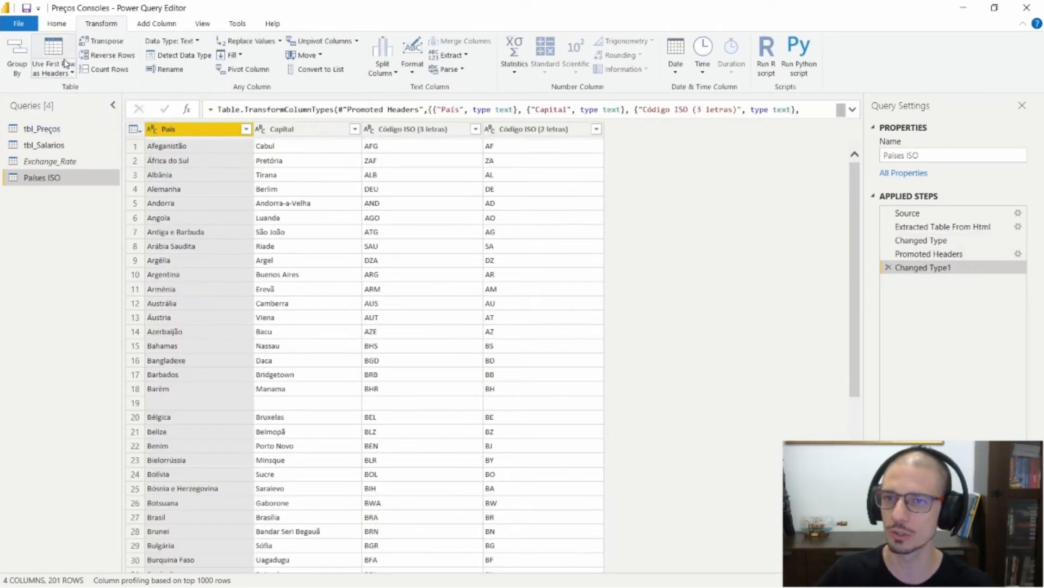
# Delete the Changed Type step that precedes Promoted Headers in the Países ISO query
pyautogui.click(949, 240)
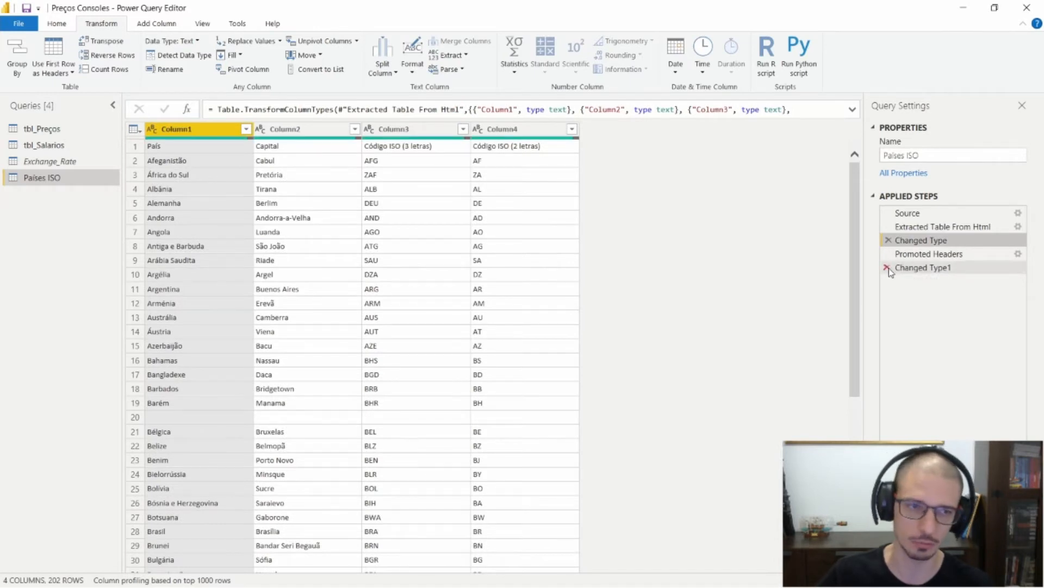
pyautogui.click(888, 240)
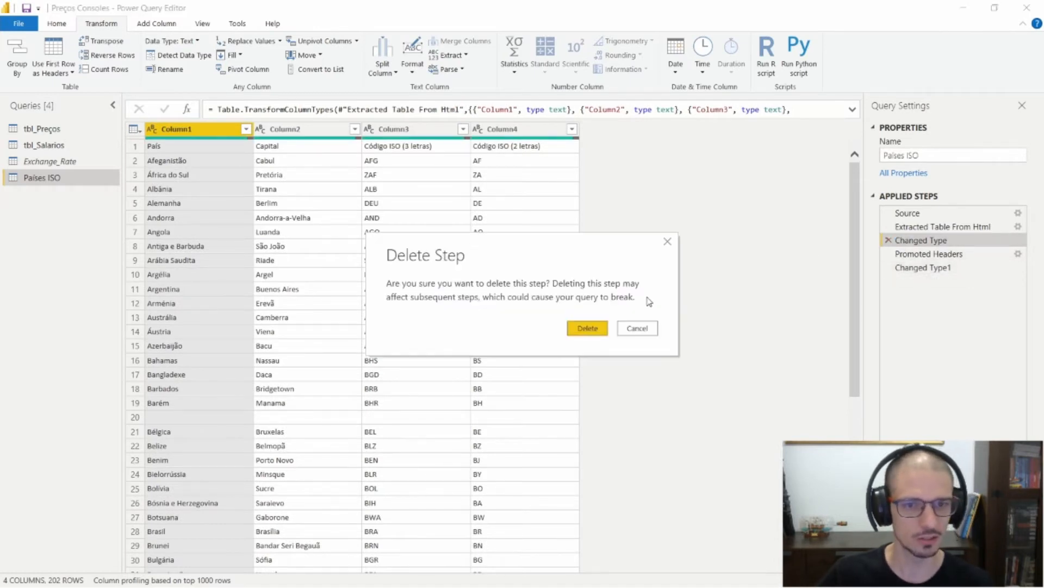
pyautogui.click(588, 328)
# Rename the applied step Changed Type1 as Changed Type in the Países ISO query
pyautogui.click(944, 254)
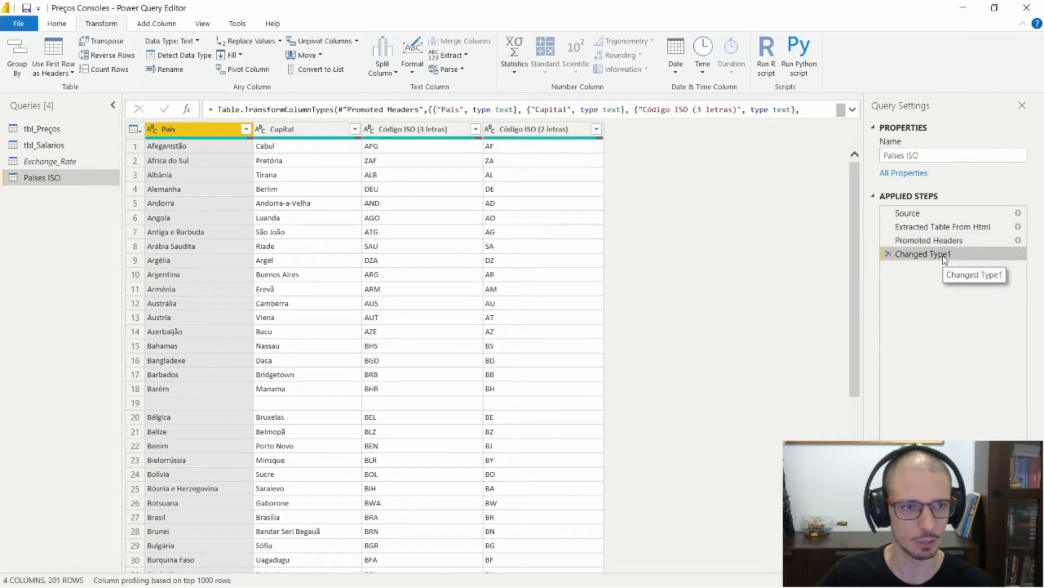
pyautogui.rightClick(944, 254)
pyautogui.click(973, 281)
pyautogui.press('End')
pyautogui.press('BackSpace')
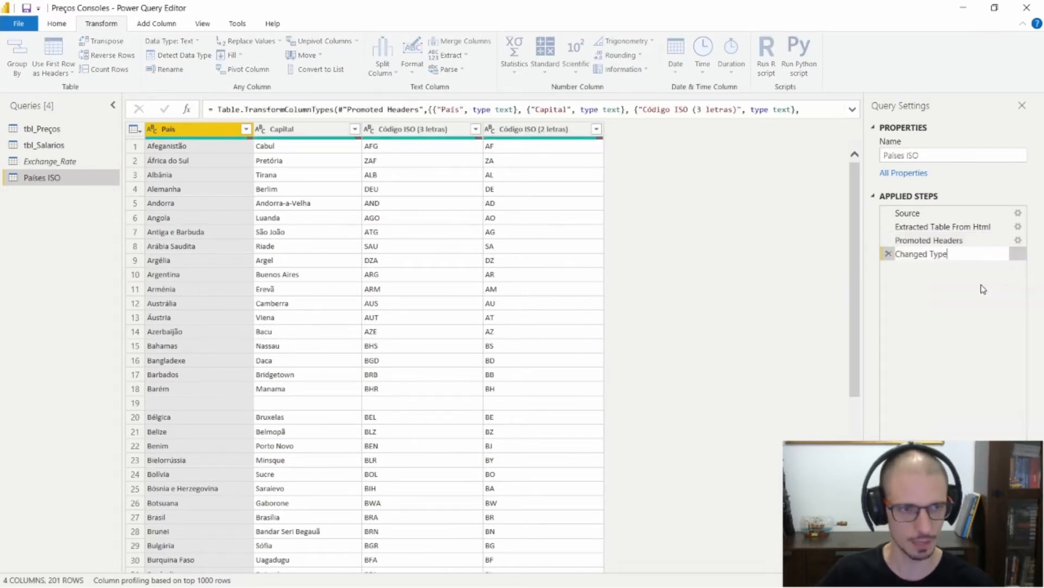
pyautogui.press('Return')
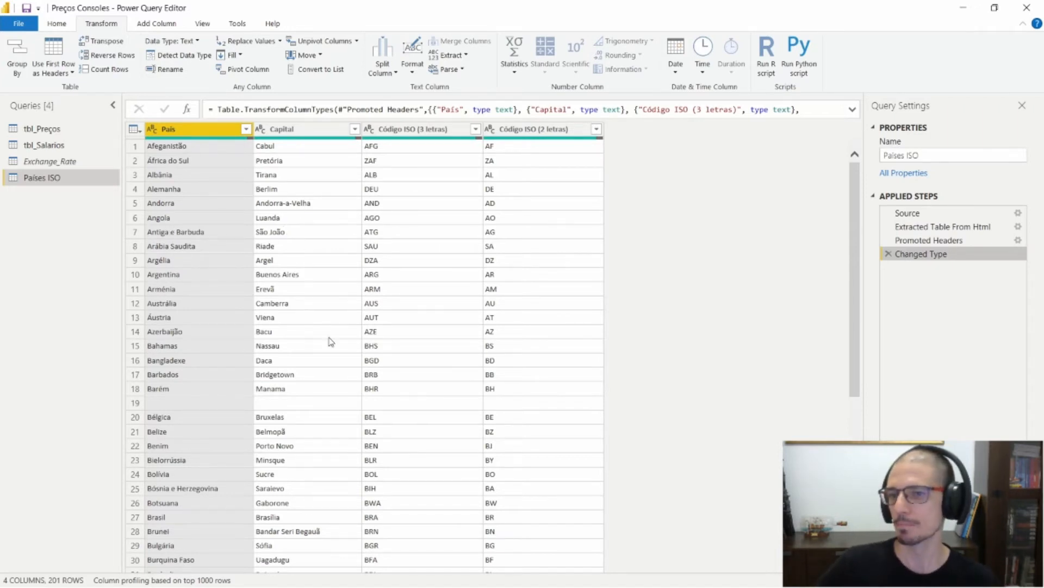
# Examine the blank rows in Países ISO and compare them with the gaps between countries on the source web page in Chrome
pyautogui.click(135, 403)
pyautogui.scroll(-8, 257, 392)
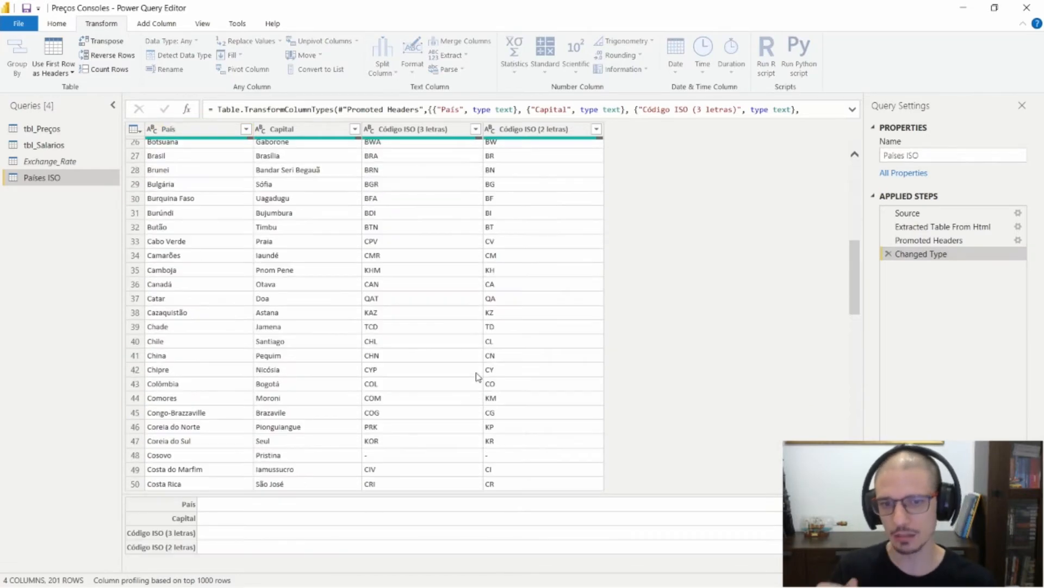
pyautogui.scroll(-4, 324, 445)
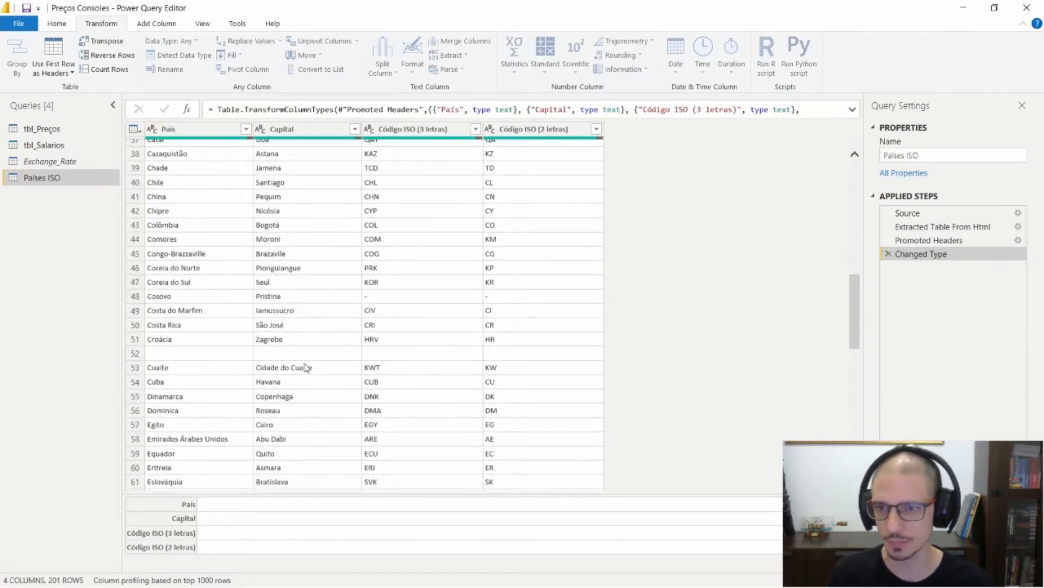
pyautogui.click(135, 353)
pyautogui.scroll(-8, 342, 379)
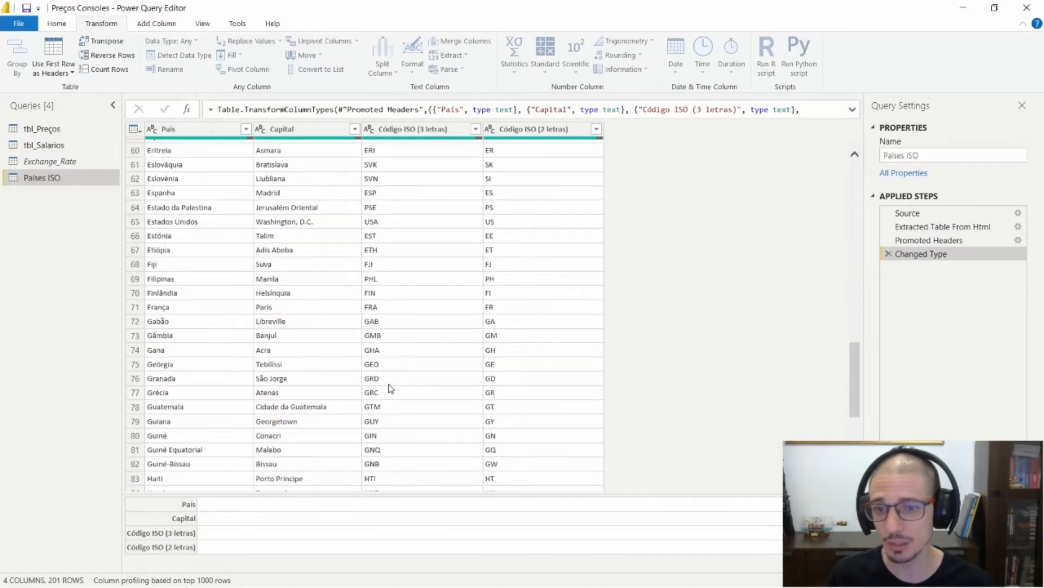
pyautogui.hotkey('alt', 'Tab')
pyautogui.scroll(-5, 435, 361)
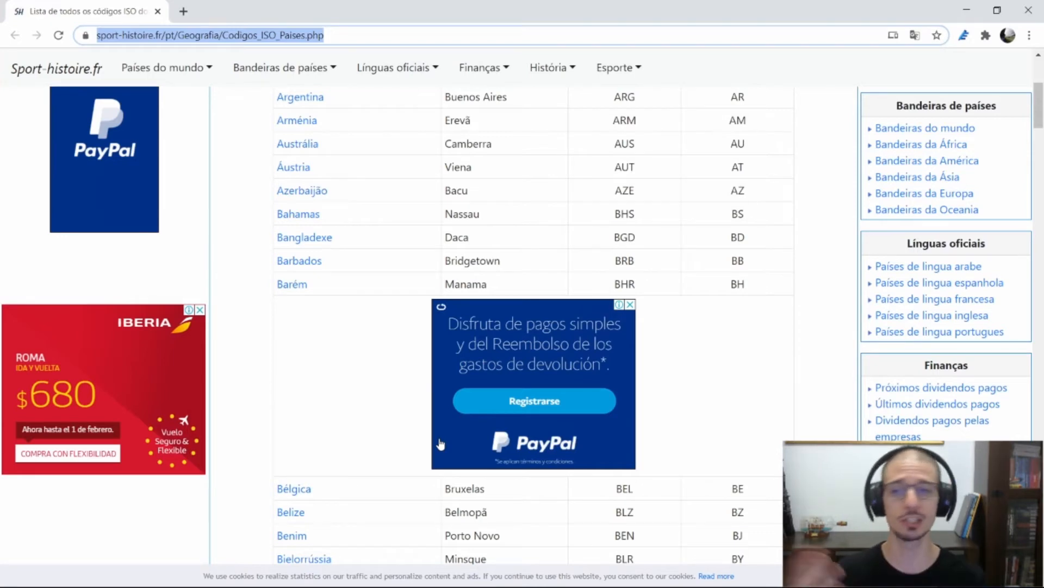
pyautogui.click(873, 320)
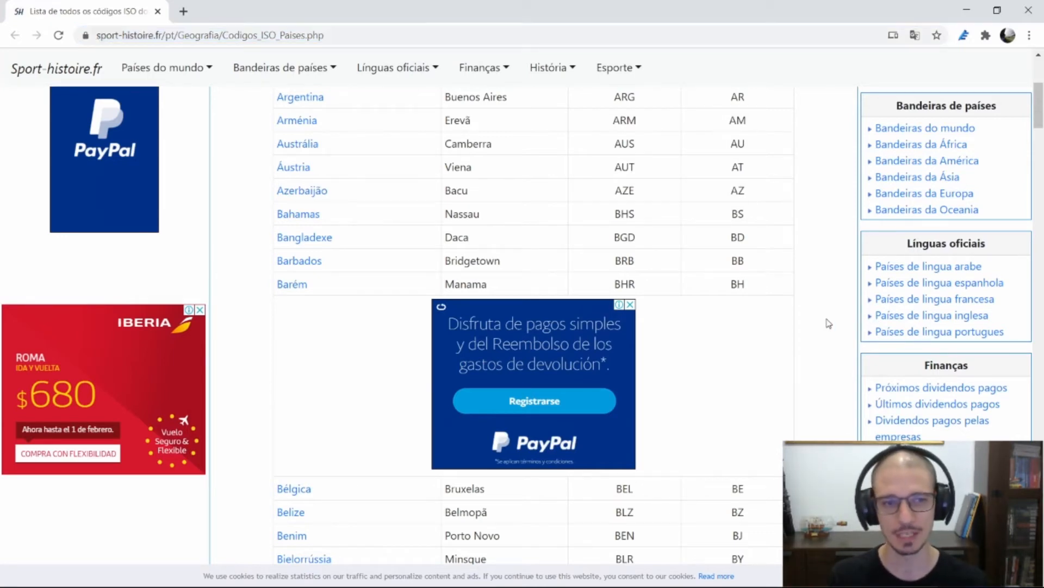
pyautogui.hotkey('alt', 'Tab')
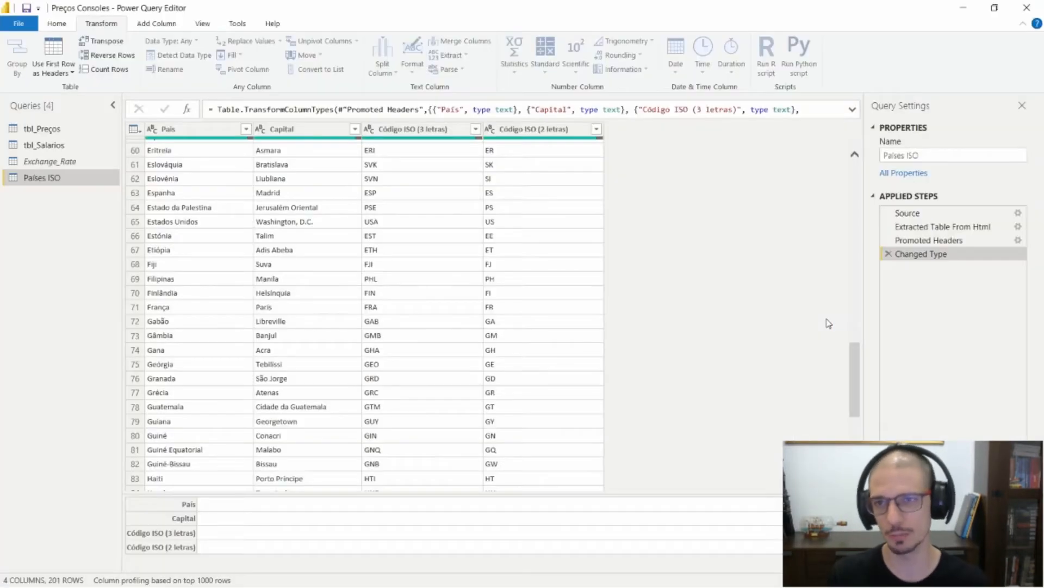
# Filter the blank entries out of the País column in Países ISO
pyautogui.scroll(15, 595, 345)
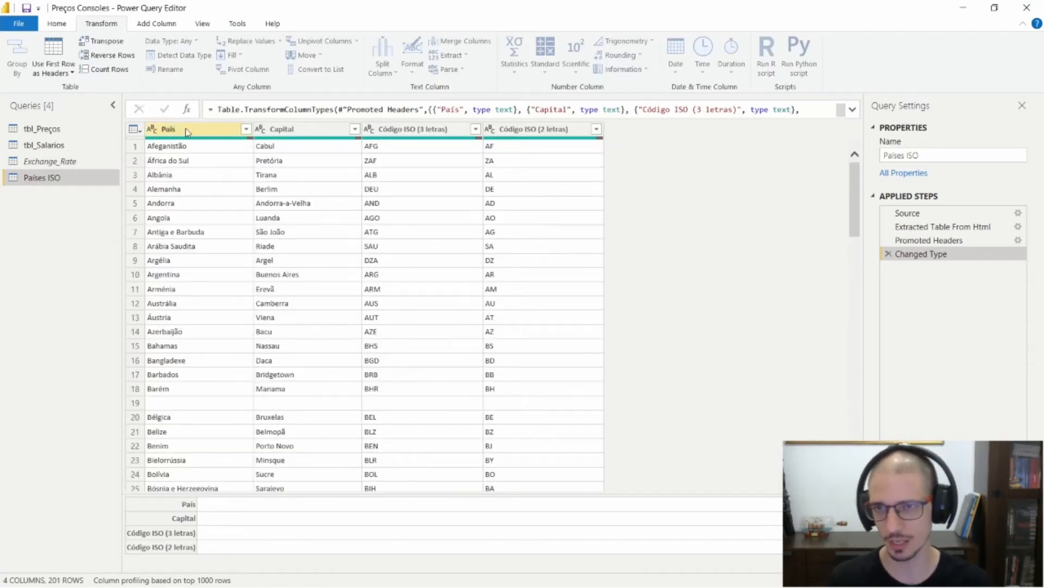
pyautogui.click(247, 129)
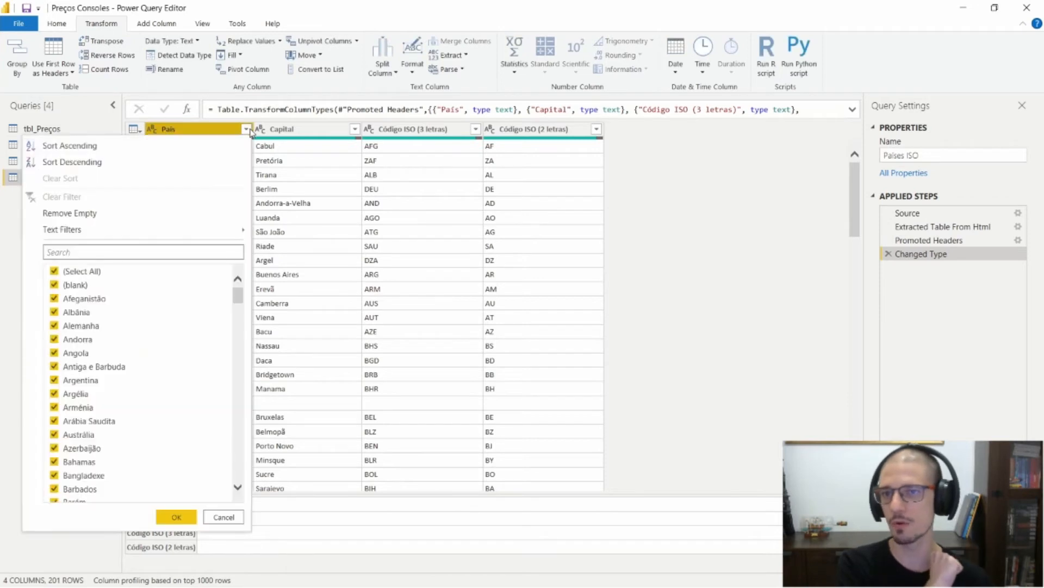
pyautogui.click(75, 288)
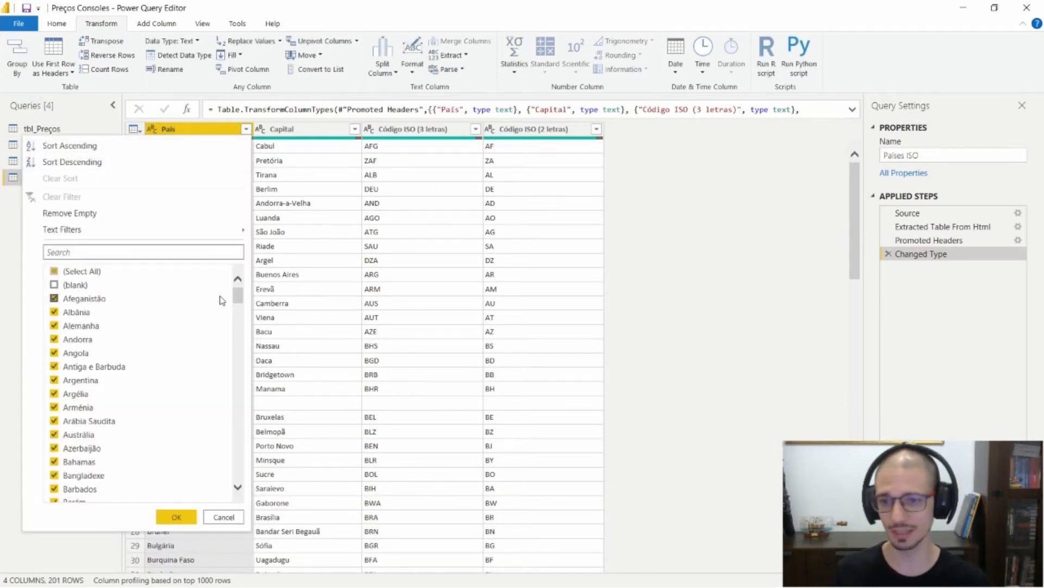
pyautogui.click(176, 517)
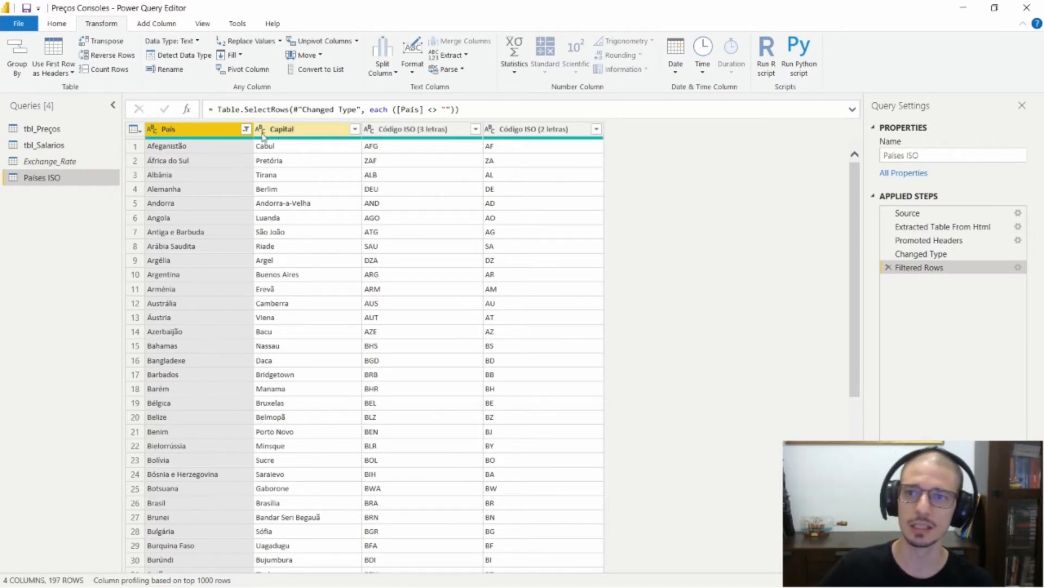
# Remove the País and Ano columns from tbl_Salarios by extending its existing Removed Columns1 step, and return to the Inserted Division step
pyautogui.keyDown('ctrl'); pyautogui.click(445, 134); pyautogui.keyUp('ctrl')
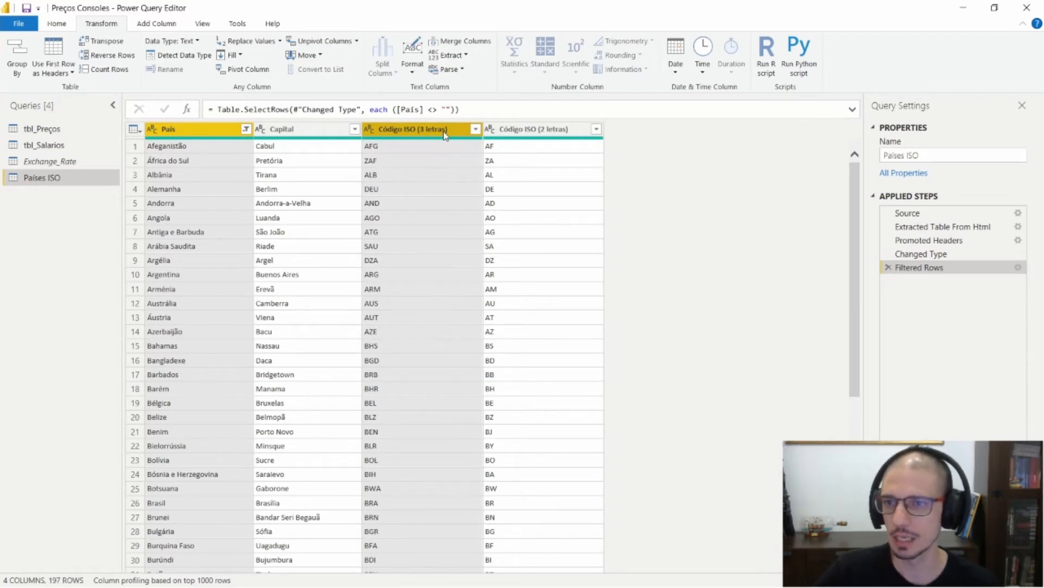
pyautogui.click(68, 148)
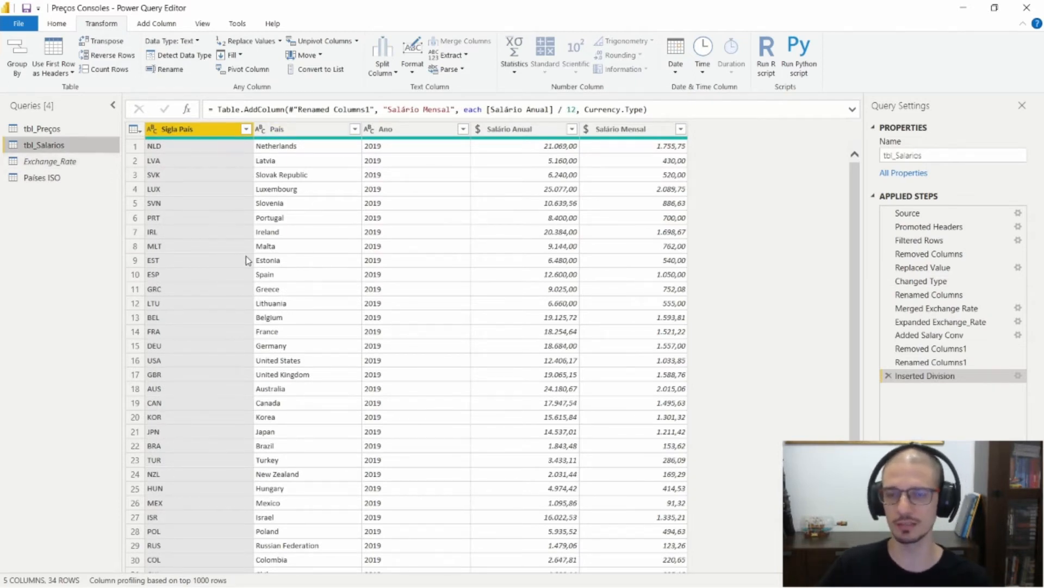
pyautogui.click(294, 132)
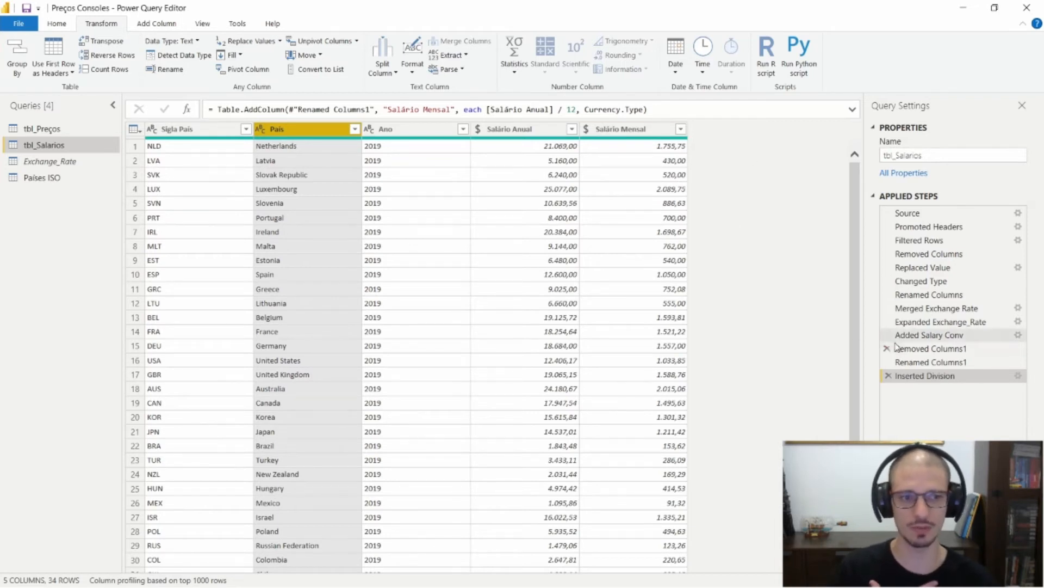
pyautogui.click(930, 348)
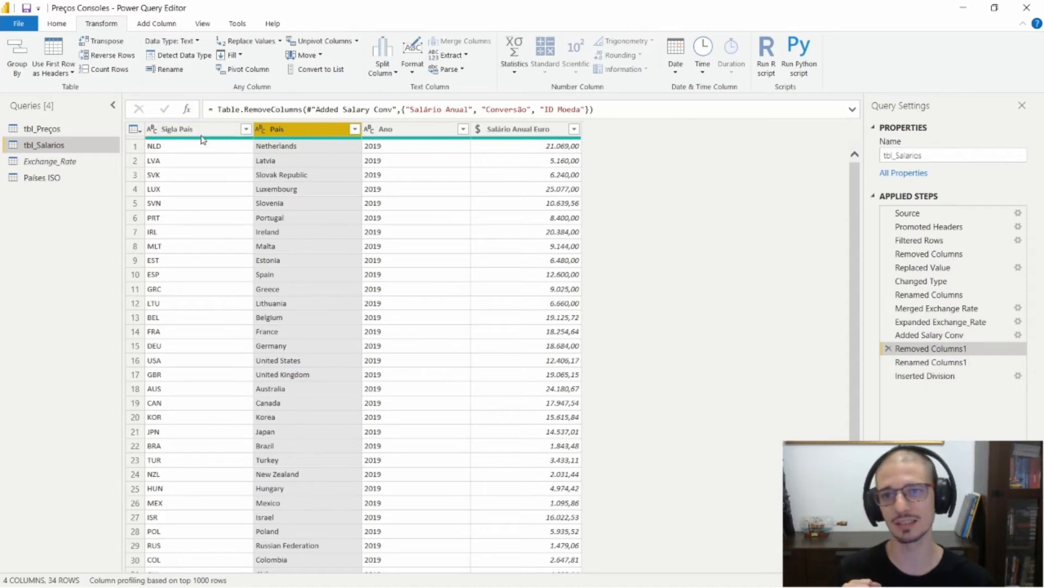
pyautogui.press('Delete')
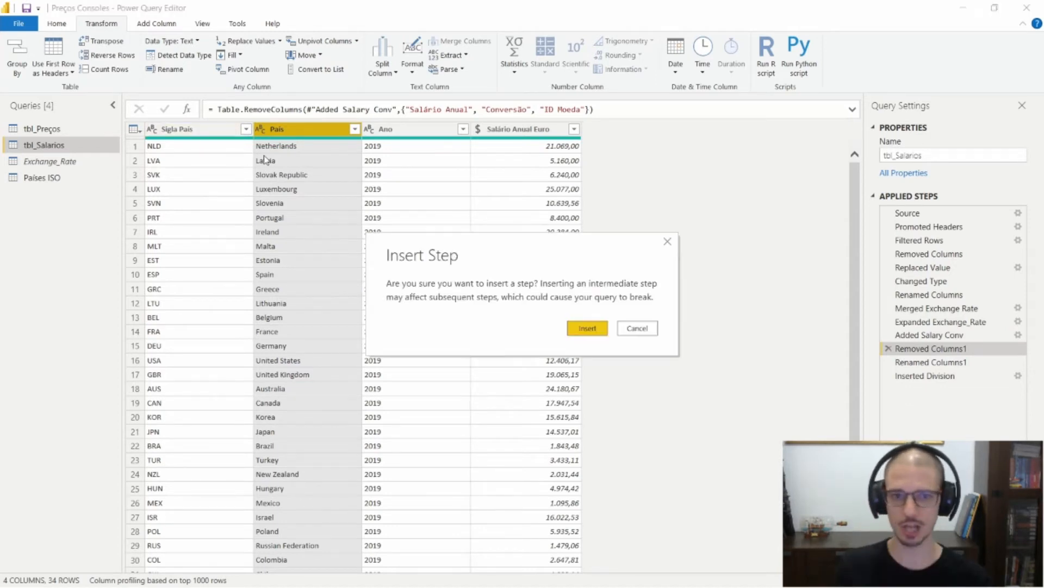
pyautogui.click(586, 328)
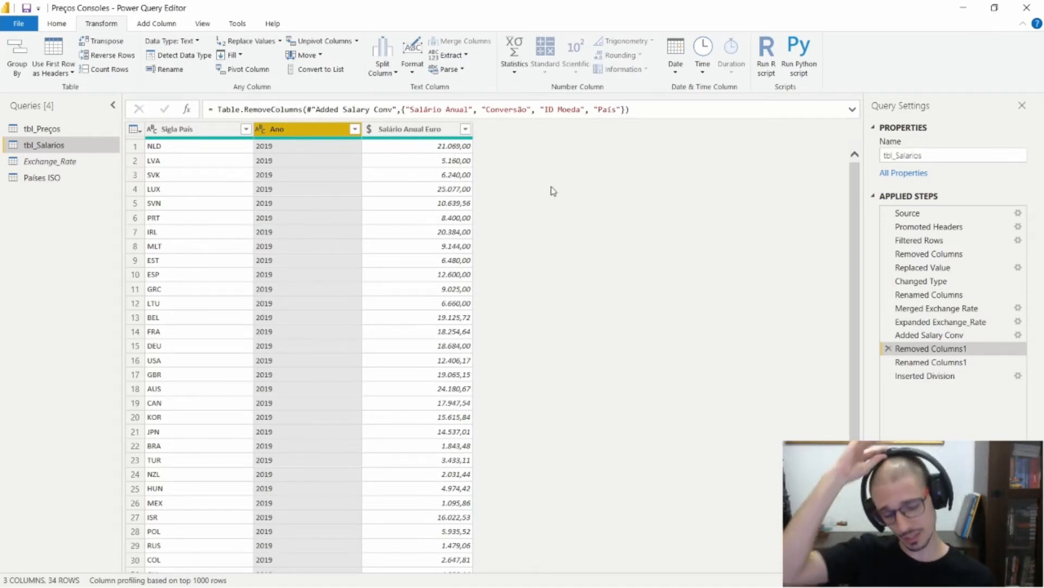
pyautogui.press('Delete')
pyautogui.press('Return')
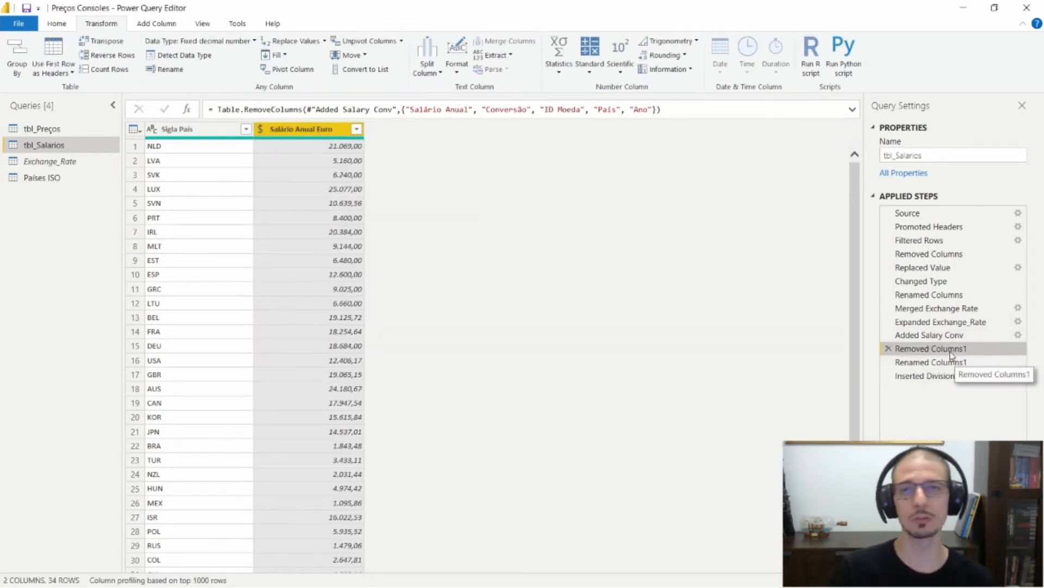
pyautogui.click(931, 374)
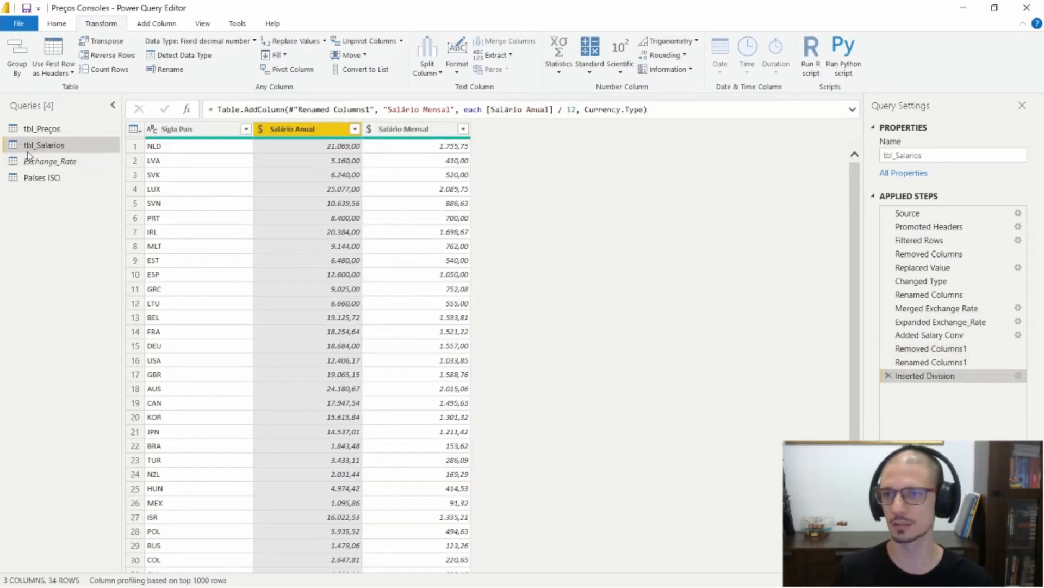
# Remove the Capital and Código ISO (2 letras) columns from the Países ISO query
pyautogui.click(57, 129)
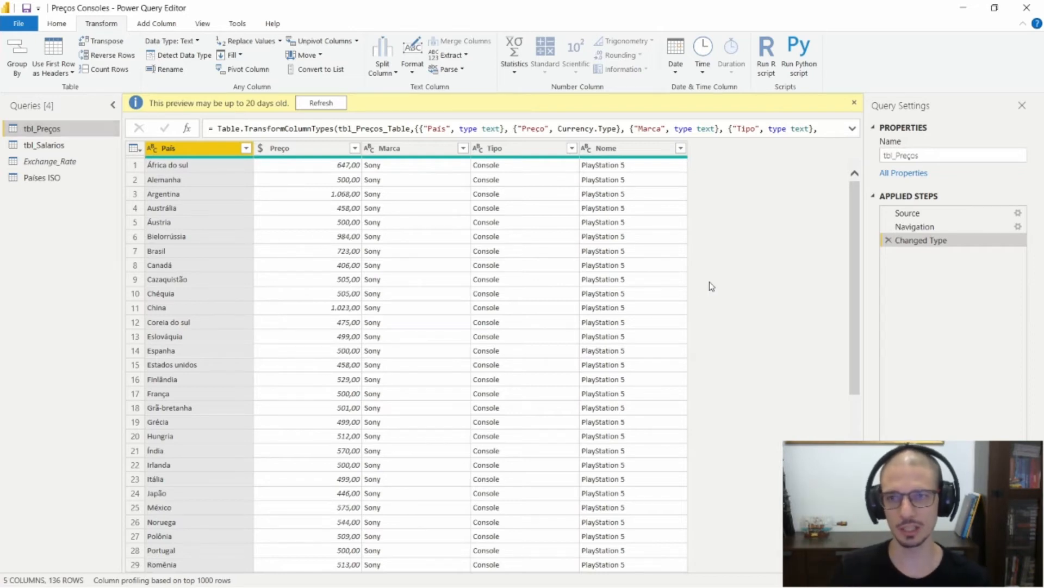
pyautogui.click(44, 144)
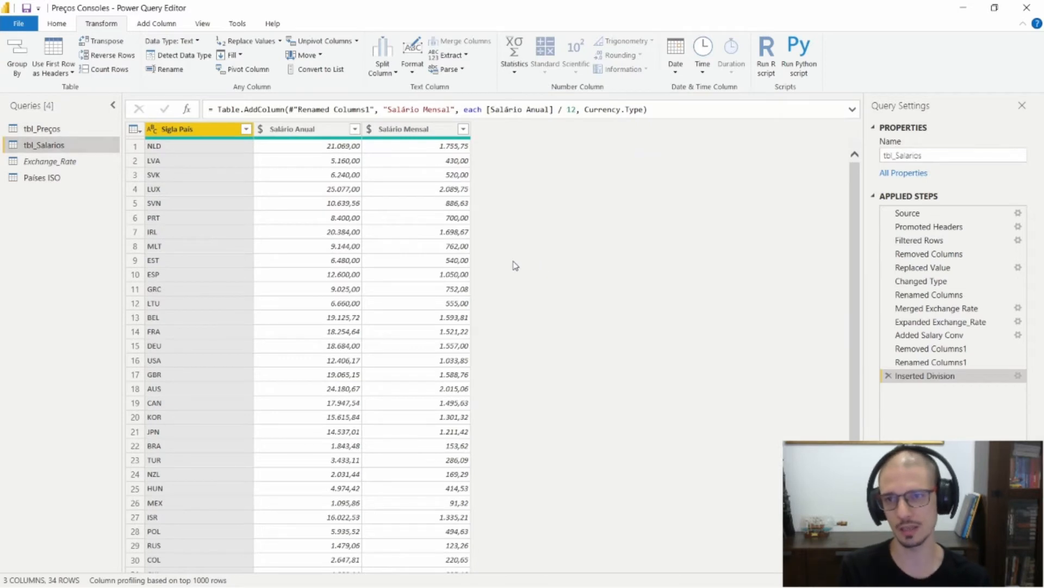
pyautogui.click(63, 130)
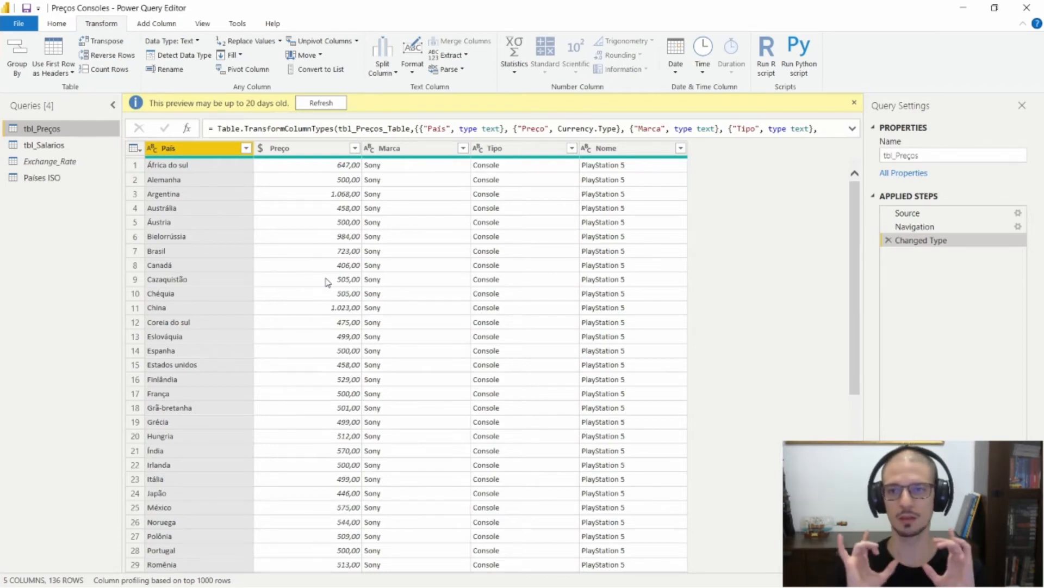
pyautogui.click(44, 177)
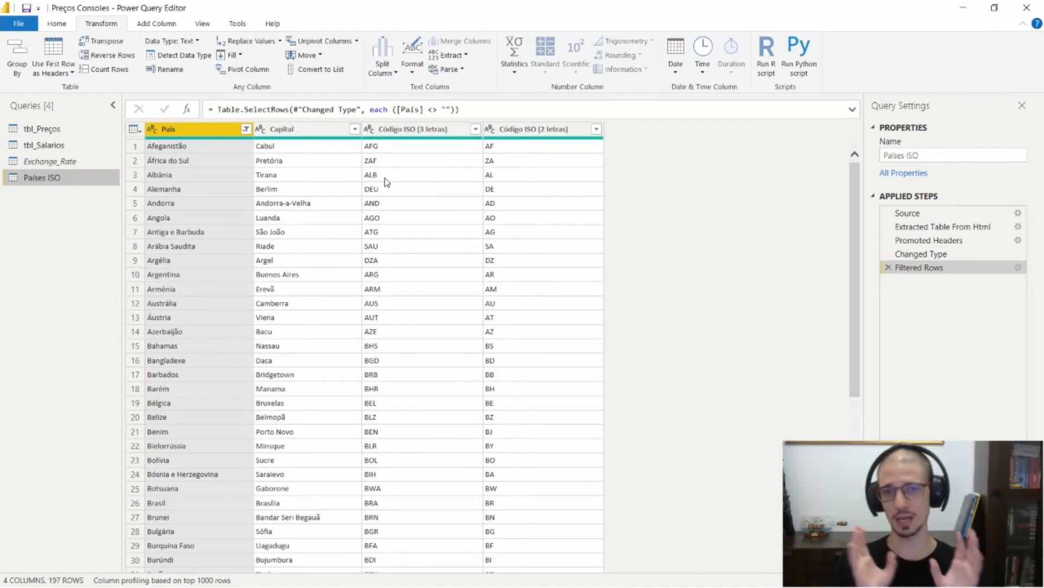
pyautogui.click(325, 135)
pyautogui.keyDown('ctrl'); pyautogui.click(506, 132); pyautogui.keyUp('ctrl')
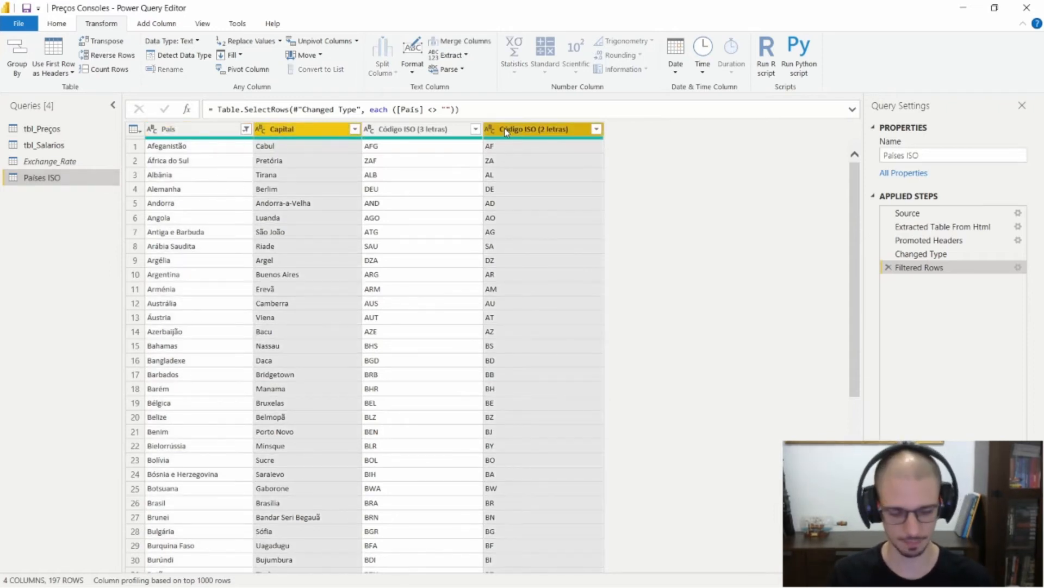
pyautogui.press('Delete')
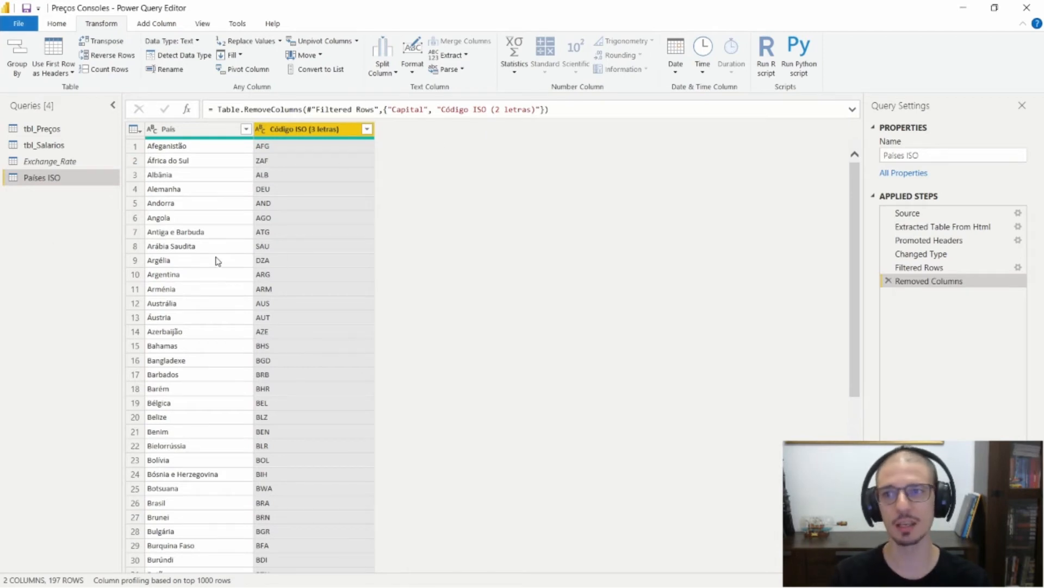
# Rename the Países ISO query as Países
pyautogui.doubleClick(70, 182)
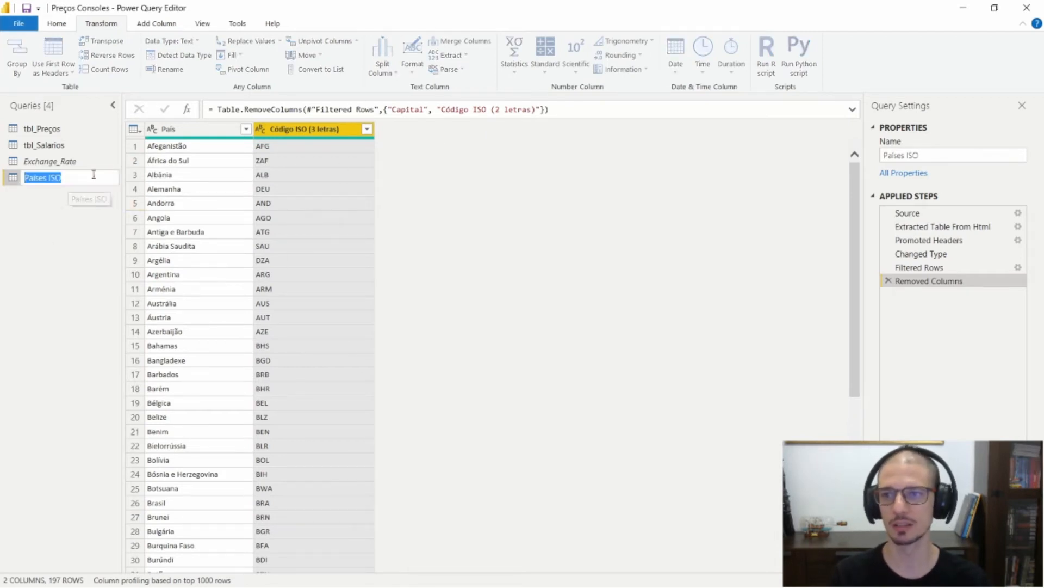
pyautogui.press('End')
pyautogui.press('BackSpace')
pyautogui.press('Return')
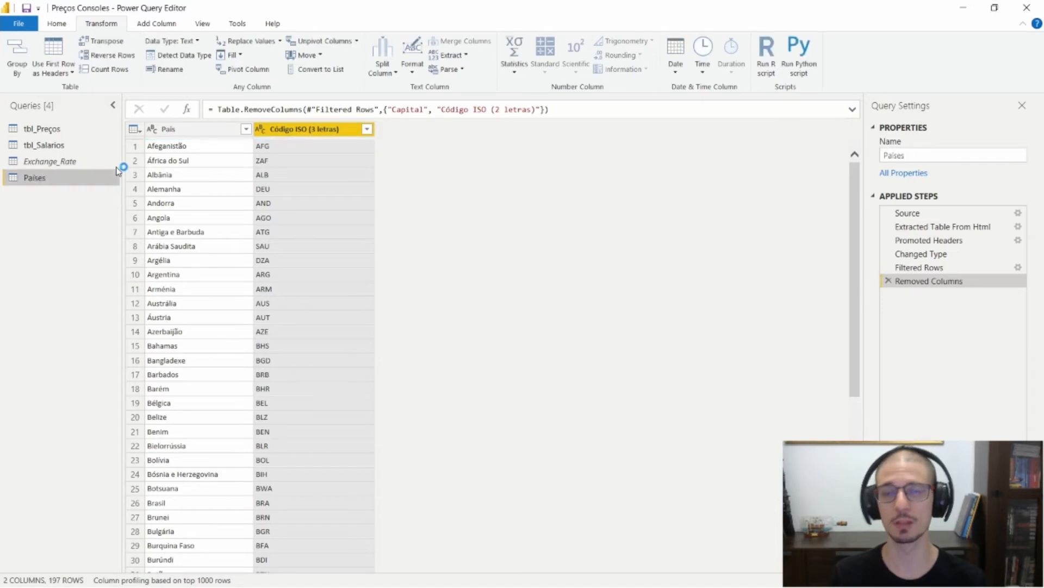
# Check how many rows match in a left outer merge of Países with tbl_Preços on País, without applying the merge
pyautogui.click(188, 130)
pyautogui.click(58, 24)
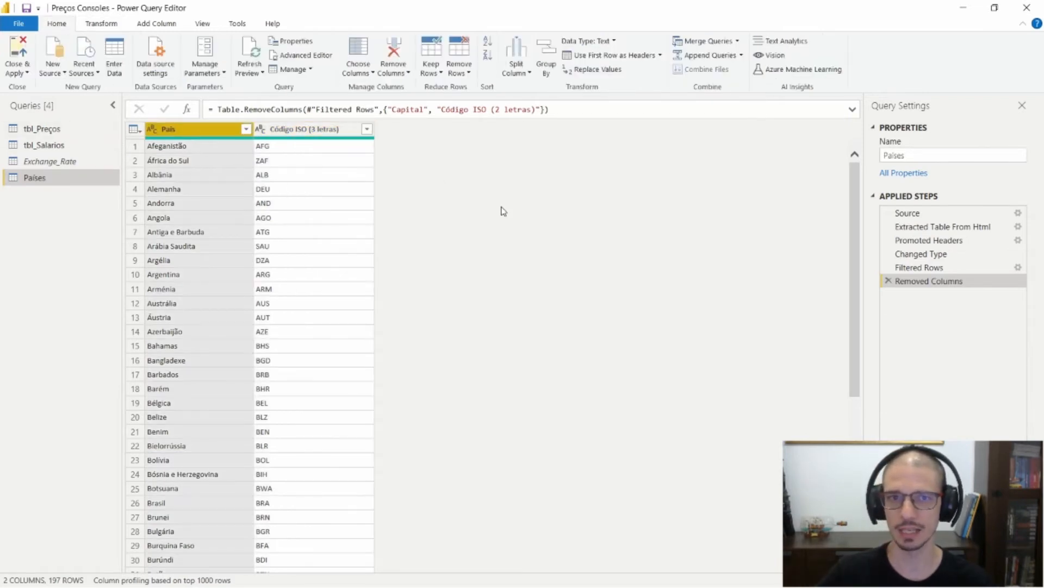
pyautogui.click(705, 44)
pyautogui.click(332, 279)
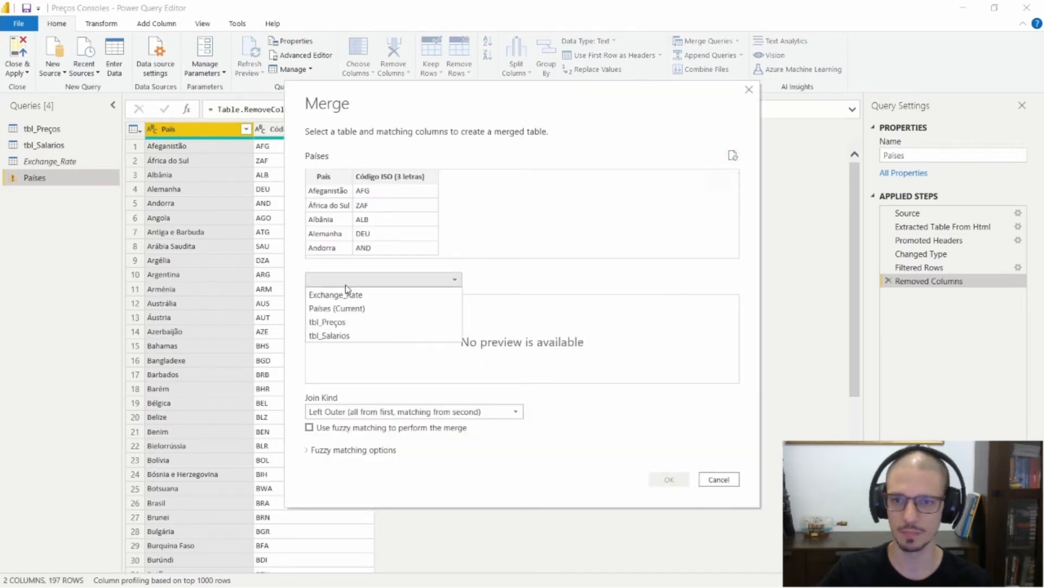
pyautogui.click(322, 324)
pyautogui.click(322, 179)
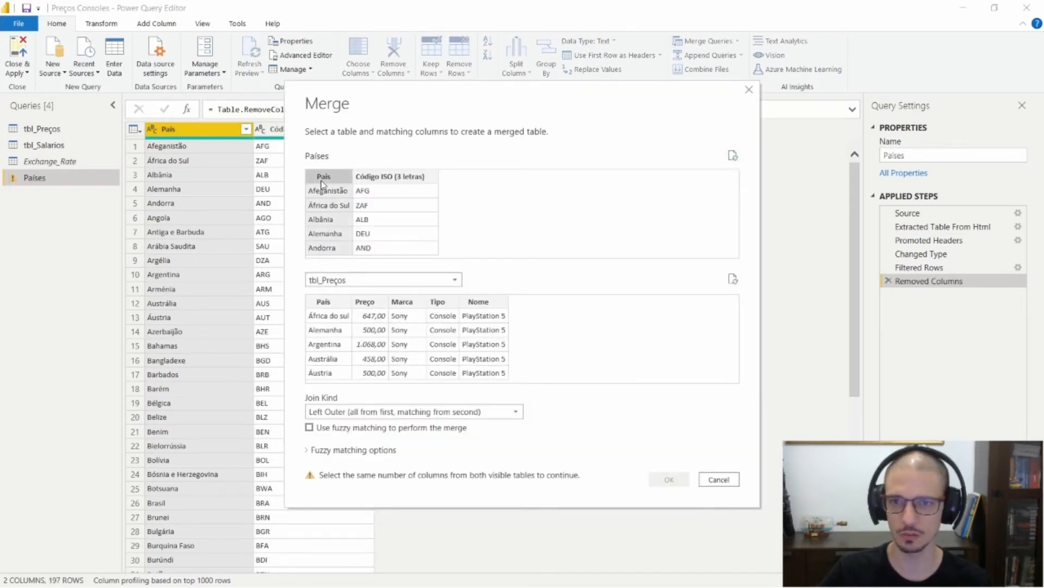
pyautogui.click(330, 302)
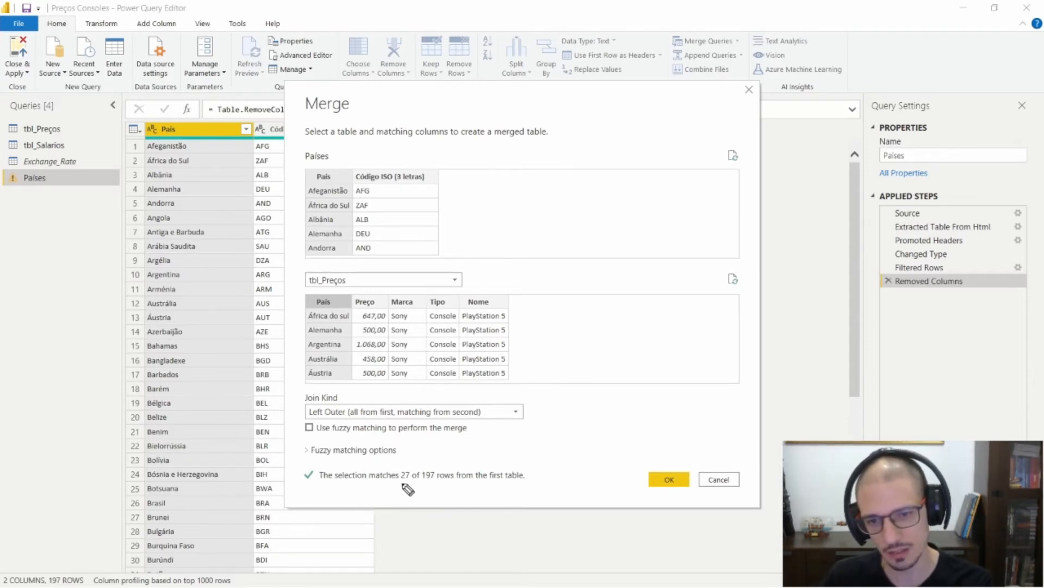
pyautogui.moveTo(402, 481); pyautogui.dragTo(434, 480)
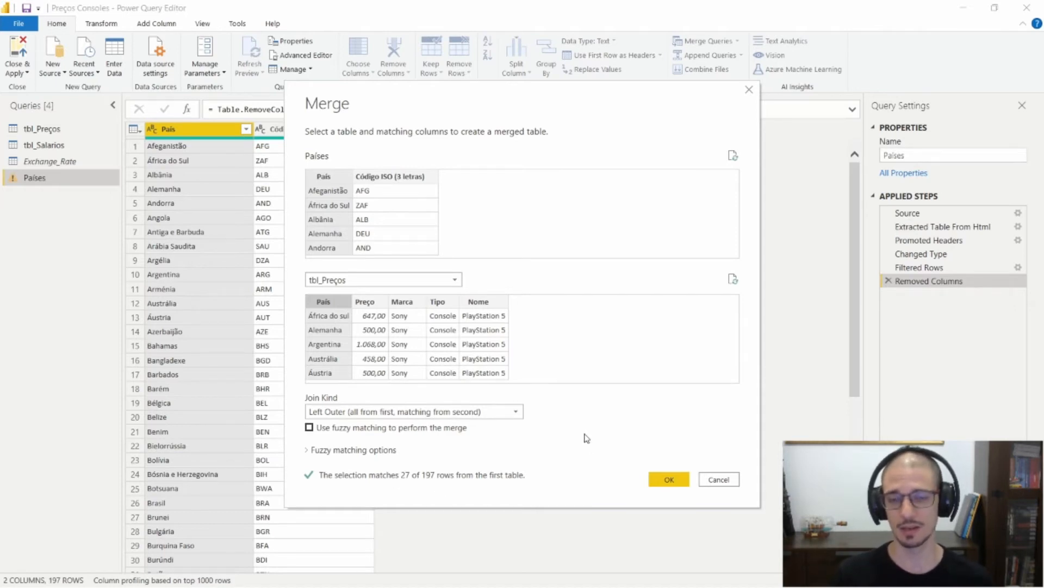
pyautogui.click(729, 480)
# Filter tbl_Preços to keep only Sony in the Marca column and only Console in the Tipo column
pyautogui.click(44, 129)
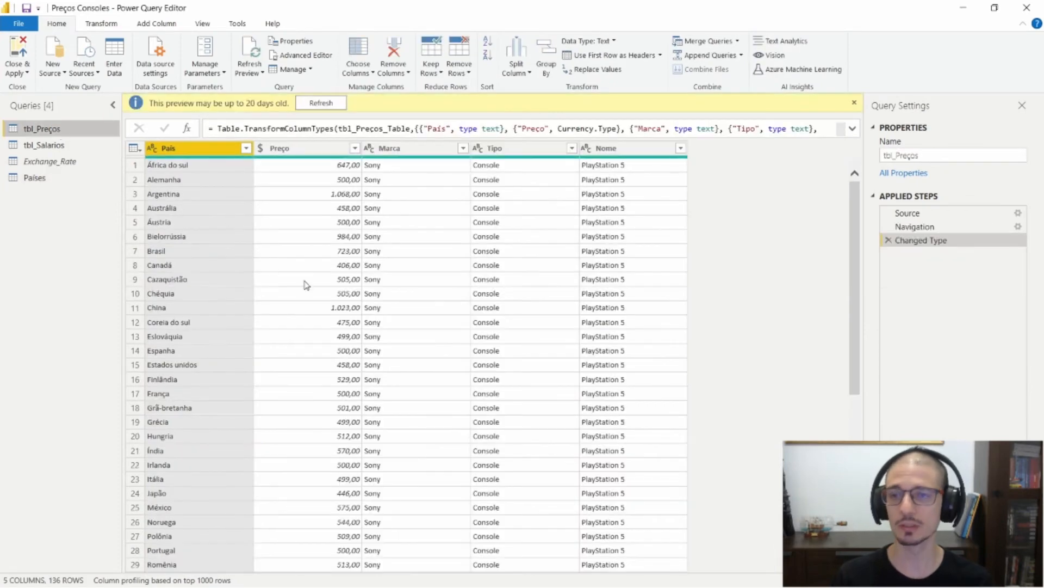
pyautogui.scroll(-6, 305, 284)
pyautogui.scroll(-20, 305, 284)
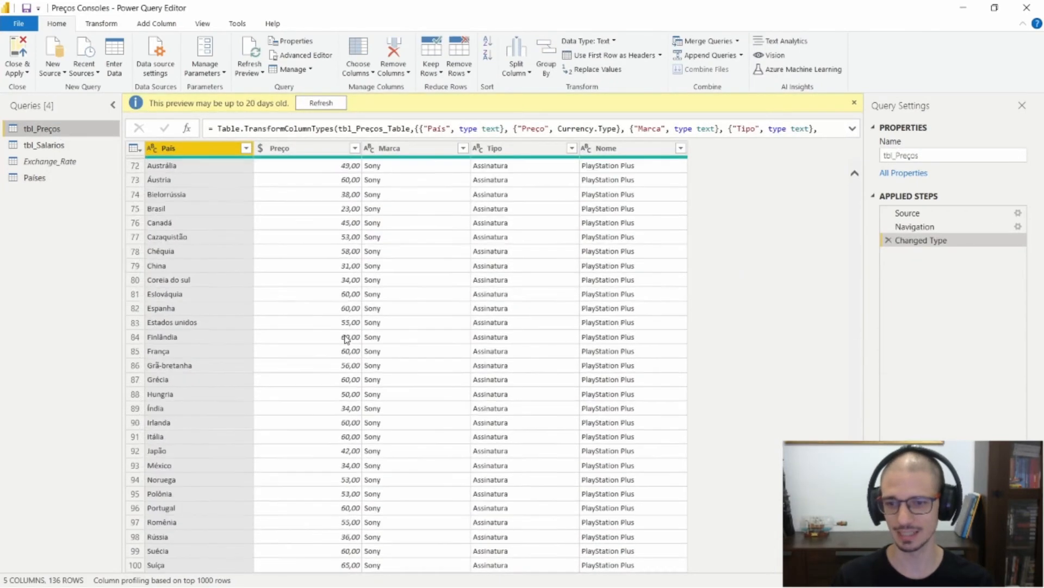
pyautogui.scroll(20, 346, 339)
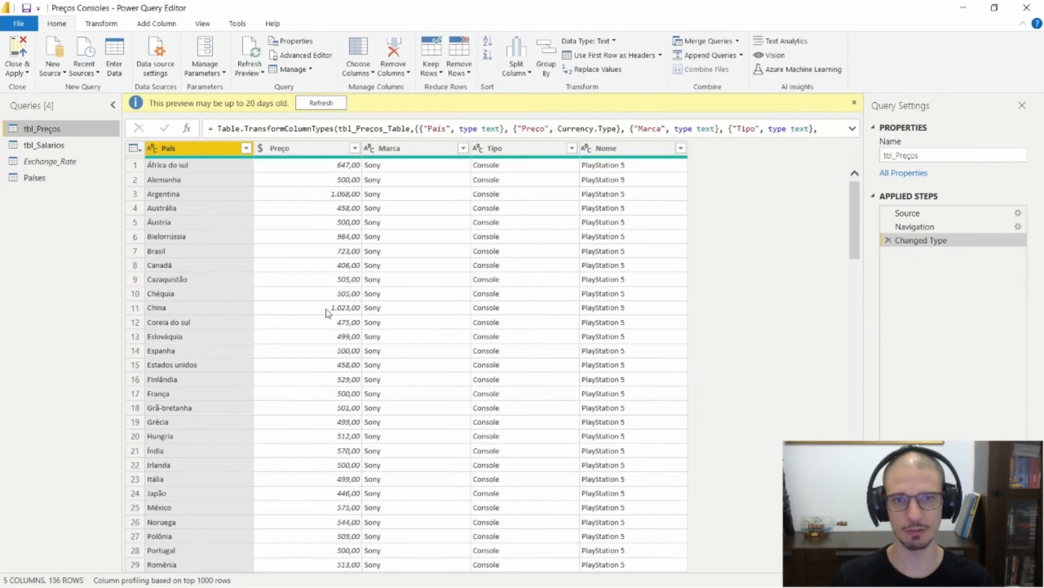
pyautogui.click(462, 148)
pyautogui.click(305, 304)
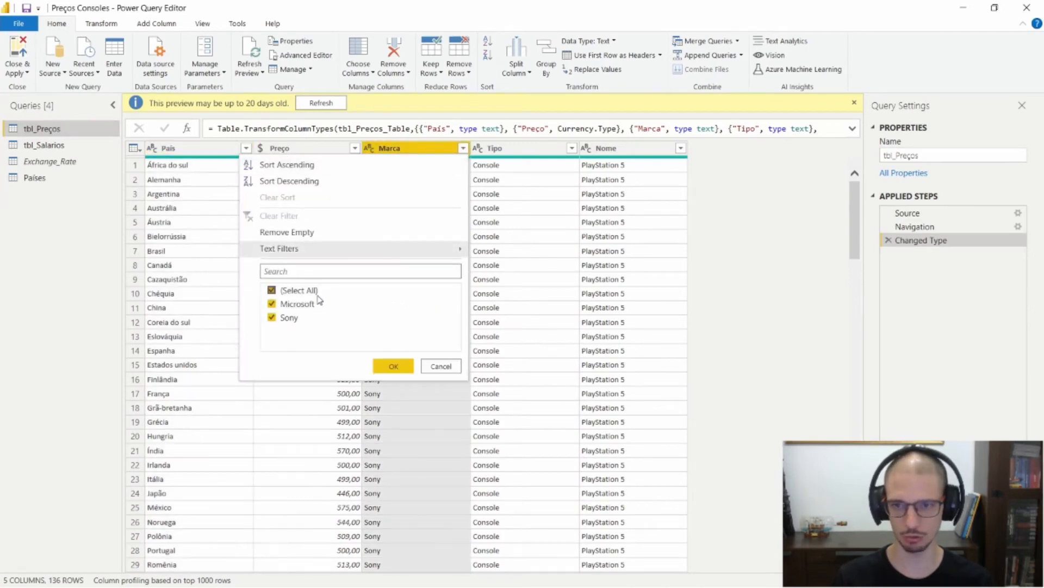
pyautogui.click(401, 365)
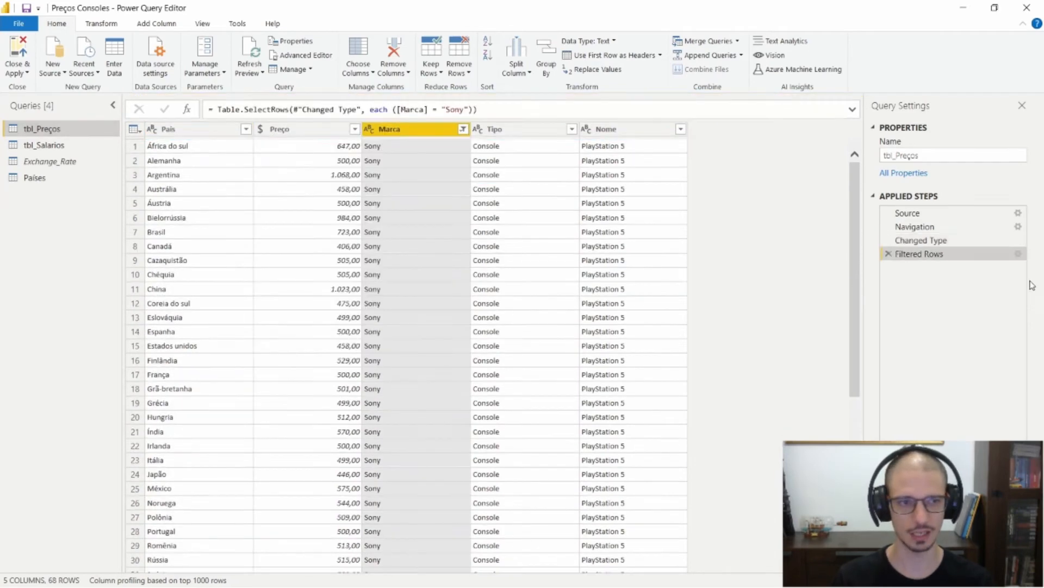
pyautogui.click(572, 129)
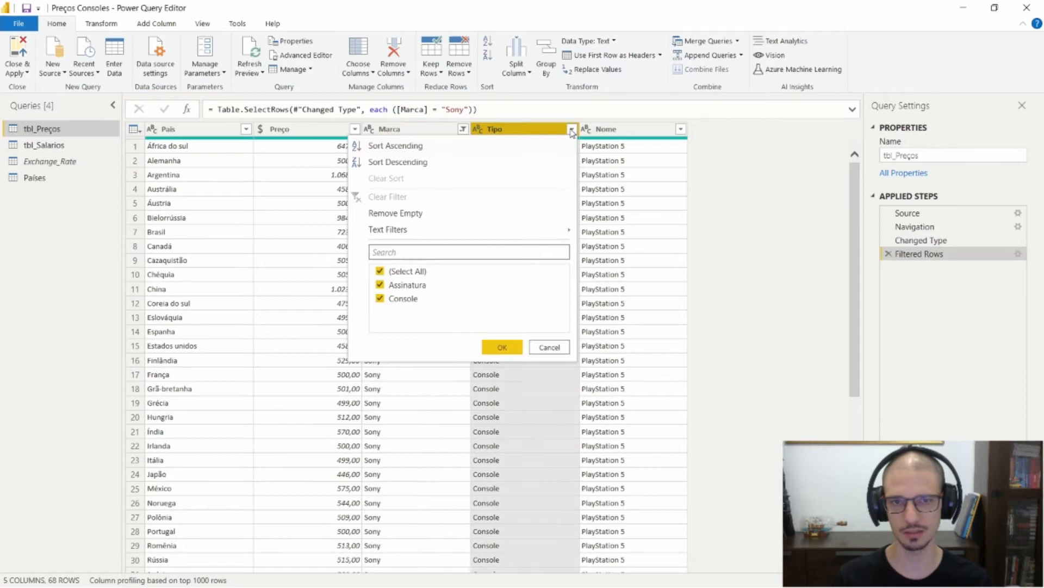
pyautogui.click(400, 286)
pyautogui.click(502, 347)
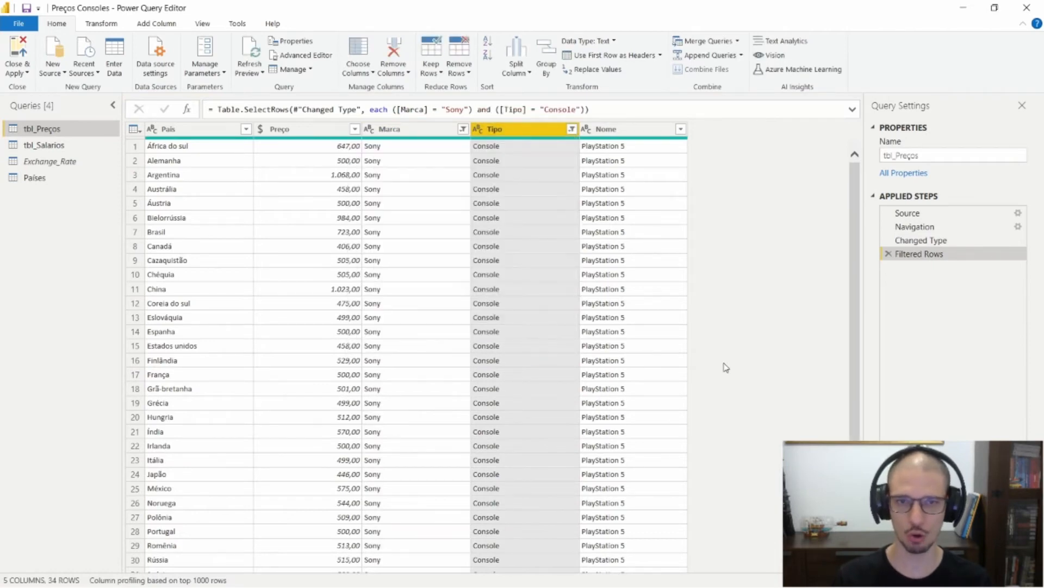
# Review the filtered country list in tbl_Preços and delete its Filtered Rows step
pyautogui.scroll(-1, 724, 367)
pyautogui.scroll(1, 717, 362)
pyautogui.scroll(-1, 691, 338)
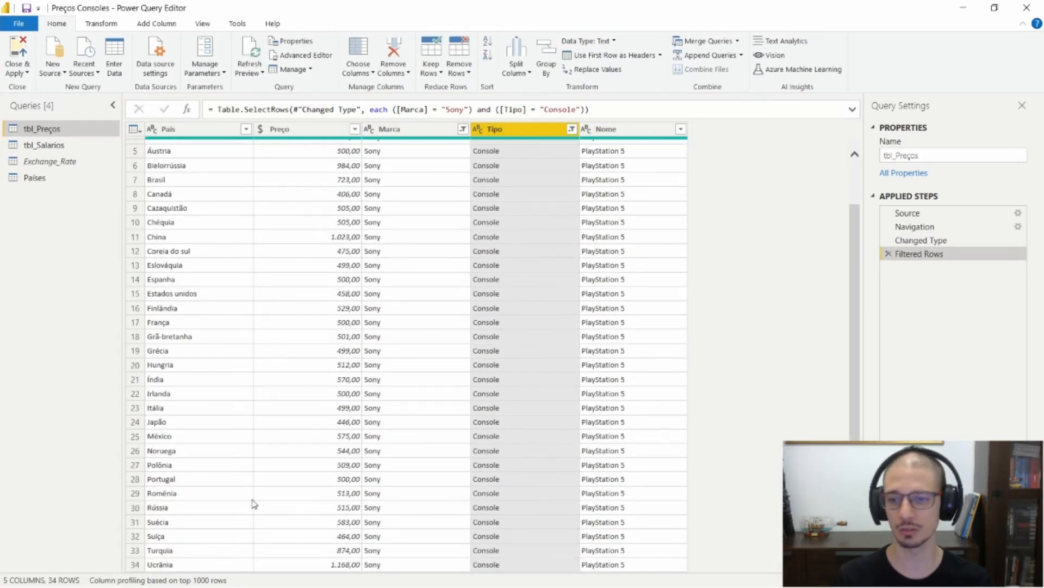
pyautogui.scroll(1, 187, 533)
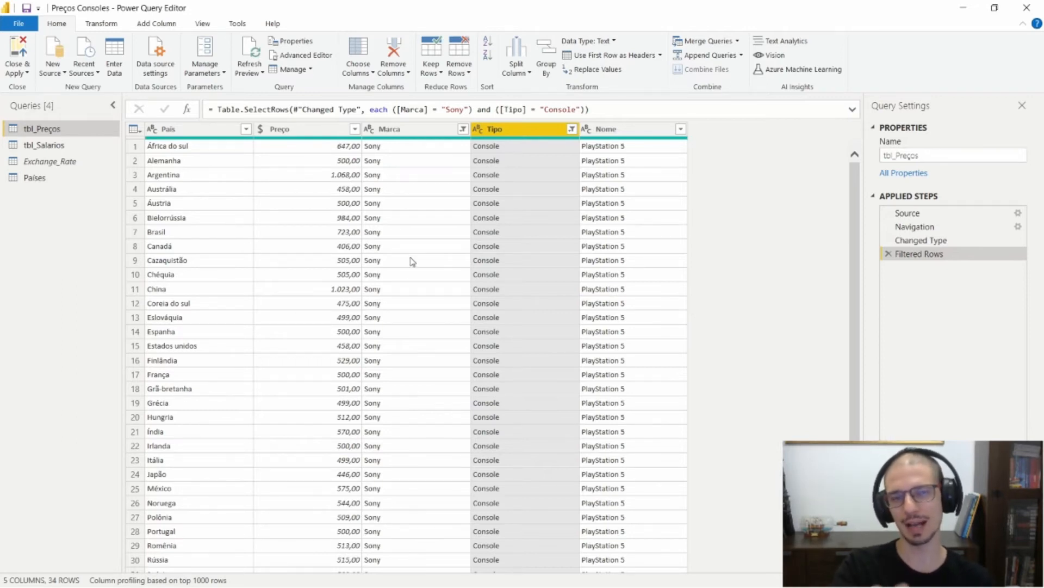
pyautogui.click(889, 254)
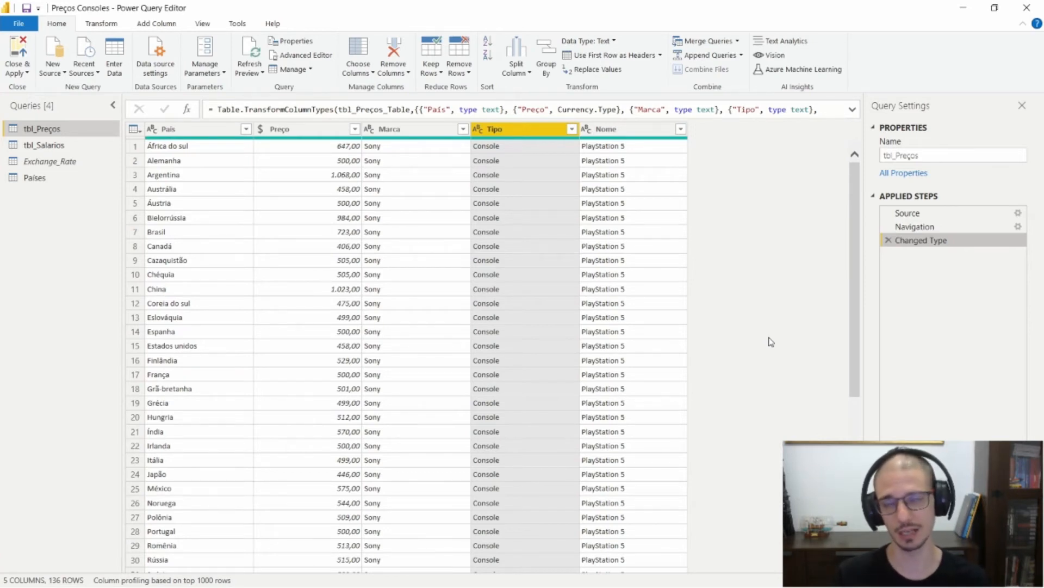
# Set up a left outer merge of tbl_Preços with Países, matching on the País column in both tables
pyautogui.click(34, 177)
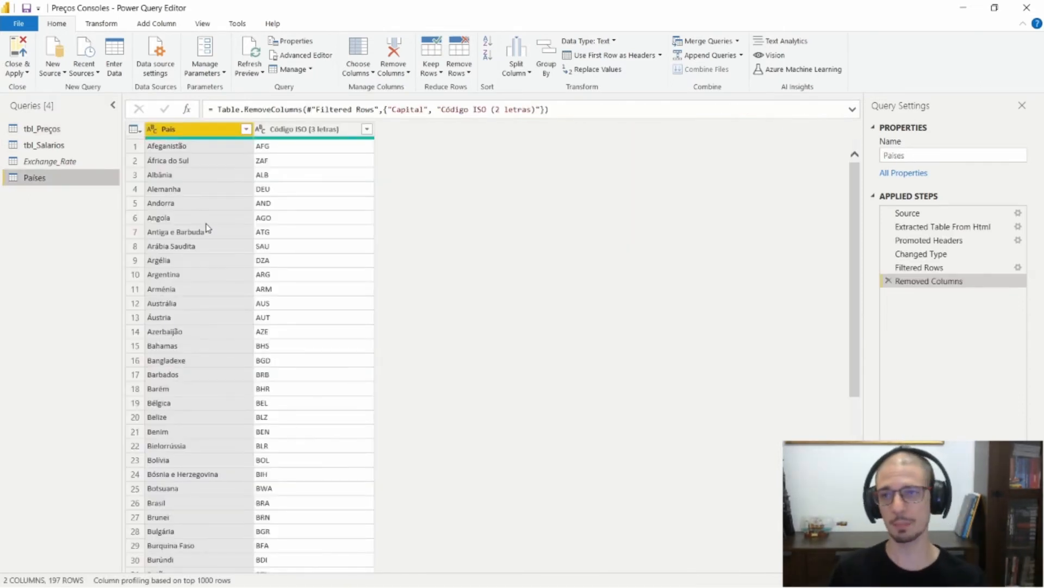
pyautogui.click(76, 131)
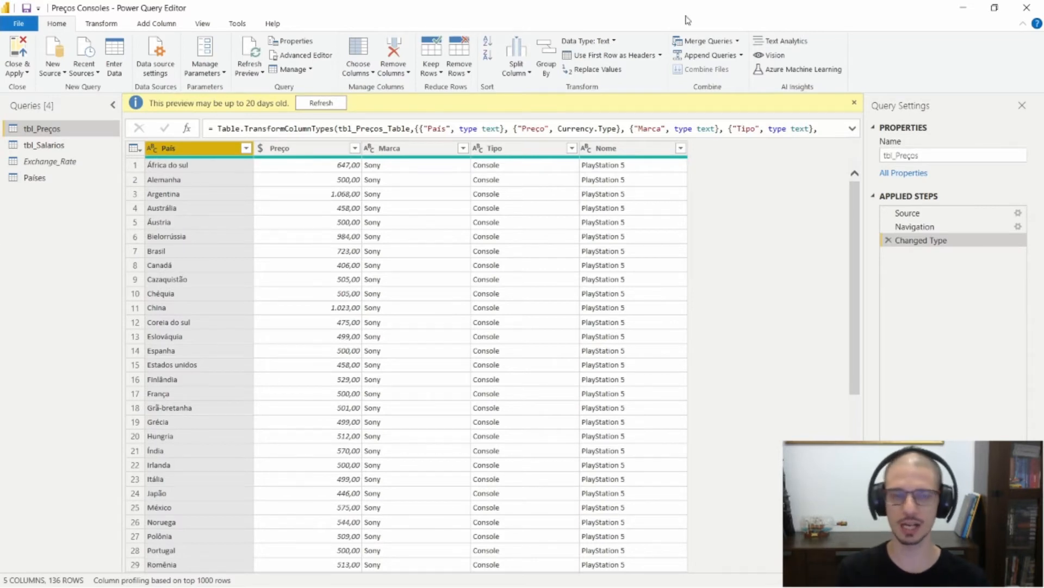
pyautogui.click(688, 42)
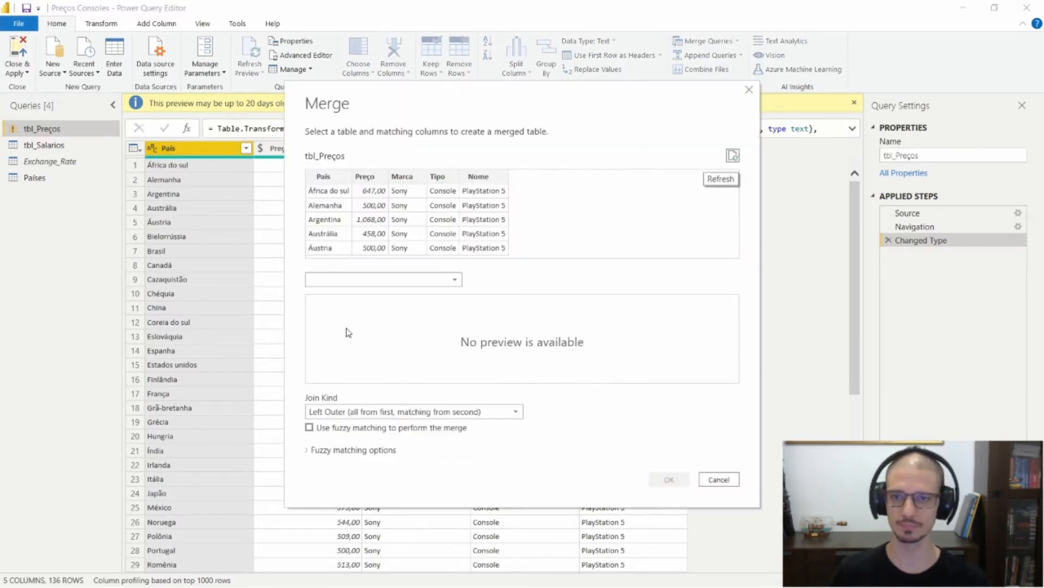
pyautogui.click(351, 279)
pyautogui.click(348, 292)
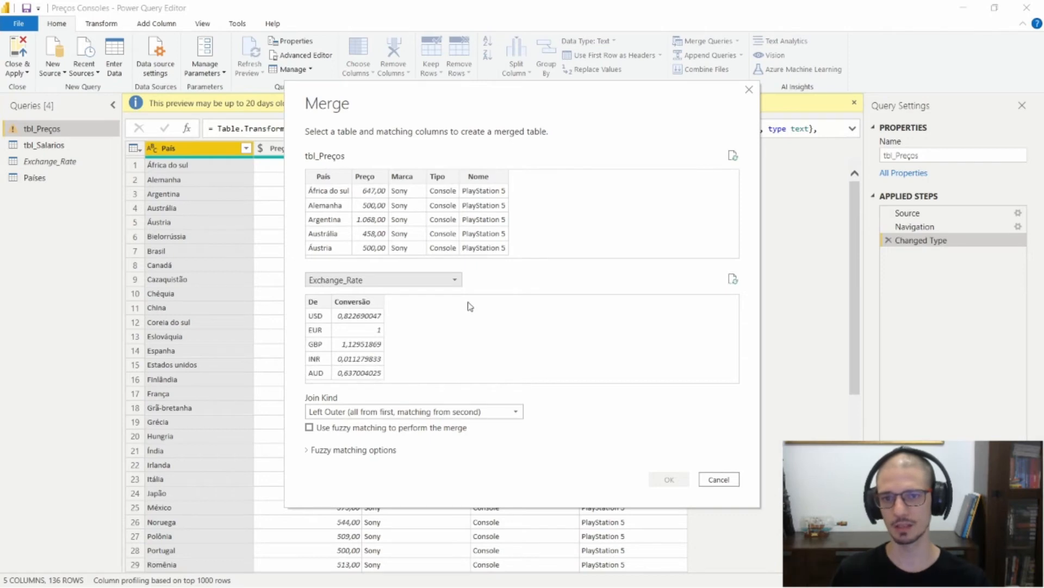
pyautogui.click(343, 281)
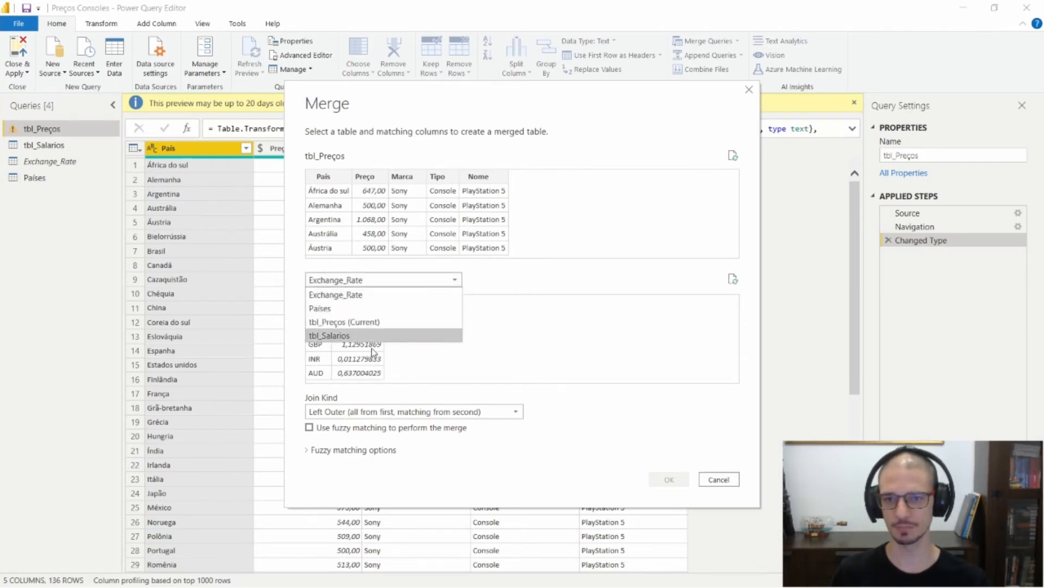
pyautogui.click(348, 305)
pyautogui.click(330, 177)
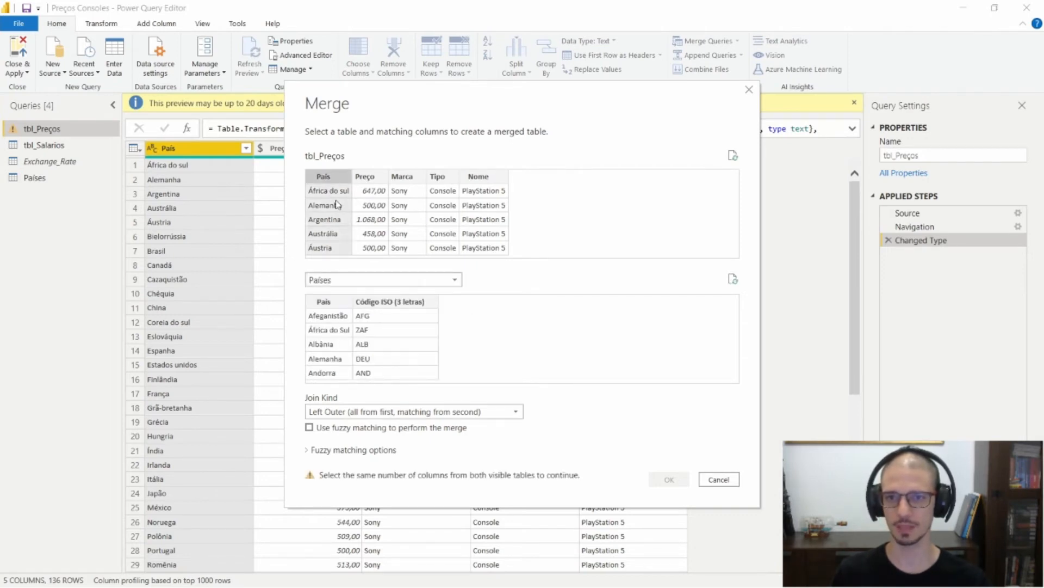
pyautogui.click(326, 300)
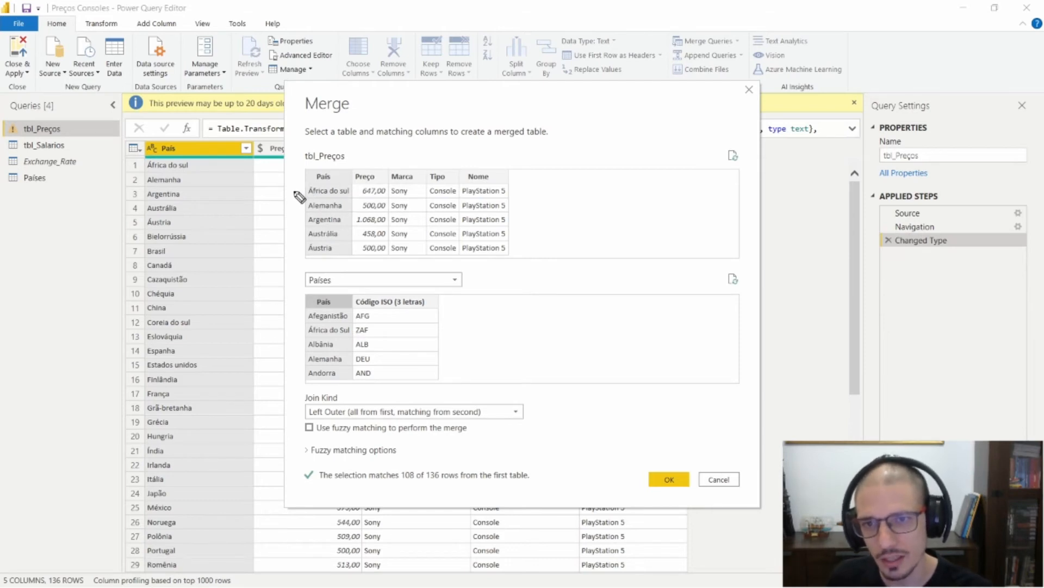
pyautogui.moveTo(285, 192); pyautogui.dragTo(303, 192)
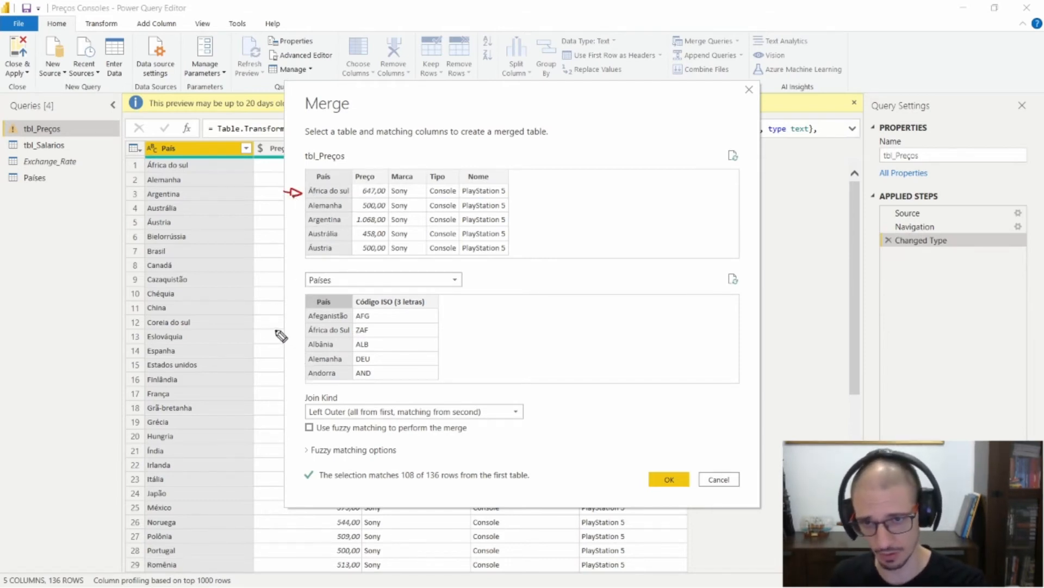
pyautogui.moveTo(275, 328); pyautogui.dragTo(293, 341)
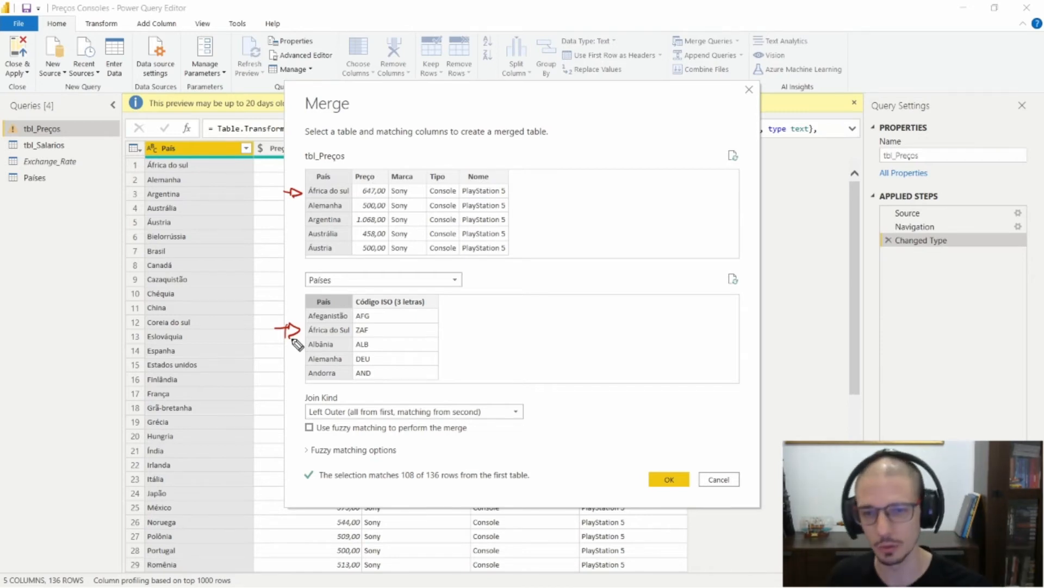
pyautogui.moveTo(346, 322)
pyautogui.mouseDown()
pyautogui.moveTo(343, 340)
pyautogui.moveTo(344, 320)
pyautogui.mouseUp()
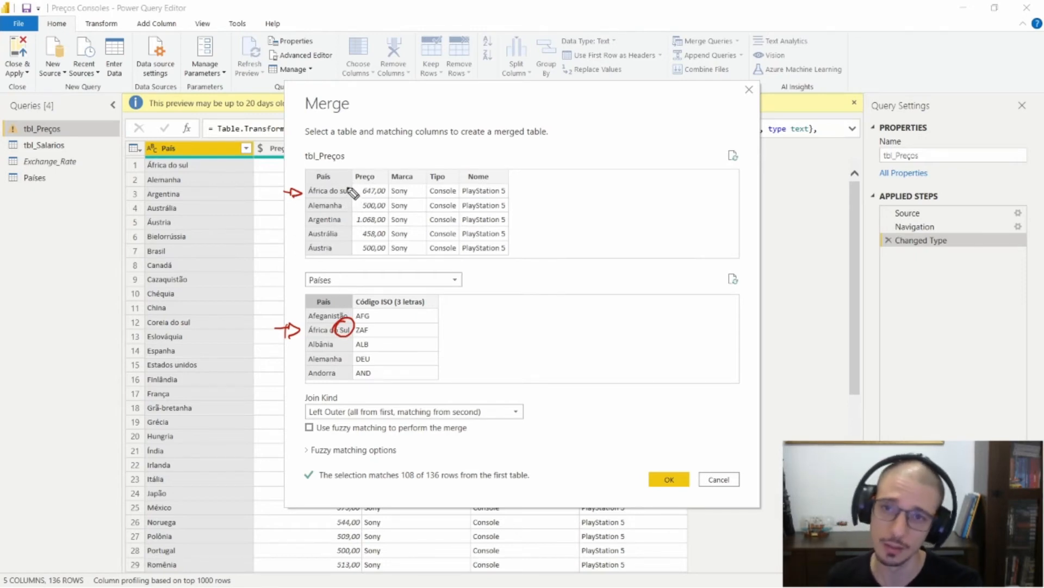
pyautogui.moveTo(348, 184); pyautogui.dragTo(333, 203)
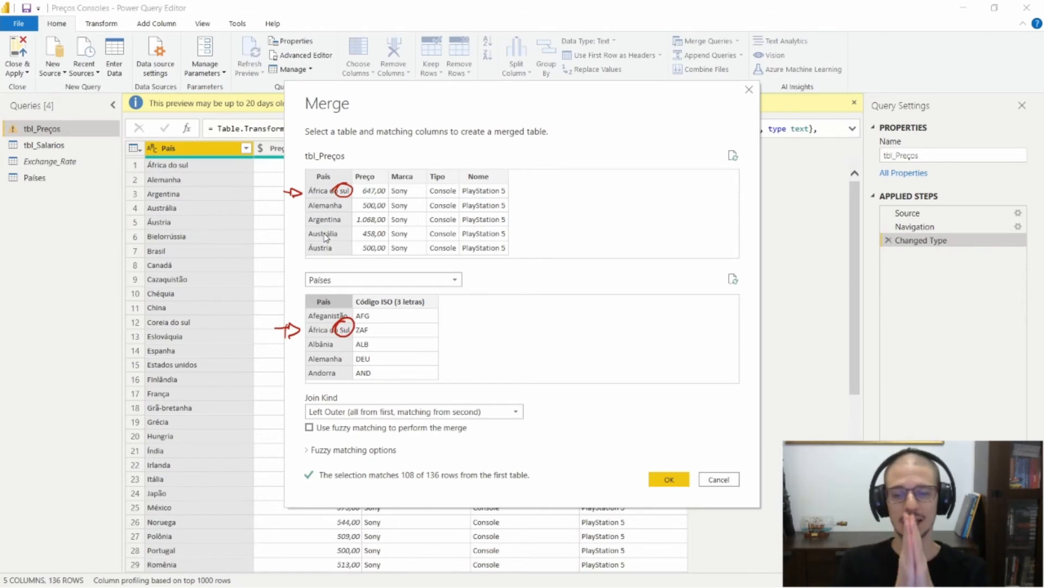
# Apply the merge with fuzzy matching and expand only Código ISO (3 letras) from Países, without the original column name prefix
pyautogui.click(309, 427)
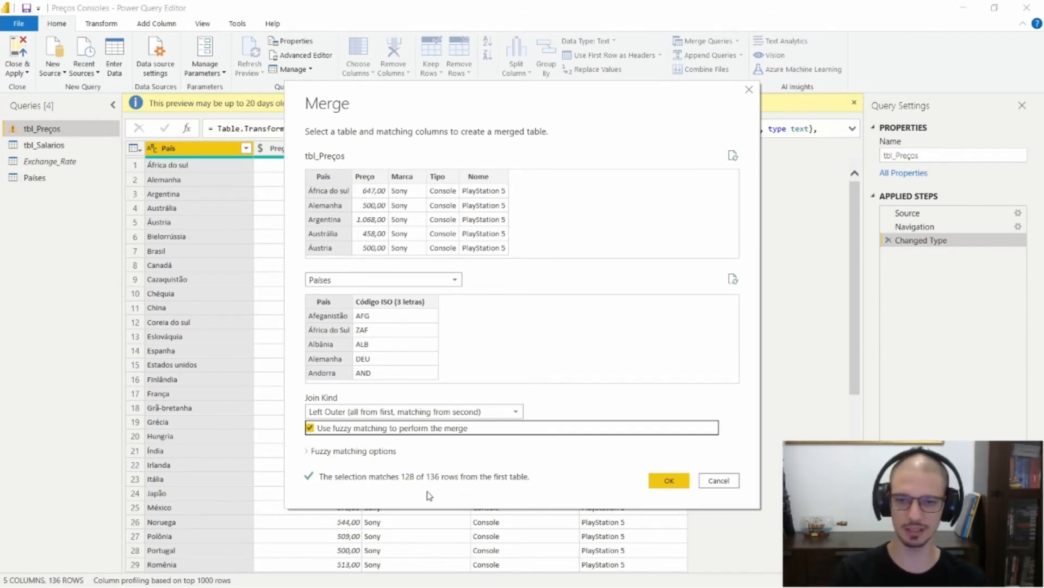
pyautogui.click(669, 480)
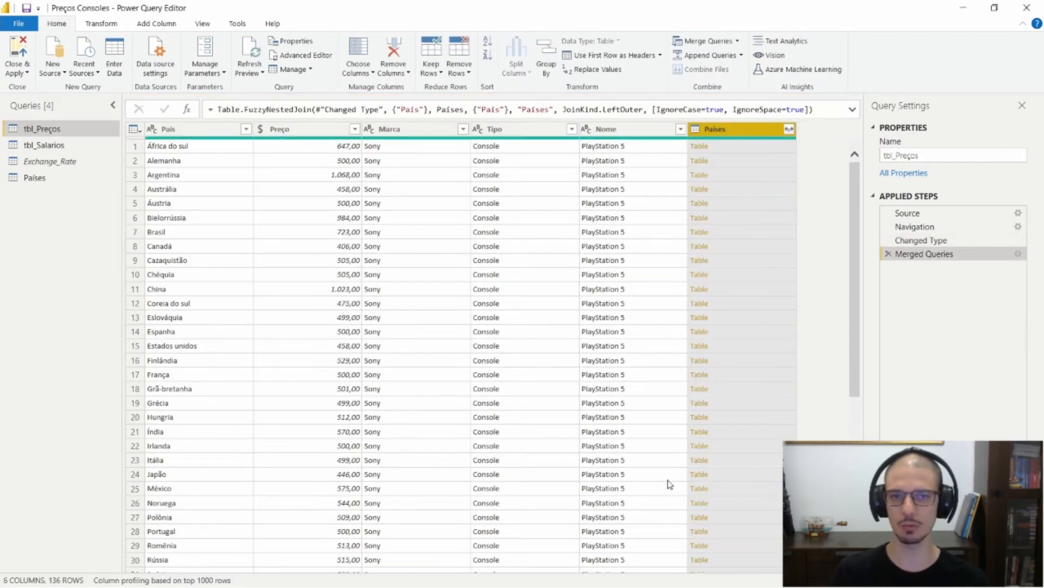
pyautogui.click(789, 130)
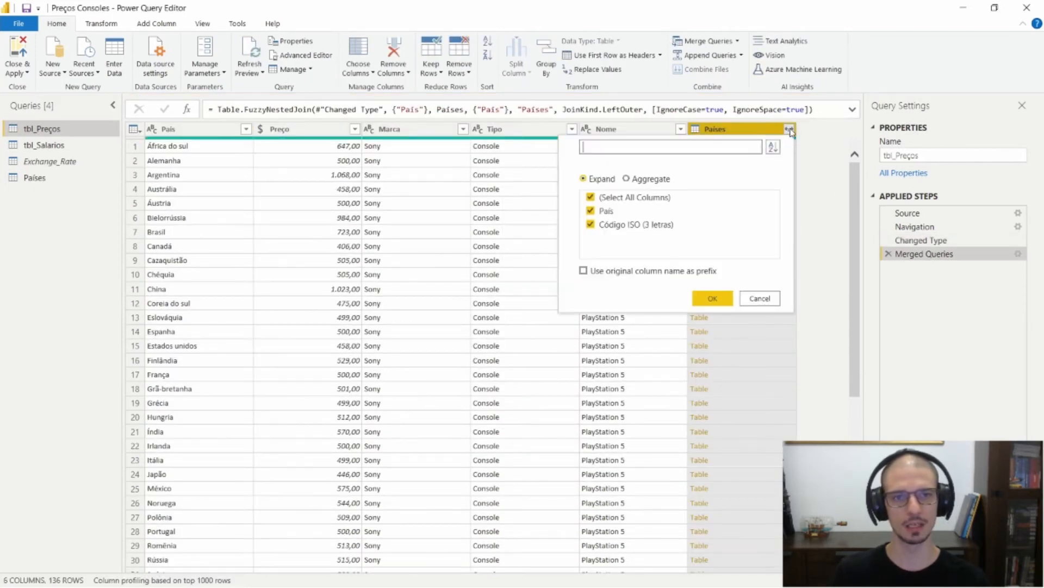
pyautogui.click(620, 211)
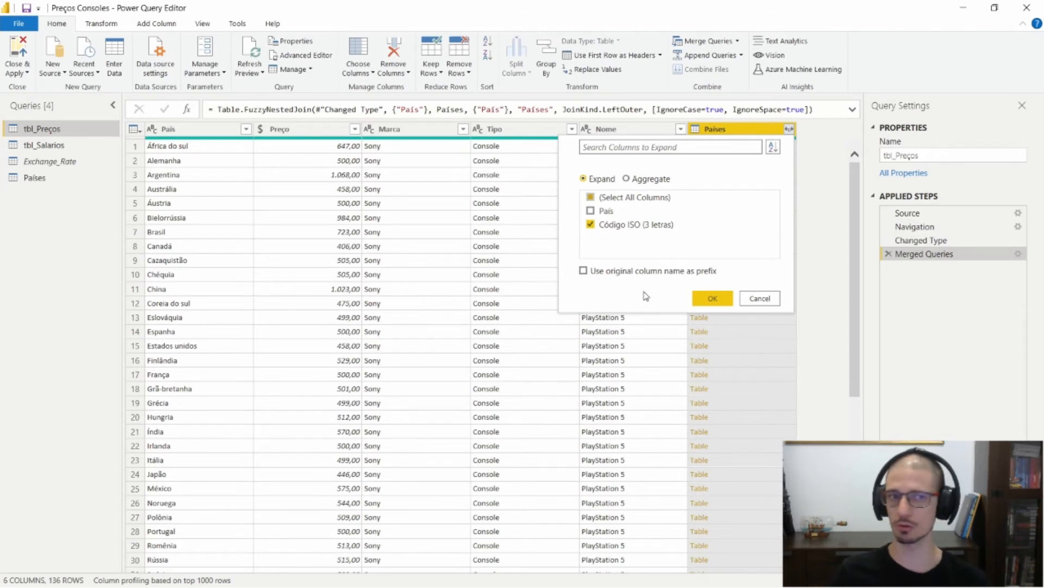
pyautogui.click(711, 299)
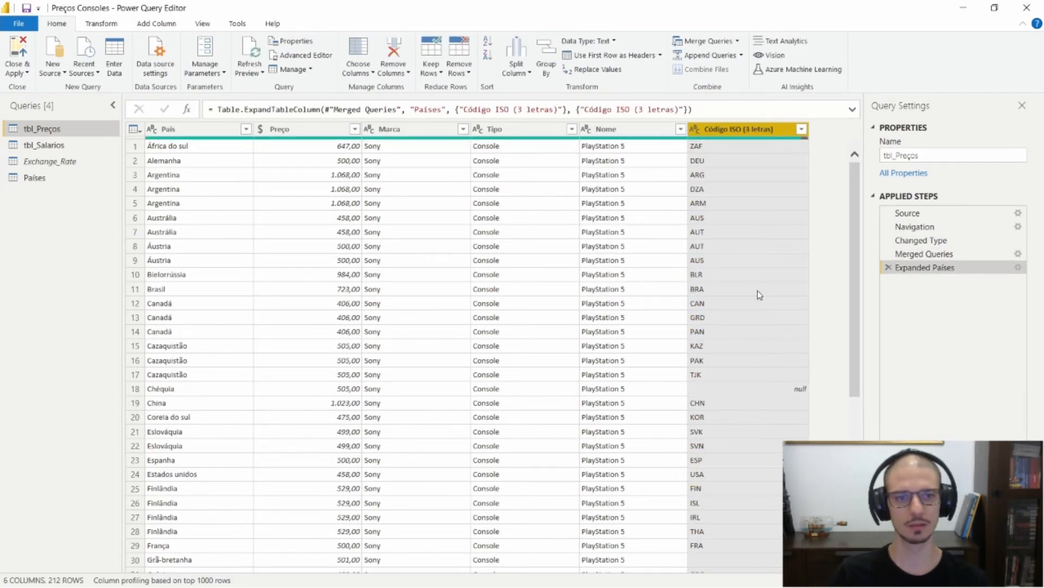
# Filter Código ISO (3 letras) in tbl_Preços to null only and review which countries lack a code
pyautogui.click(747, 389)
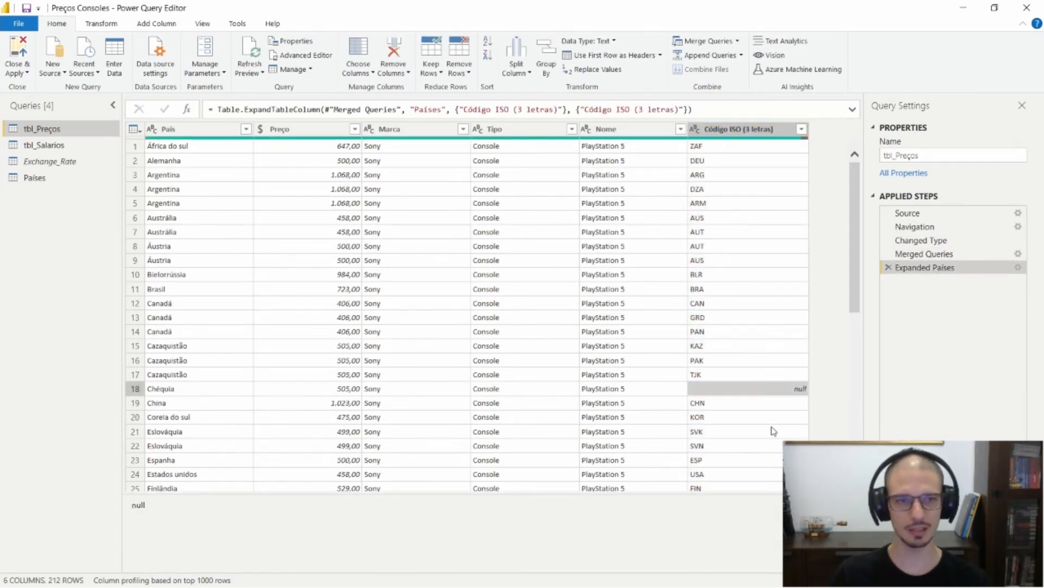
pyautogui.click(801, 129)
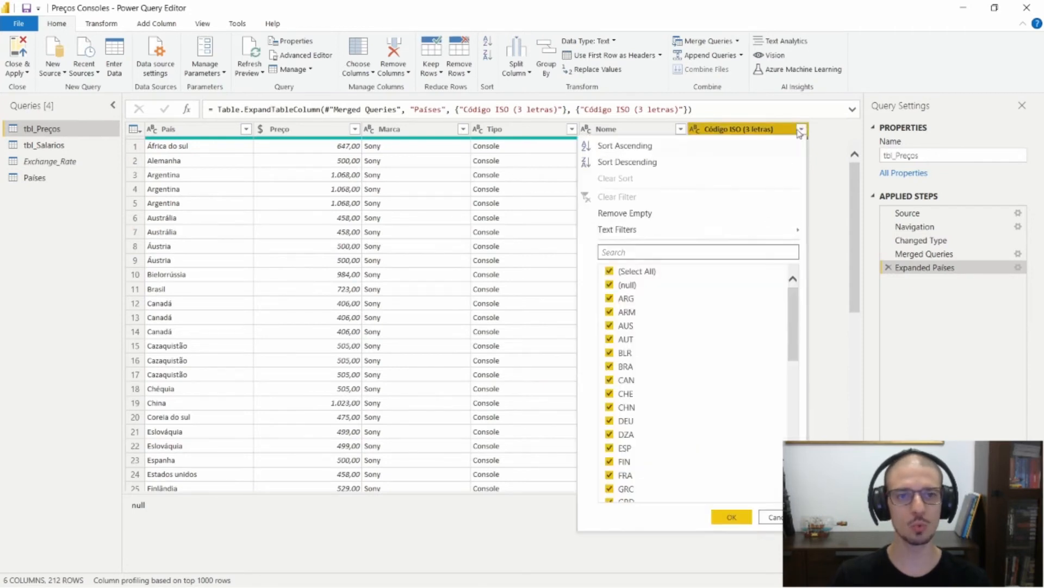
pyautogui.click(625, 271)
pyautogui.click(627, 285)
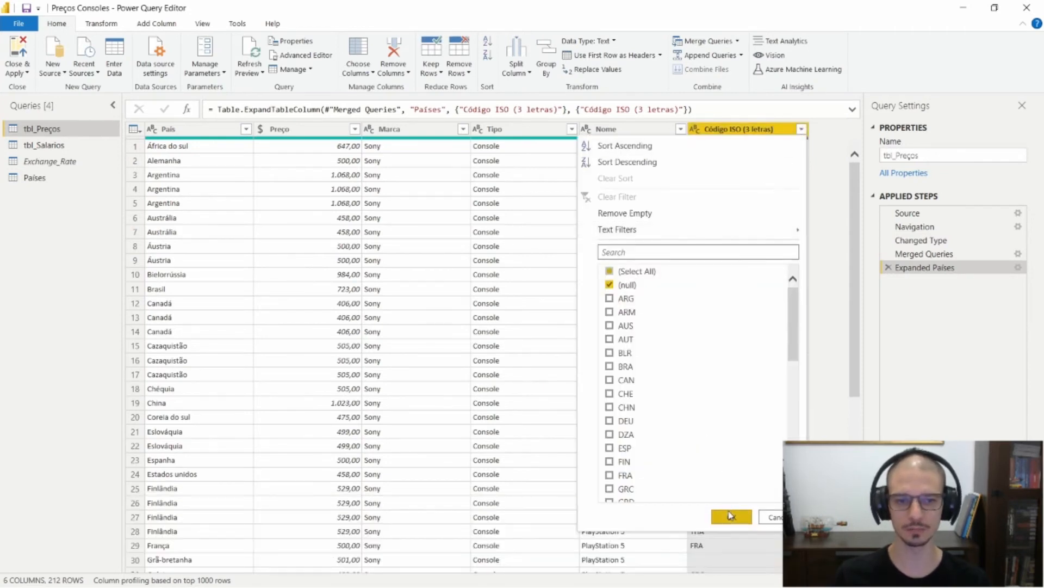
pyautogui.click(732, 517)
pyautogui.click(795, 228)
pyautogui.click(198, 159)
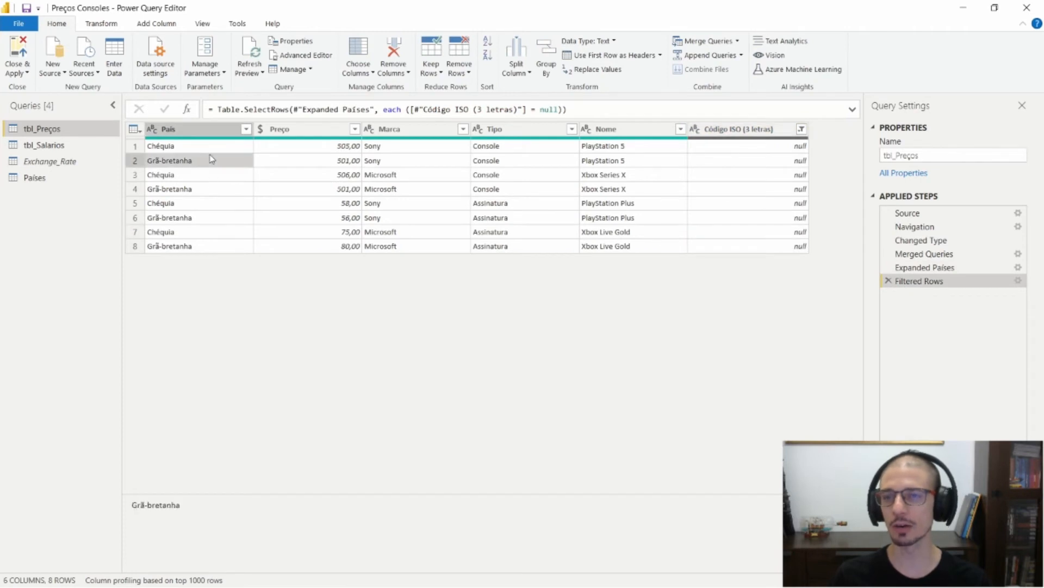
pyautogui.click(214, 146)
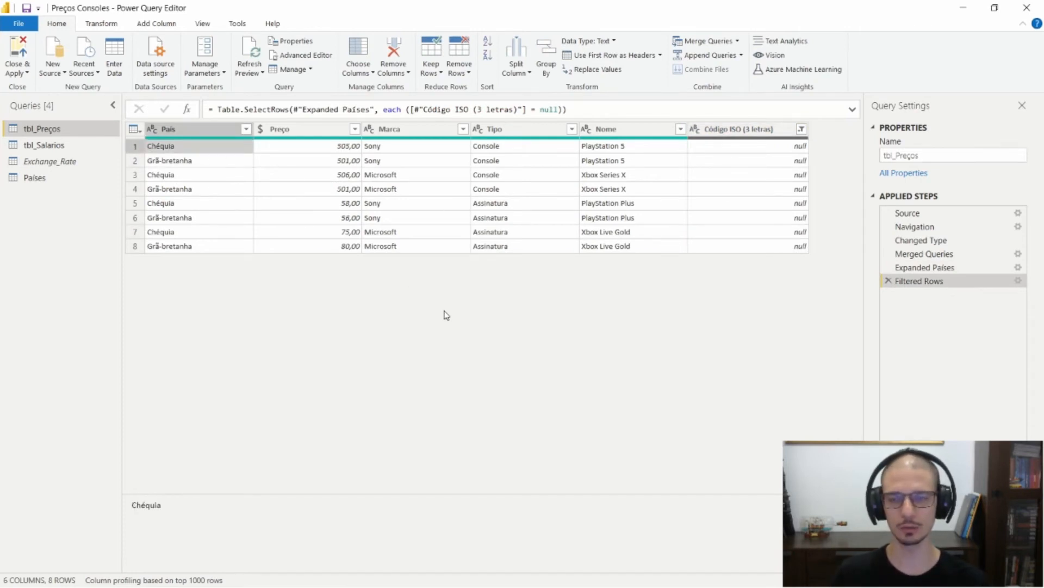
pyautogui.click(207, 160)
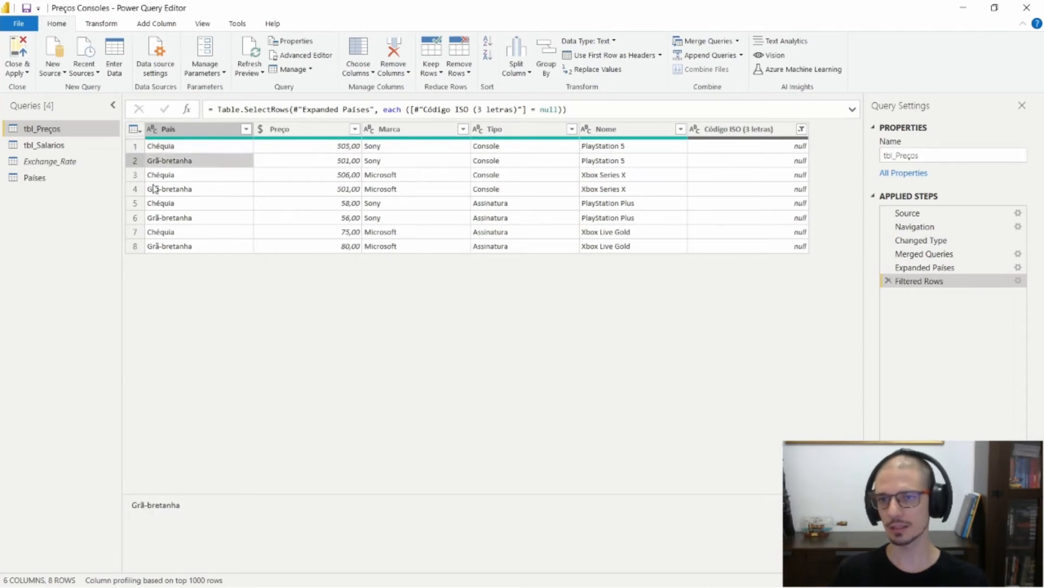
# Filter Países to the ISO code GBR to check how that country is named, and delete the filter step
pyautogui.click(34, 178)
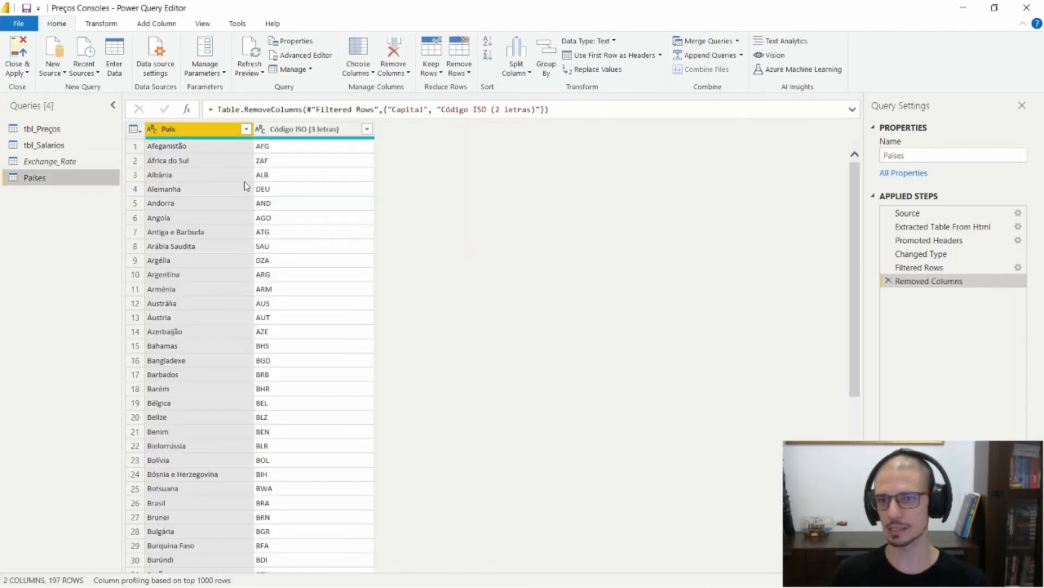
pyautogui.scroll(-3, 362, 214)
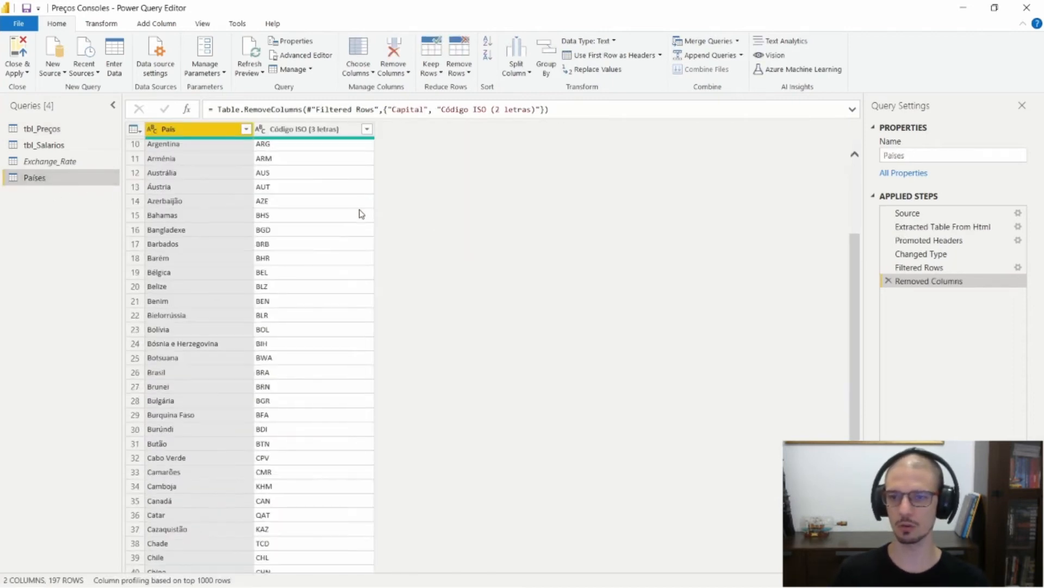
pyautogui.scroll(-10, 362, 214)
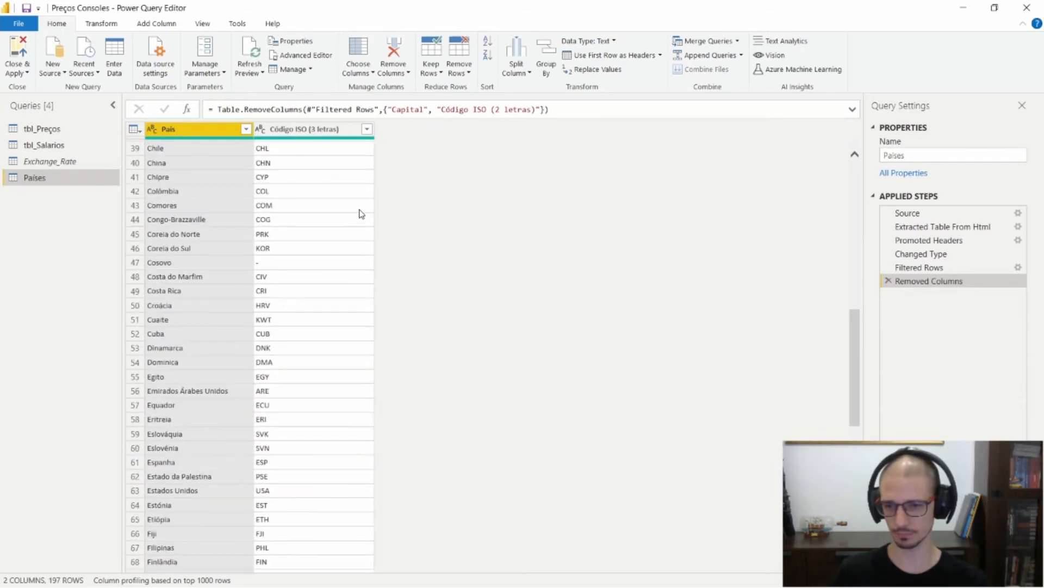
pyautogui.scroll(13, 362, 214)
pyautogui.click(368, 132)
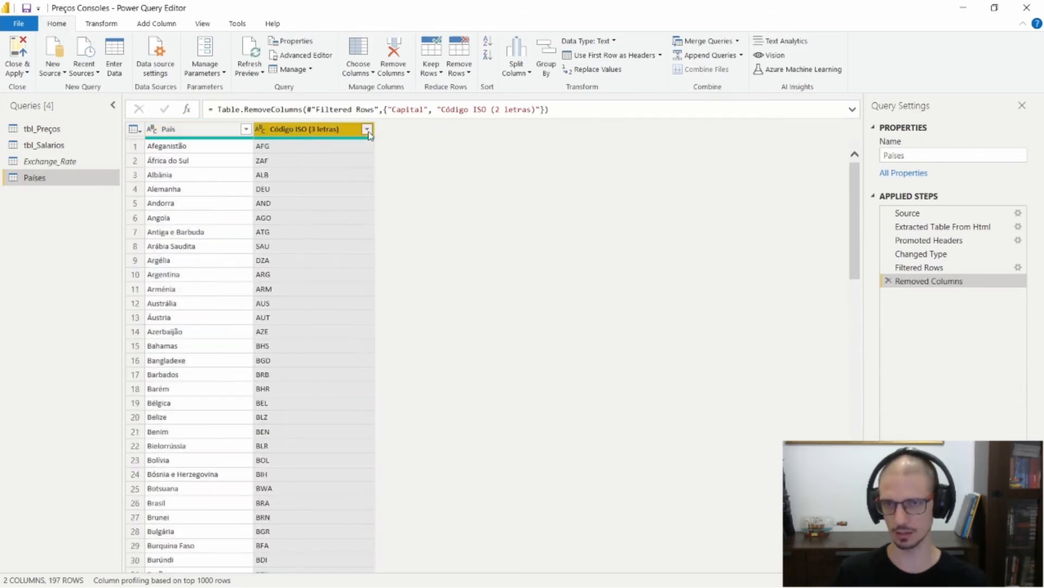
pyautogui.click(368, 131)
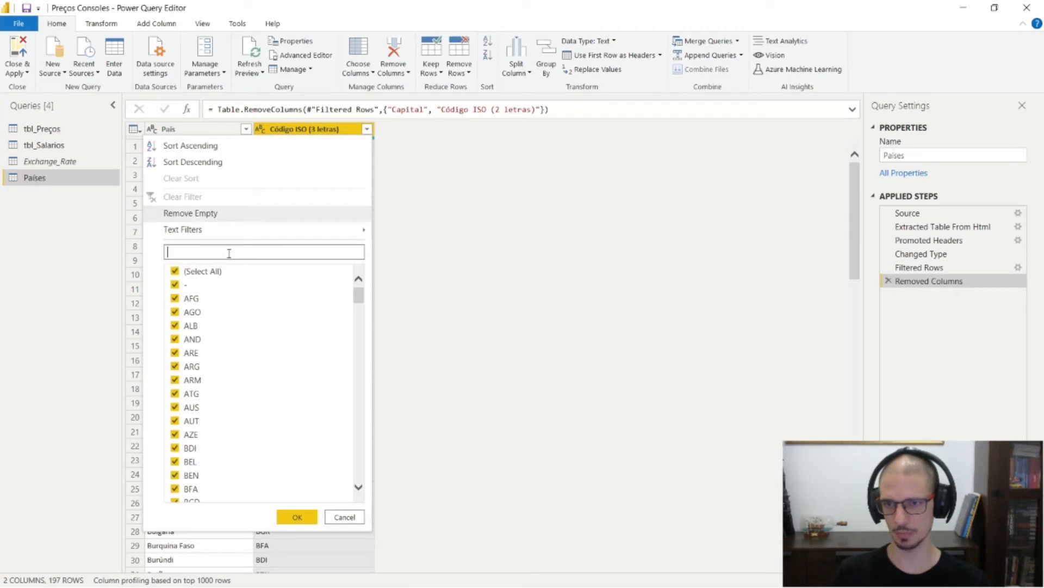
pyautogui.write('gb')
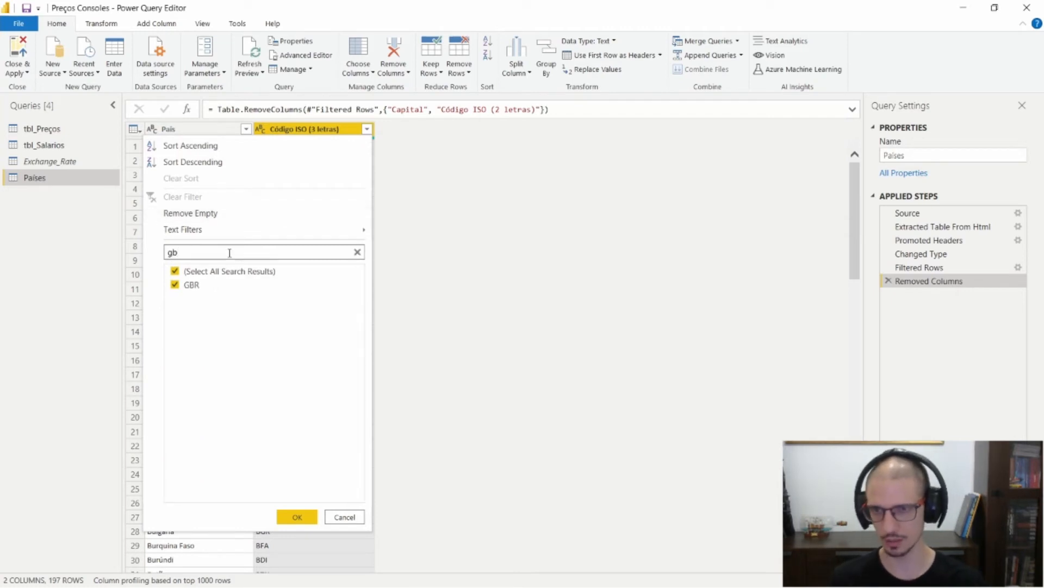
pyautogui.press('Return')
pyautogui.click(248, 149)
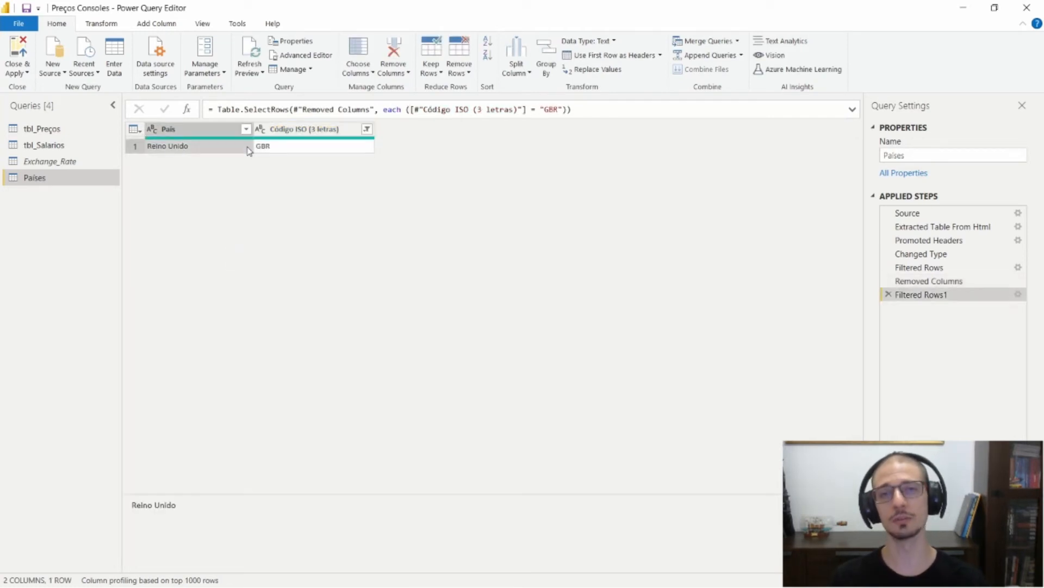
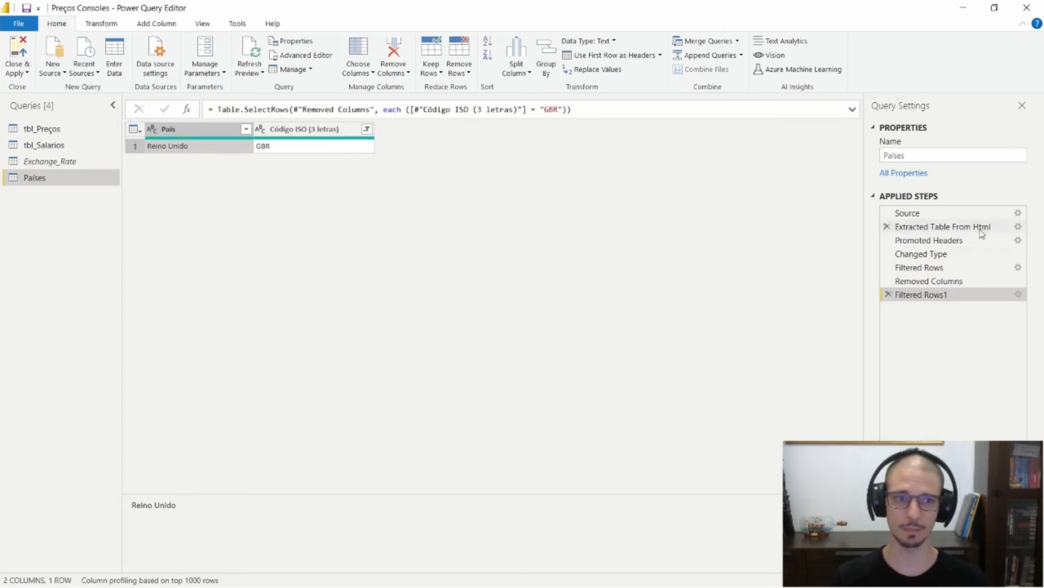
pyautogui.click(890, 295)
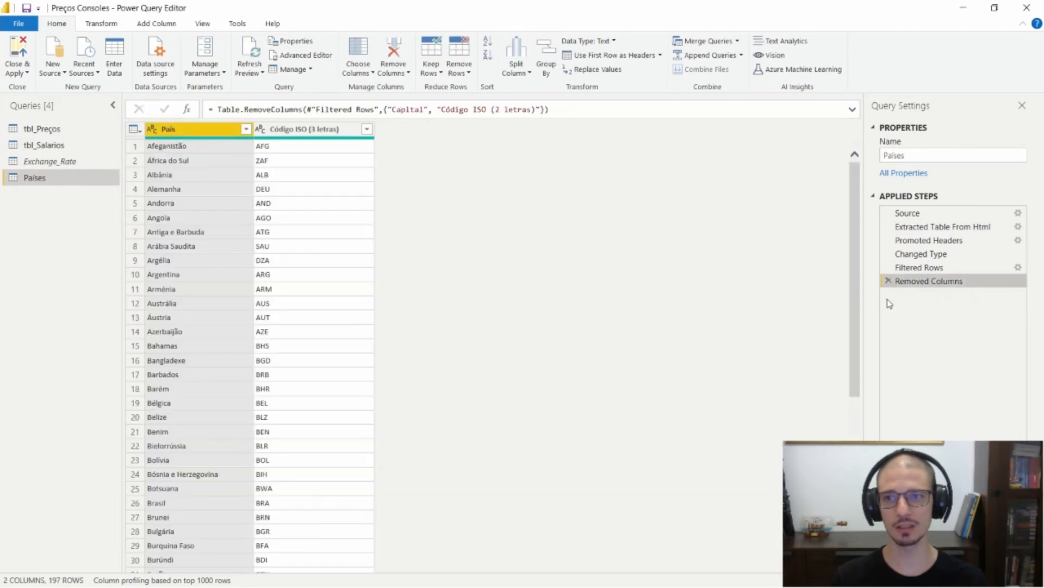
# Compare the country names and codes across tbl_Salarios, Países and the filtered tbl_Preços
pyautogui.click(51, 146)
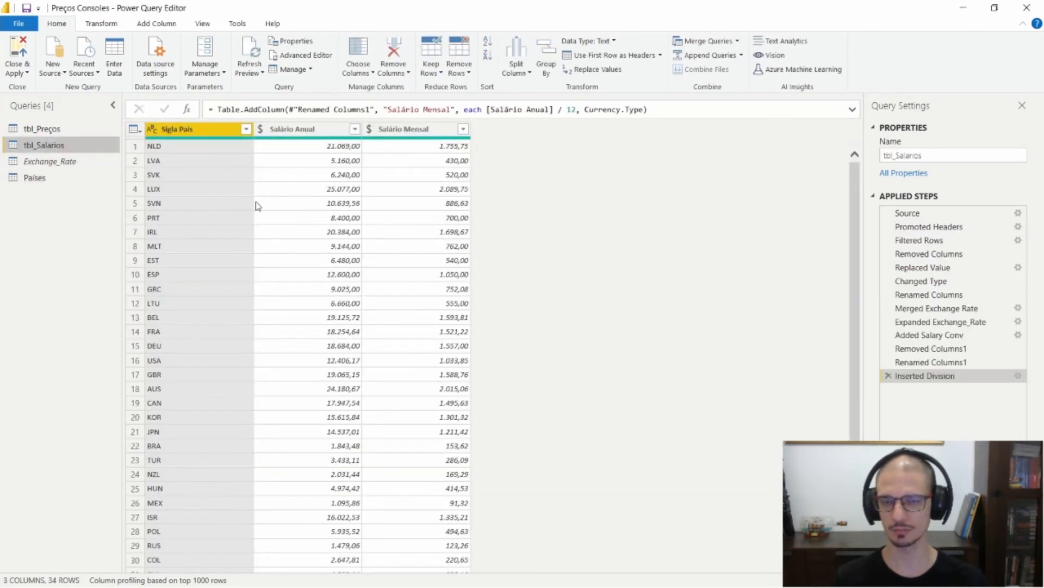
pyautogui.doubleClick(59, 129)
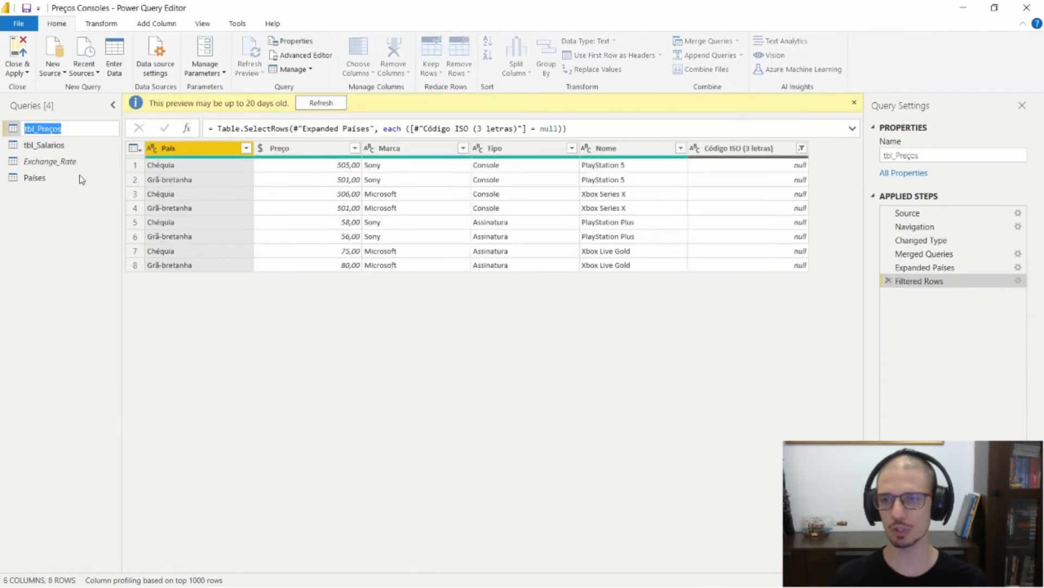
pyautogui.doubleClick(73, 177)
pyautogui.click(213, 200)
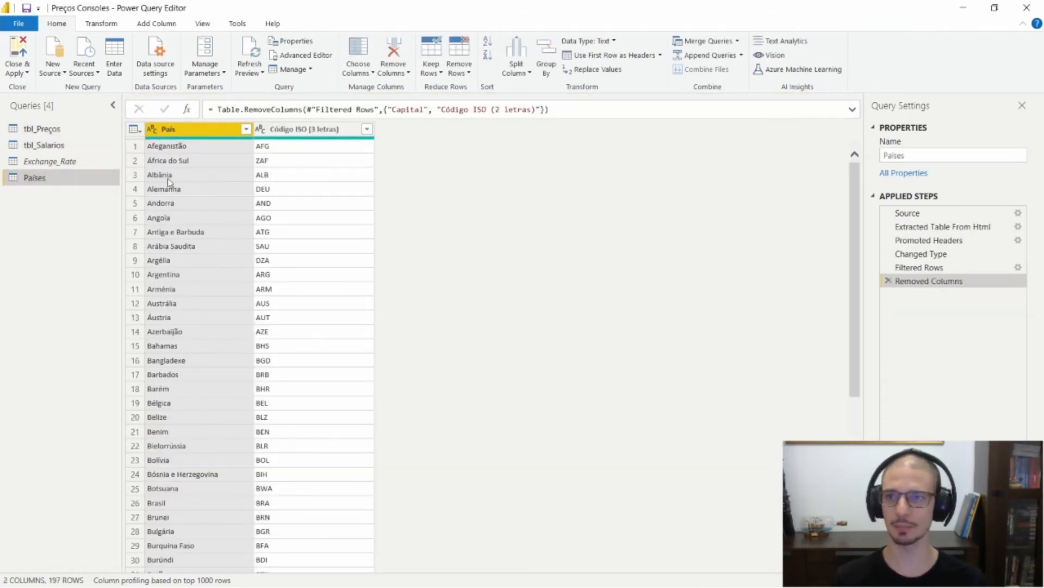
pyautogui.click(42, 129)
pyautogui.click(202, 268)
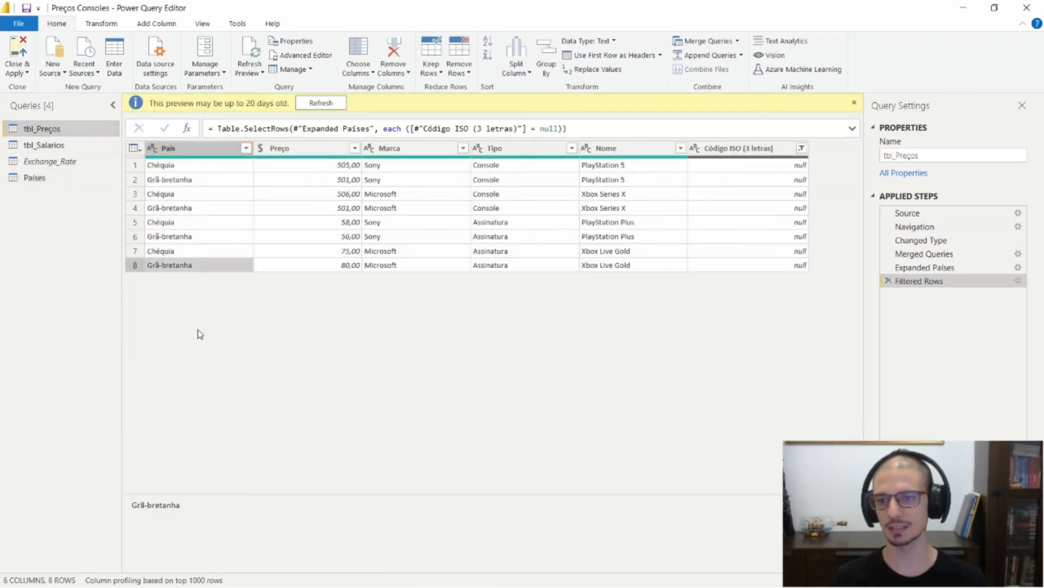
# Copy the country name Grã-bretanha from tbl_Preços and review its other rows lacking an ISO code
pyautogui.moveTo(192, 502); pyautogui.dragTo(113, 499)
pyautogui.hotkey('ctrl', 'c')
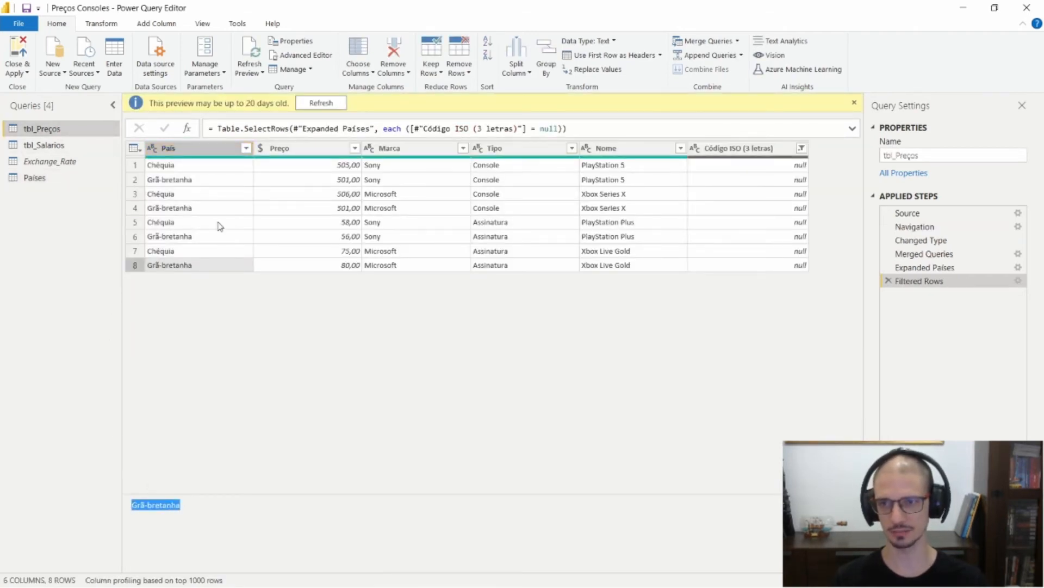
pyautogui.click(289, 223)
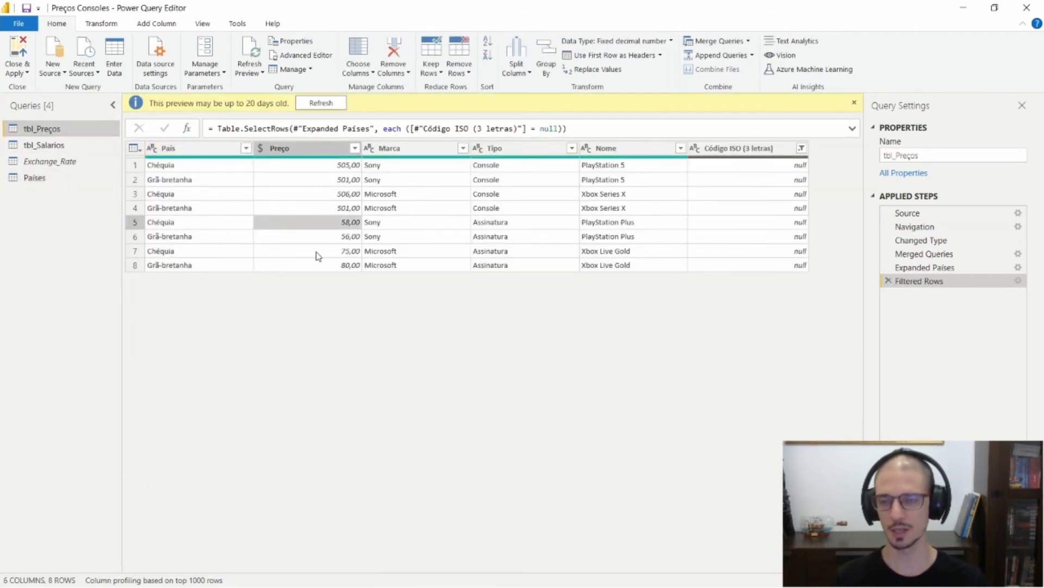
pyautogui.click(244, 185)
pyautogui.click(225, 208)
pyautogui.click(205, 236)
pyautogui.click(210, 267)
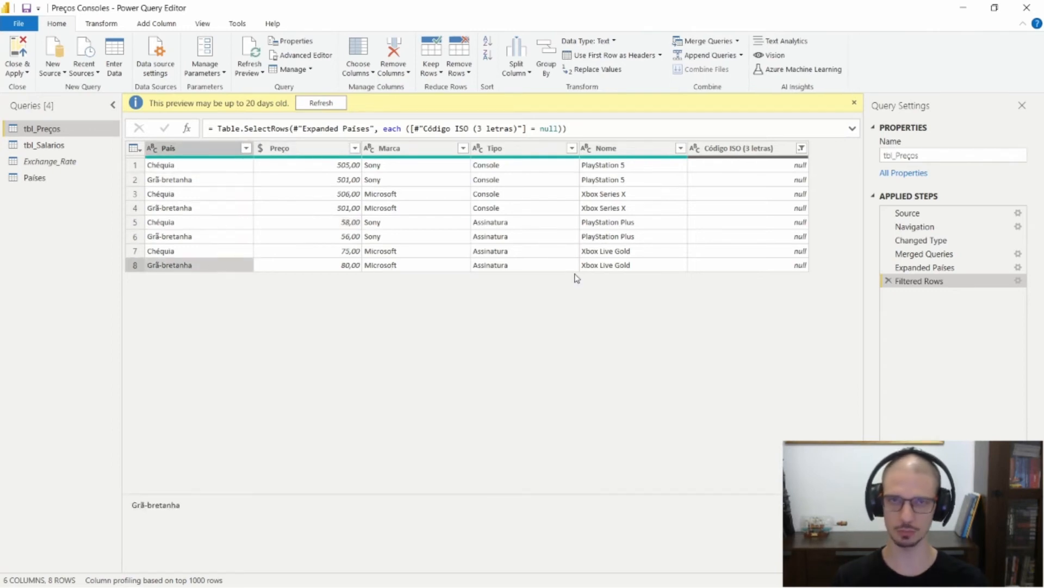
# Filter Código ISO (3 letras) in Países to GBR to check how that country is named
pyautogui.click(53, 180)
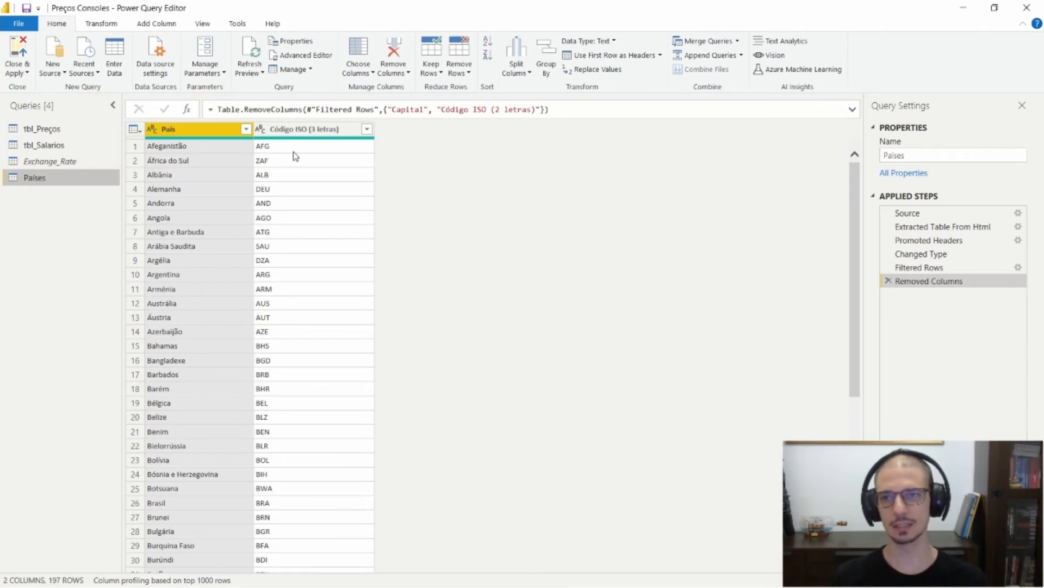
pyautogui.click(285, 129)
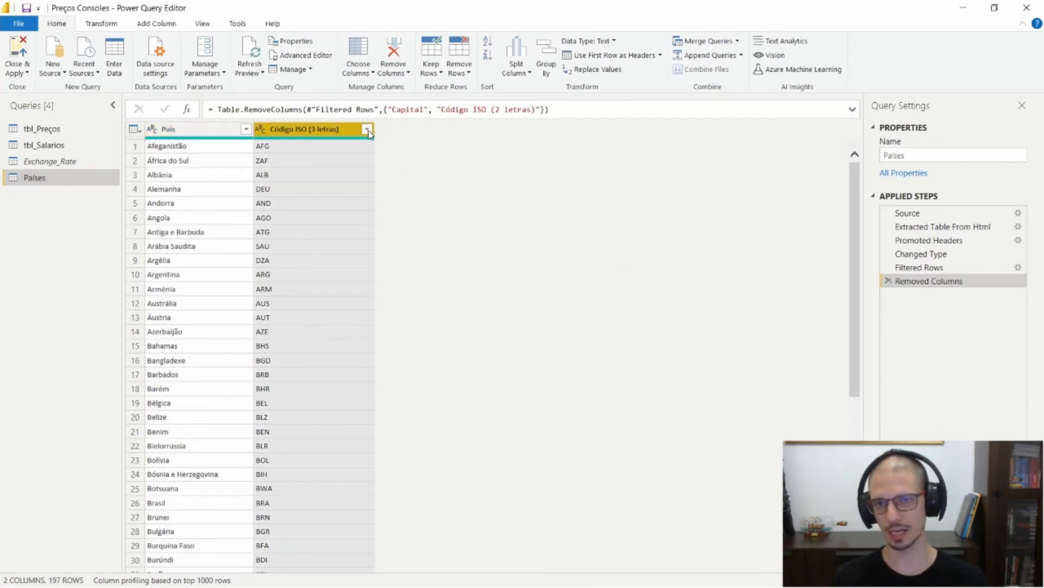
pyautogui.click(368, 129)
pyautogui.write('brl')
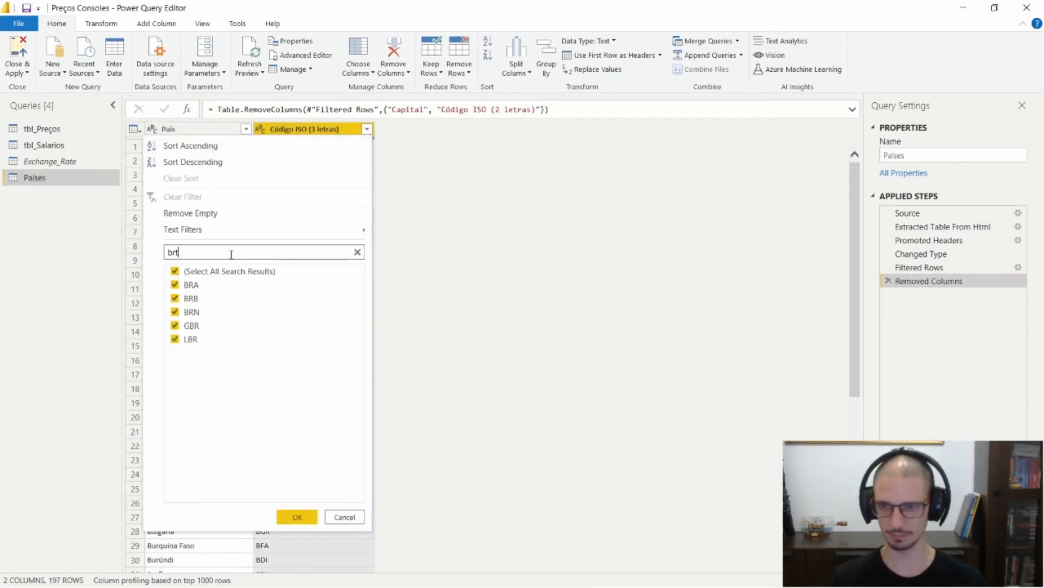
pyautogui.press('BackSpace')
pyautogui.press('BackSpace')
pyautogui.press('BackSpace')
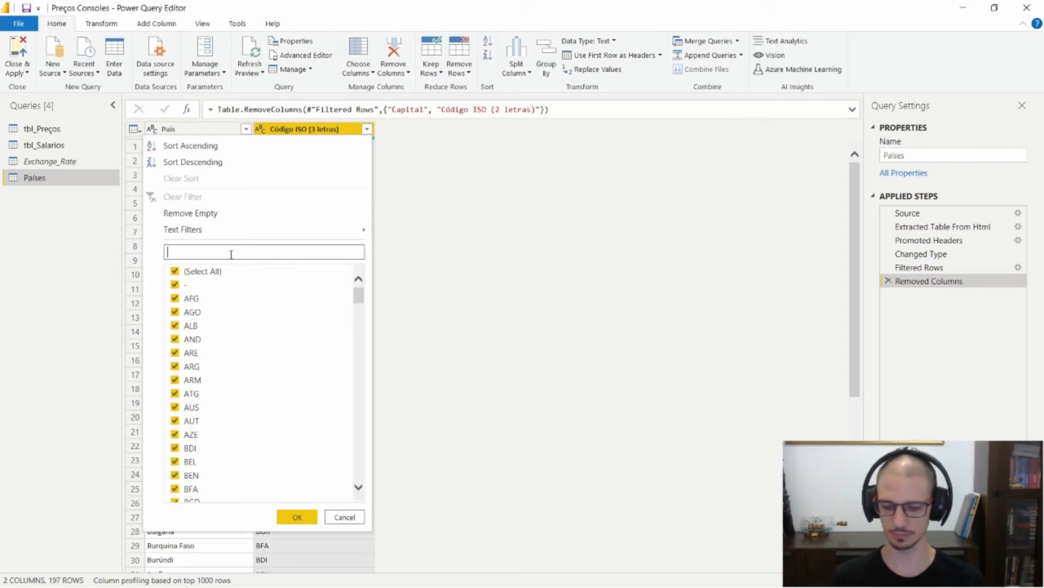
pyautogui.write('gbr')
pyautogui.press('Return')
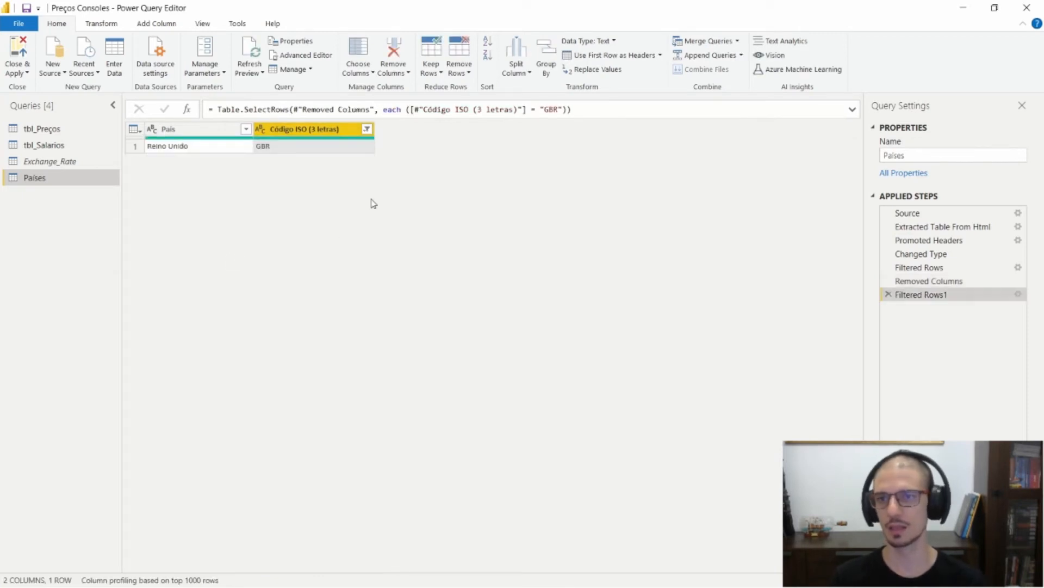
# Replace the value Reino Unido with Grã-bretanha in the País column of Países
pyautogui.click(234, 129)
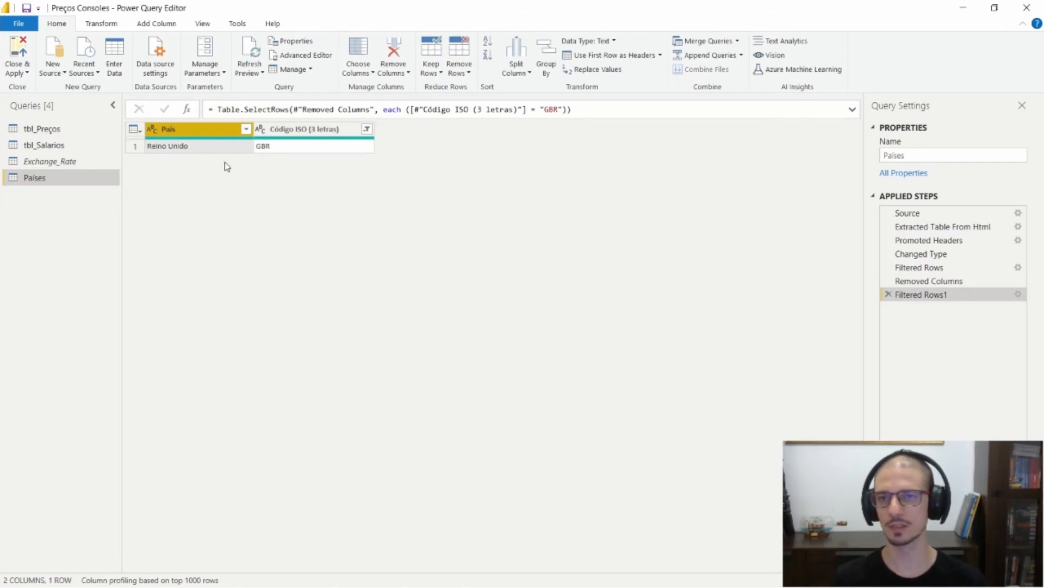
pyautogui.click(100, 25)
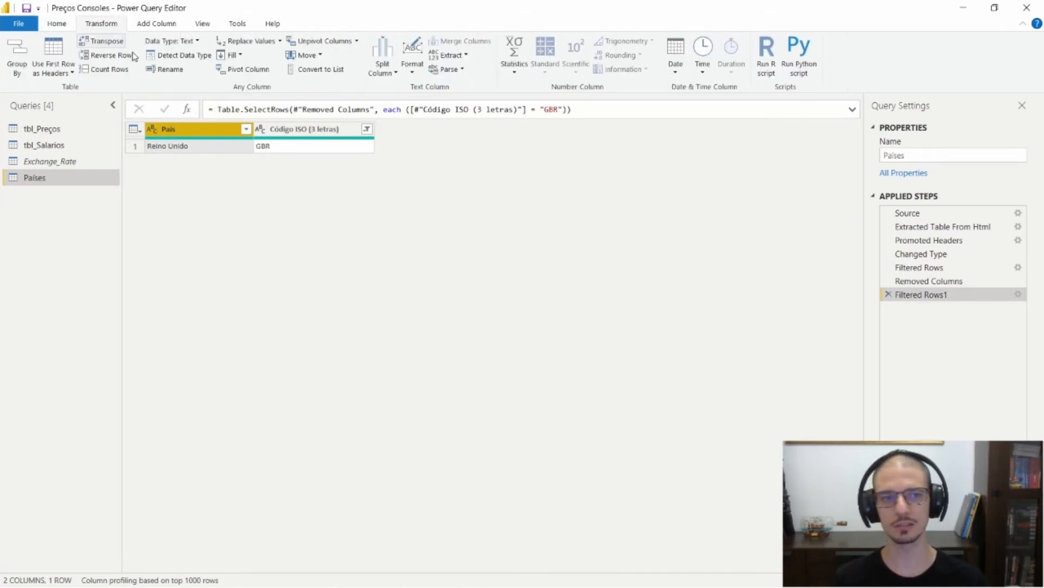
pyautogui.click(255, 41)
pyautogui.click(381, 301)
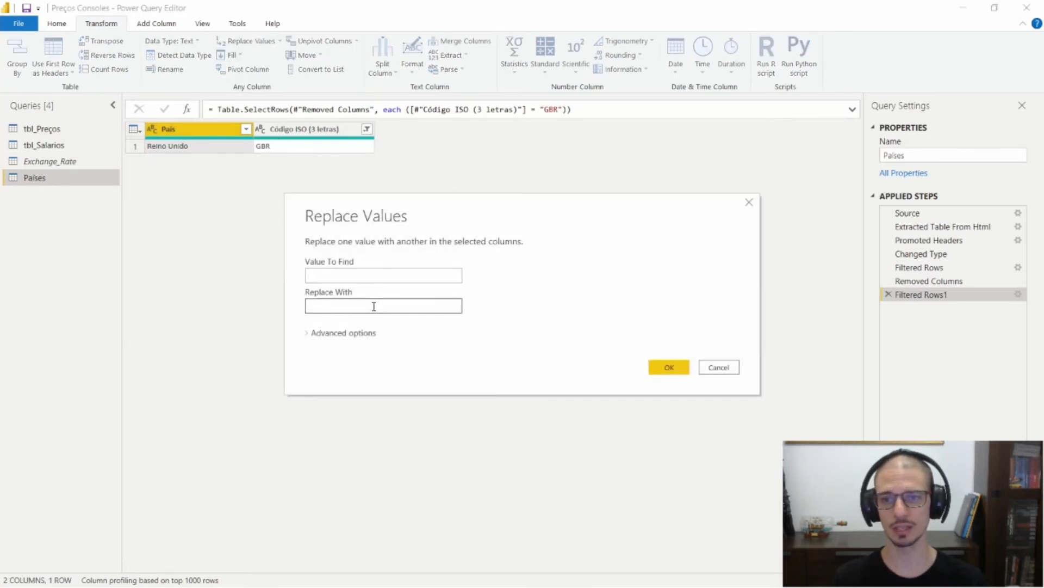
pyautogui.hotkey('ctrl', 'v')
pyautogui.click(388, 275)
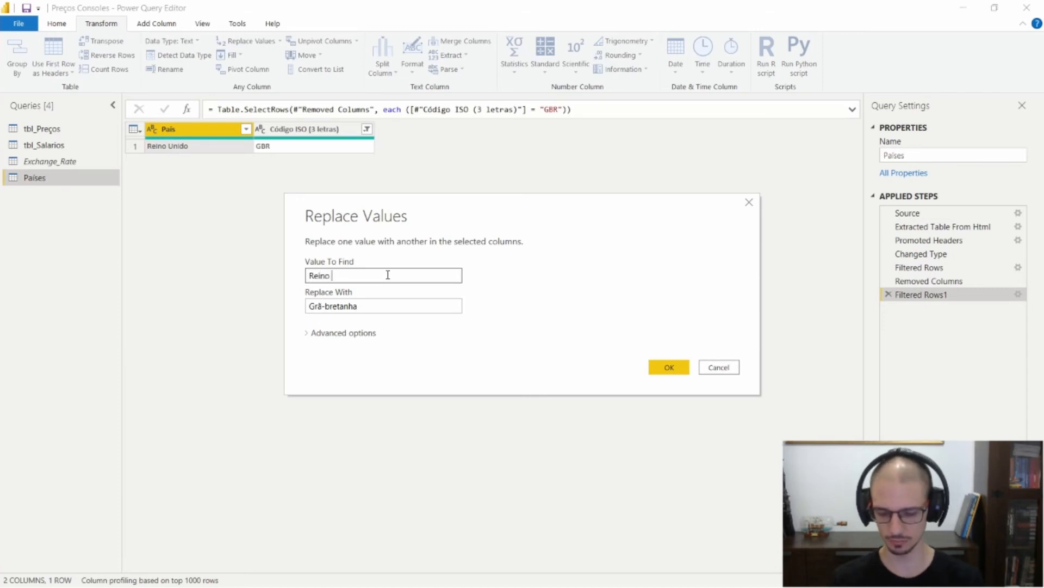
pyautogui.click(677, 367)
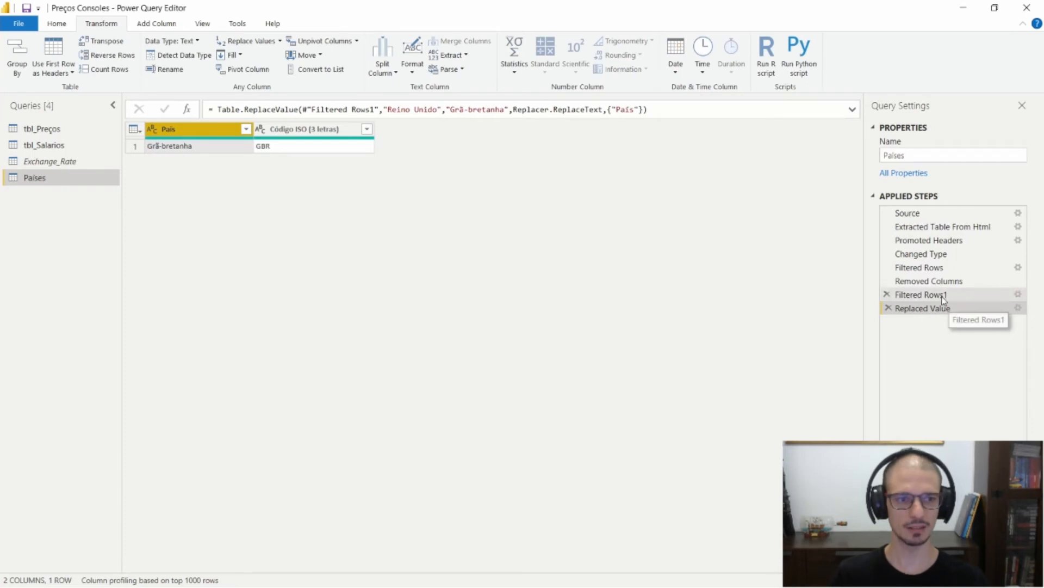
# Delete the Filtered Rows1 step from Países, keeping the value replacement
pyautogui.click(892, 293)
pyautogui.click(890, 294)
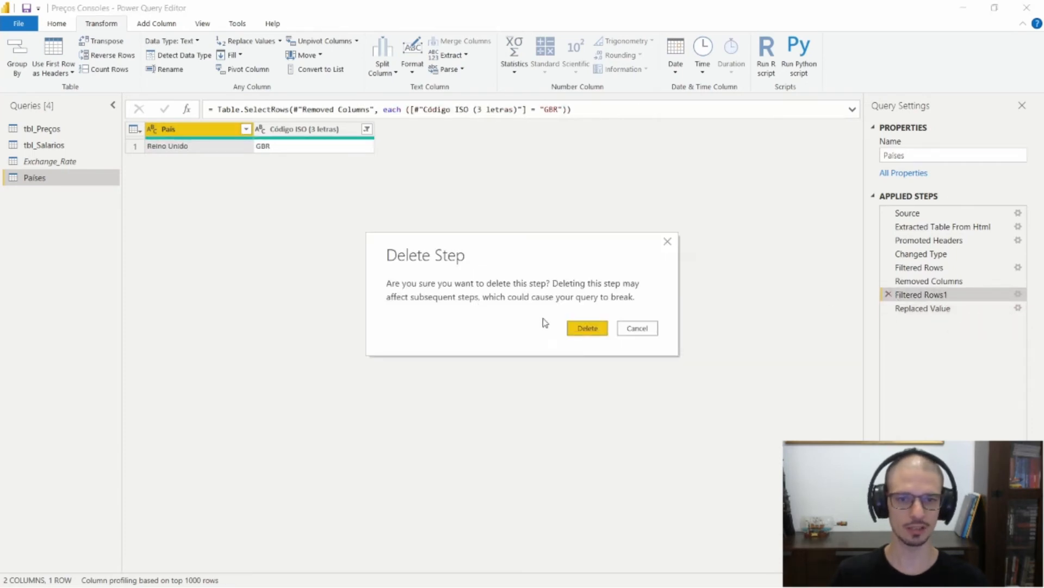
pyautogui.click(586, 336)
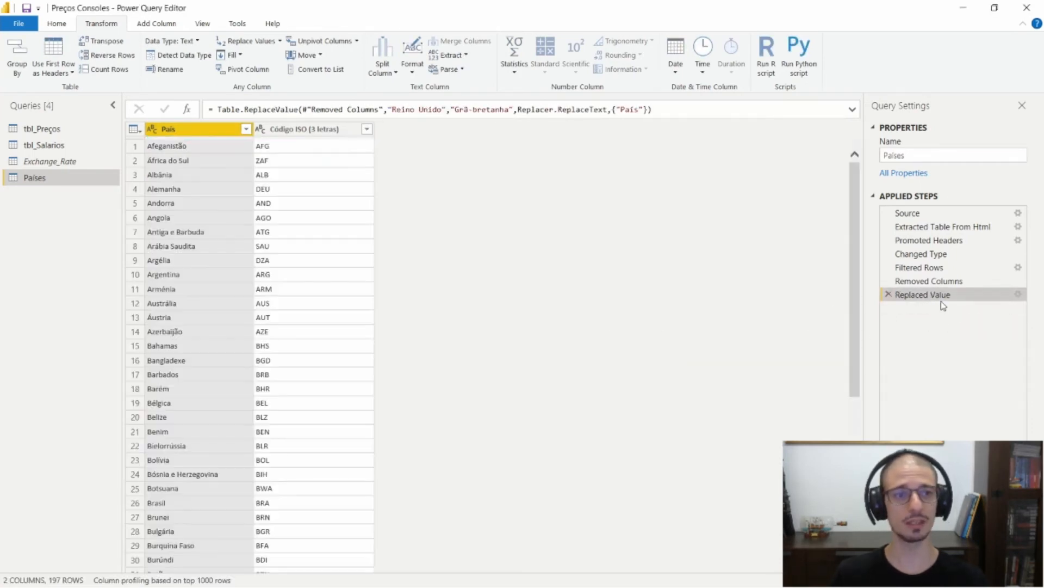
# Review the null-code rows in tbl_Preços and select the full Chéquia text of the first row's country
pyautogui.click(74, 131)
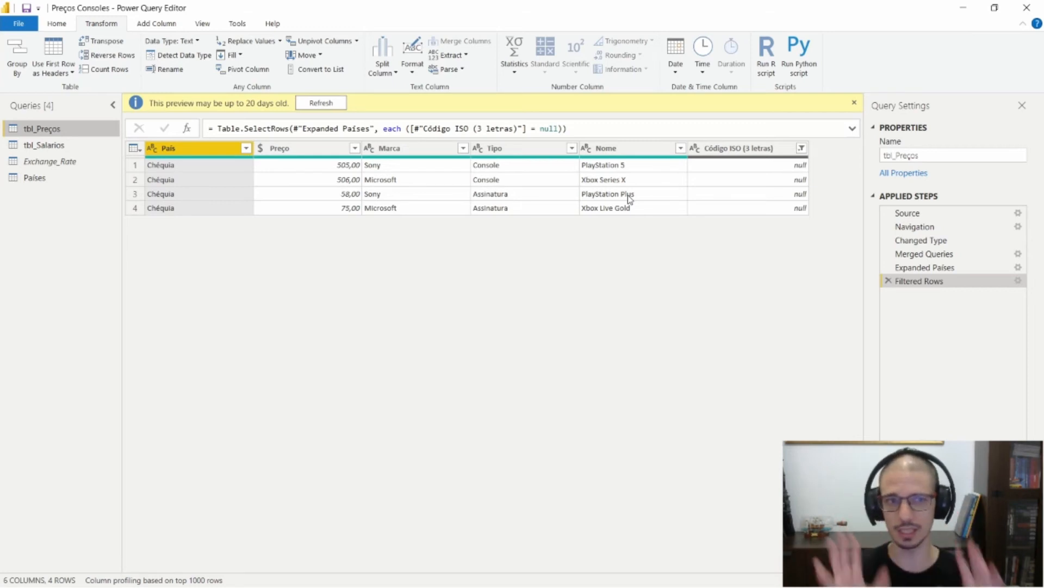
pyautogui.click(169, 168)
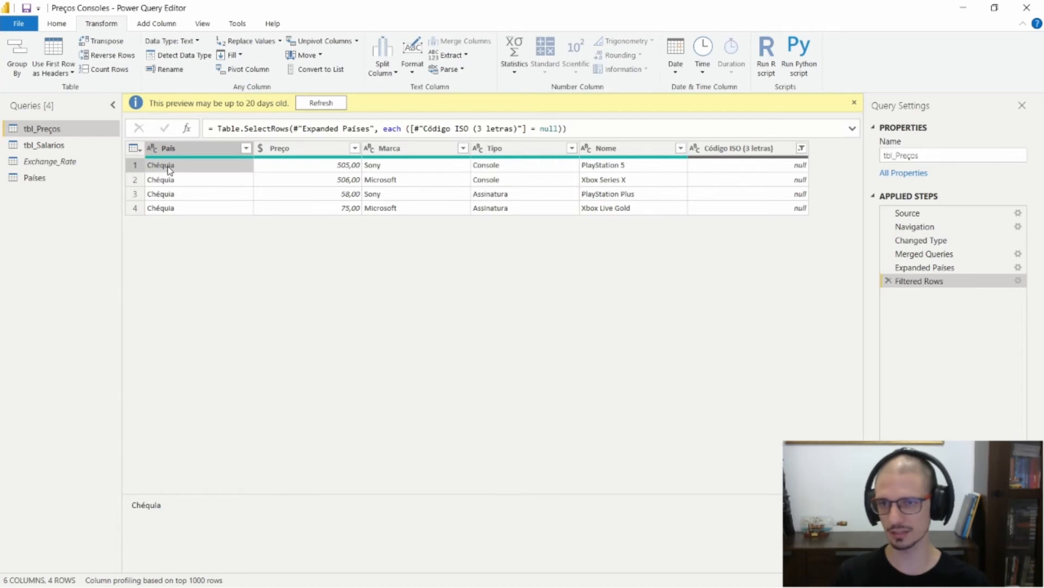
pyautogui.click(140, 167)
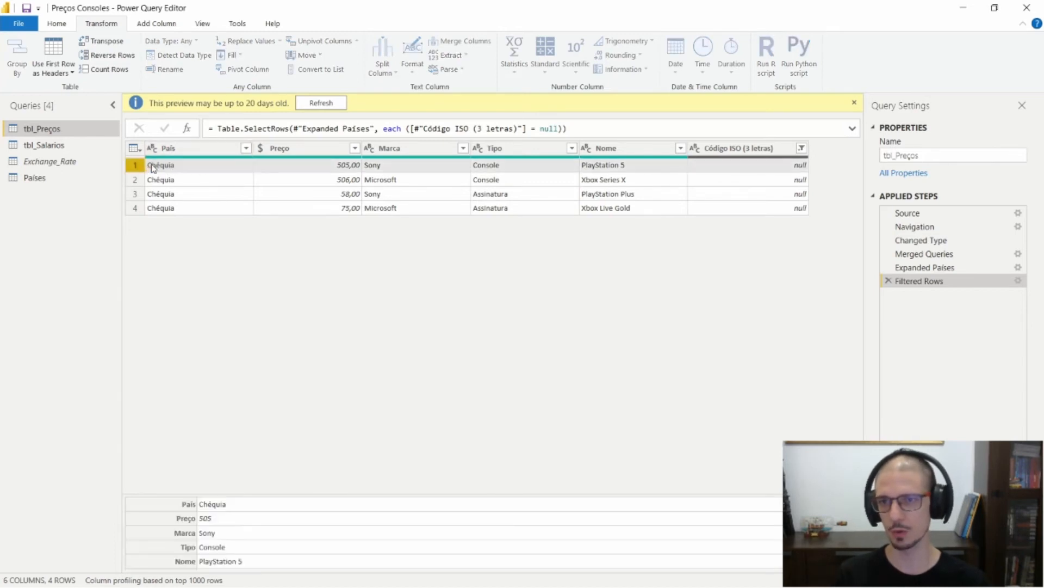
pyautogui.click(153, 167)
pyautogui.doubleClick(148, 502)
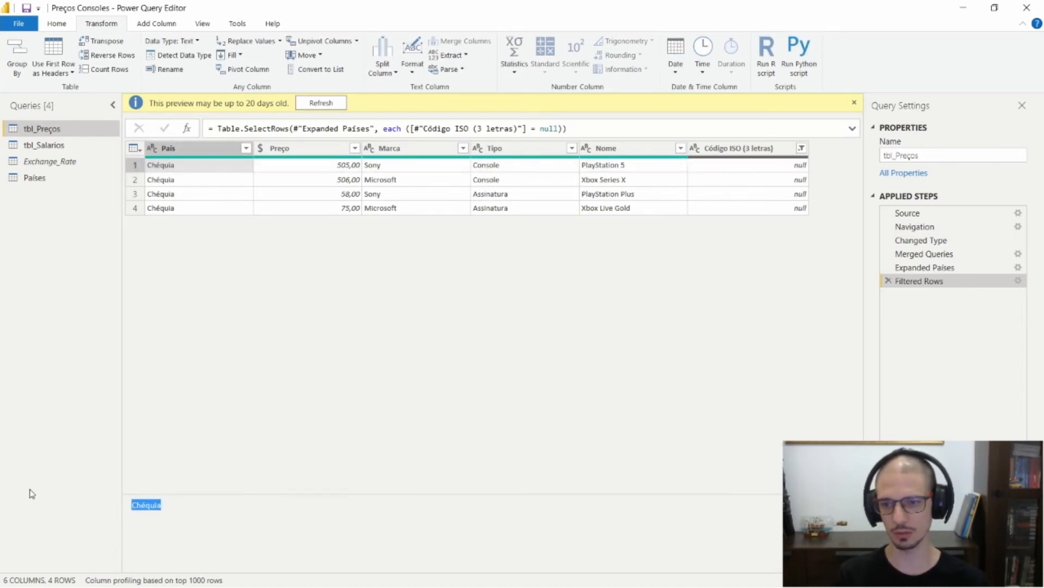
# Search the País values of Países for "ch" and "ché", and leave the column unfiltered
pyautogui.click(48, 178)
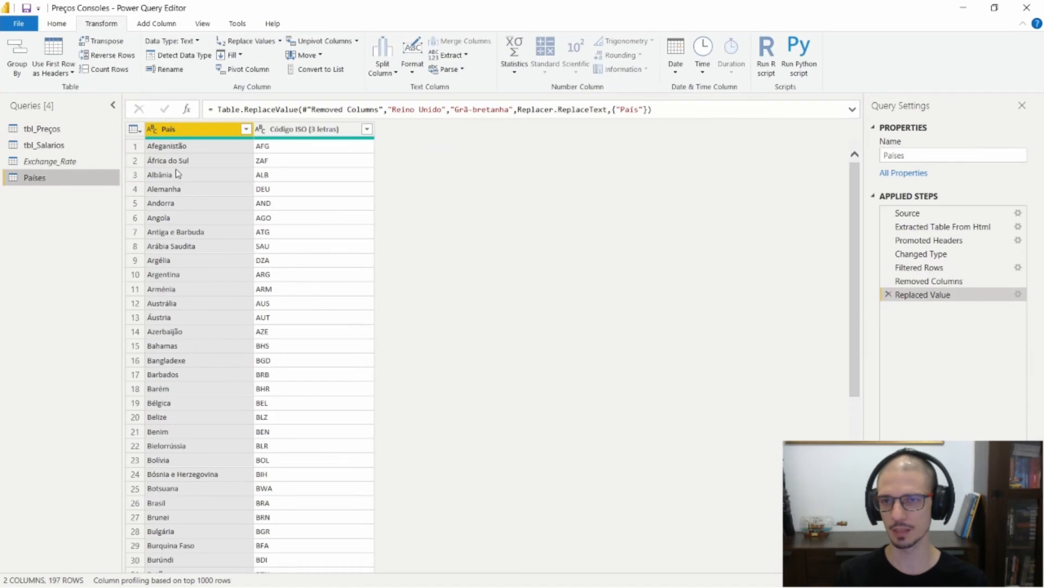
pyautogui.click(246, 129)
pyautogui.click(129, 252)
pyautogui.write('c')
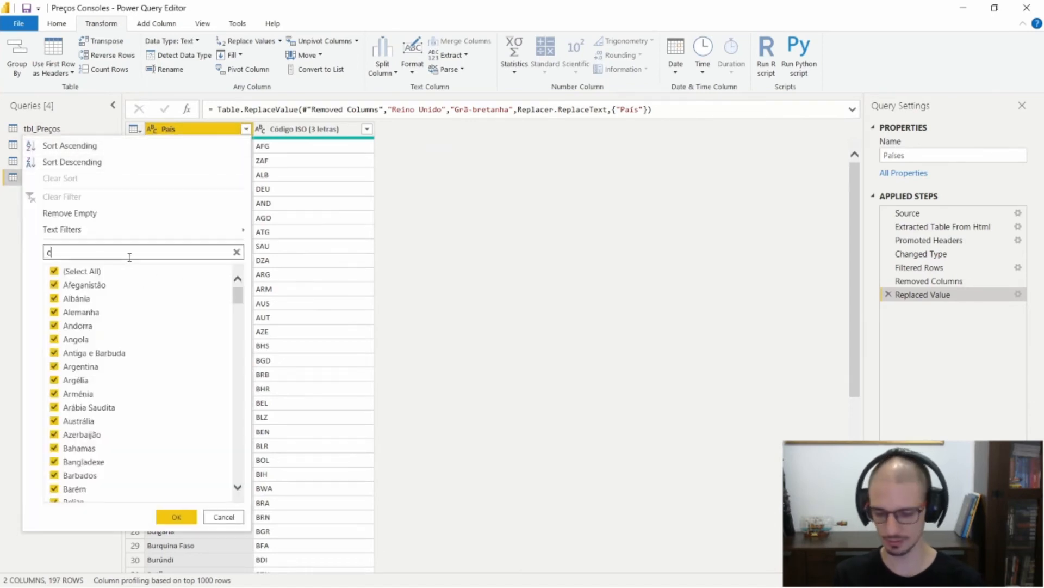
pyautogui.write('he')
pyautogui.press('BackSpace')
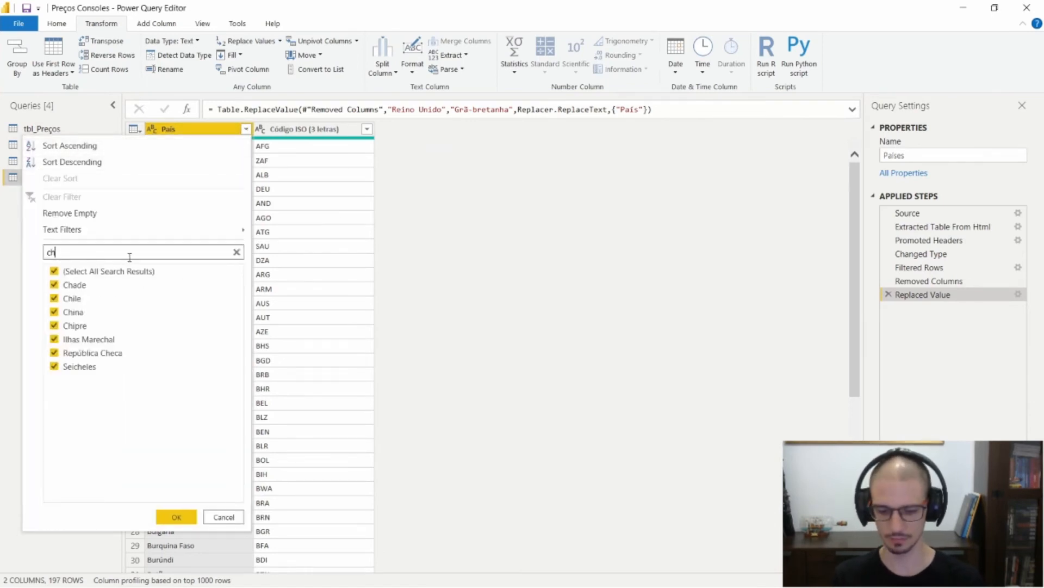
pyautogui.write('é')
pyautogui.press('BackSpace')
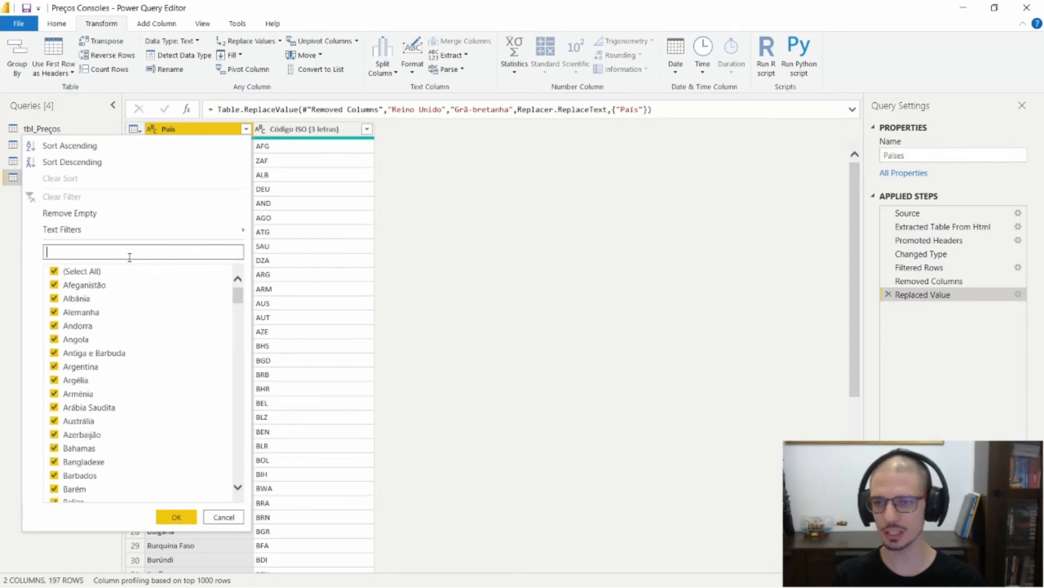
pyautogui.press('Escape')
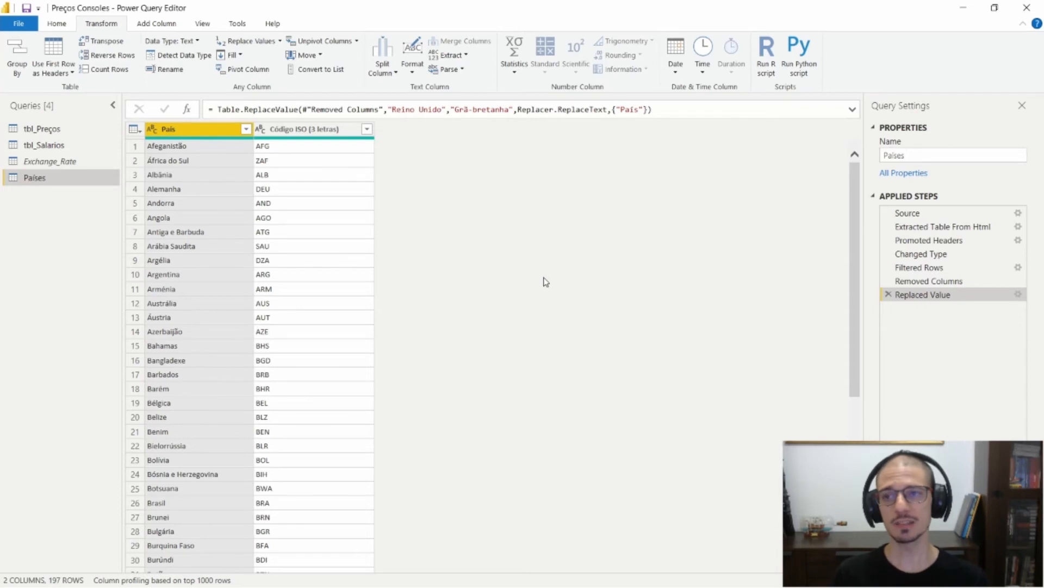
# View tbl_Salarios at the Expanded Exchange_Rate step and search its País values for "ch" without filtering
pyautogui.click(67, 151)
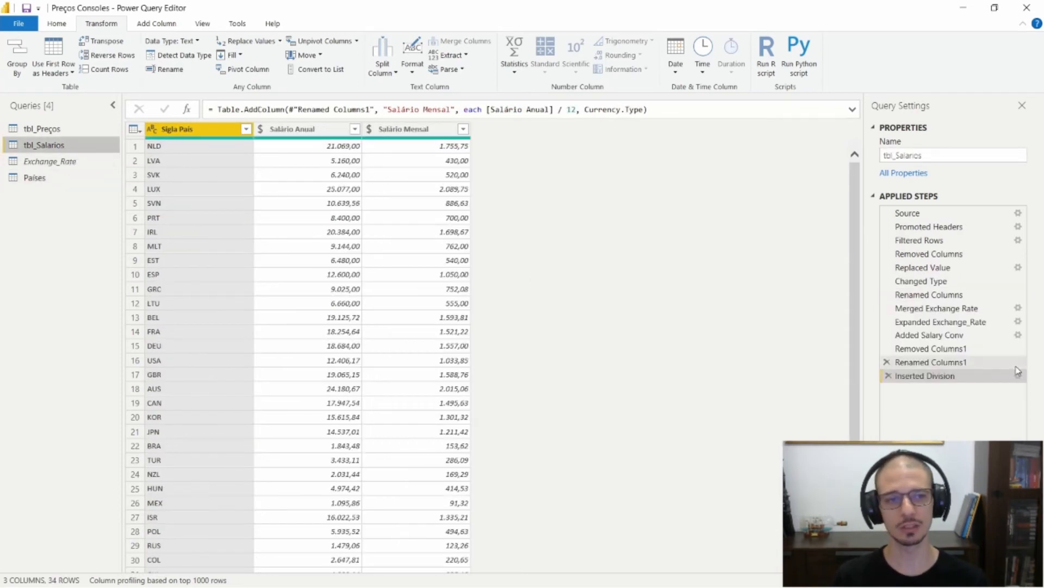
pyautogui.click(931, 362)
pyautogui.click(933, 323)
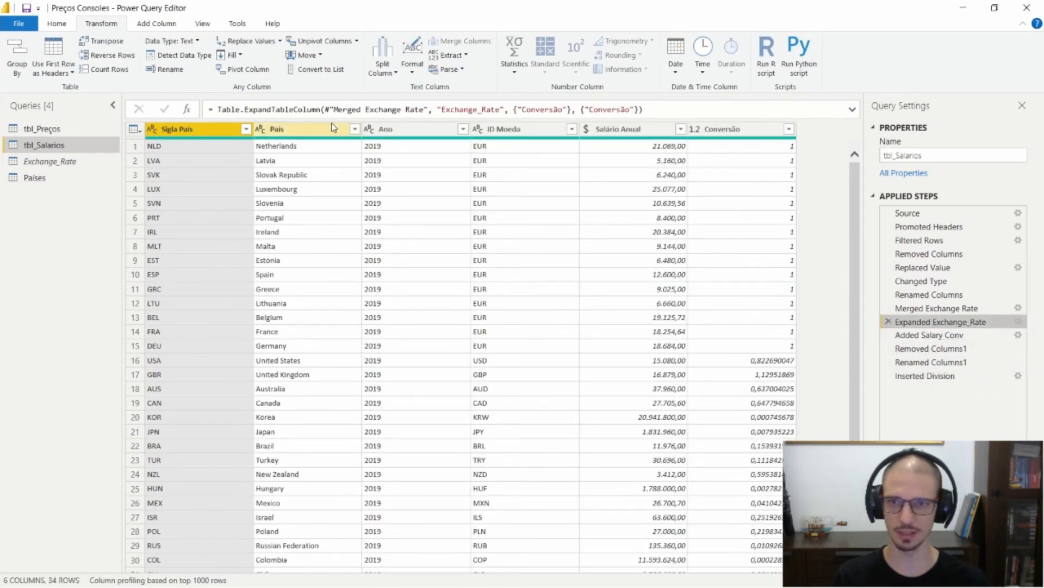
pyautogui.click(356, 129)
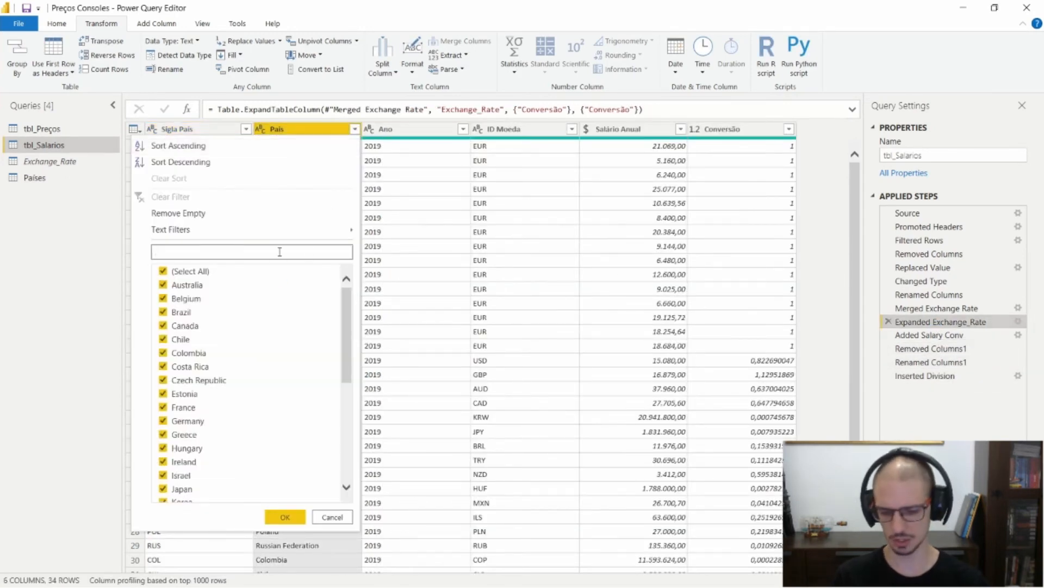
pyautogui.write('he')
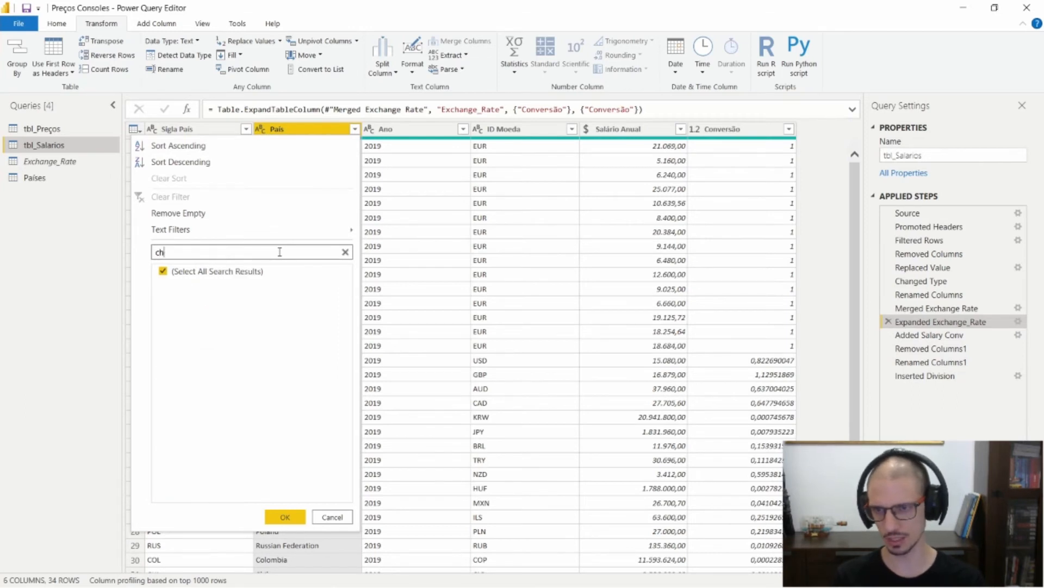
pyautogui.click(528, 223)
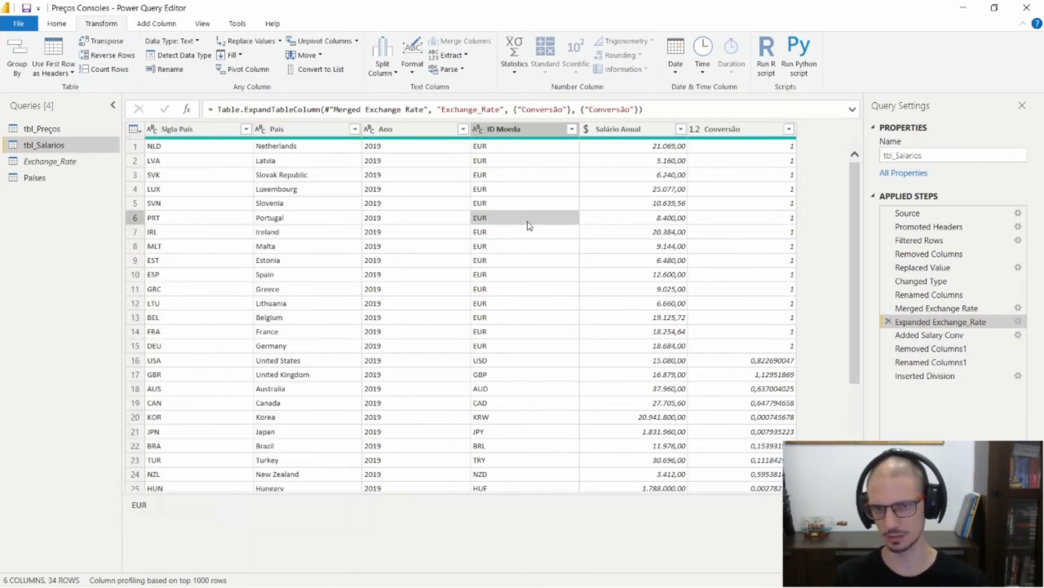
# Insert an ascending sort by País after Expanded Exchange_Rate in tbl_Salarios and locate the Czech Republic row
pyautogui.click(354, 129)
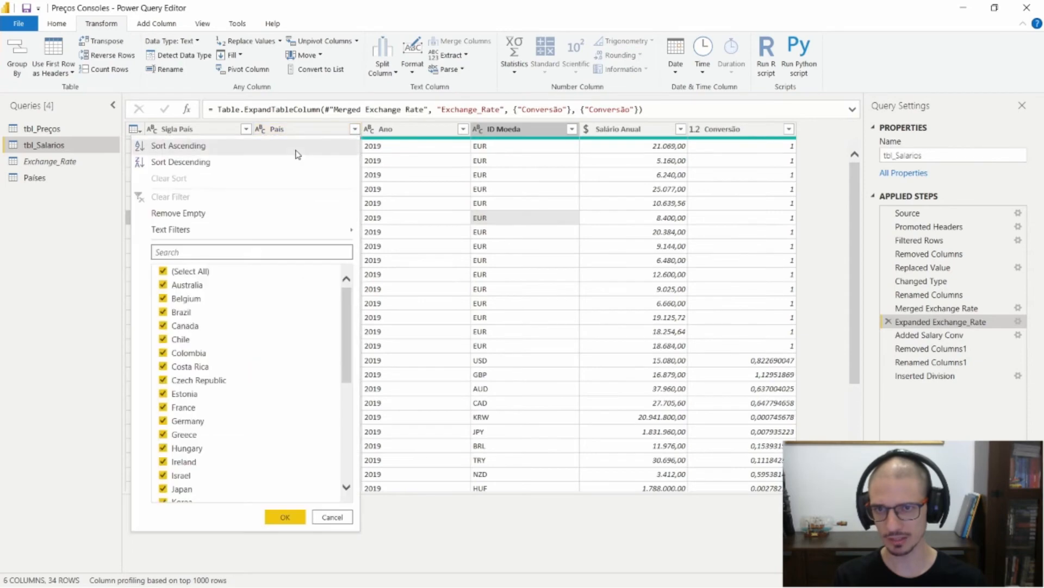
pyautogui.click(297, 150)
pyautogui.click(597, 331)
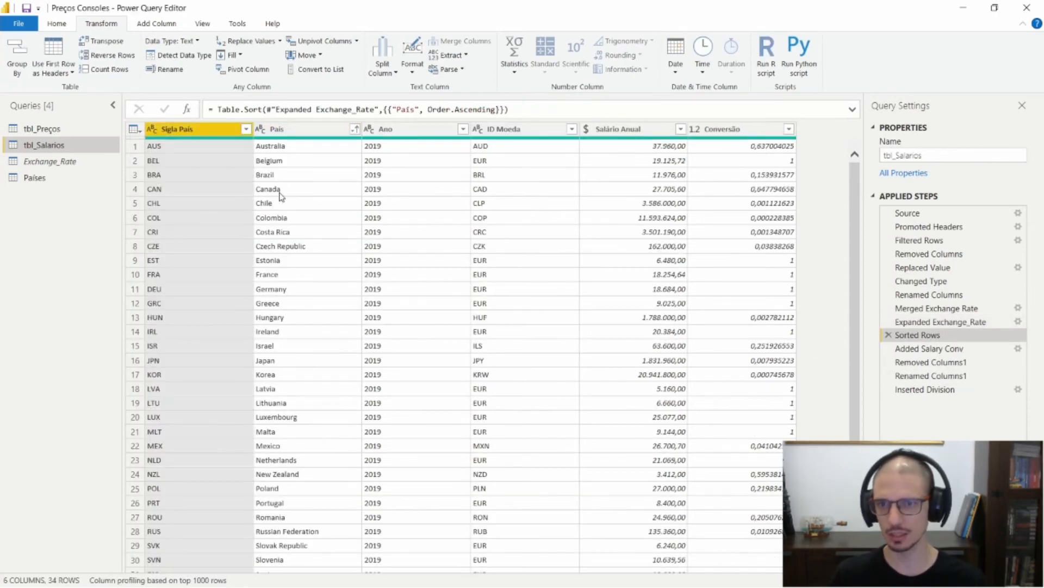
pyautogui.click(280, 192)
pyautogui.click(278, 203)
pyautogui.click(282, 218)
pyautogui.click(285, 232)
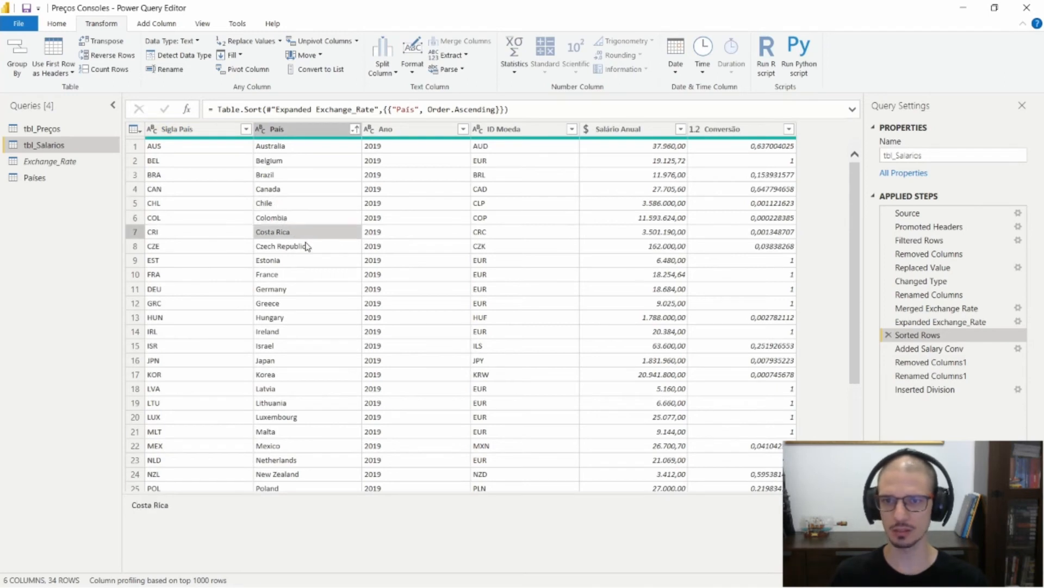
pyautogui.click(305, 246)
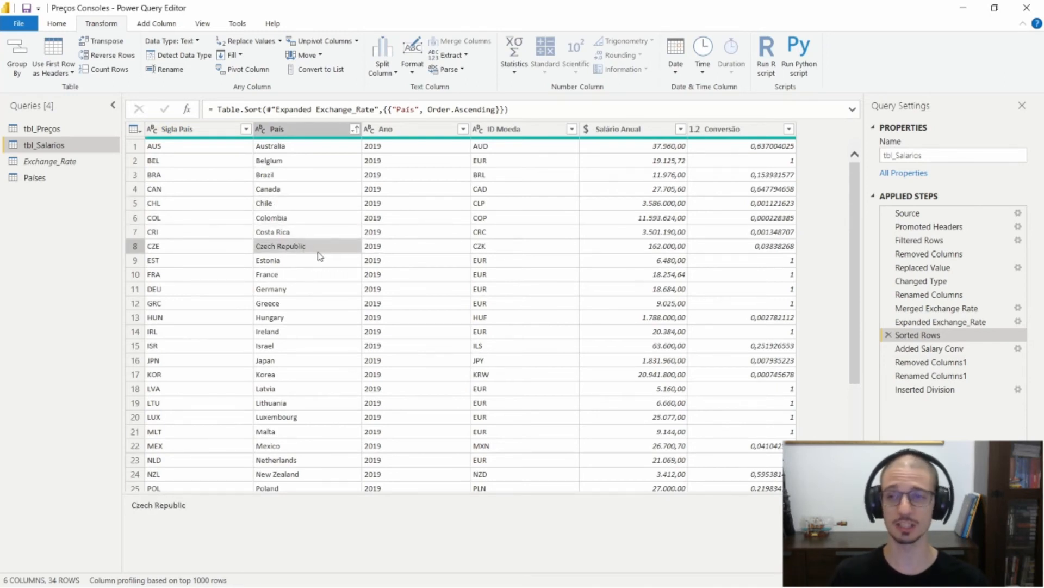
# Search the País values of Países for "rep" and leave the column unfiltered
pyautogui.click(80, 180)
pyautogui.click(246, 131)
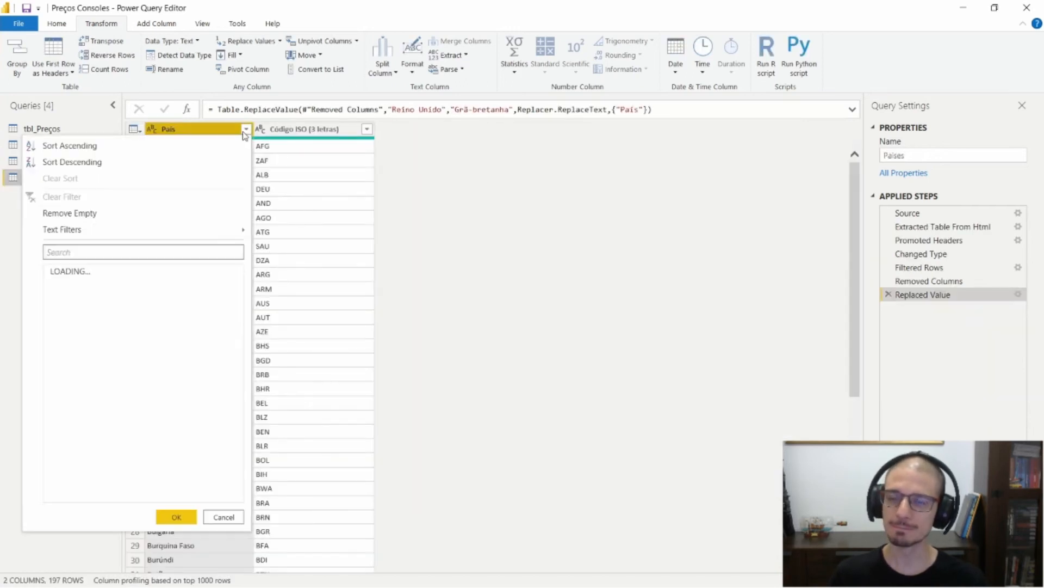
pyautogui.click(152, 252)
pyautogui.write('rep')
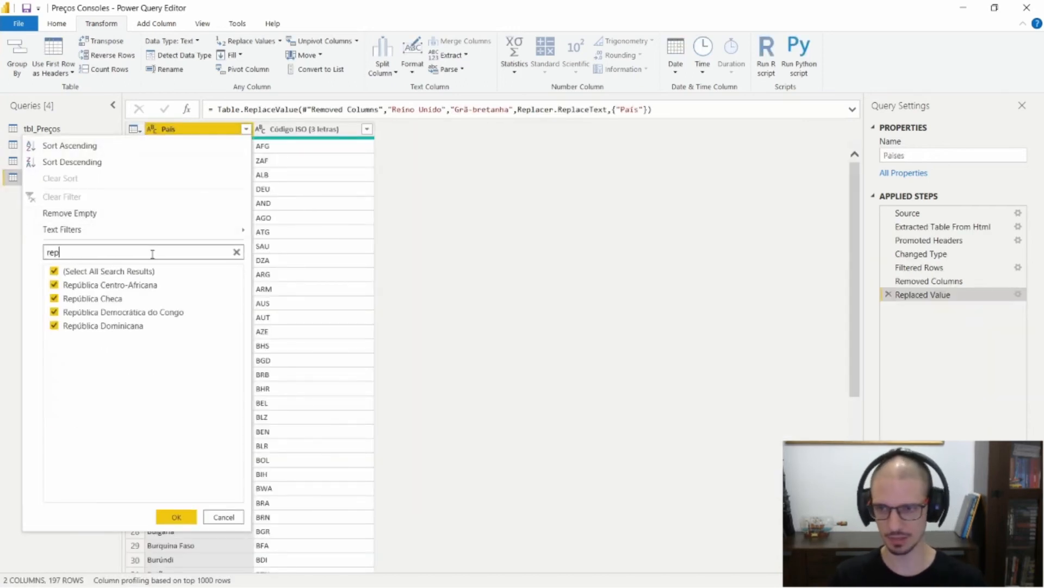
pyautogui.click(218, 519)
# Examine the Chéquia rows of tbl_Preços at the Merged Queries step and return to the Filtered Rows step
pyautogui.click(87, 134)
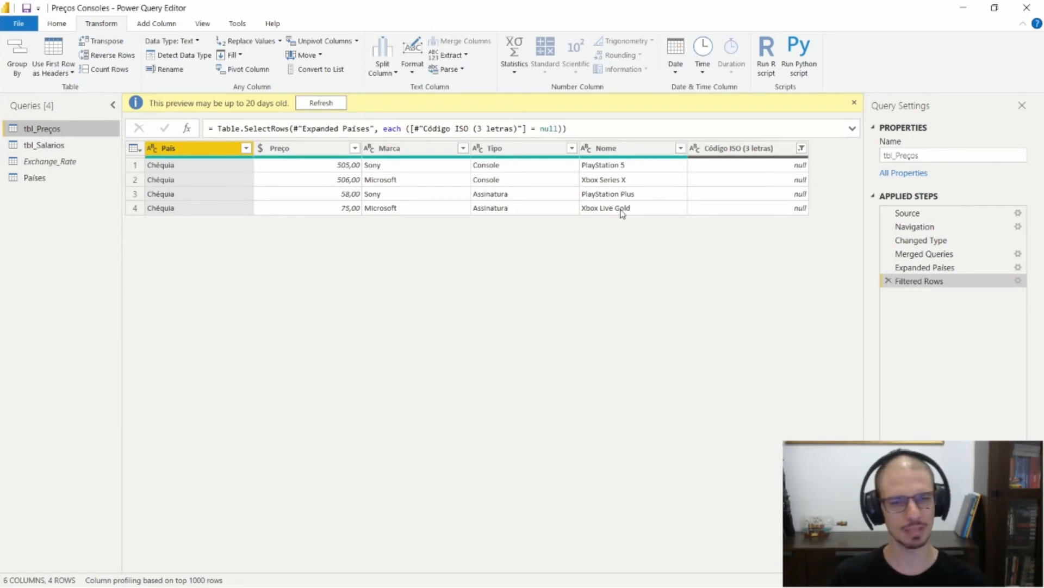
pyautogui.click(931, 253)
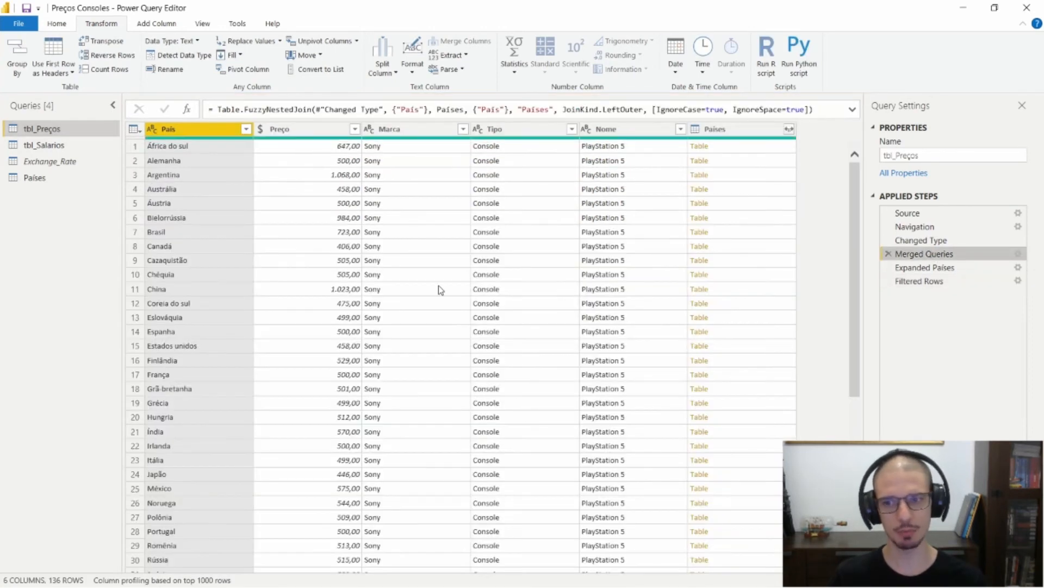
pyautogui.scroll(-7, 439, 289)
pyautogui.click(193, 484)
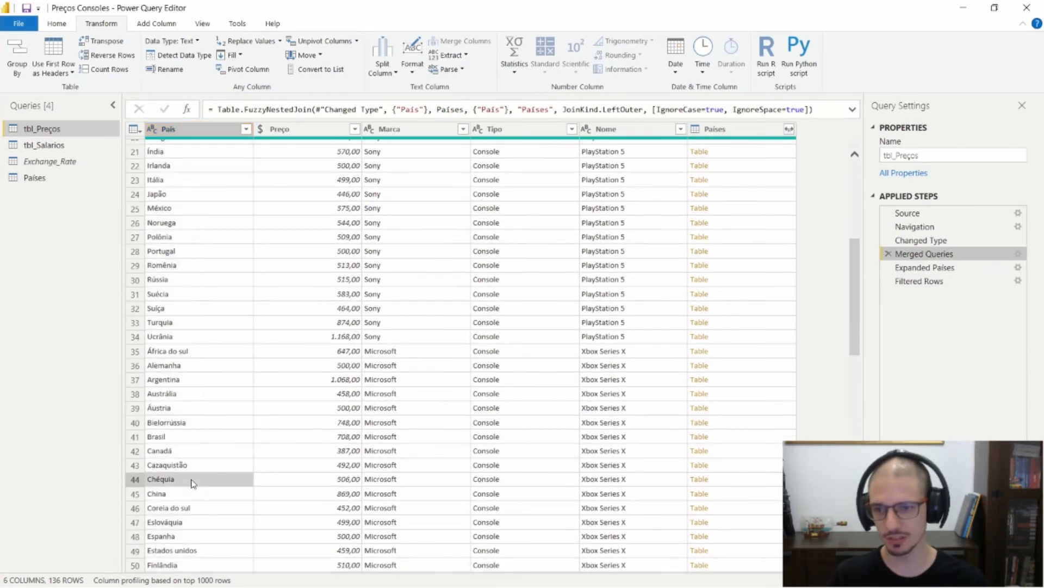
pyautogui.scroll(-7, 326, 443)
pyautogui.click(205, 250)
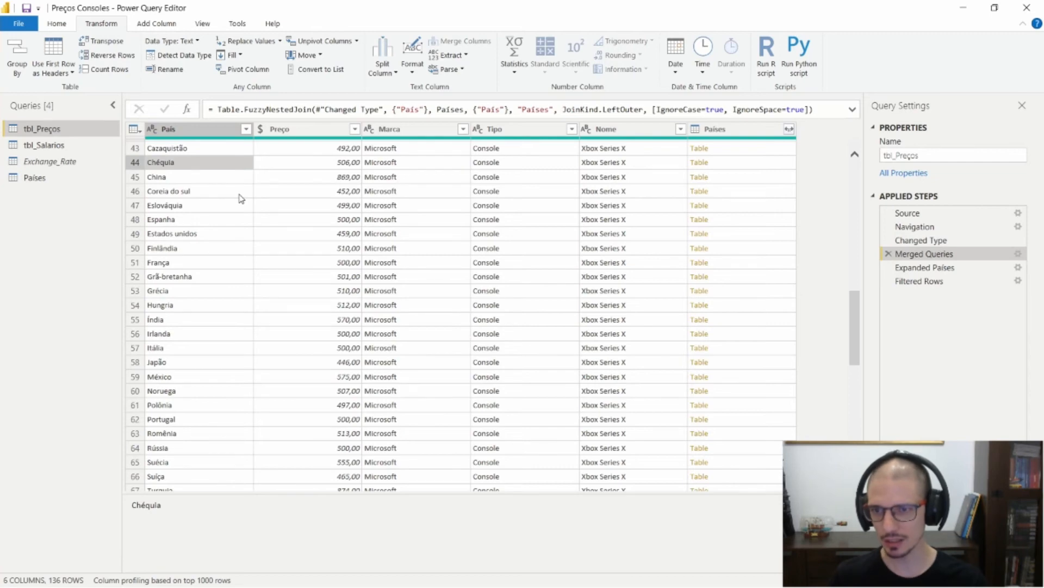
pyautogui.scroll(-7, 241, 202)
pyautogui.scroll(10, 241, 203)
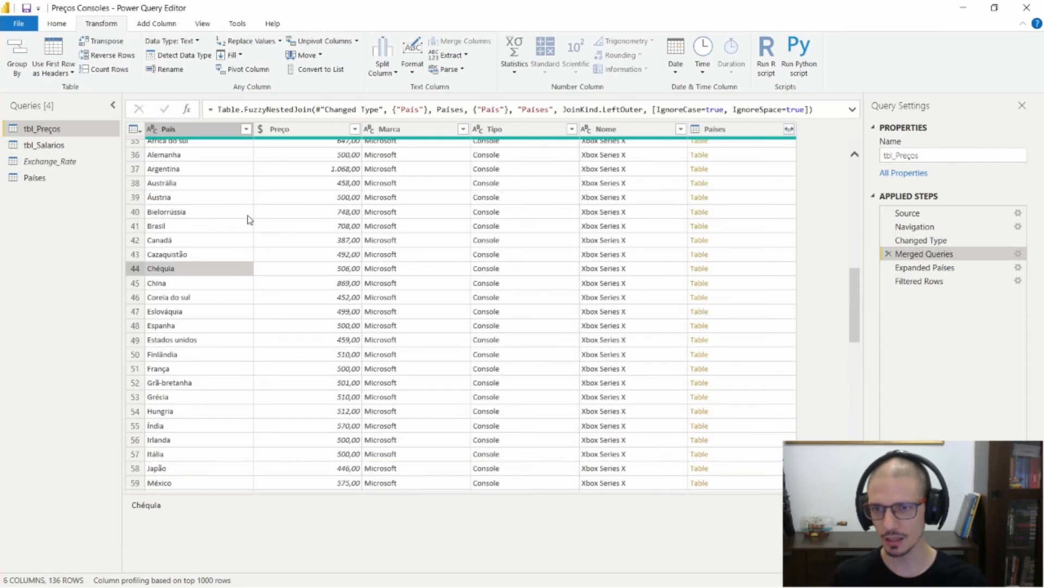
pyautogui.scroll(1, 250, 219)
pyautogui.scroll(1, 247, 216)
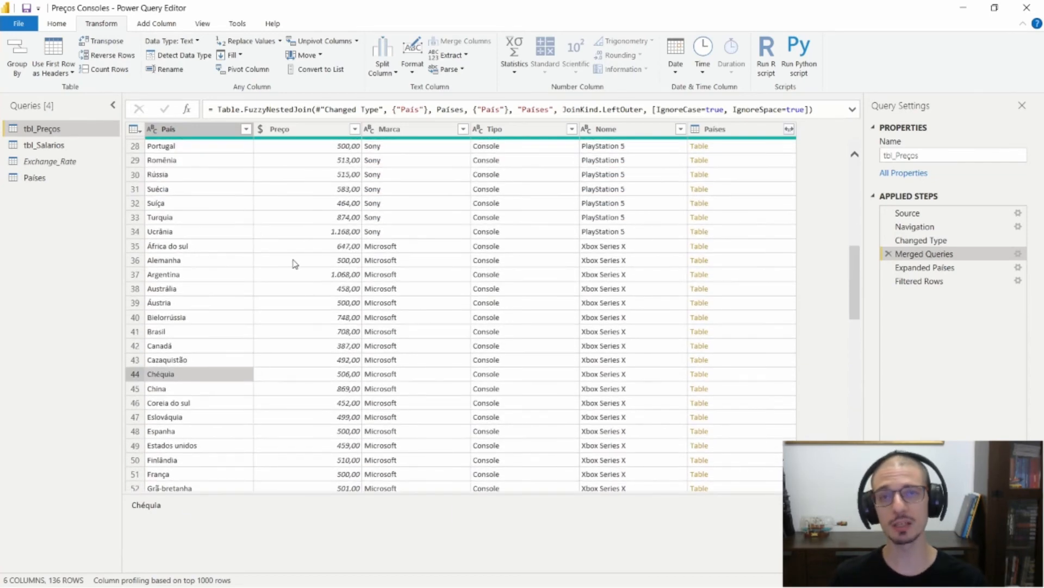
pyautogui.click(925, 281)
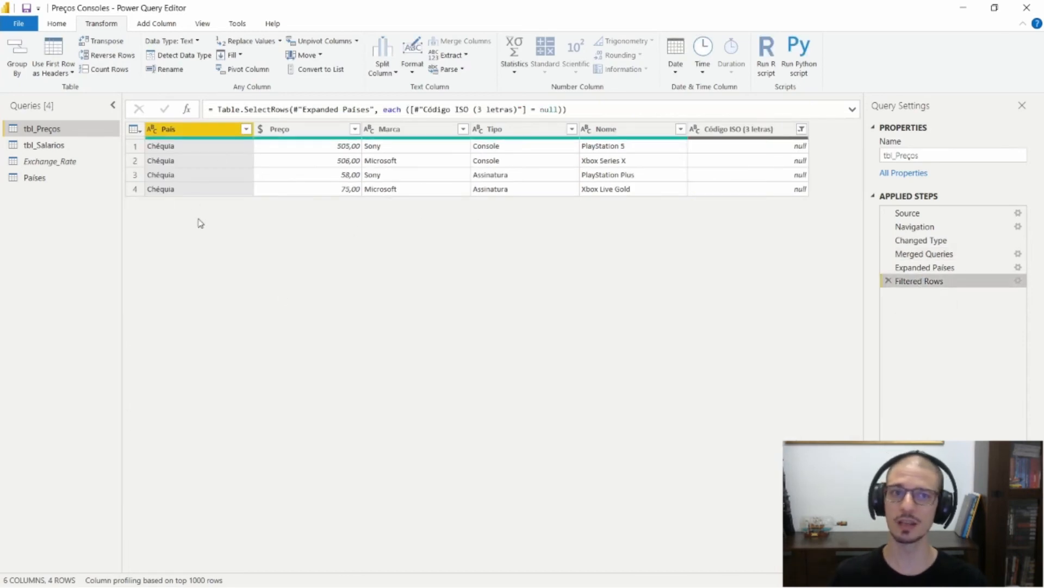
# Search the País values of Países for "rep" and filter the column to República Checa only
pyautogui.click(53, 183)
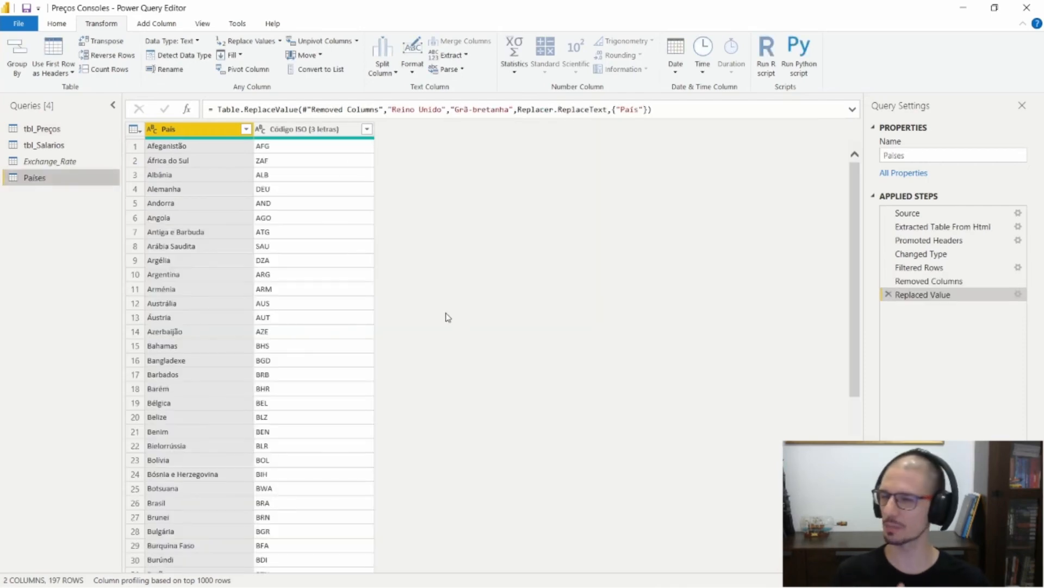
pyautogui.scroll(-5, 447, 318)
pyautogui.scroll(-20, 445, 330)
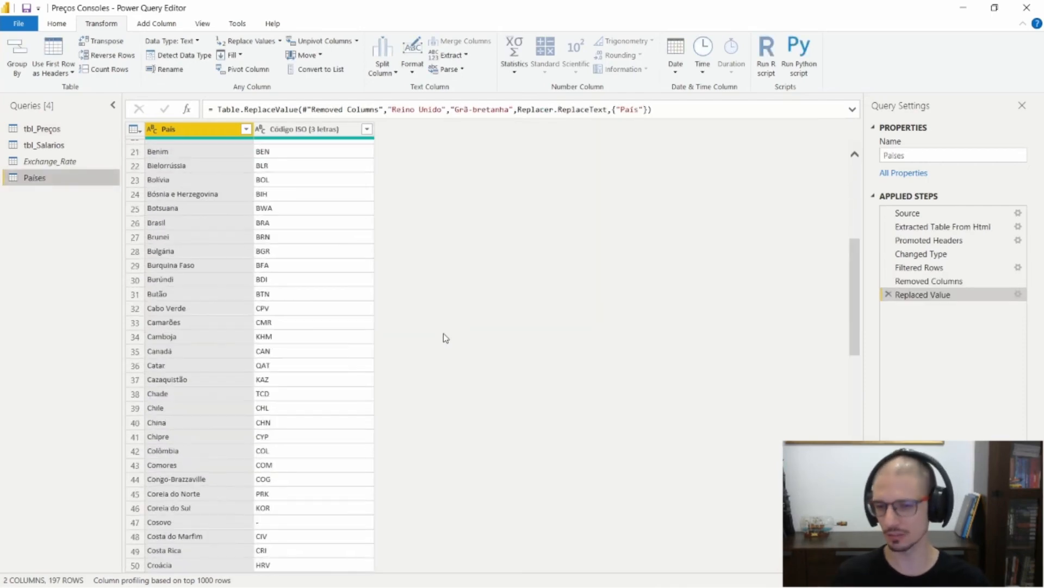
pyautogui.scroll(-7, 359, 427)
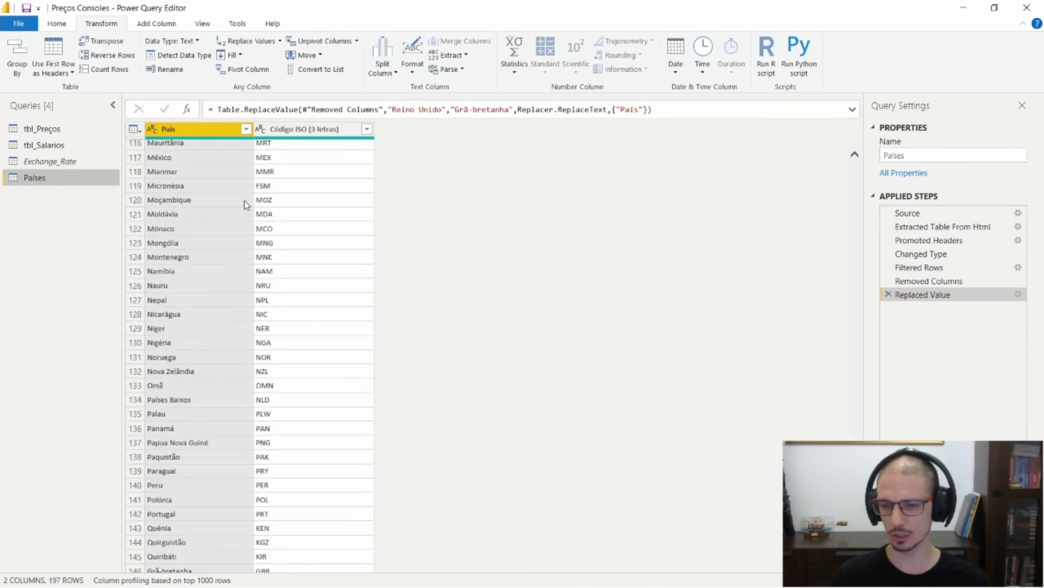
pyautogui.click(247, 129)
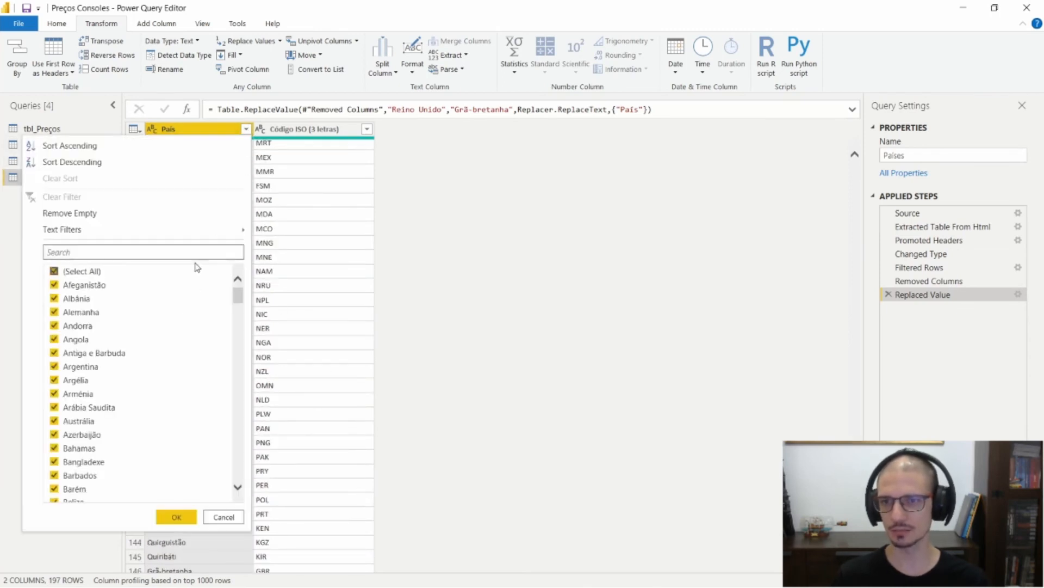
pyautogui.write('rep')
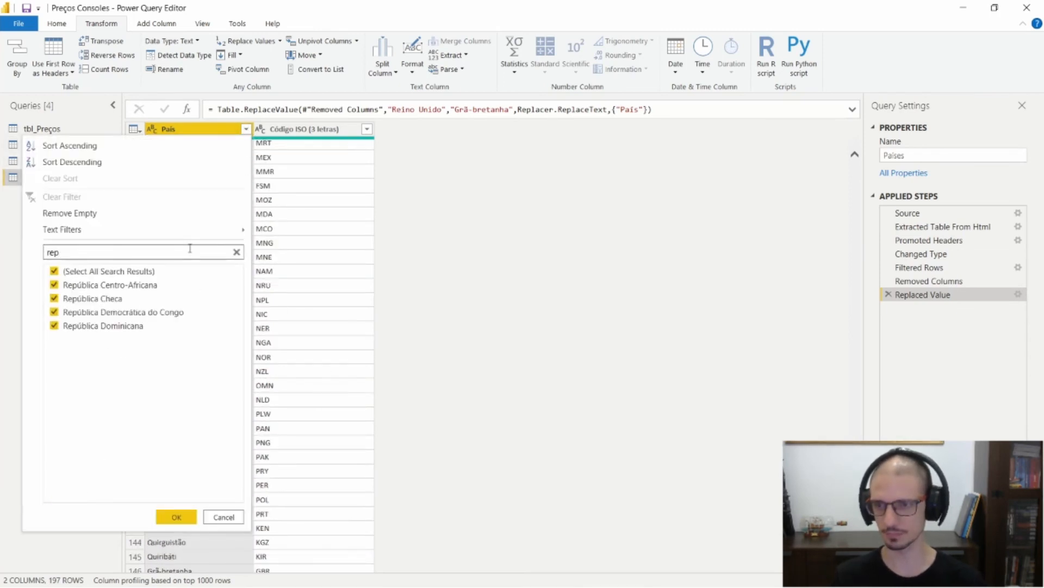
pyautogui.click(137, 271)
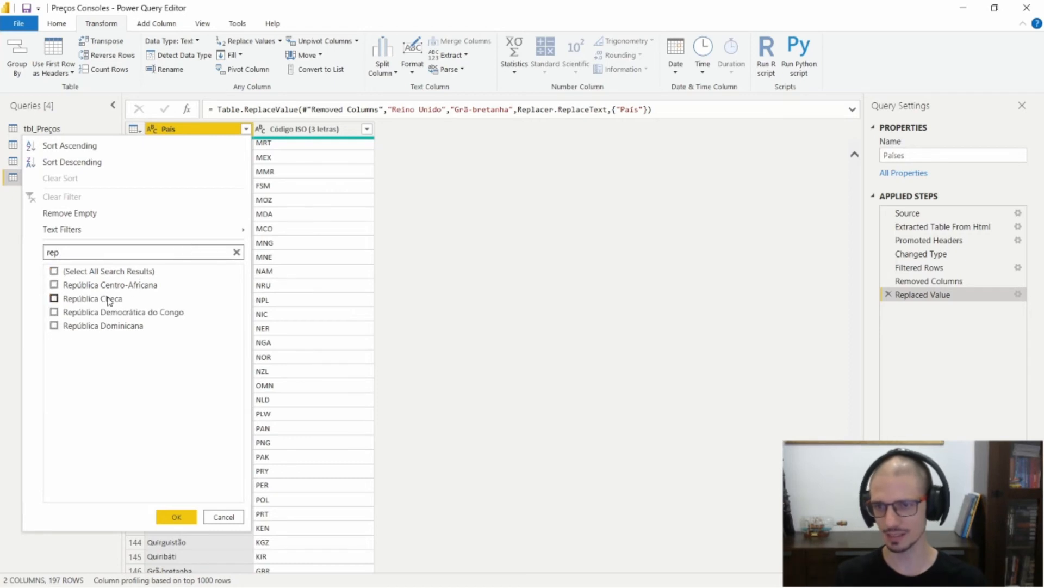
pyautogui.click(109, 298)
pyautogui.click(176, 516)
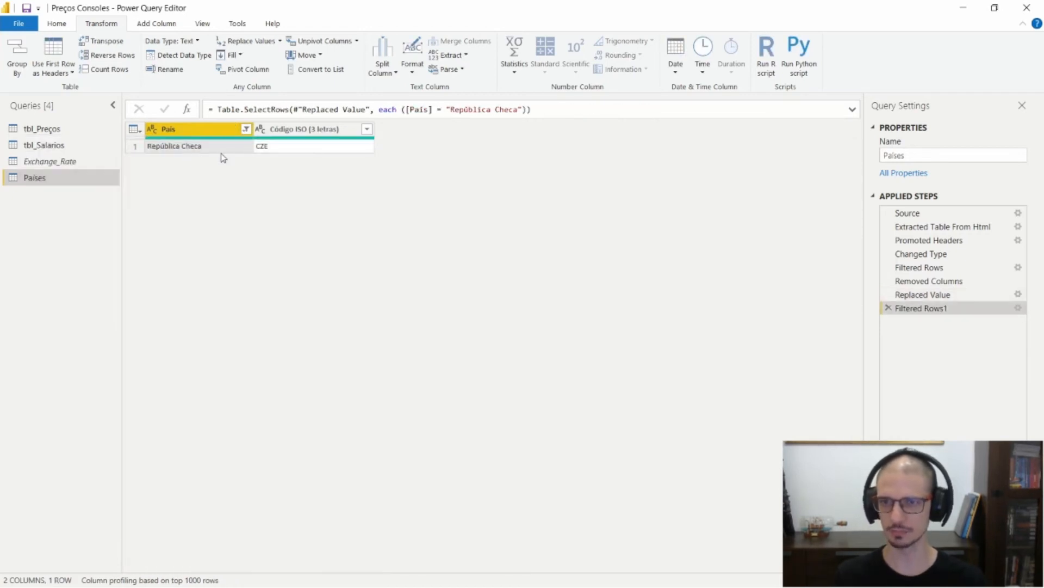
# Delete the Filtered Rows step from tbl_Preços and check the Código ISO (3 letras) values without filtering
pyautogui.click(49, 128)
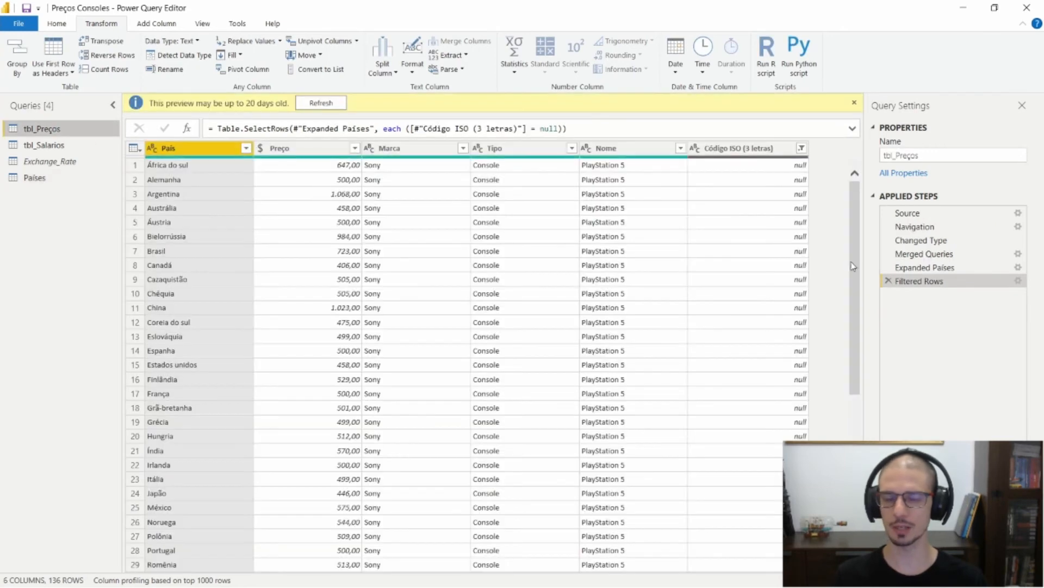
pyautogui.click(889, 281)
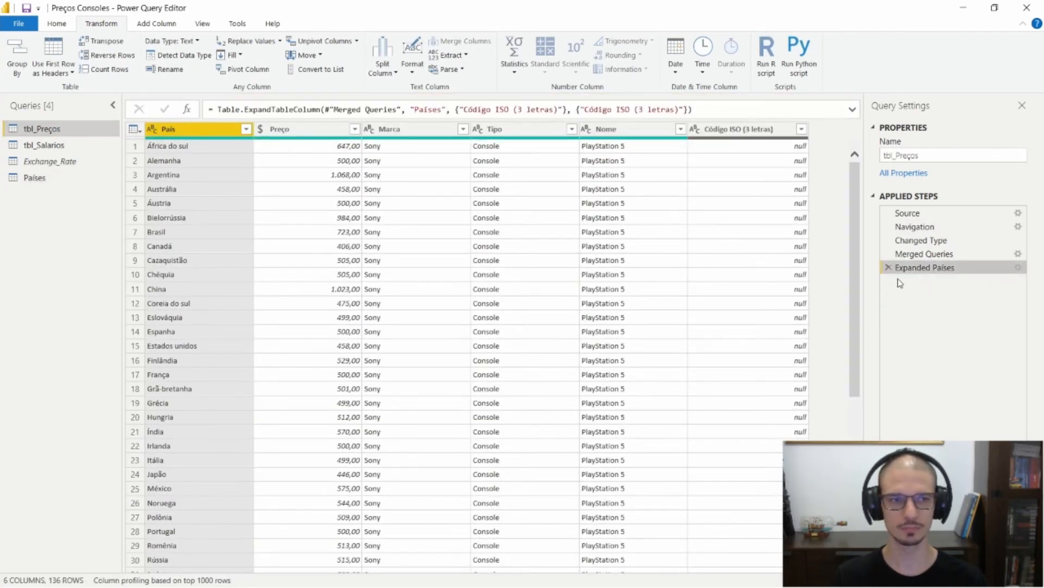
pyautogui.click(802, 129)
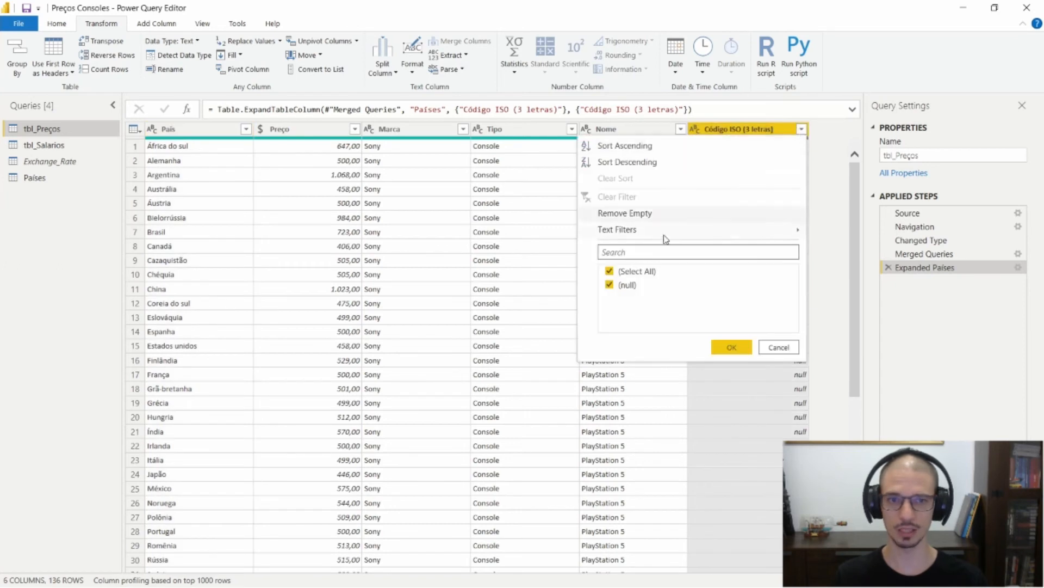
pyautogui.click(778, 347)
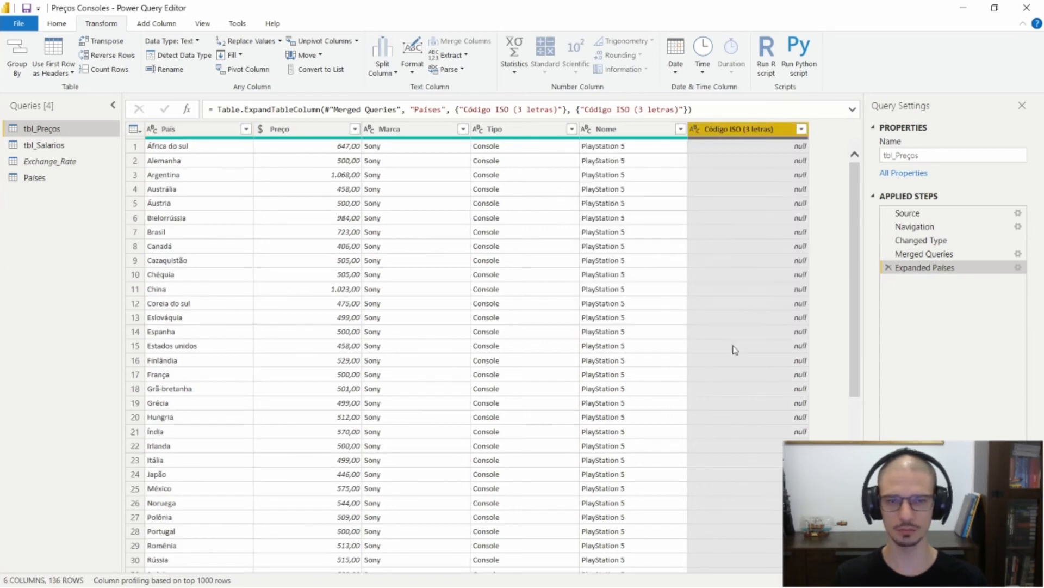
# Delete the Filtered Rows1 step that limits Países to República Checa
pyautogui.click(33, 177)
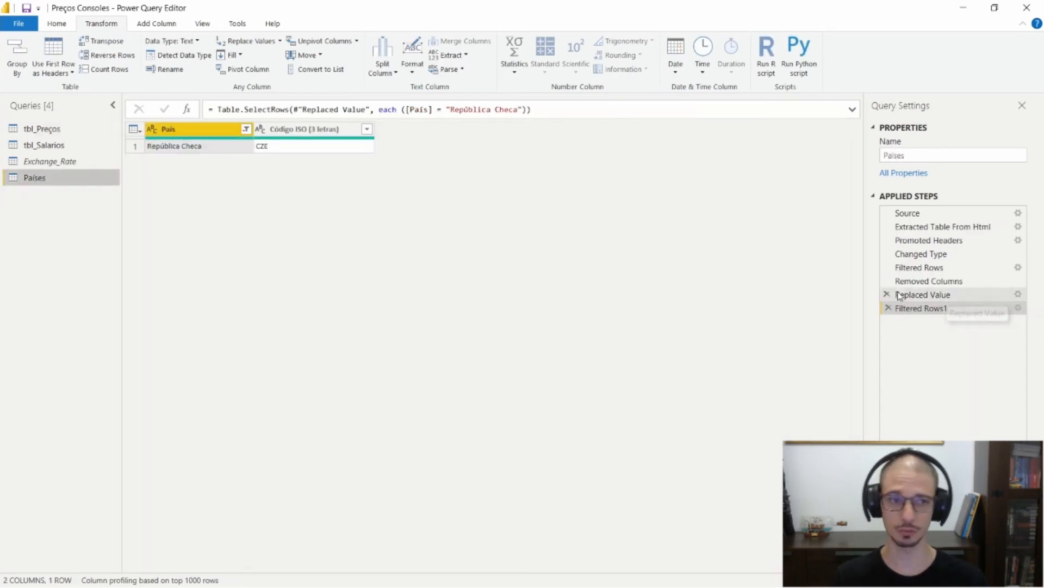
pyautogui.click(888, 308)
# Filter the Código ISO (3 letras) column of tbl_Preços to show only null values
pyautogui.click(41, 129)
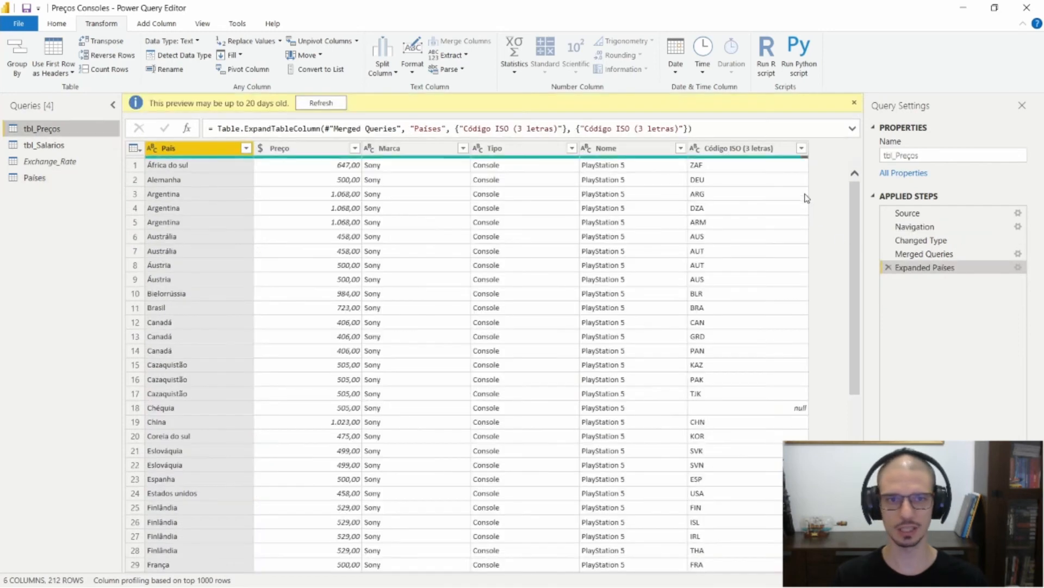
pyautogui.click(802, 148)
pyautogui.click(609, 290)
pyautogui.click(610, 304)
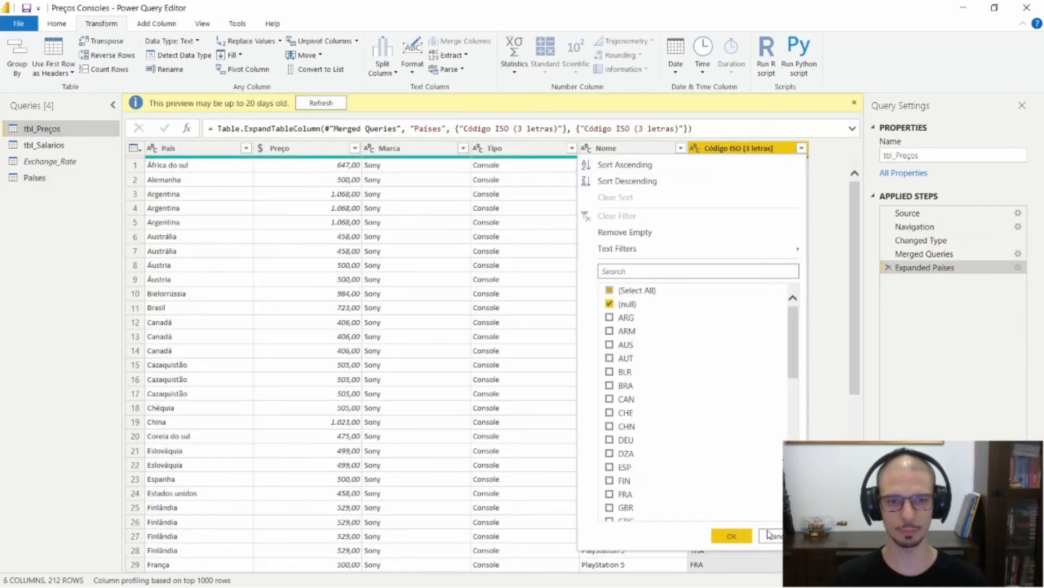
pyautogui.click(732, 535)
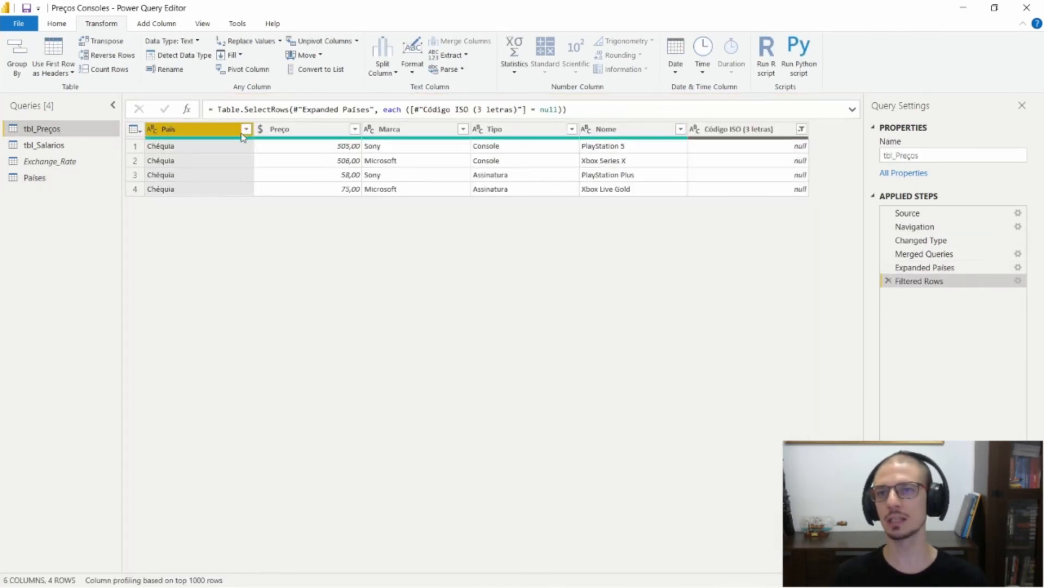
# Replace Chéquia with República Checa in the País column of tbl_Preços after the Filtered Rows step
pyautogui.click(933, 267)
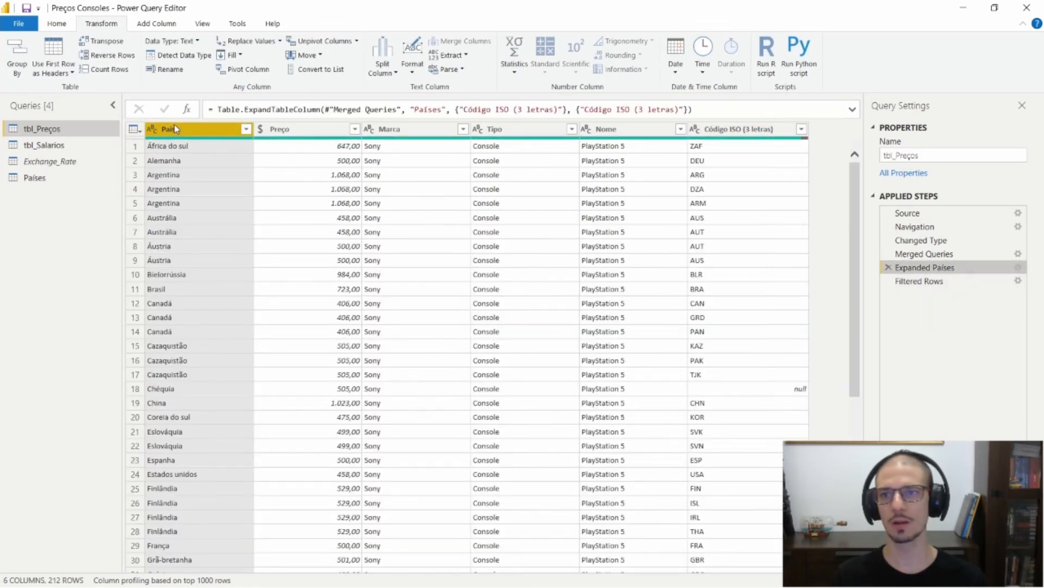
pyautogui.click(888, 280)
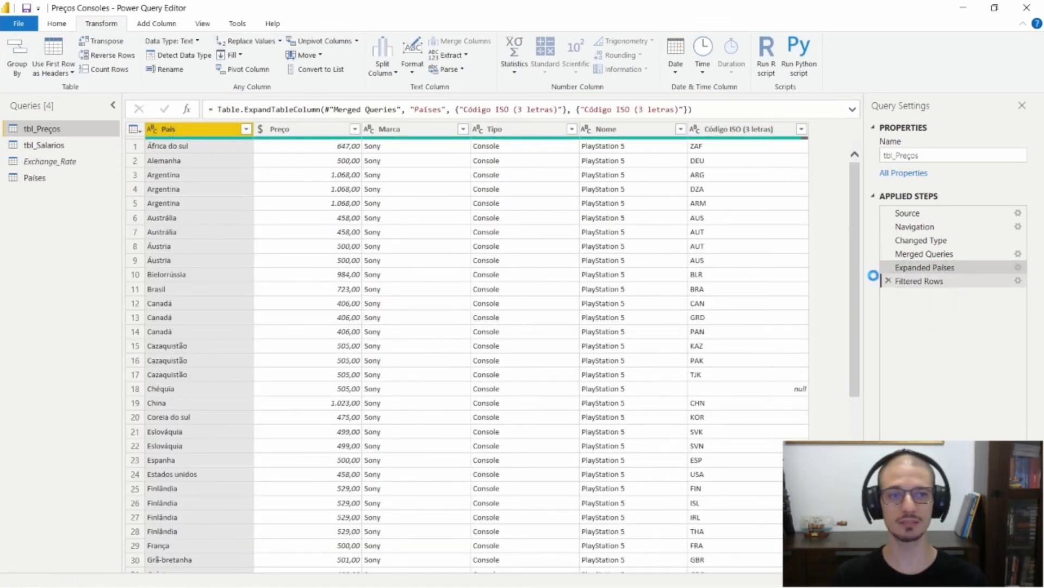
pyautogui.press('F2')
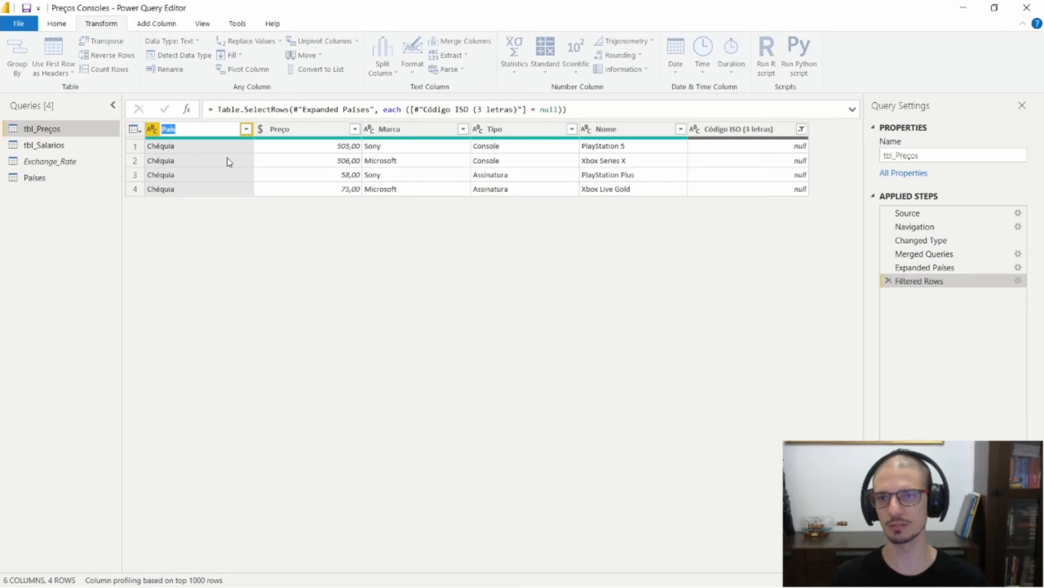
pyautogui.click(248, 41)
pyautogui.click(403, 299)
pyautogui.write('República Checa')
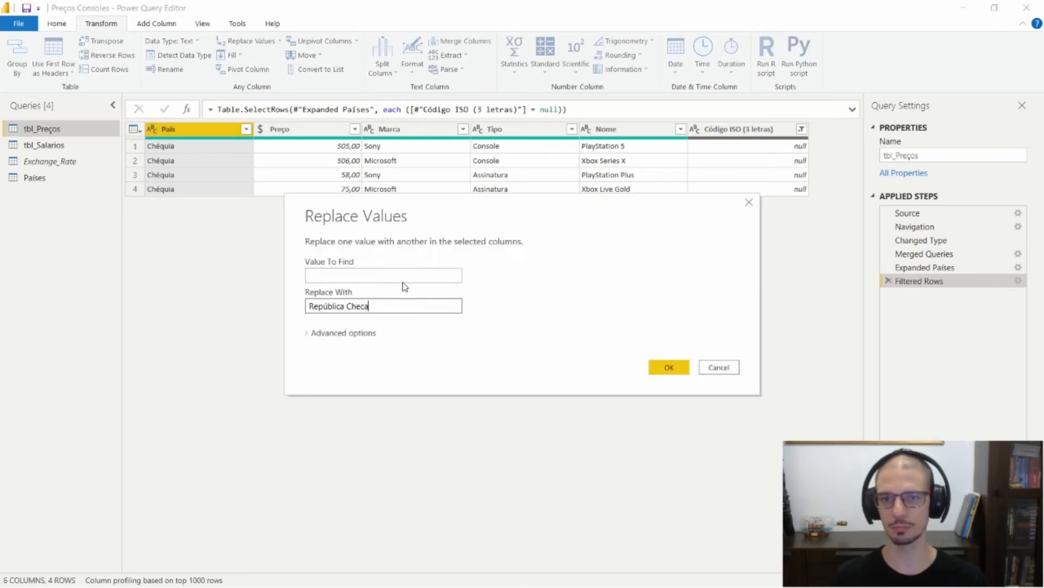
pyautogui.click(402, 277)
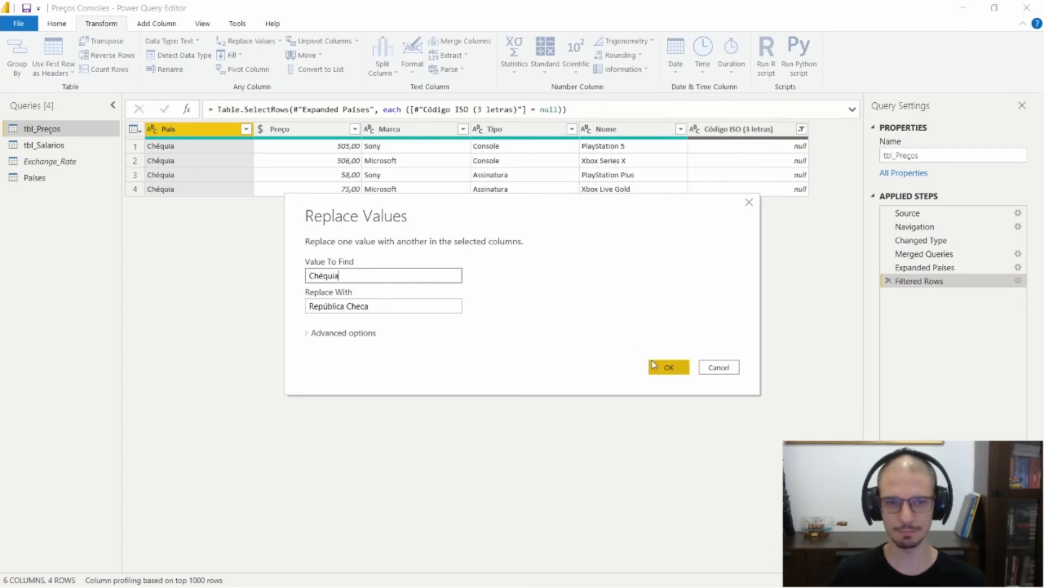
pyautogui.click(668, 367)
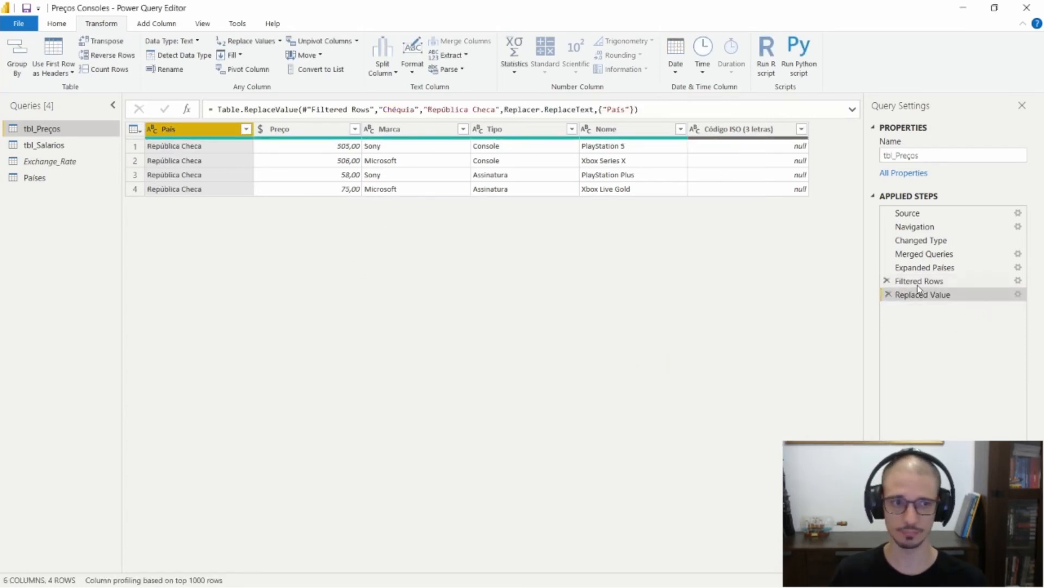
# Move the Replaced Value step ahead of Filtered Rows in tbl_Preços and compare the previews of the surrounding steps
pyautogui.click(947, 280)
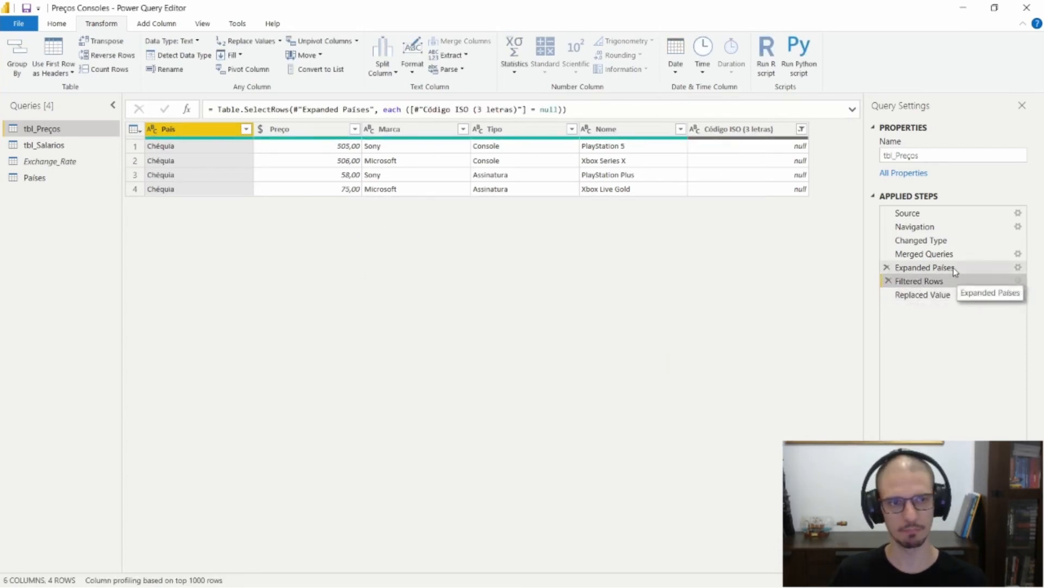
pyautogui.moveTo(936, 295); pyautogui.dragTo(941, 282)
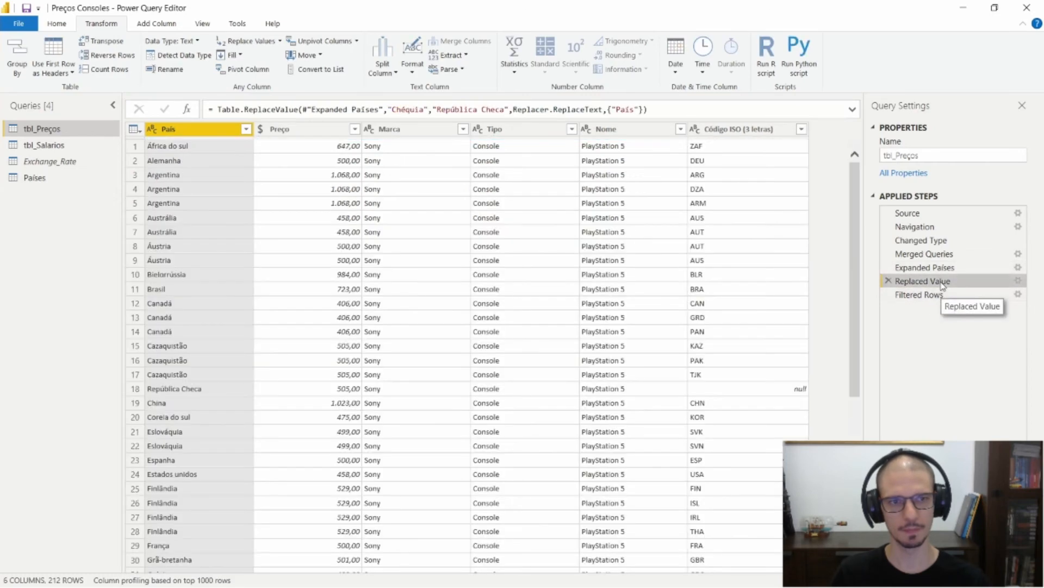
pyautogui.click(934, 296)
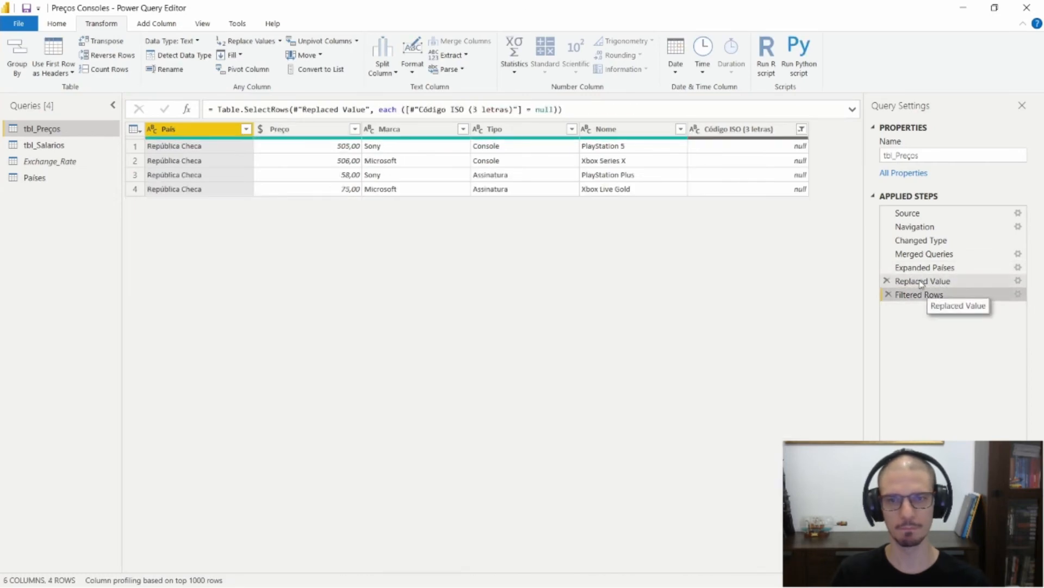
pyautogui.click(928, 267)
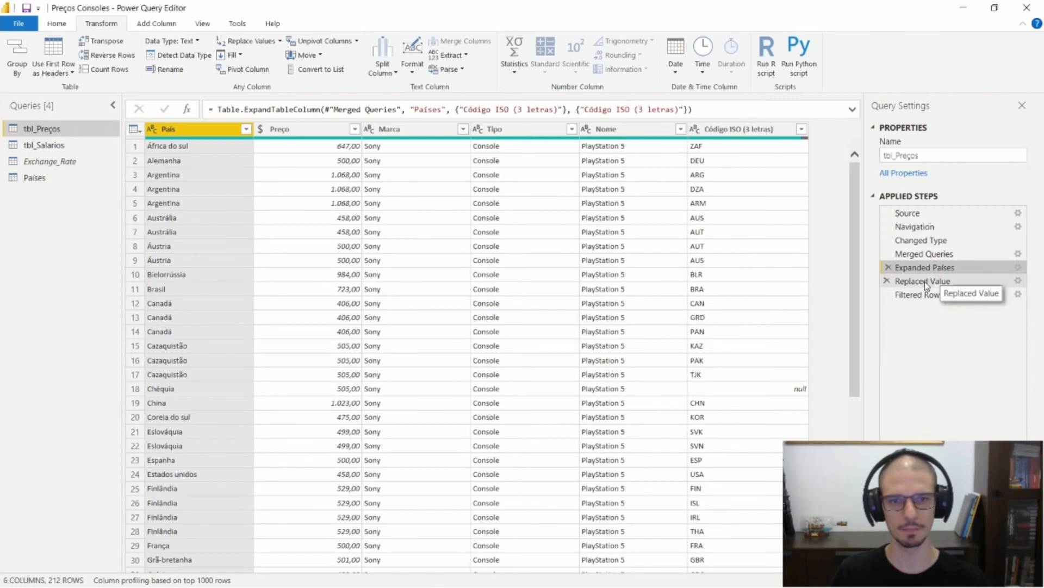
pyautogui.click(924, 283)
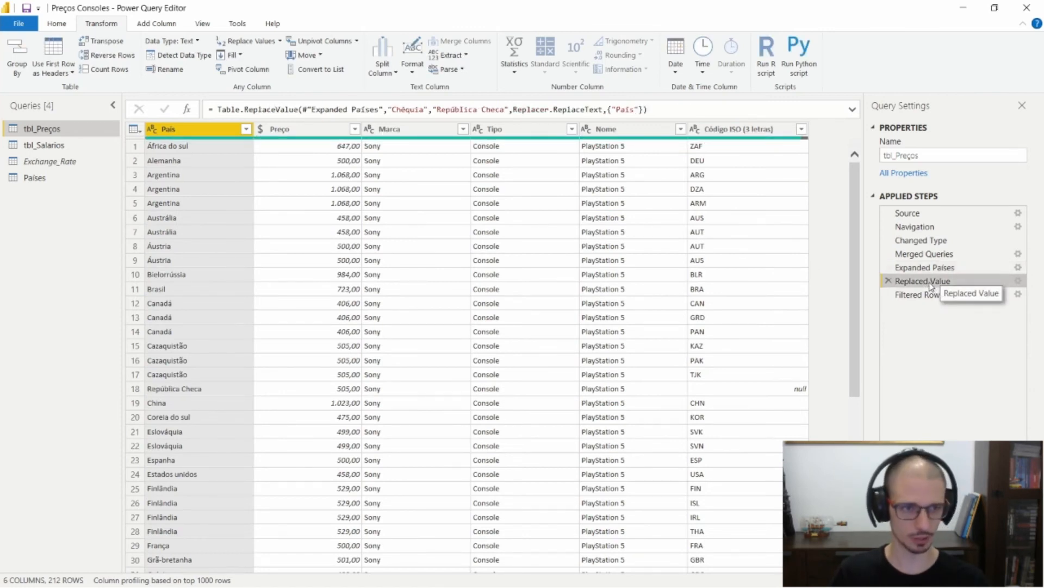
# Move the Replaced Value step directly after Changed Type in tbl_Preços and delete the Filtered Rows step
pyautogui.moveTo(932, 287); pyautogui.dragTo(924, 242)
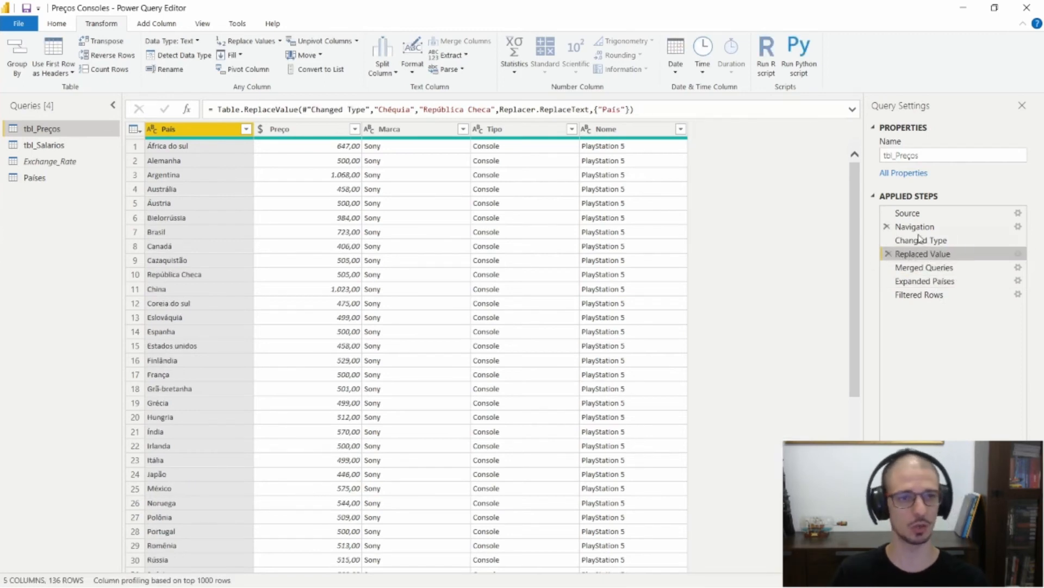
pyautogui.click(918, 295)
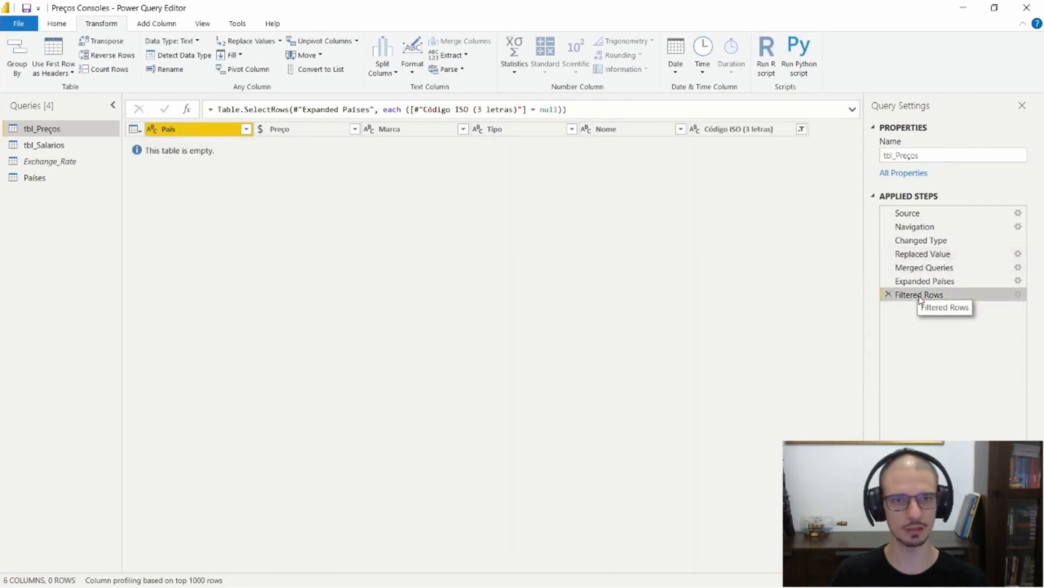
pyautogui.click(888, 294)
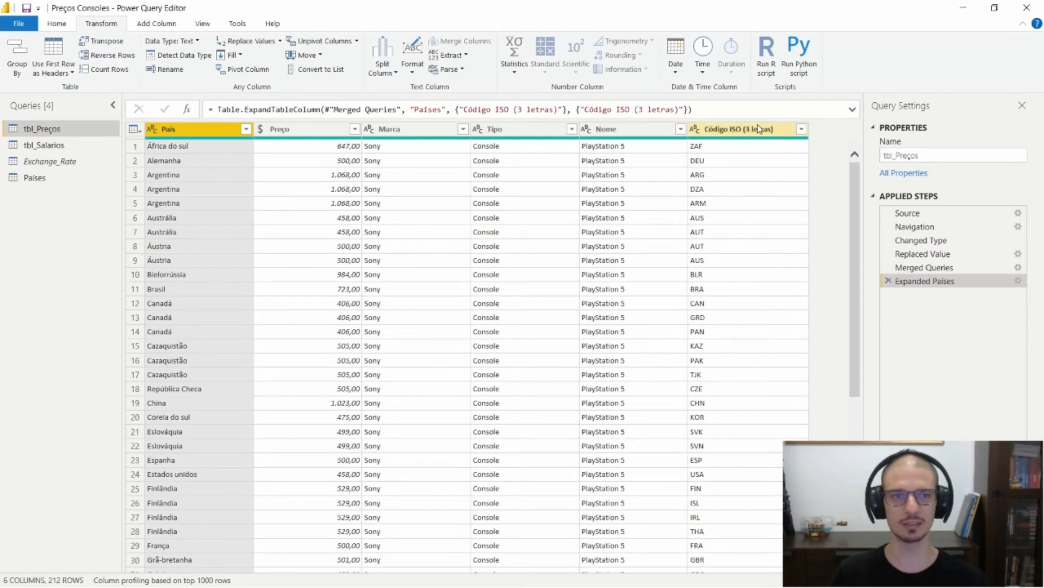
# Check the filter values of the Código ISO (3 letras) column in tbl_Preços for nulls
pyautogui.click(803, 133)
pyautogui.click(802, 130)
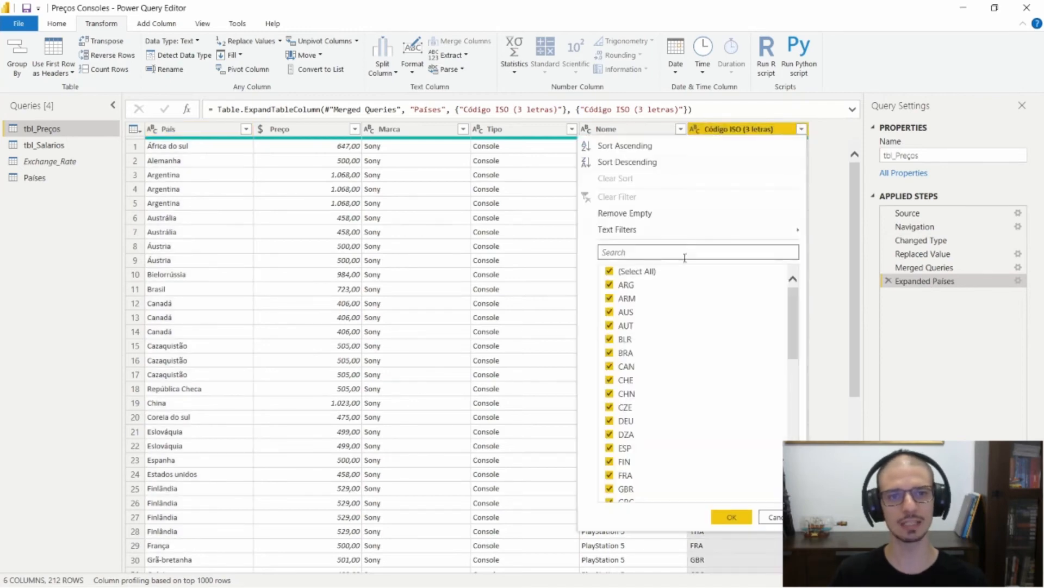
pyautogui.scroll(-10, 696, 329)
pyautogui.scroll(10, 710, 357)
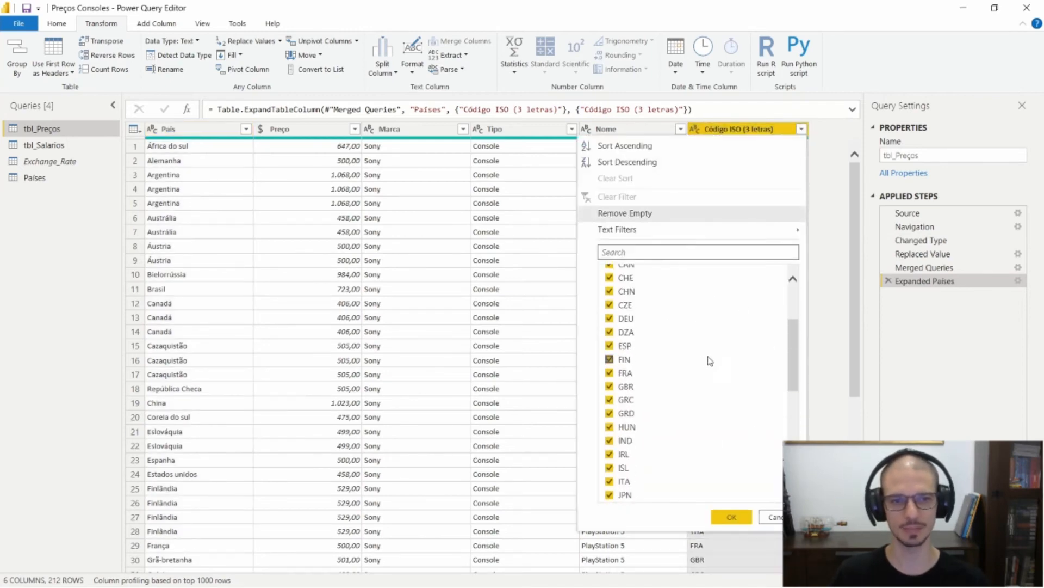
pyautogui.click(771, 518)
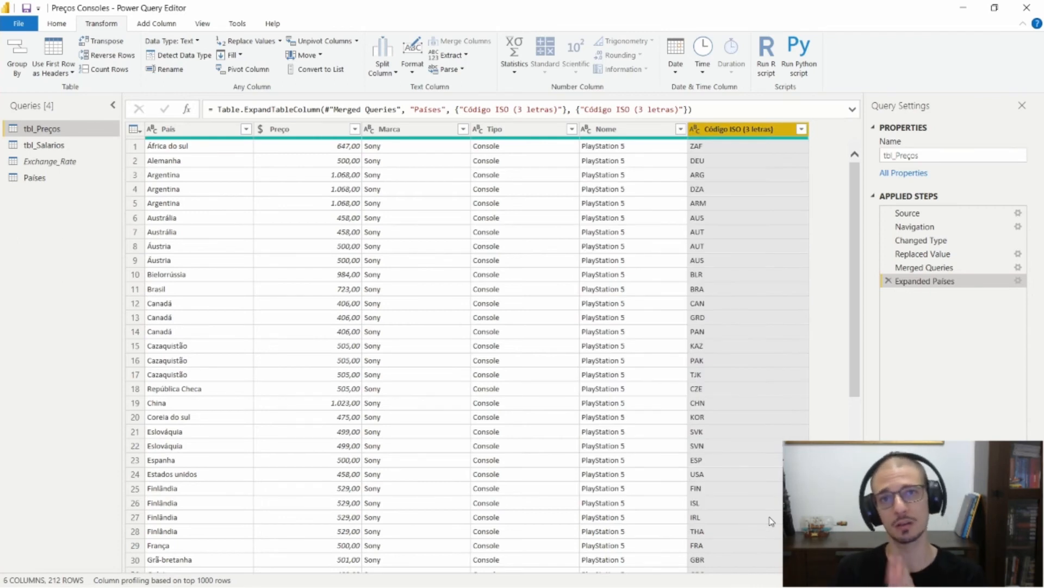
# Compare the country code columns of the Países and tbl_Salarios queries
pyautogui.click(33, 177)
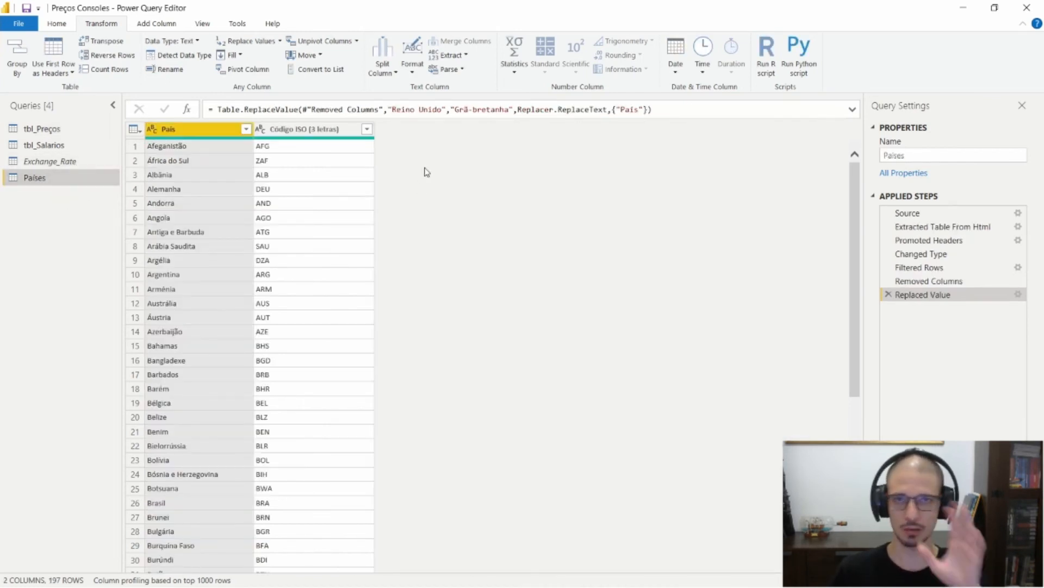
pyautogui.click(78, 147)
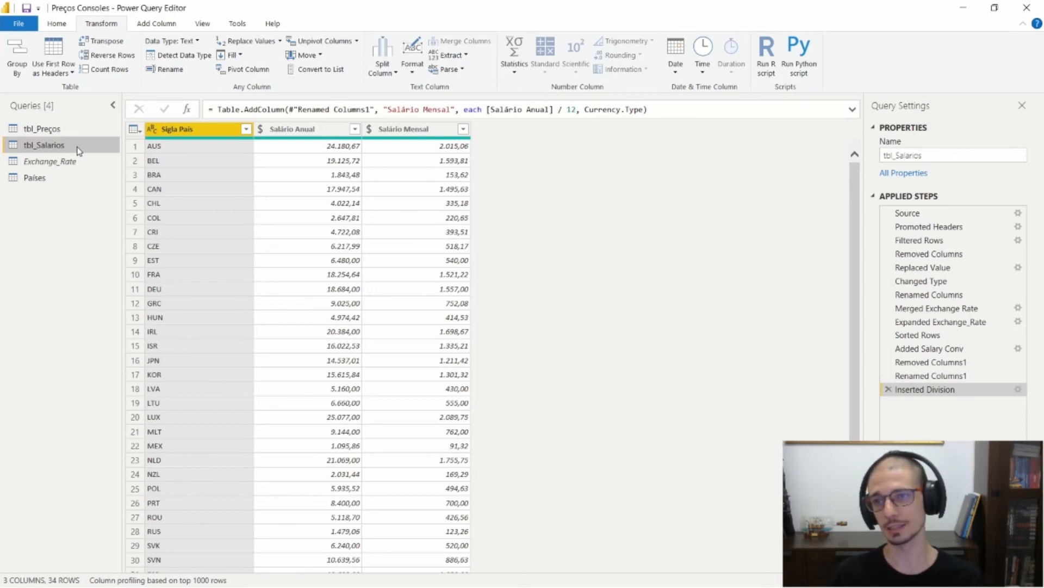
pyautogui.click(22, 180)
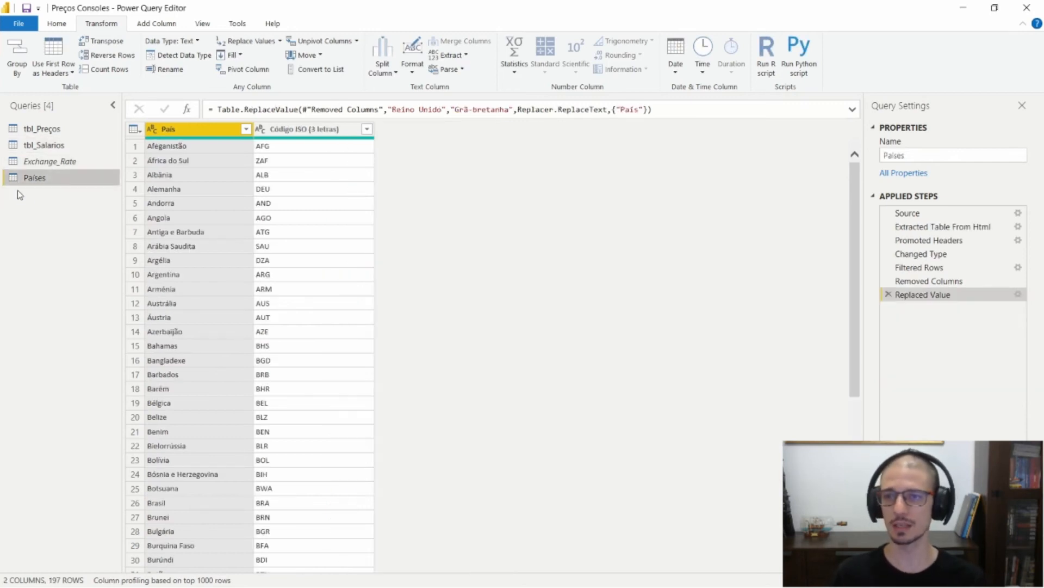
# Merge Países into tbl_Salarios with a left outer join, matching Sigla País to Código ISO (3 letras)
pyautogui.click(64, 145)
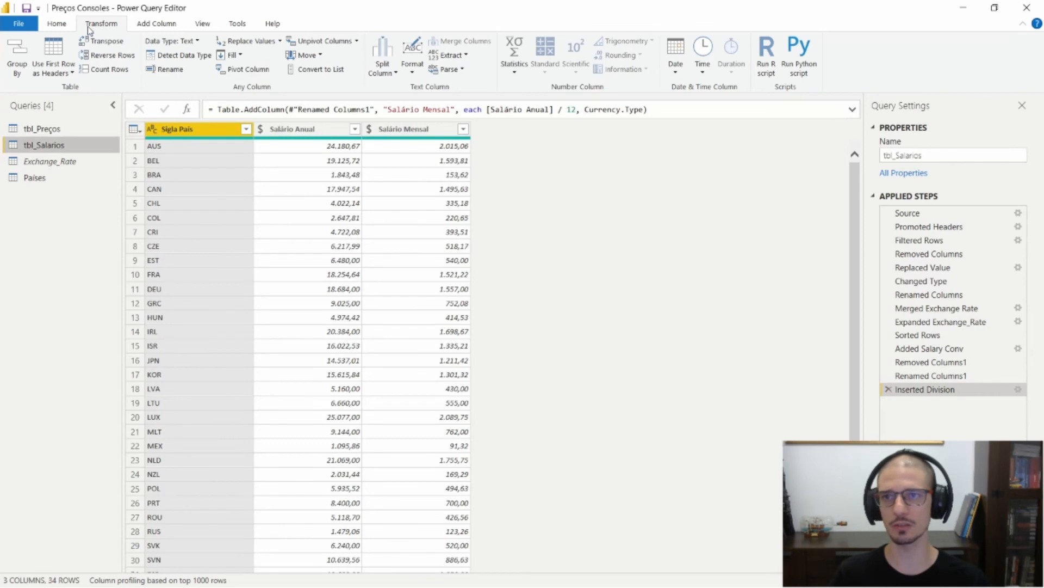
pyautogui.click(56, 24)
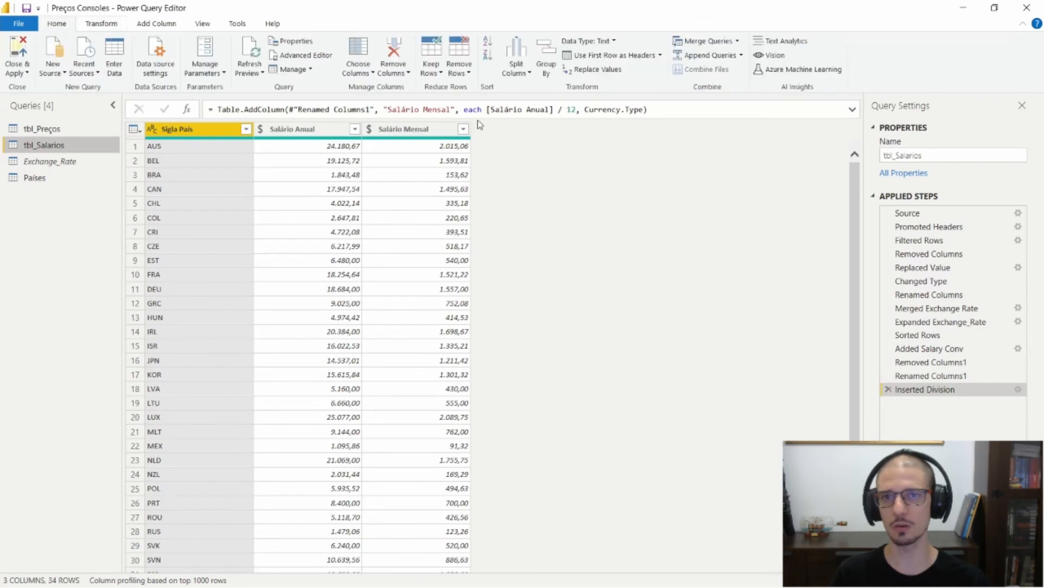
pyautogui.click(702, 43)
pyautogui.click(379, 278)
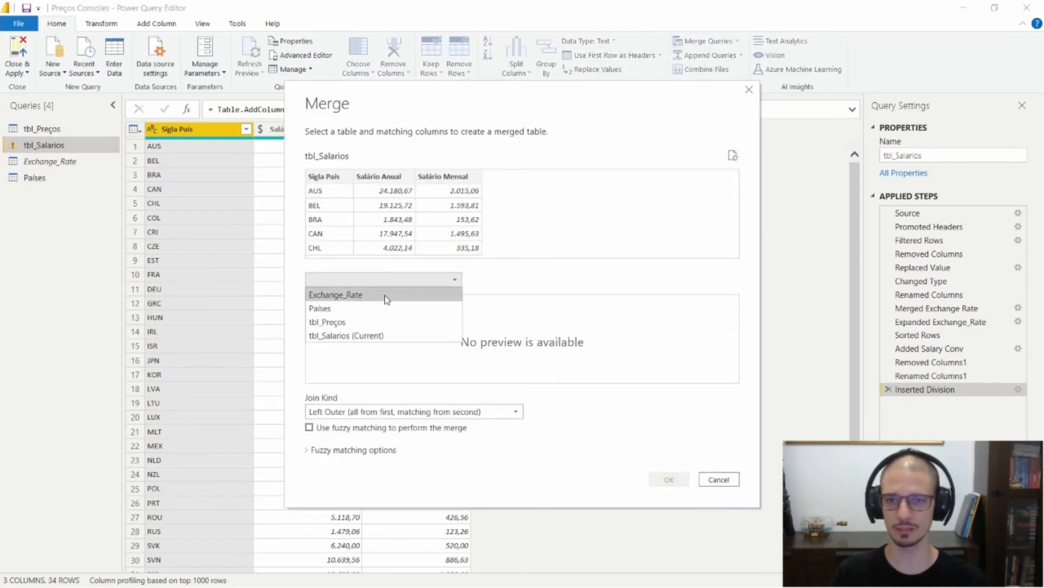
pyautogui.click(375, 308)
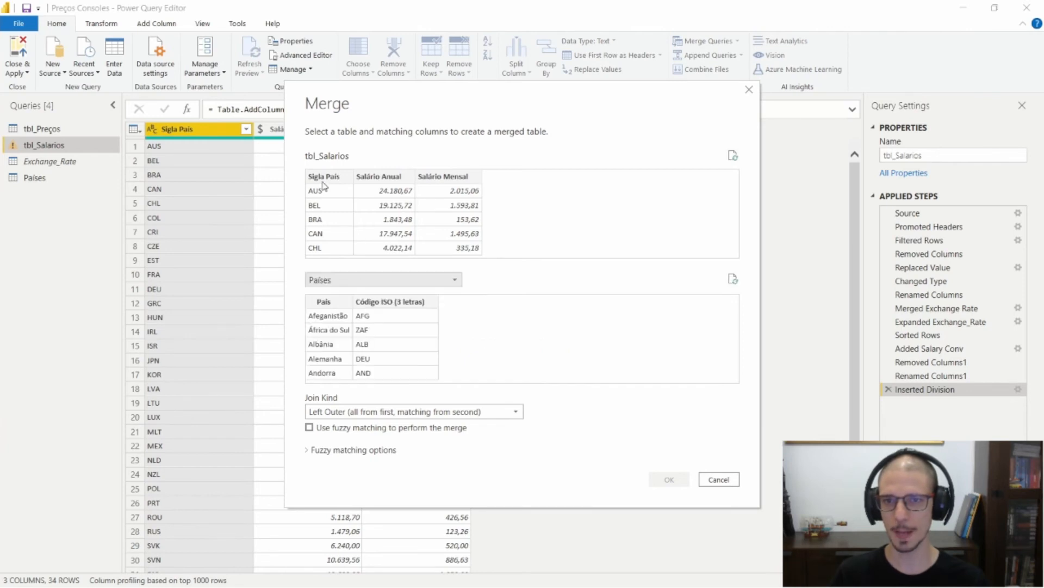
pyautogui.click(324, 187)
pyautogui.click(364, 303)
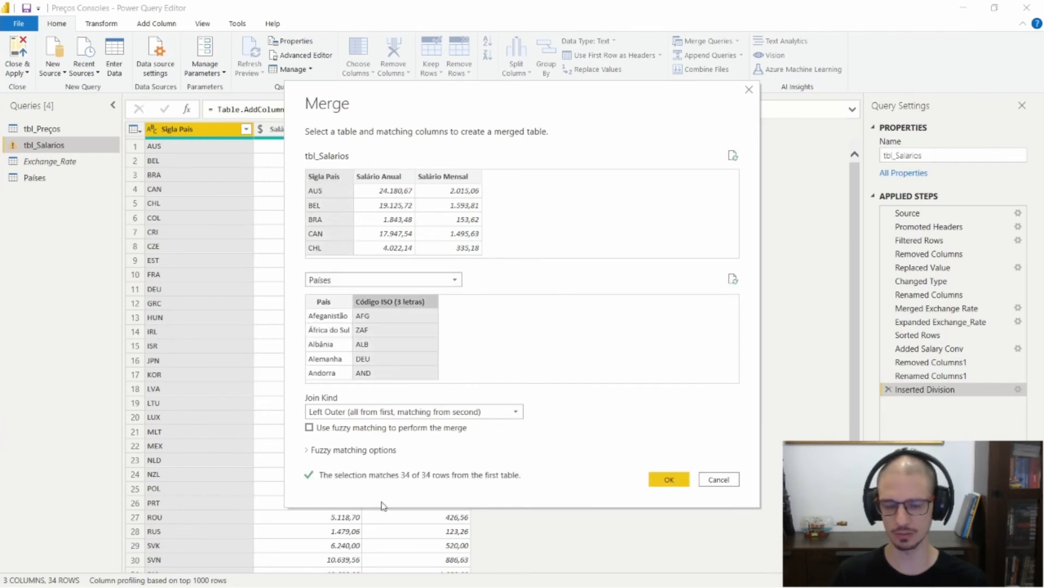
pyautogui.click(665, 480)
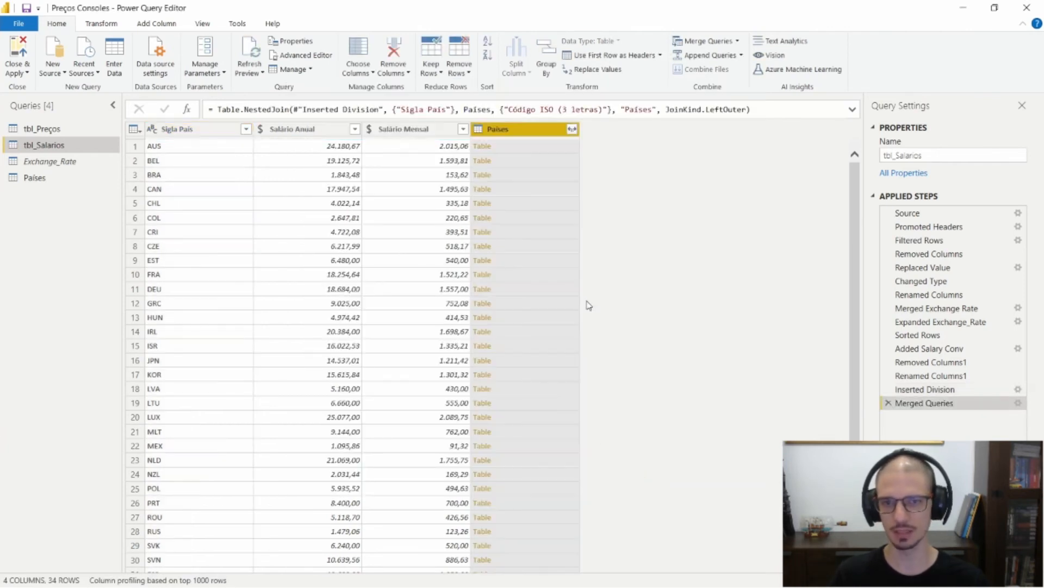
# Expand the merged Países column in tbl_Salarios to include only País, without the column name prefix
pyautogui.click(572, 129)
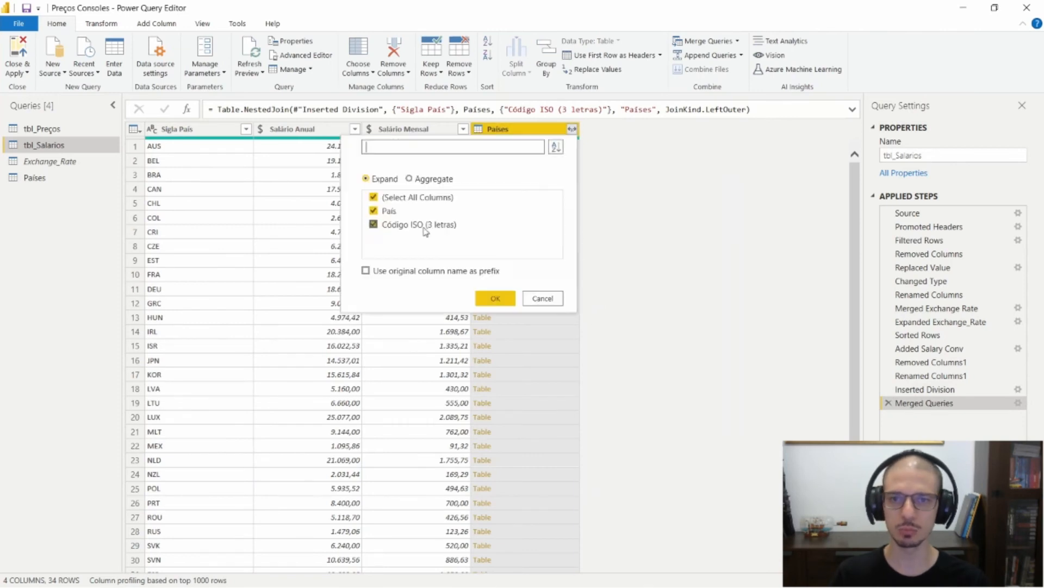
pyautogui.click(407, 223)
pyautogui.click(495, 298)
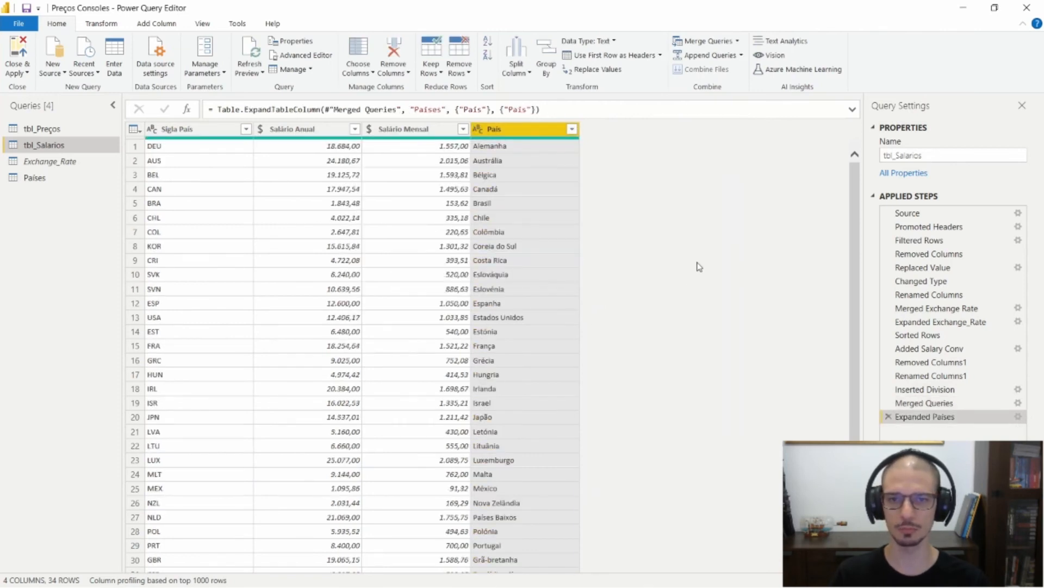
# Review the expanded country names in tbl_Salarios and delete its Expanded Países and Merged Queries steps
pyautogui.scroll(-2, 699, 279)
pyautogui.scroll(2, 687, 286)
pyautogui.scroll(-2, 679, 284)
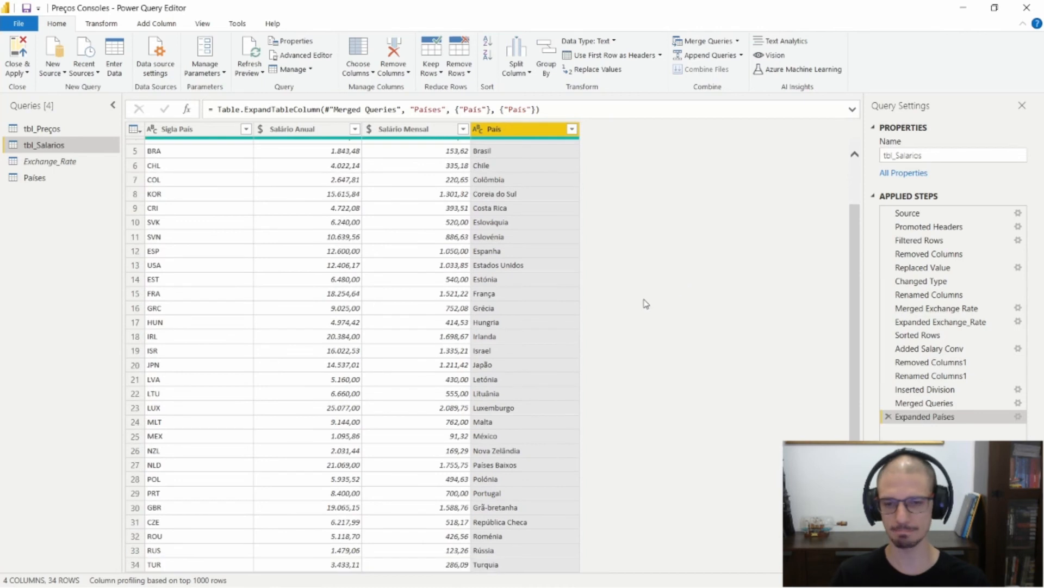
pyautogui.click(888, 416)
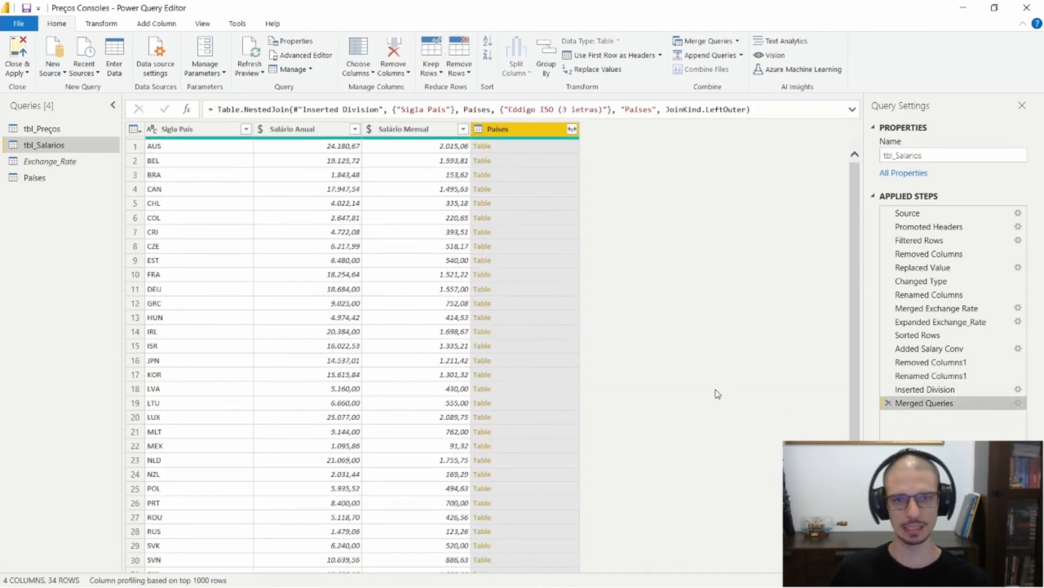
pyautogui.click(889, 402)
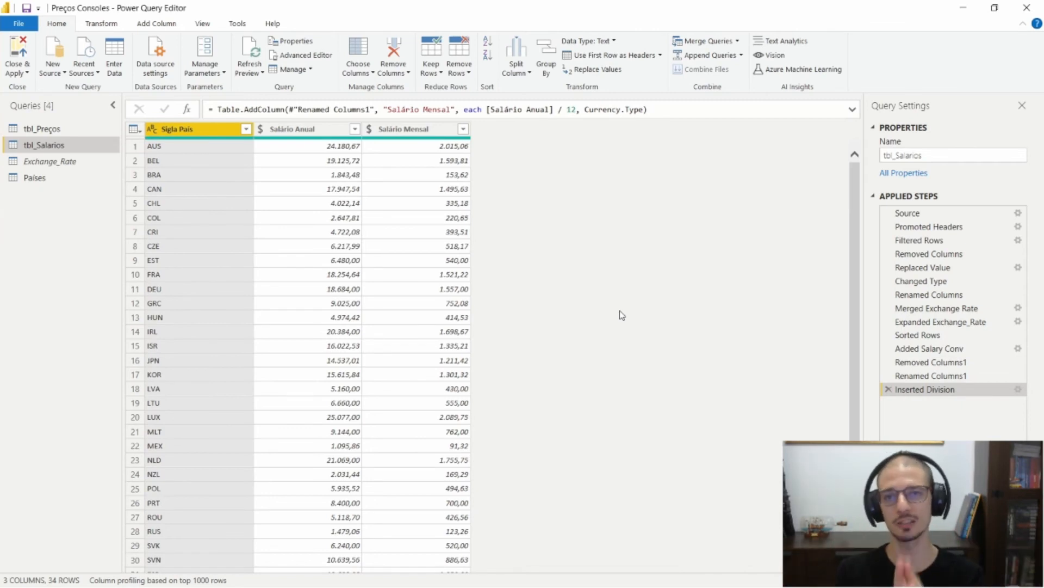
# Delete the Expanded Países and Merged Queries steps from tbl_Preços
pyautogui.click(32, 129)
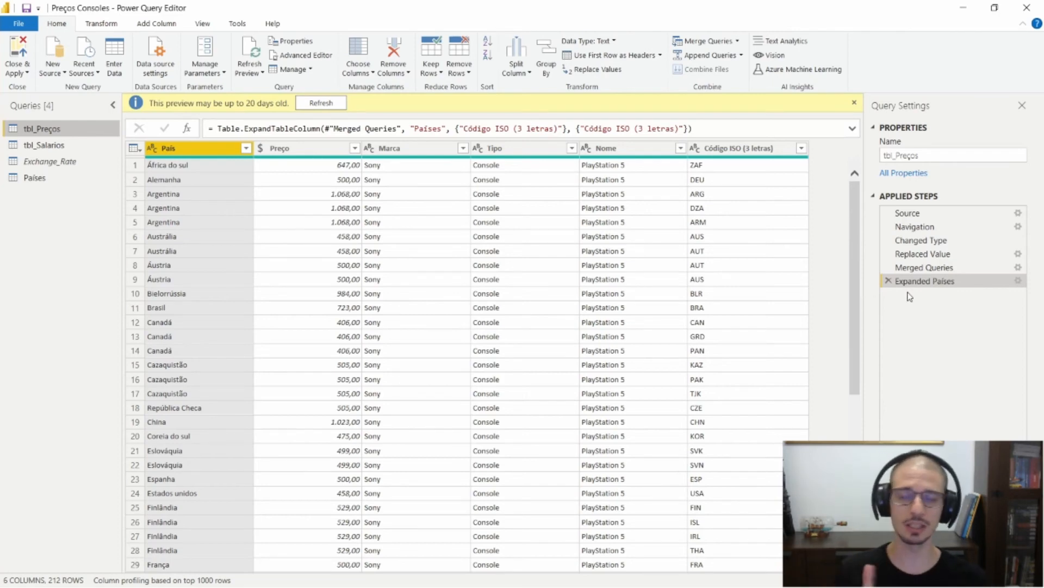
pyautogui.click(889, 281)
pyautogui.click(888, 268)
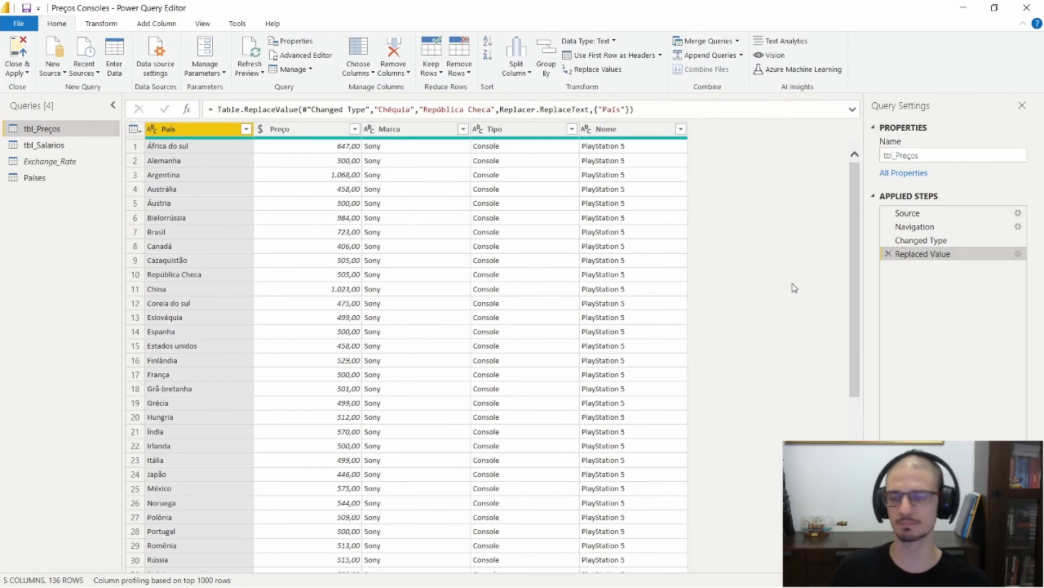
# Review the Países query, close the query editor and apply all query changes to the report
pyautogui.click(47, 178)
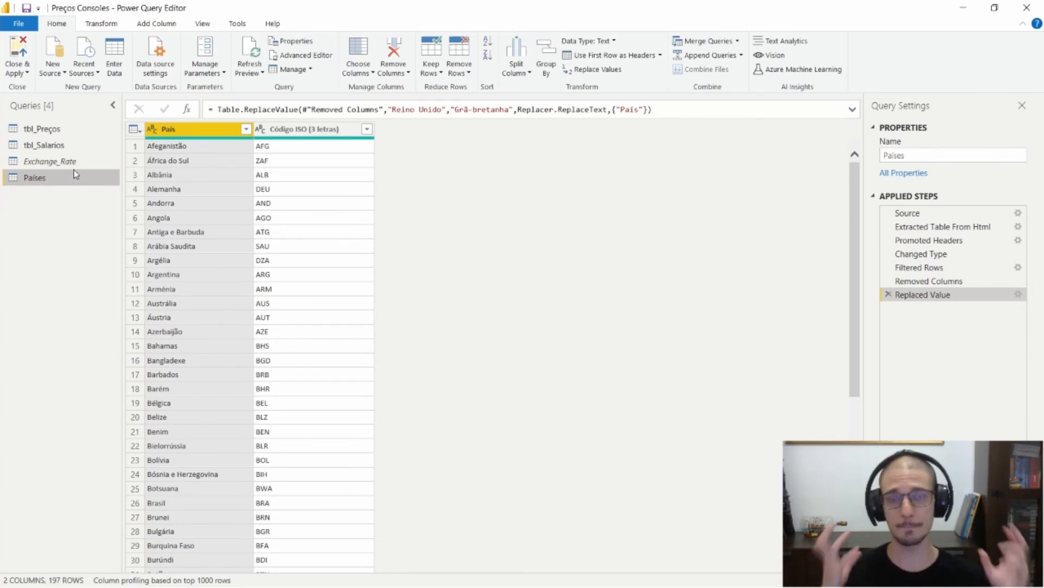
pyautogui.click(22, 54)
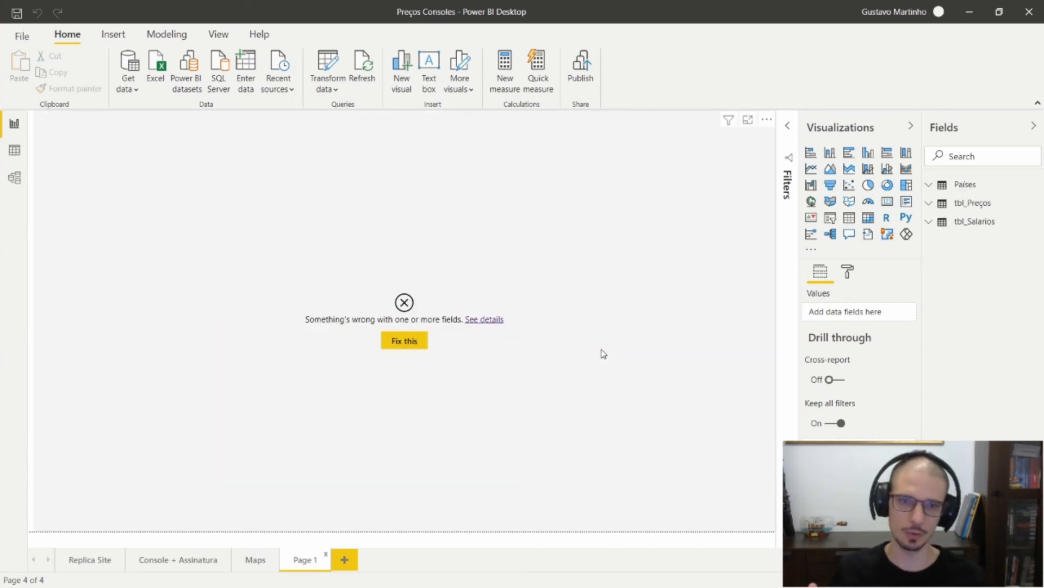
# Repair the table visual on Page 1 by removing its broken field and adding Sigla País before Salário Mensal
pyautogui.click(723, 291)
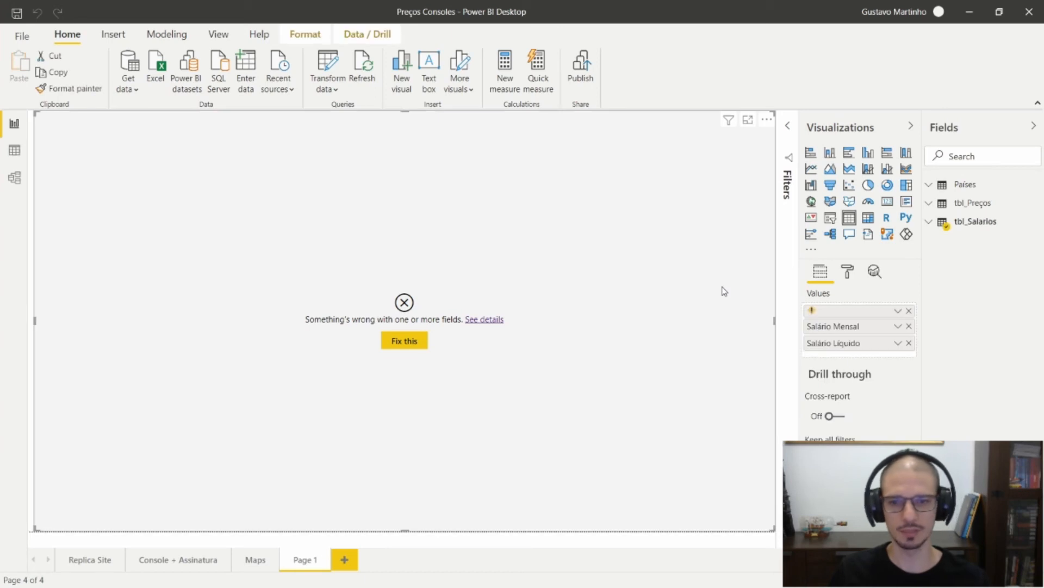
pyautogui.click(197, 560)
pyautogui.click(303, 560)
pyautogui.click(449, 252)
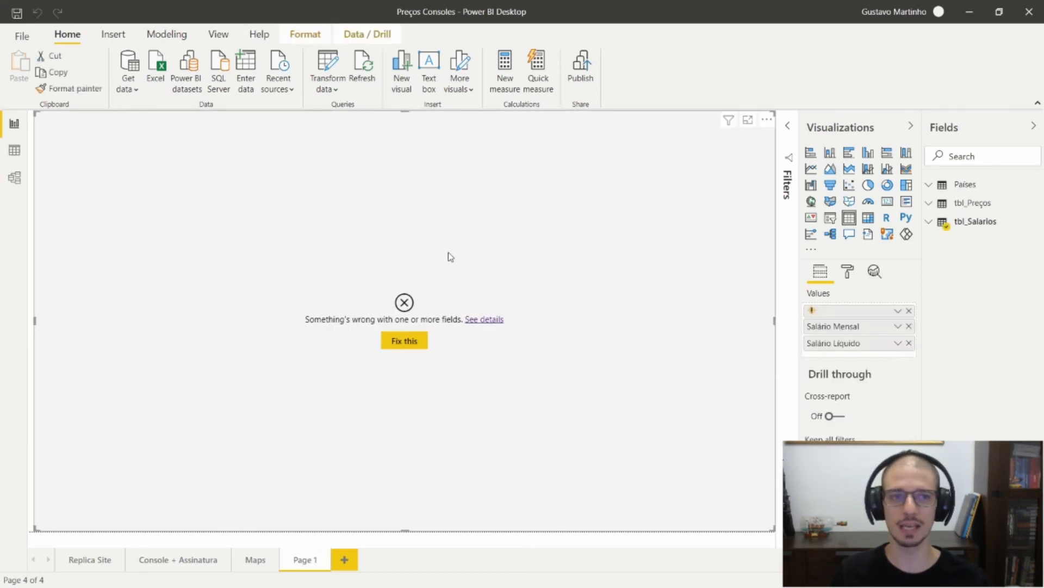
pyautogui.click(939, 221)
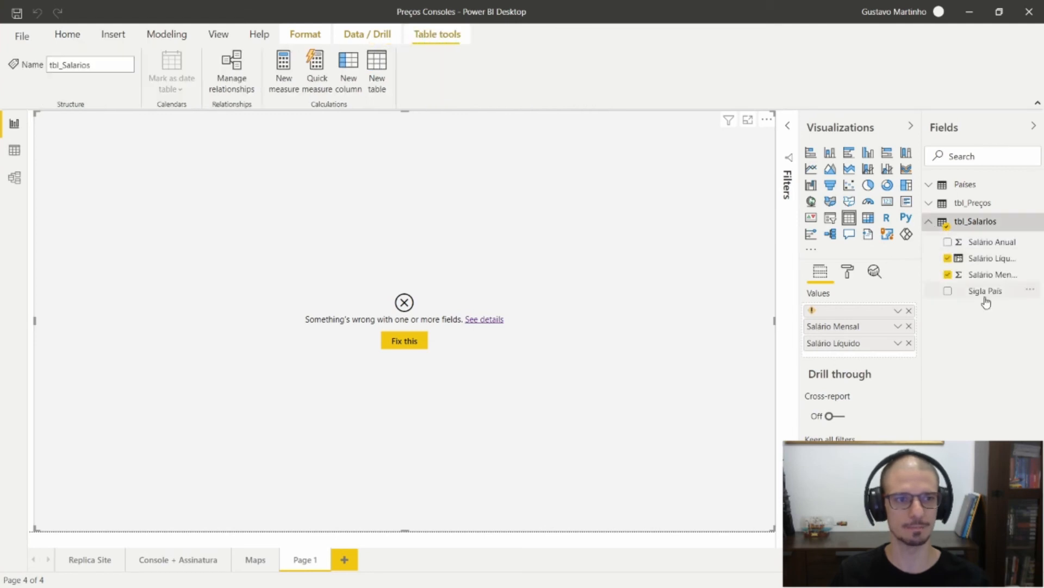
pyautogui.click(983, 279)
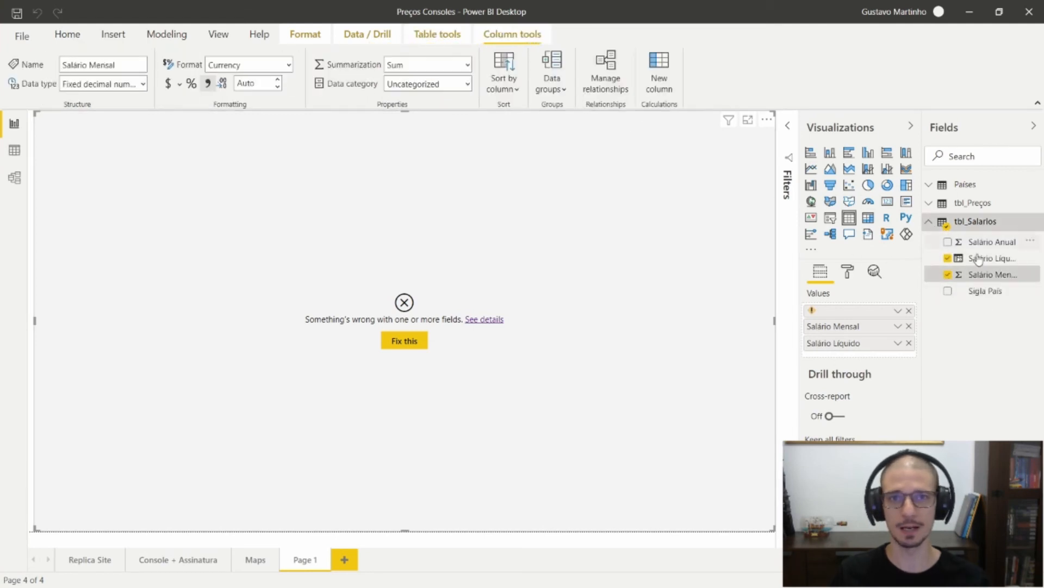
pyautogui.click(1001, 292)
pyautogui.click(987, 275)
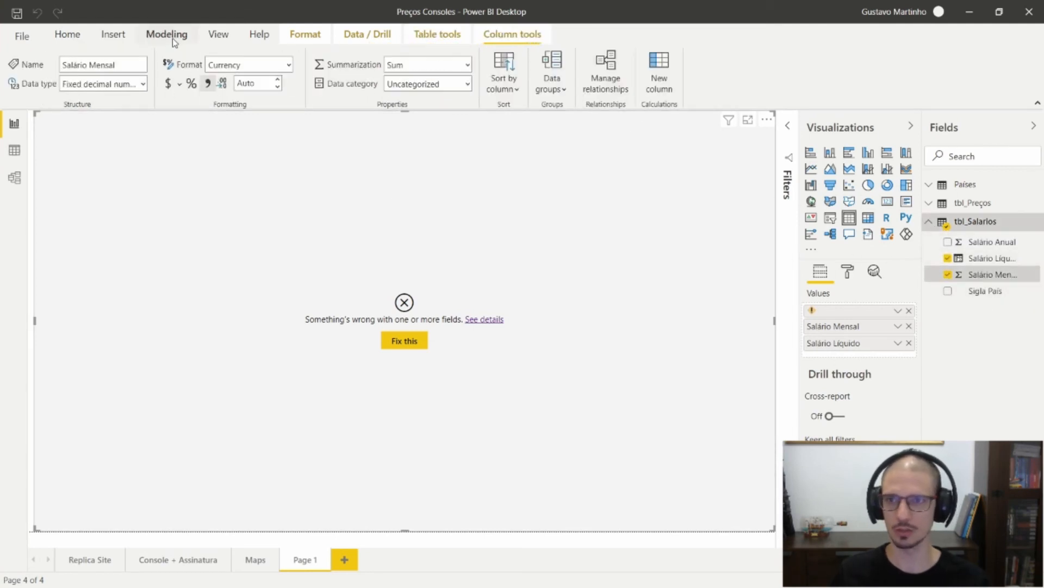
pyautogui.click(988, 292)
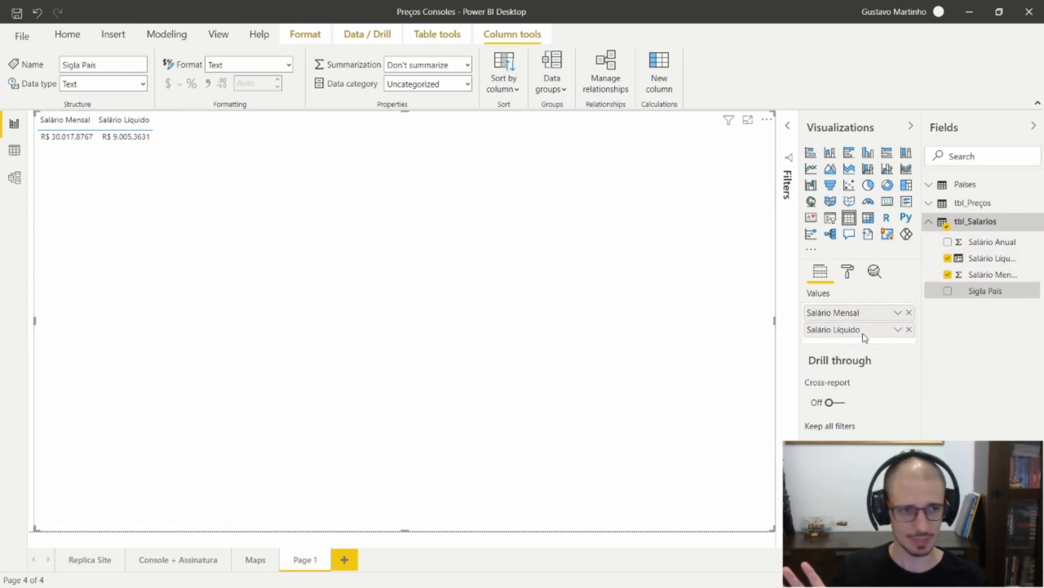
pyautogui.moveTo(975, 293); pyautogui.dragTo(860, 312)
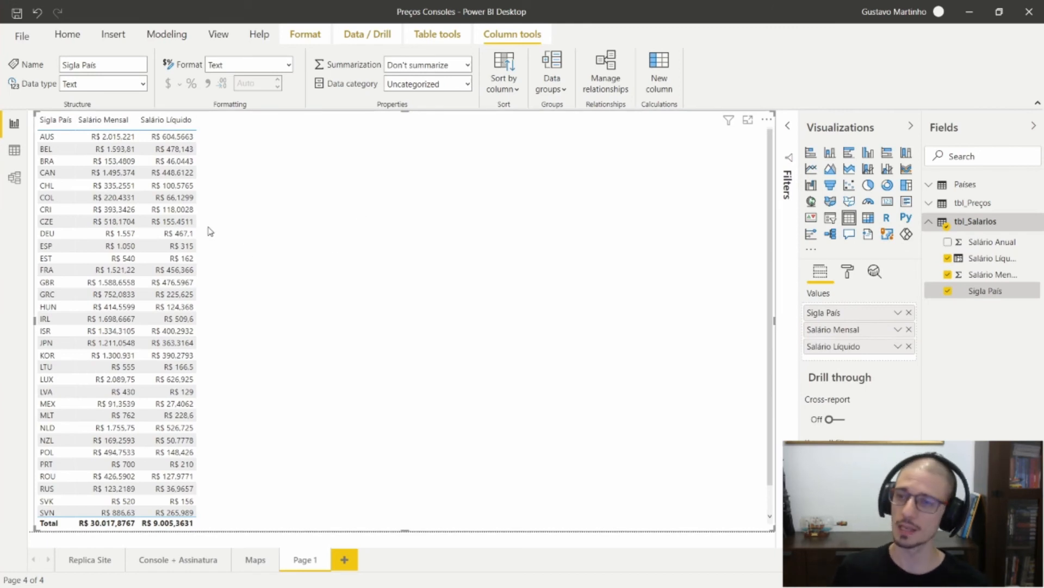
# Rearrange the model diagram with Países between tbl_Preços and tbl_Salarios, collapsing the side panes for more space
pyautogui.click(15, 176)
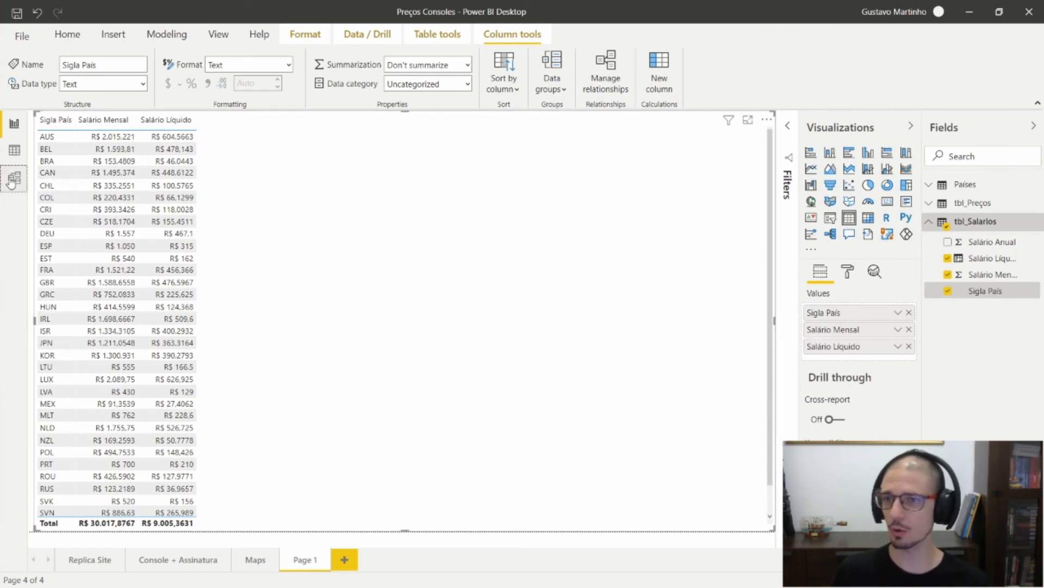
pyautogui.click(843, 126)
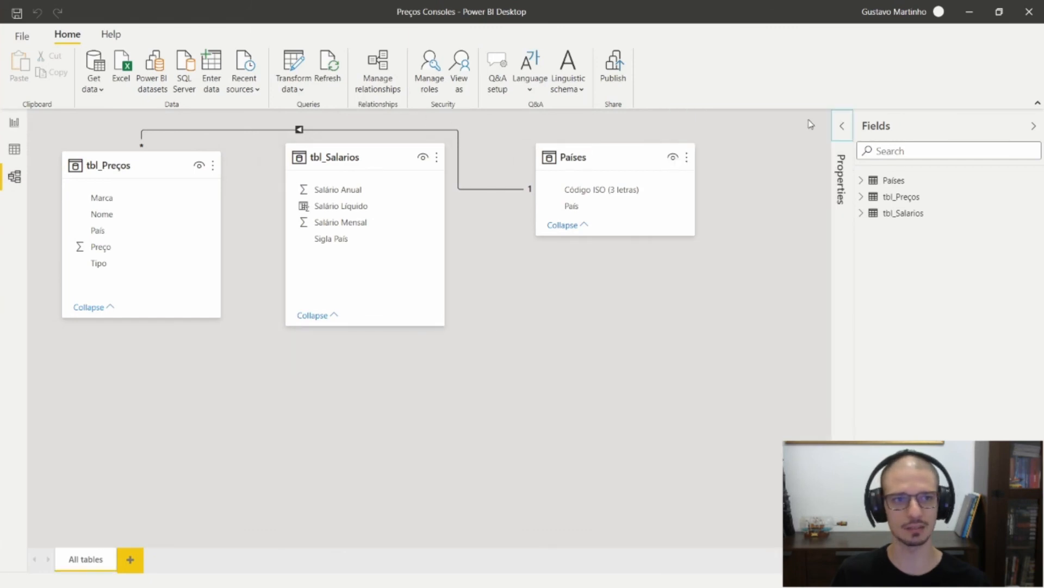
pyautogui.click(1034, 126)
pyautogui.moveTo(354, 155); pyautogui.dragTo(762, 250)
pyautogui.moveTo(615, 149); pyautogui.dragTo(361, 241)
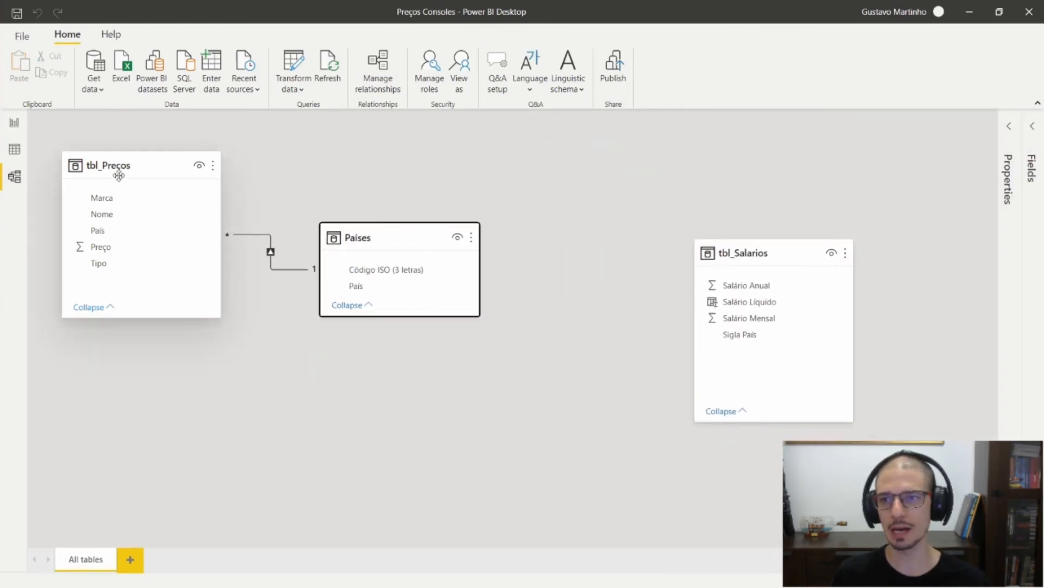
pyautogui.moveTo(119, 173); pyautogui.dragTo(132, 192)
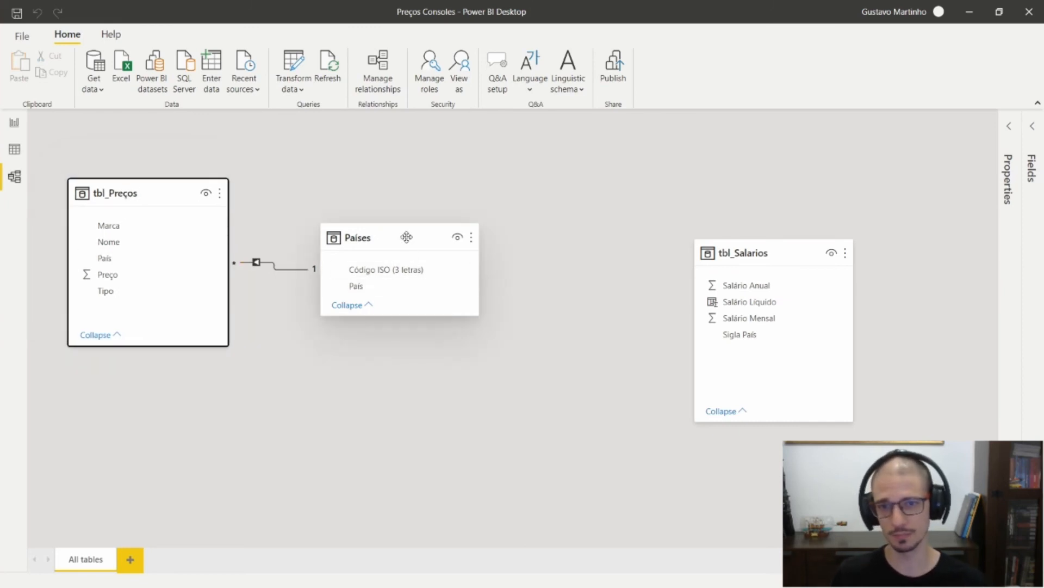
# Relate Código ISO (3 letras) in Países to Sigla País in tbl_Salarios, spacing the tables out in the model diagram
pyautogui.moveTo(406, 235); pyautogui.dragTo(440, 255)
pyautogui.click(730, 249)
pyautogui.moveTo(731, 249); pyautogui.dragTo(633, 206)
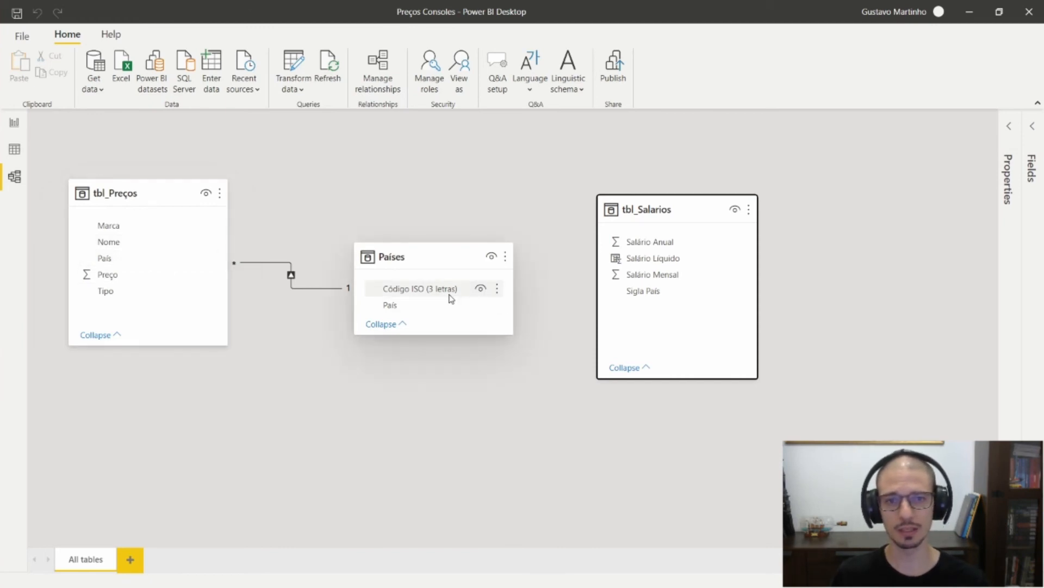
pyautogui.moveTo(449, 298); pyautogui.dragTo(656, 293)
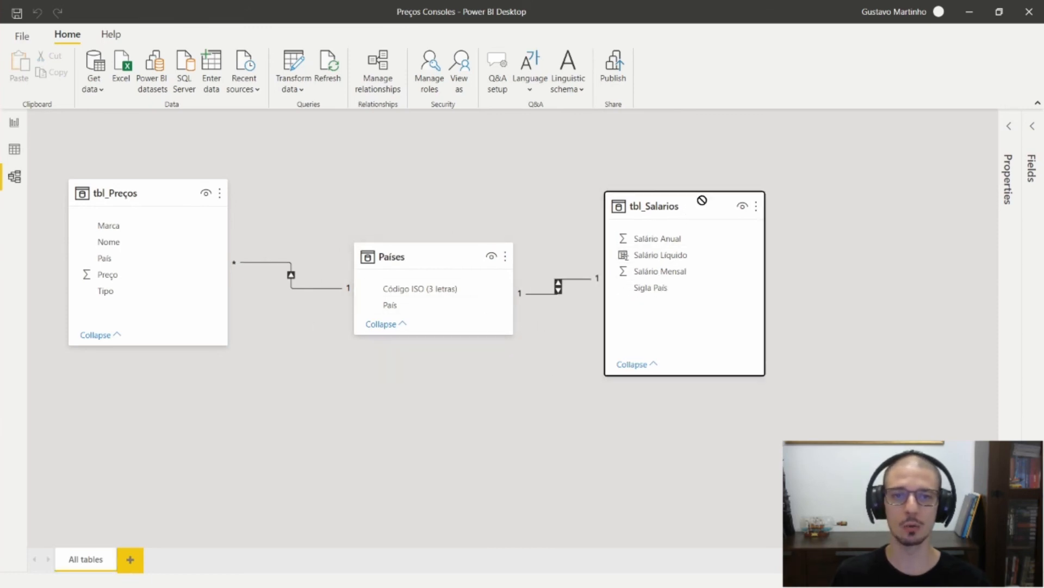
pyautogui.moveTo(701, 201); pyautogui.dragTo(732, 172)
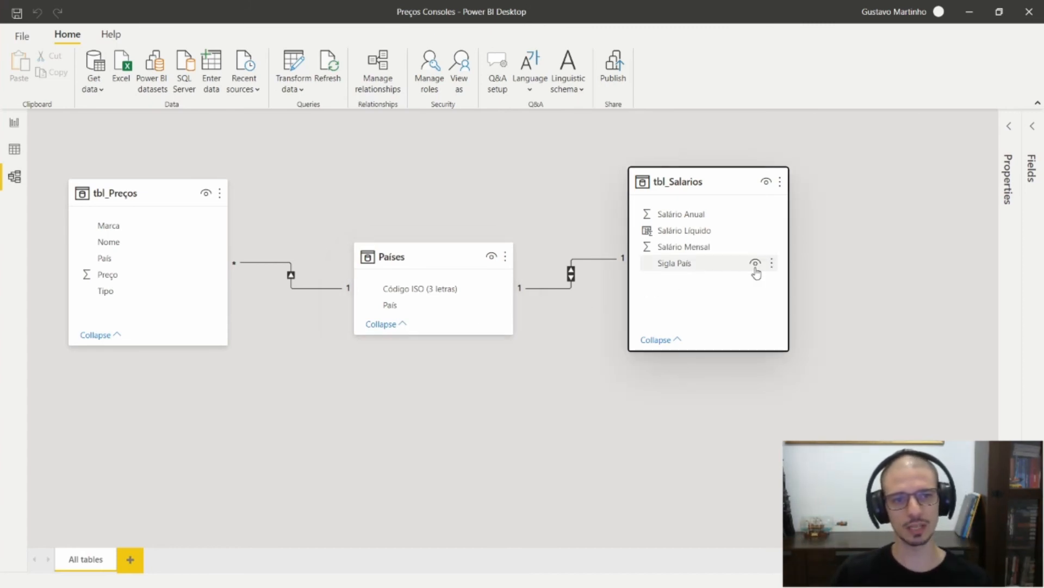
# Hide the key fields Sigla País in tbl_Salarios, Código ISO (3 letras) in Países and País in tbl_Preços from the report view
pyautogui.click(755, 264)
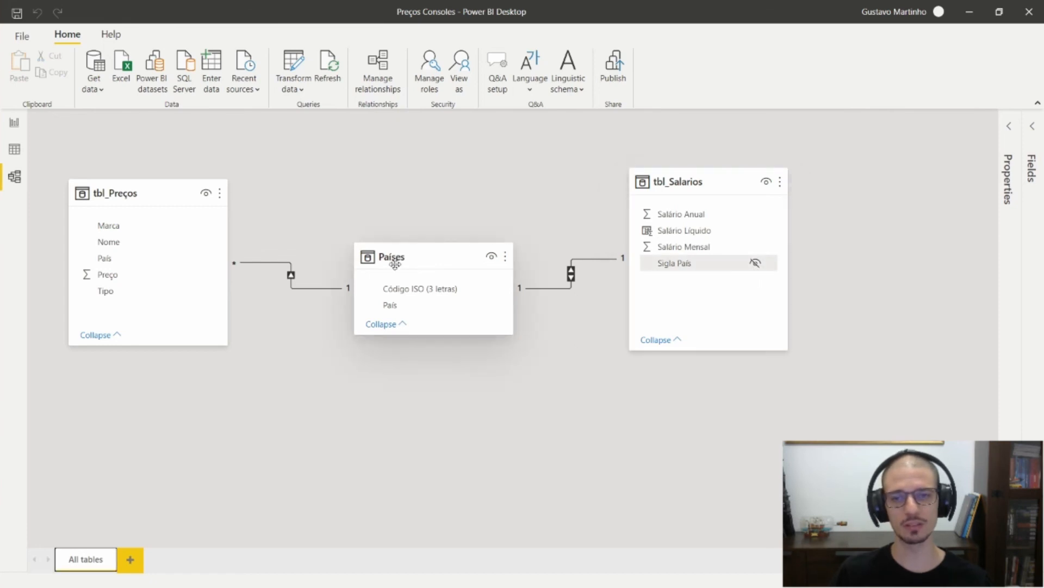
pyautogui.click(482, 290)
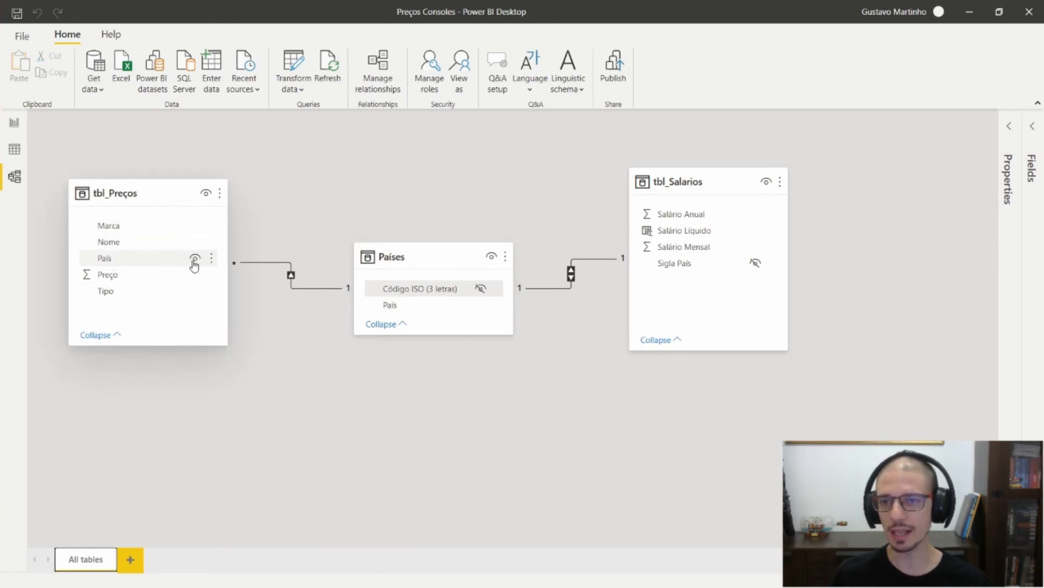
pyautogui.click(194, 261)
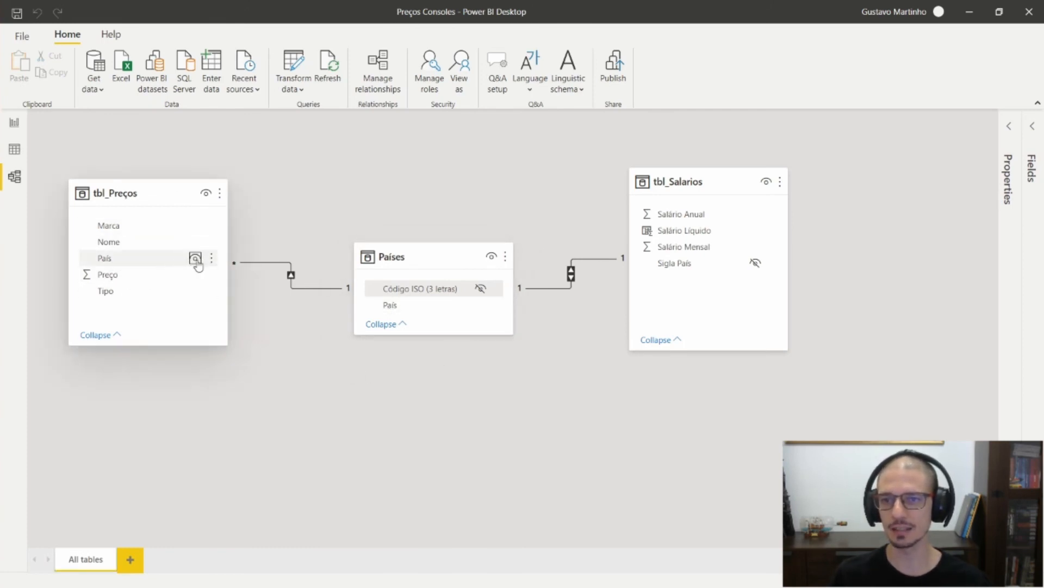
pyautogui.click(195, 261)
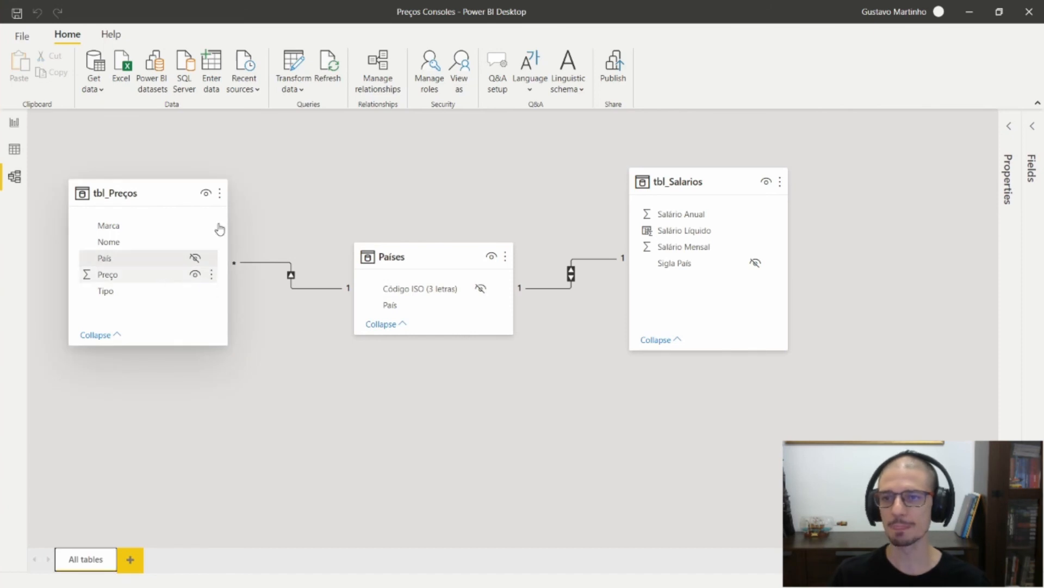
pyautogui.click(177, 192)
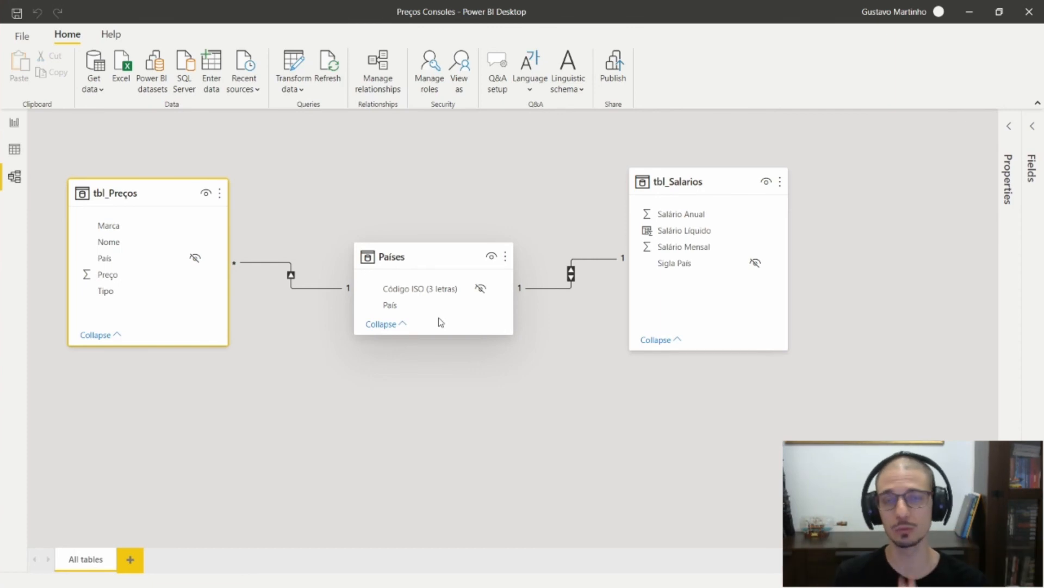
# Return to Page 1 of the report and examine which fields Países, tbl_Preços and tbl_Salarios still offer
pyautogui.click(7, 129)
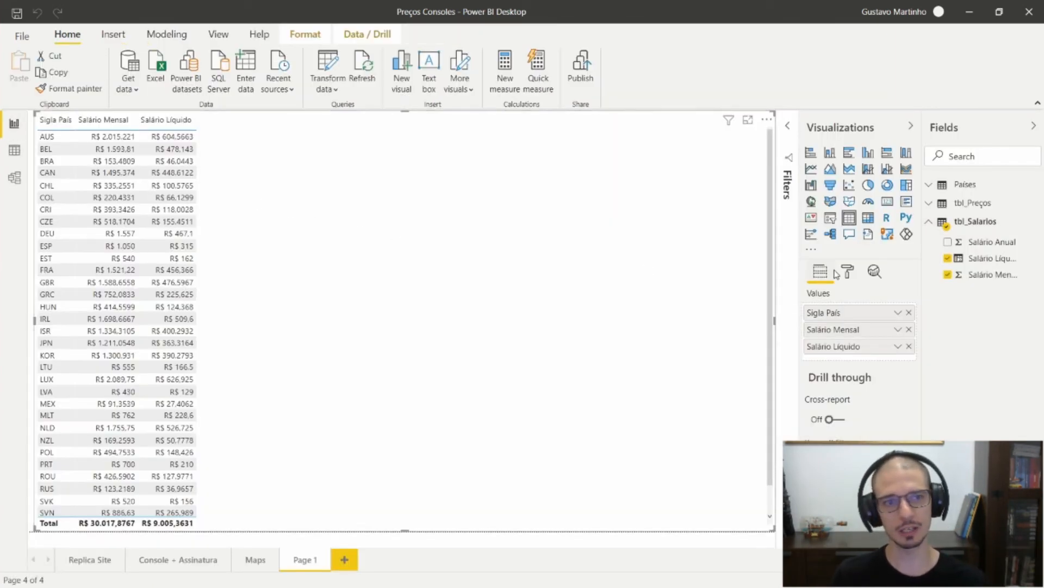
pyautogui.click(939, 203)
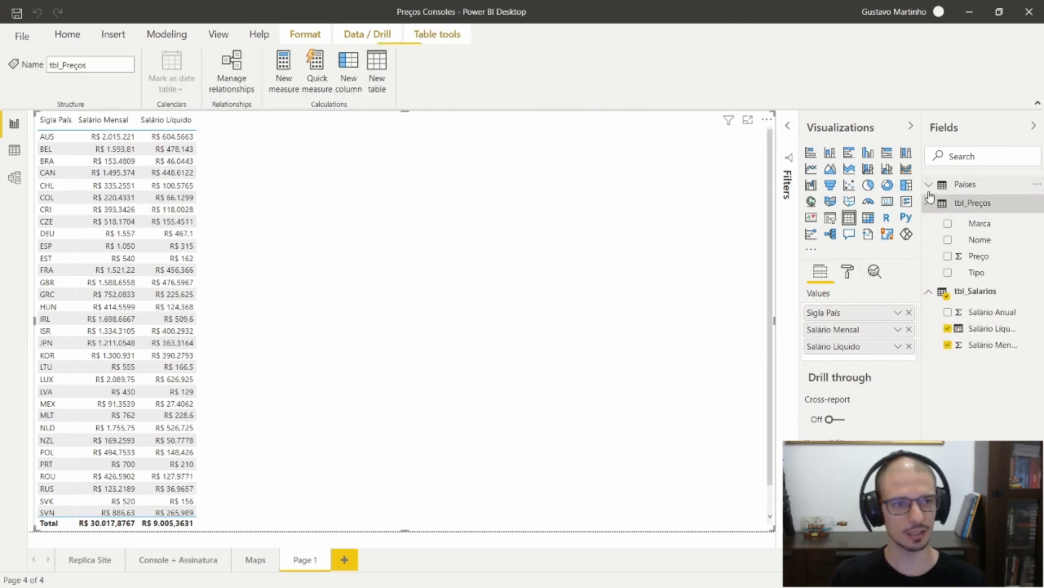
pyautogui.click(933, 185)
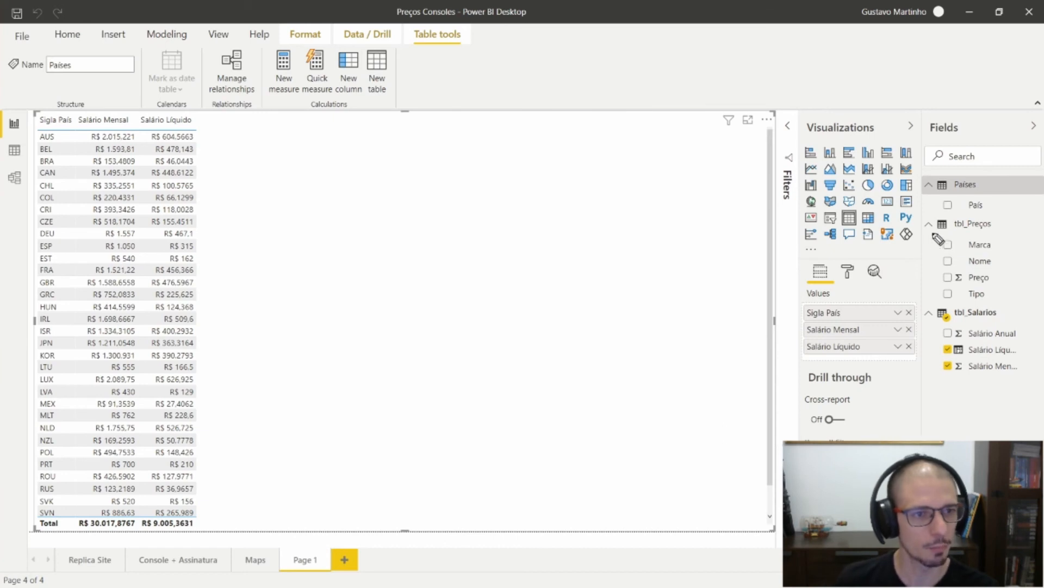
pyautogui.moveTo(936, 235); pyautogui.dragTo(929, 305)
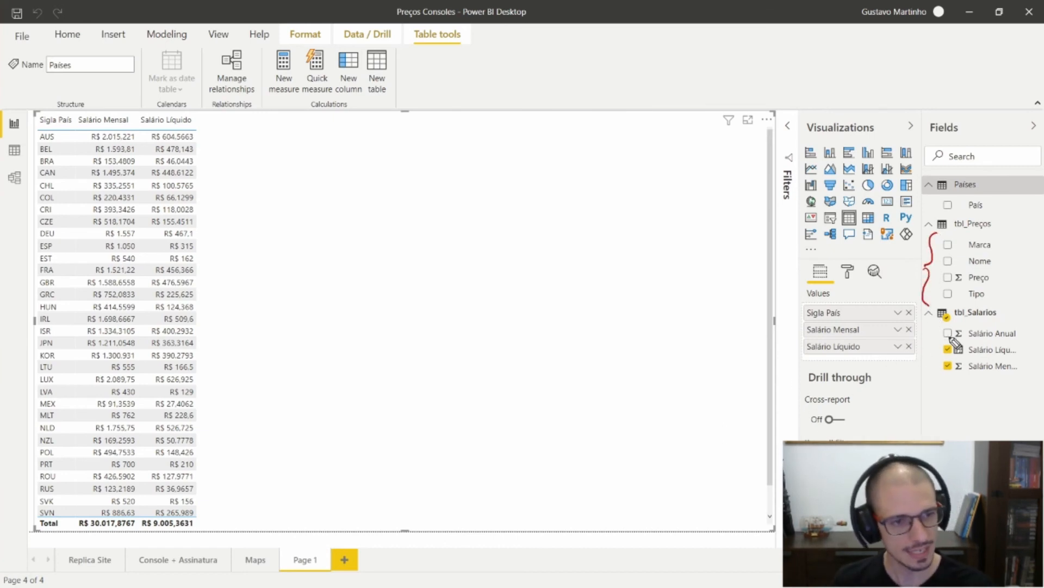
pyautogui.moveTo(944, 326)
pyautogui.mouseDown()
pyautogui.moveTo(926, 359)
pyautogui.moveTo(932, 376)
pyautogui.mouseUp()
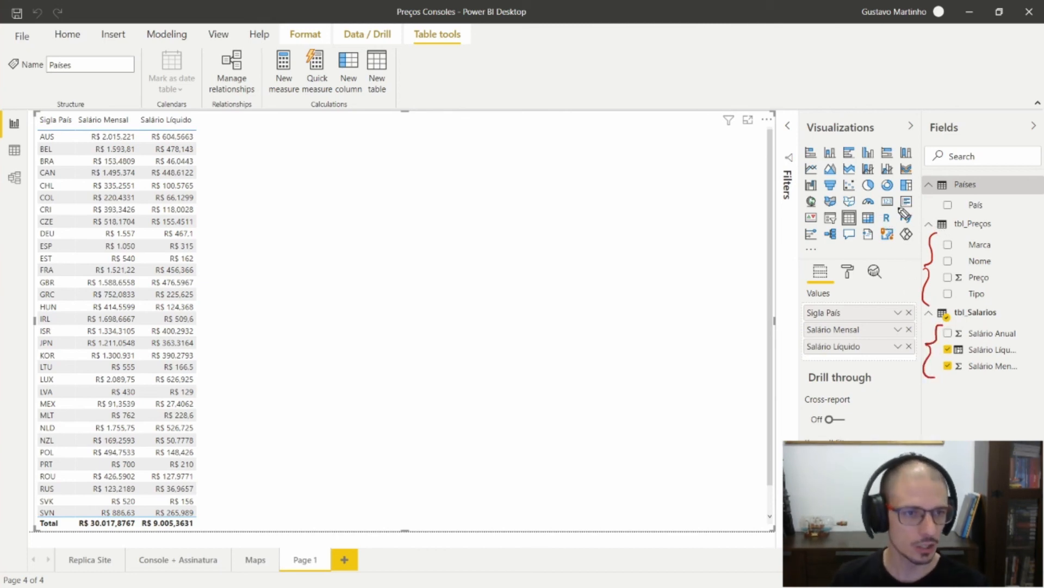
pyautogui.moveTo(839, 214)
pyautogui.mouseDown()
pyautogui.moveTo(945, 203)
pyautogui.moveTo(906, 221)
pyautogui.mouseUp()
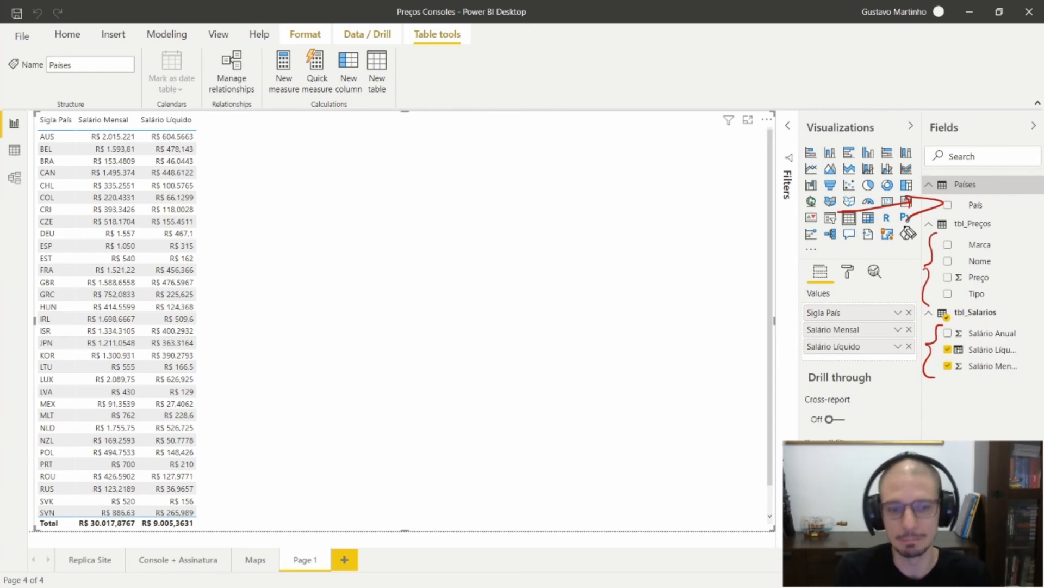
pyautogui.press('Escape')
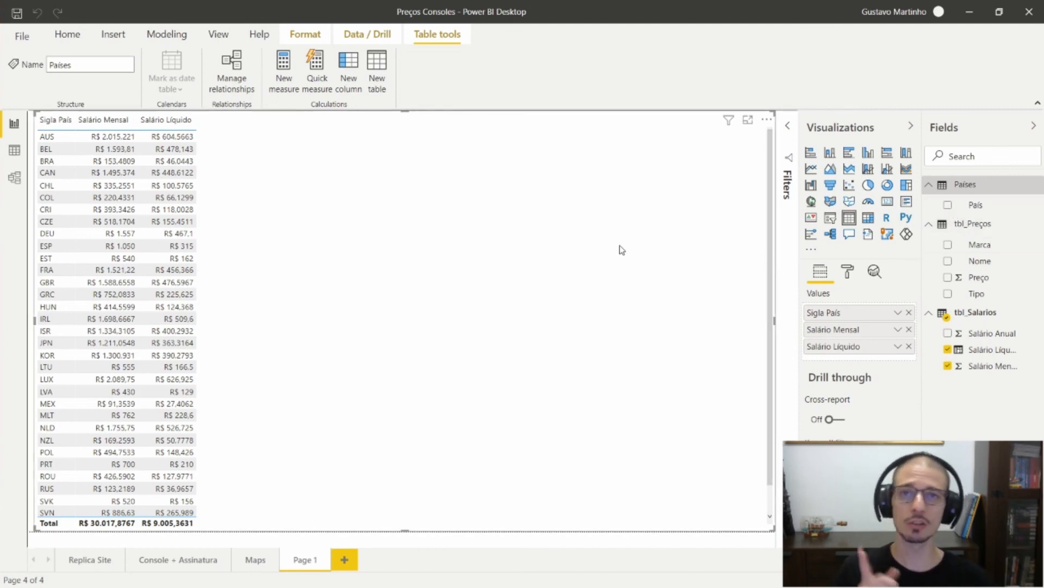
# Increase the text size of the values in the Page 1 table visual
pyautogui.click(849, 272)
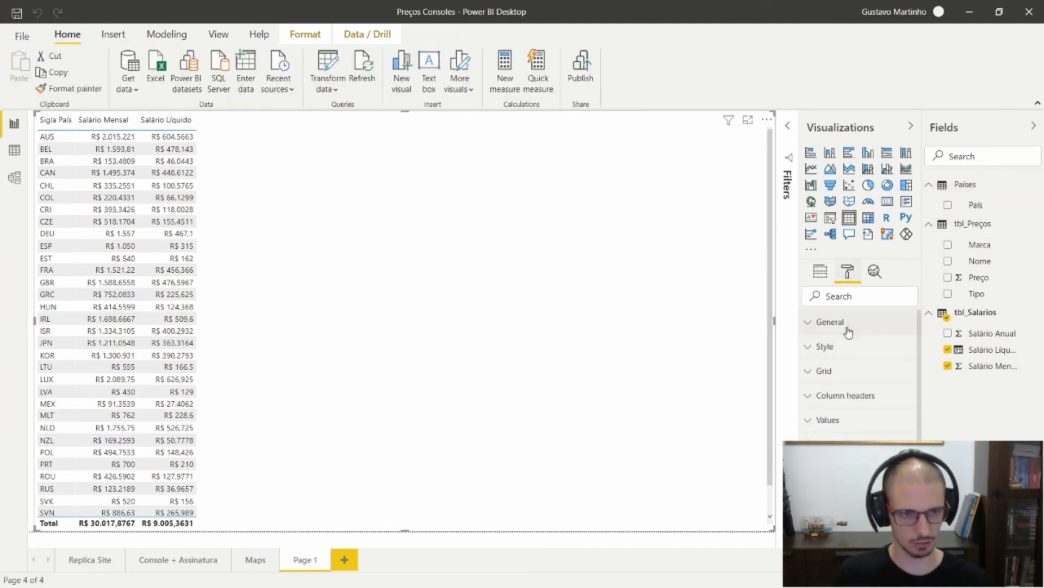
pyautogui.click(841, 430)
pyautogui.scroll(-3, 860, 381)
pyautogui.scroll(-3, 859, 381)
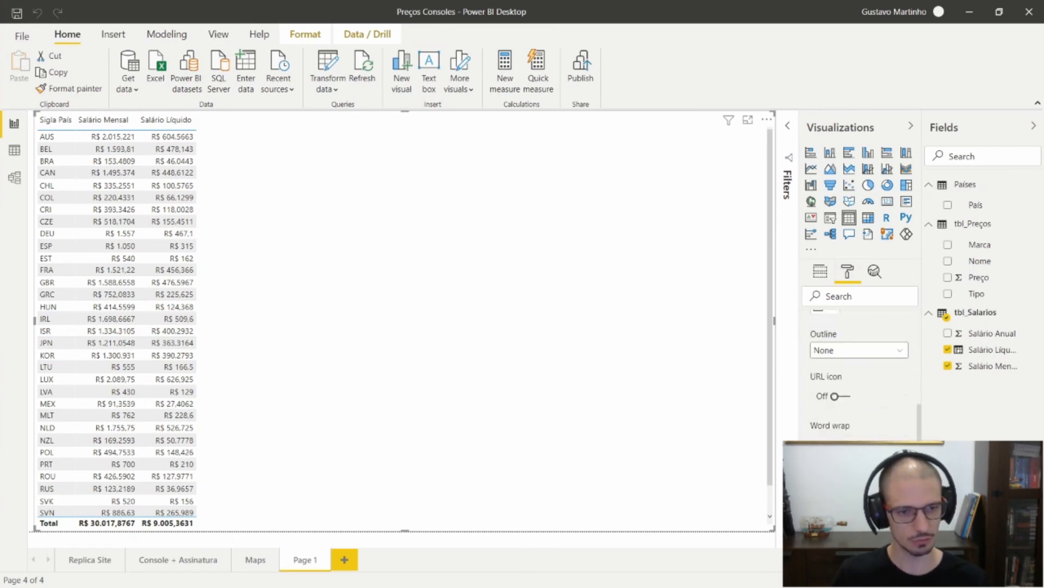
pyautogui.click(851, 484)
pyautogui.click(851, 484)
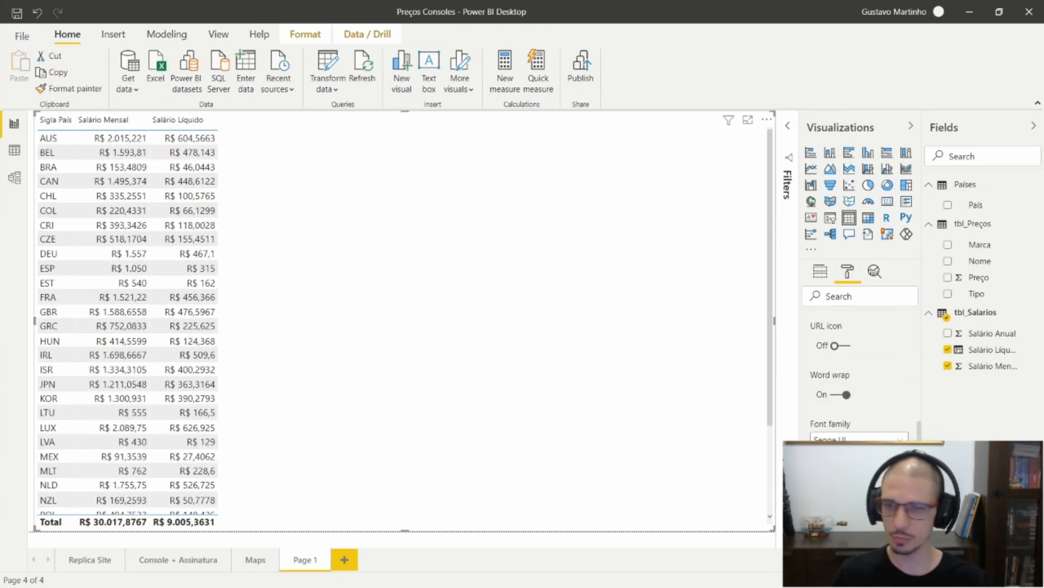
pyautogui.click(850, 484)
pyautogui.click(851, 484)
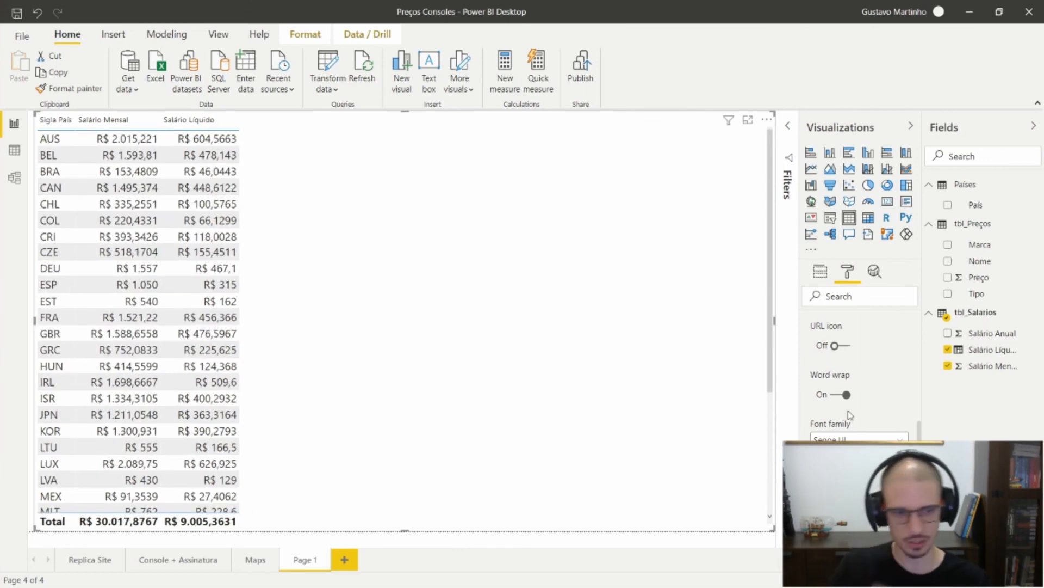
pyautogui.scroll(10, 850, 381)
# Replace Sigla País in the table visual with País from Países, placed before Salário Mensal
pyautogui.click(820, 271)
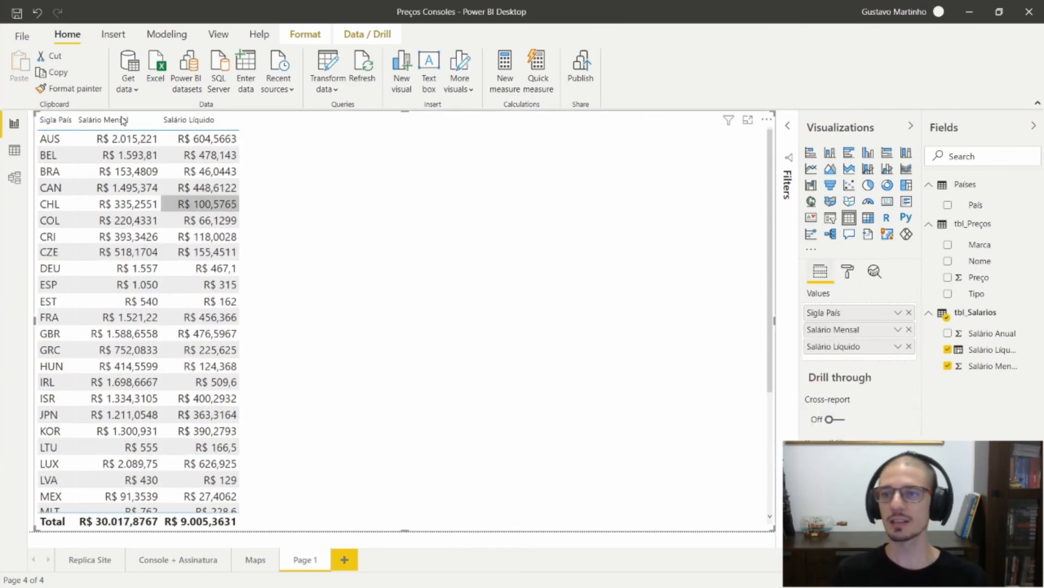
pyautogui.click(908, 313)
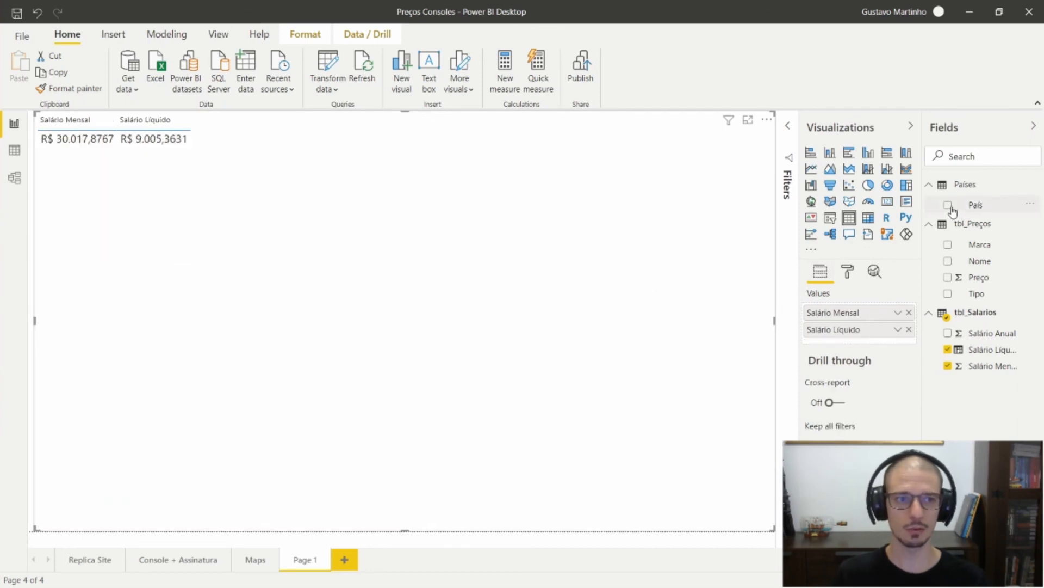
pyautogui.moveTo(951, 209); pyautogui.dragTo(854, 311)
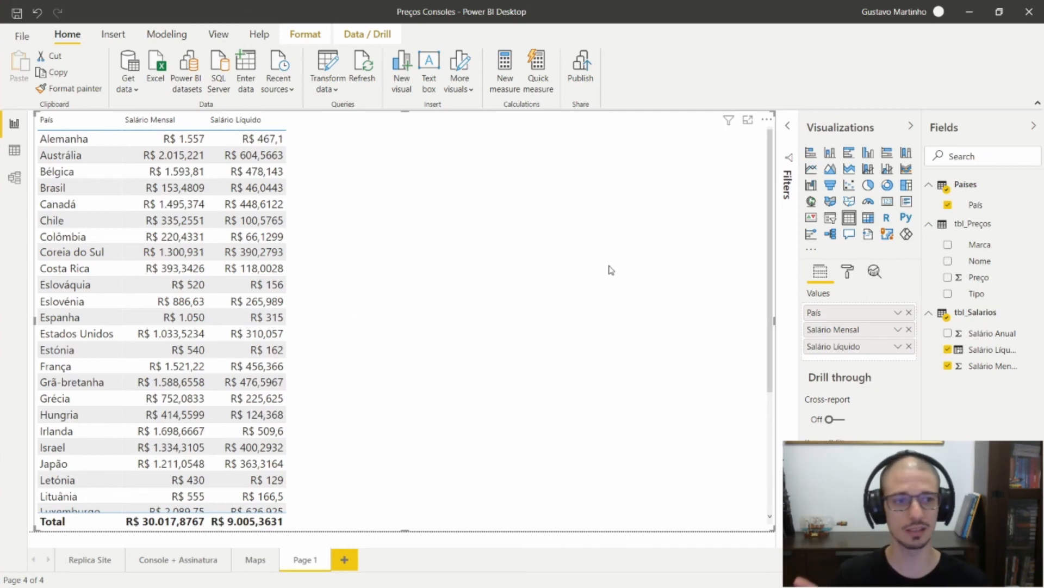
# Format Salário Líquido and Salário Mensal as € Euro (€ 123), and add Preço from tbl_Preços after Salário Líquido in the table visual
pyautogui.click(988, 356)
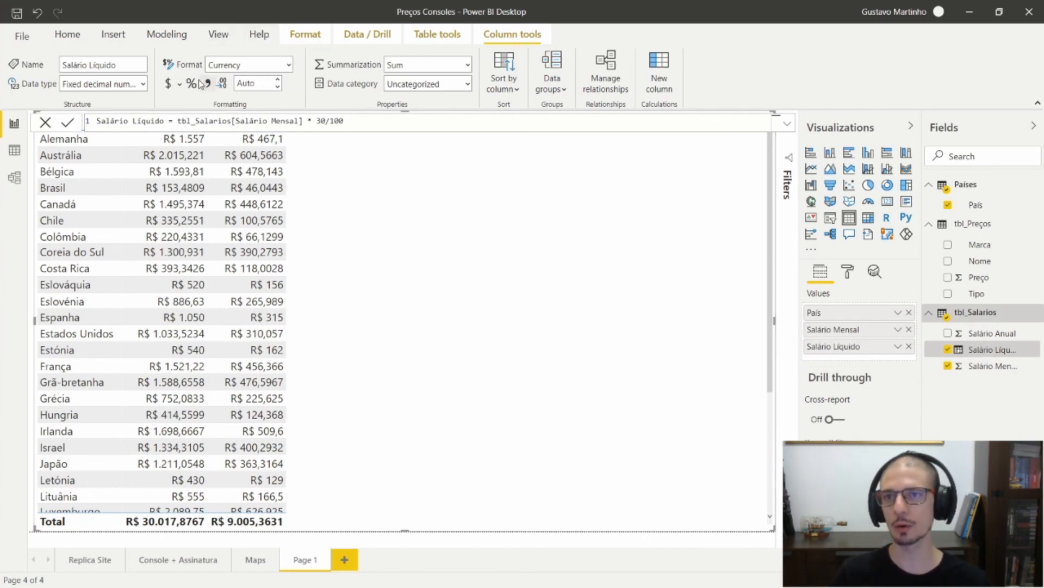
pyautogui.click(178, 83)
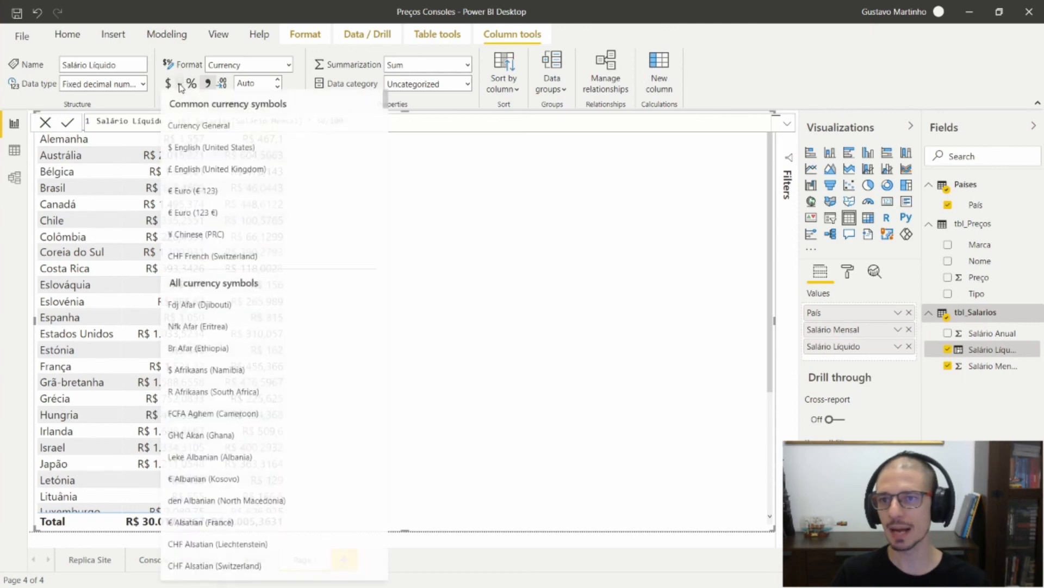
pyautogui.click(233, 199)
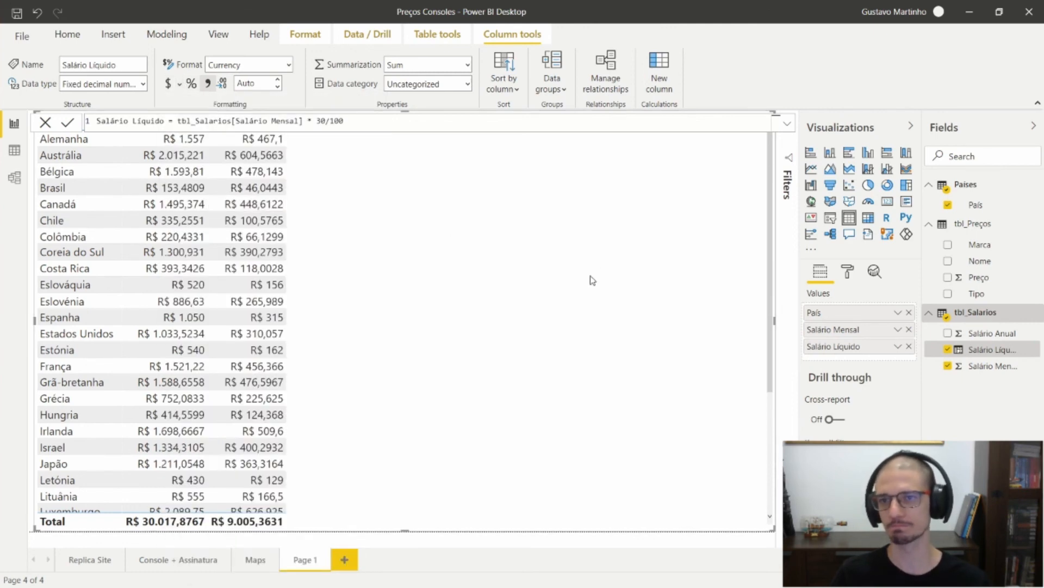
pyautogui.click(974, 368)
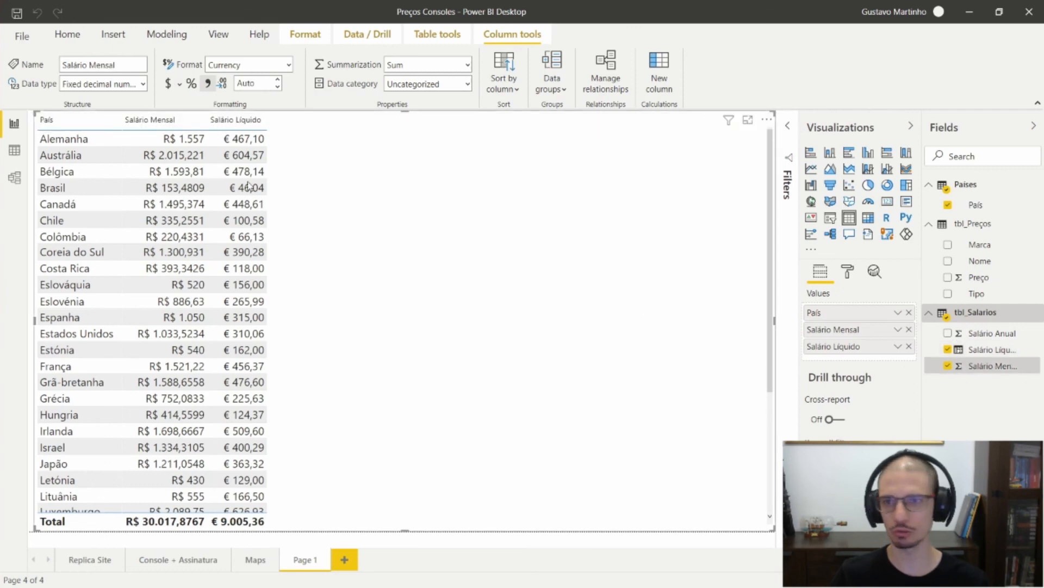
pyautogui.click(181, 86)
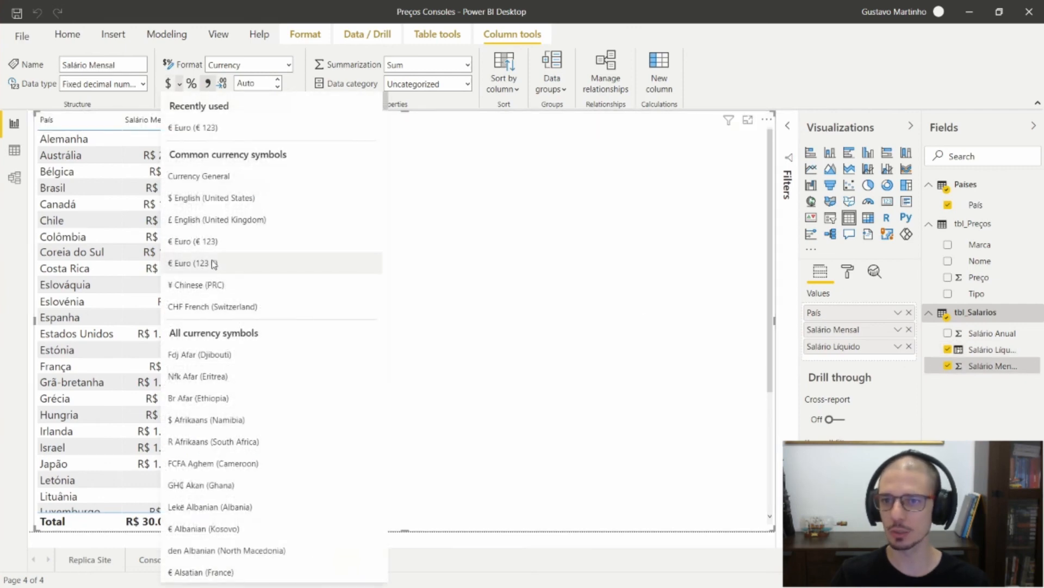
pyautogui.click(515, 281)
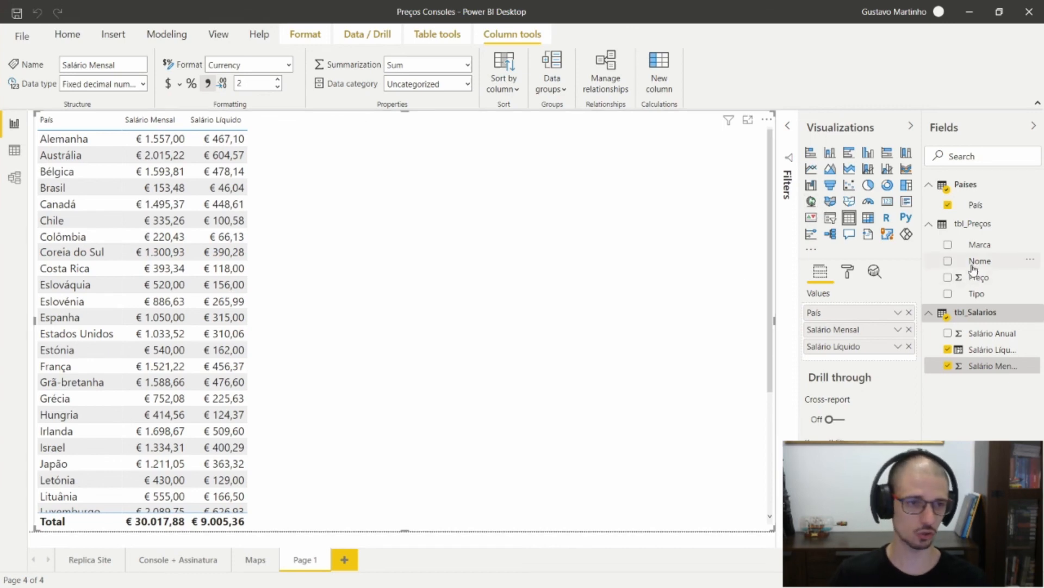
pyautogui.moveTo(983, 281); pyautogui.dragTo(868, 363)
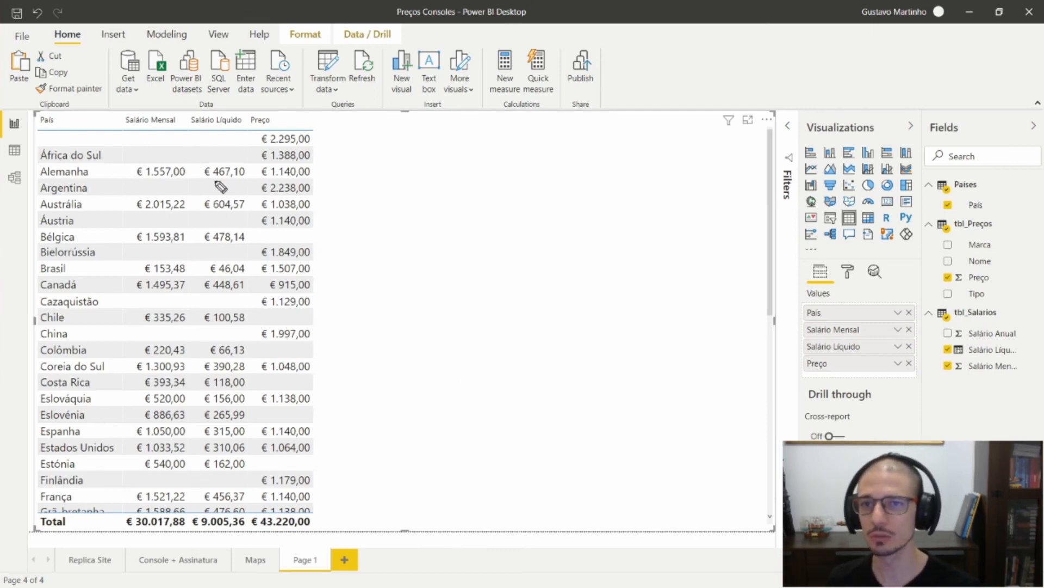
# Compare the salaries and prices by country throughout the table visual, checking for rows that lack either value
pyautogui.moveTo(327, 158); pyautogui.dragTo(380, 159)
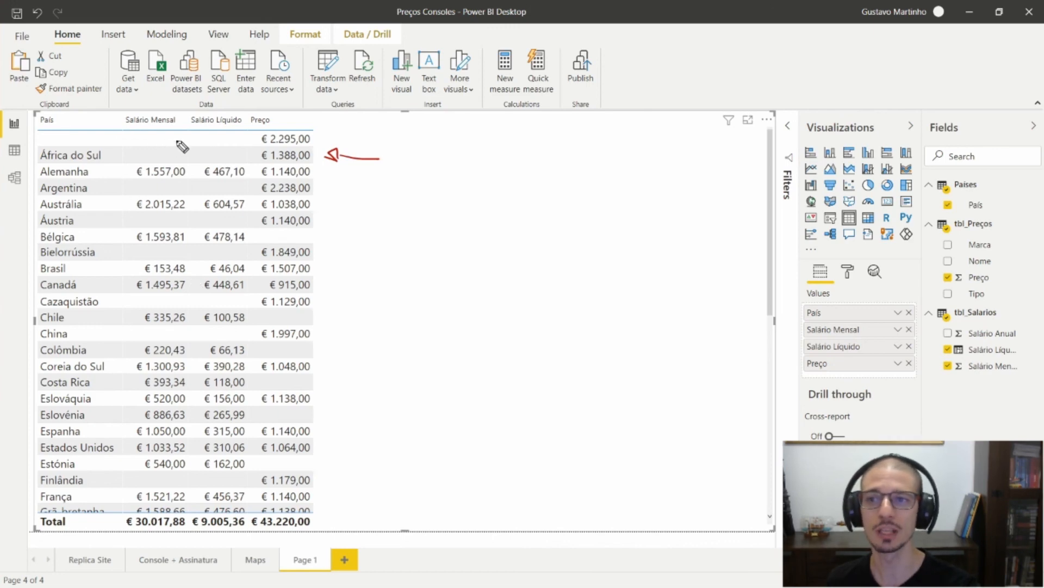
pyautogui.moveTo(177, 138)
pyautogui.mouseDown()
pyautogui.moveTo(203, 170)
pyautogui.moveTo(111, 166)
pyautogui.mouseUp()
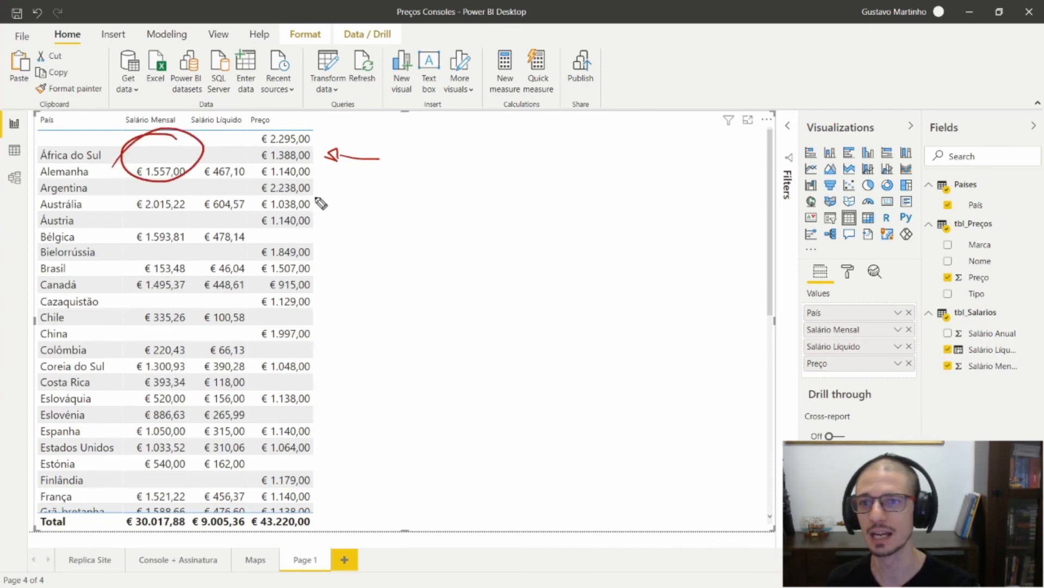
pyautogui.hotkey('ctrl', 'z')
pyautogui.hotkey('ctrl', 'z')
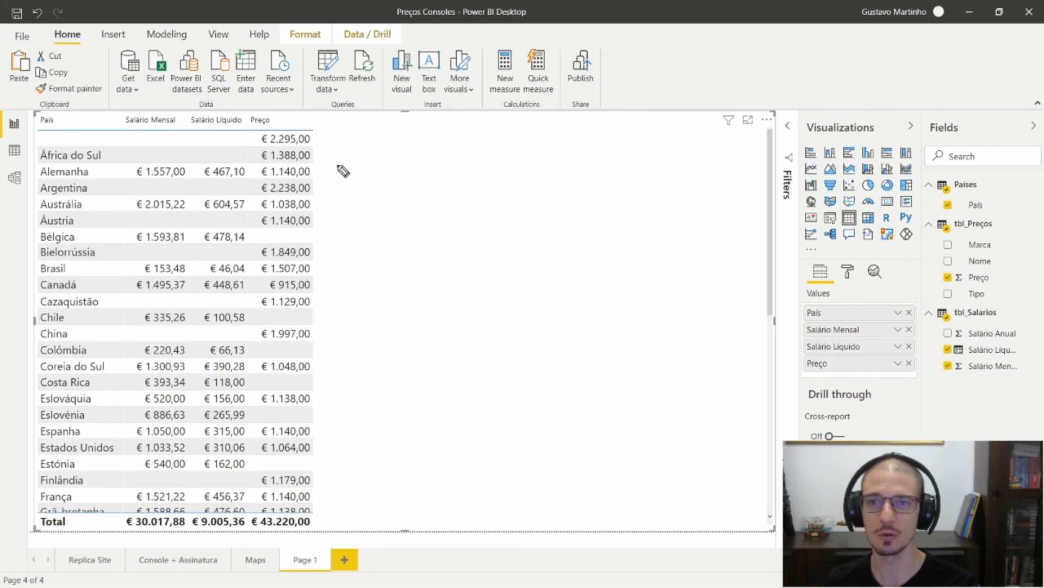
pyautogui.moveTo(326, 191); pyautogui.dragTo(379, 185)
pyautogui.moveTo(186, 174)
pyautogui.mouseDown()
pyautogui.moveTo(136, 173)
pyautogui.moveTo(120, 200)
pyautogui.mouseUp()
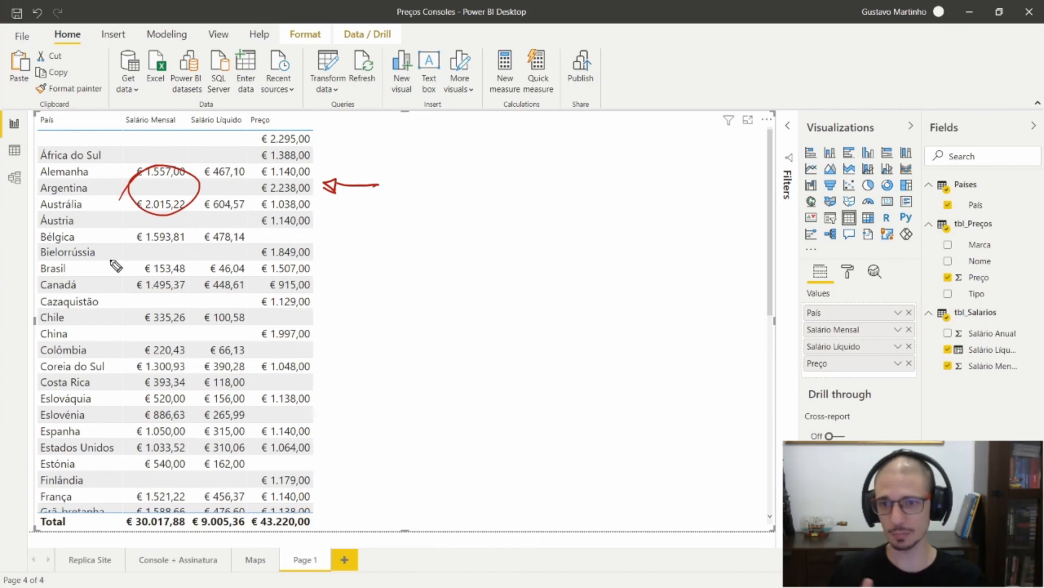
pyautogui.press('e')
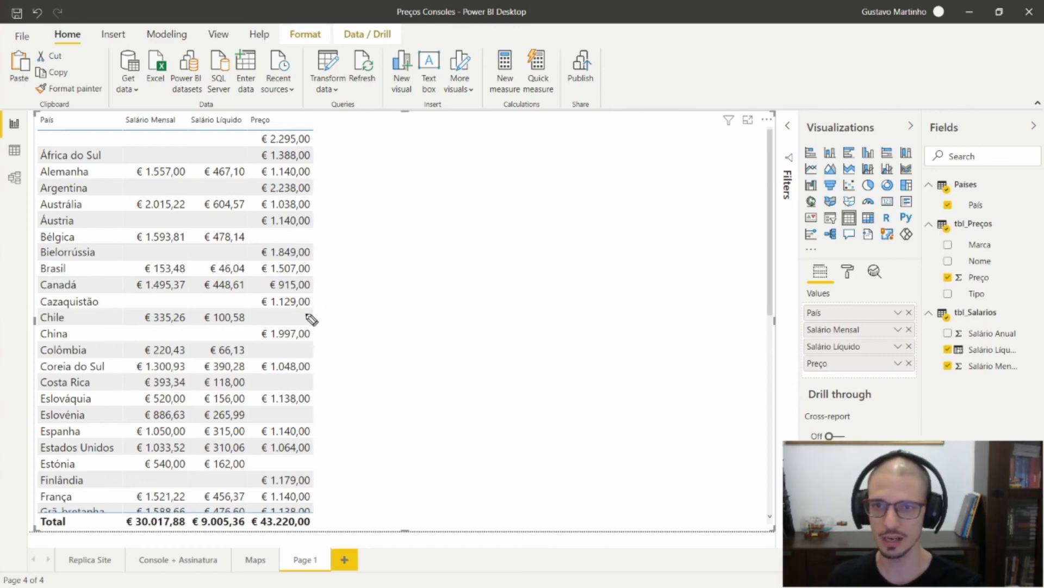
pyautogui.moveTo(224, 301)
pyautogui.mouseDown()
pyautogui.moveTo(270, 362)
pyautogui.moveTo(96, 398)
pyautogui.mouseUp()
pyautogui.hotkey('ctrl', 'z')
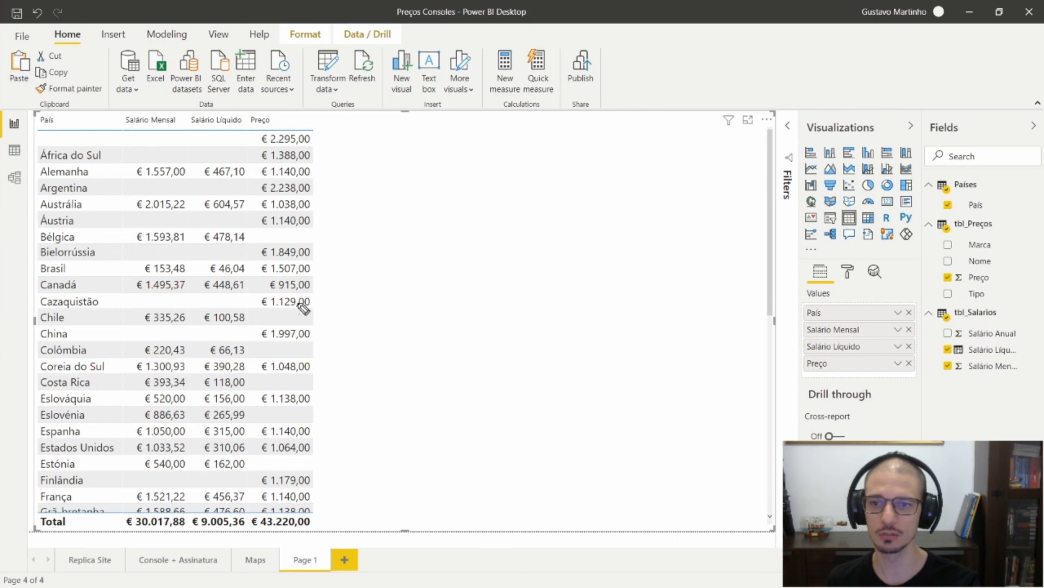
pyautogui.moveTo(303, 300)
pyautogui.mouseDown()
pyautogui.moveTo(313, 300)
pyautogui.moveTo(266, 325)
pyautogui.mouseUp()
pyautogui.hotkey('ctrl', 'z')
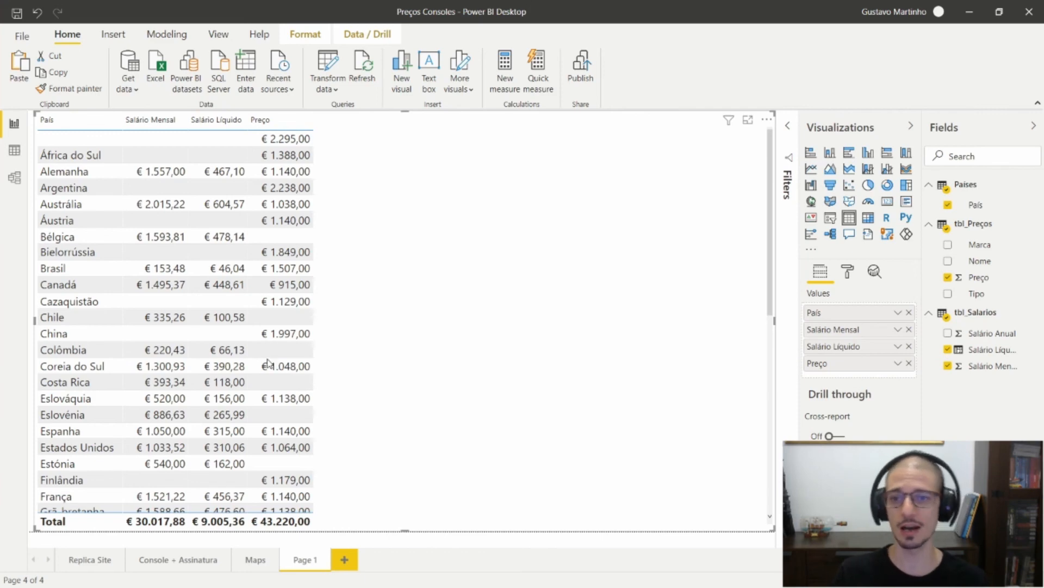
pyautogui.scroll(-5, 438, 279)
pyautogui.scroll(-2, 438, 354)
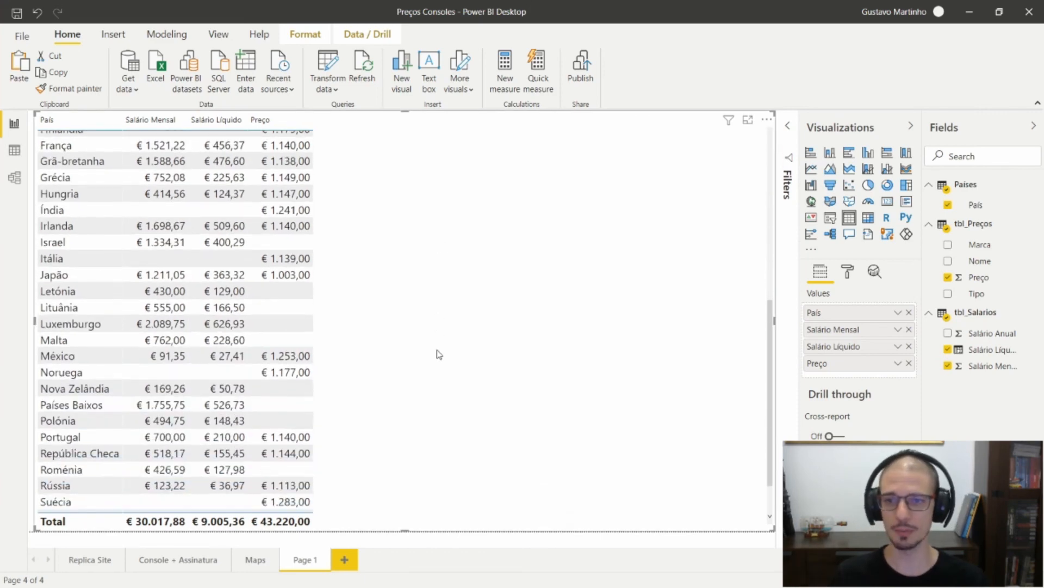